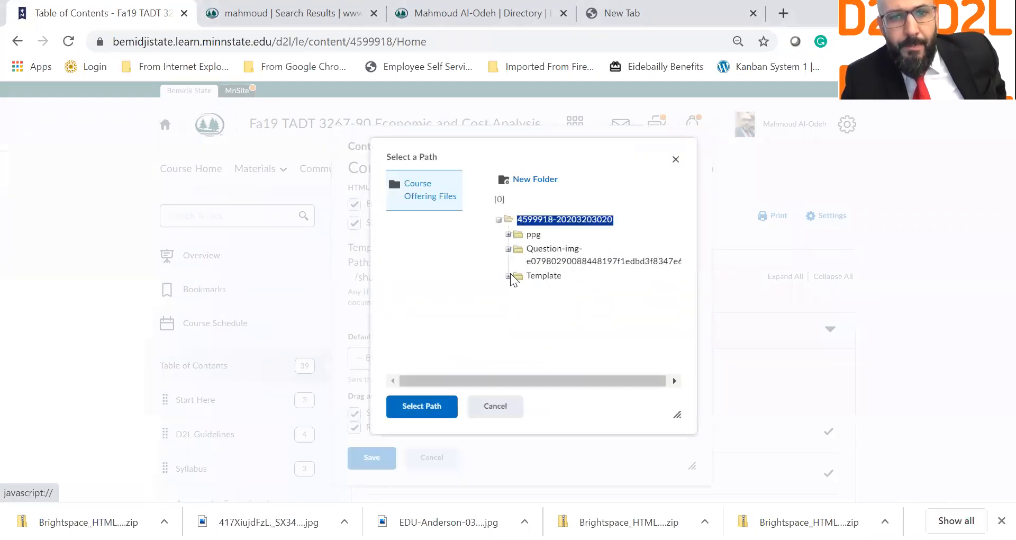
Step: Set the HTML template path to the Template folder, turn off replacing same-named files, and save
click(539, 282)
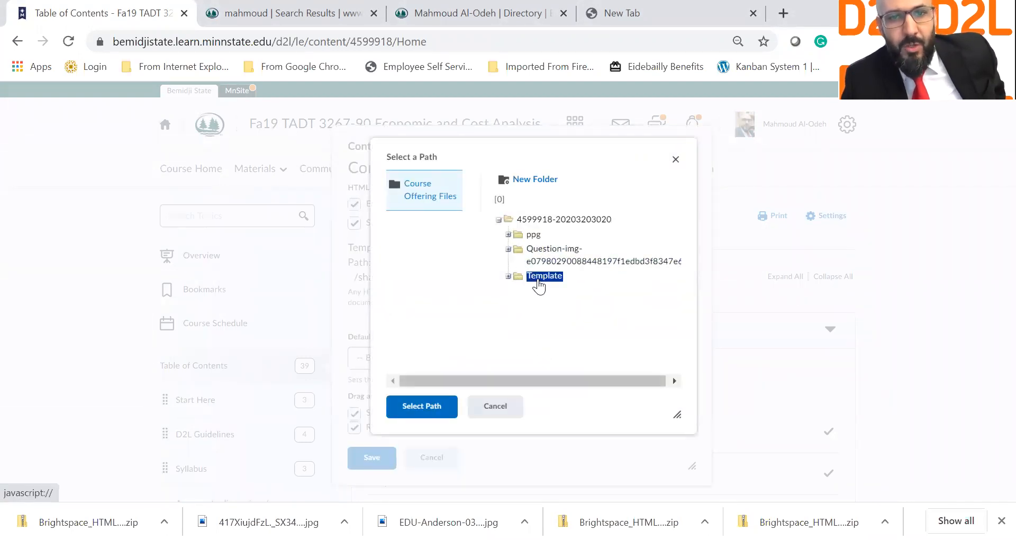
click(420, 406)
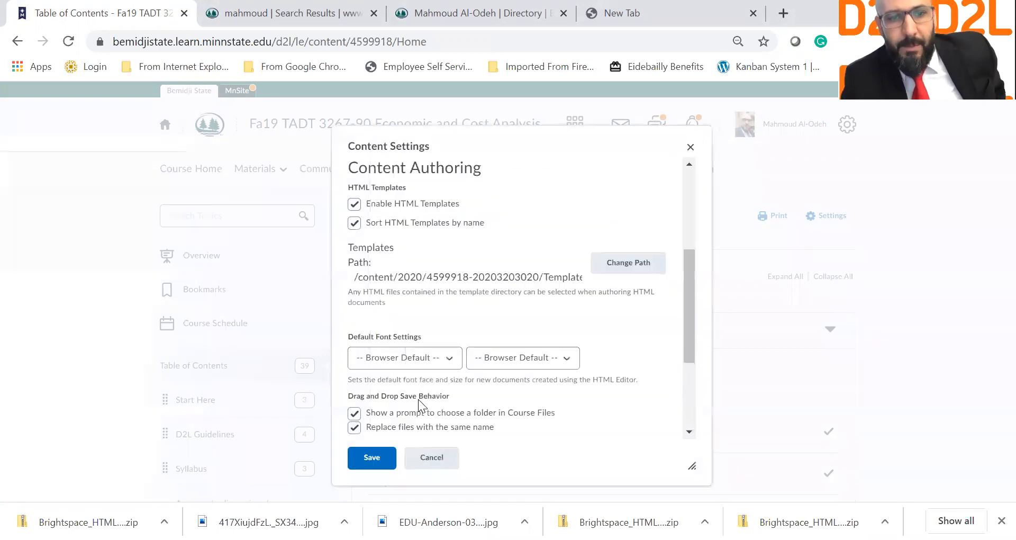
click(354, 427)
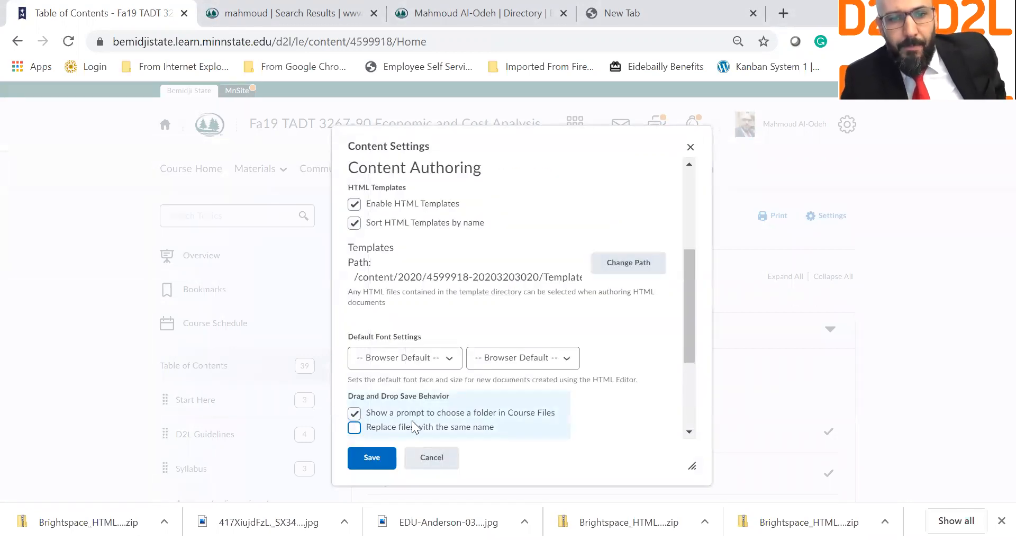
click(384, 457)
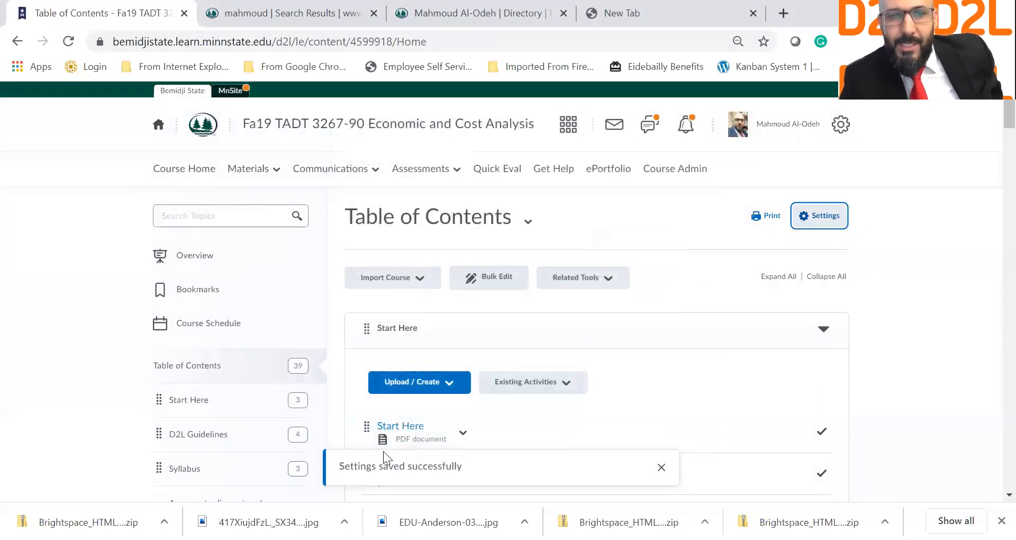
Step: View the instructor's introduction, then return to Start Here and bring up its Upload / Create menu
scroll(457, 392, down, 1)
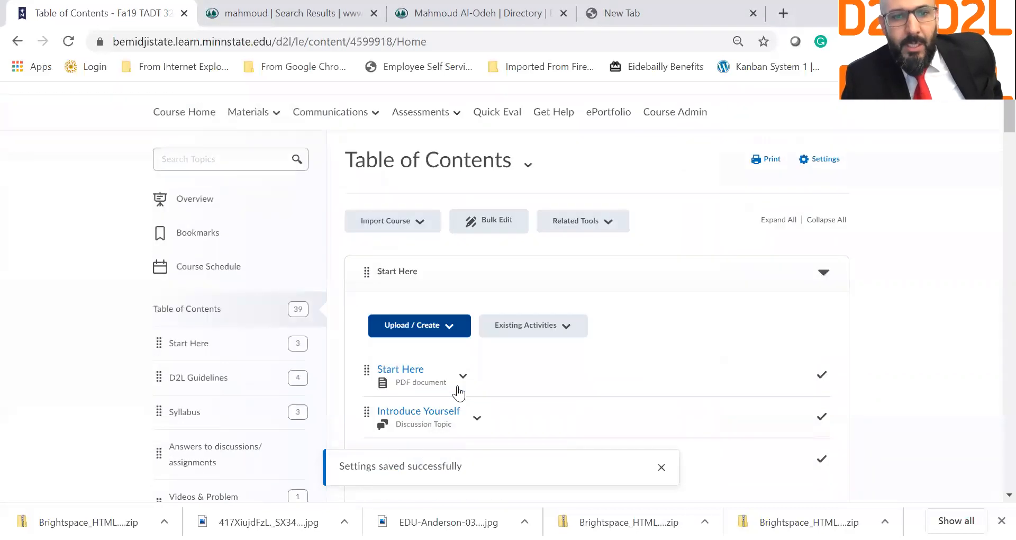
scroll(457, 389, down, 1)
scroll(466, 323, down, 2)
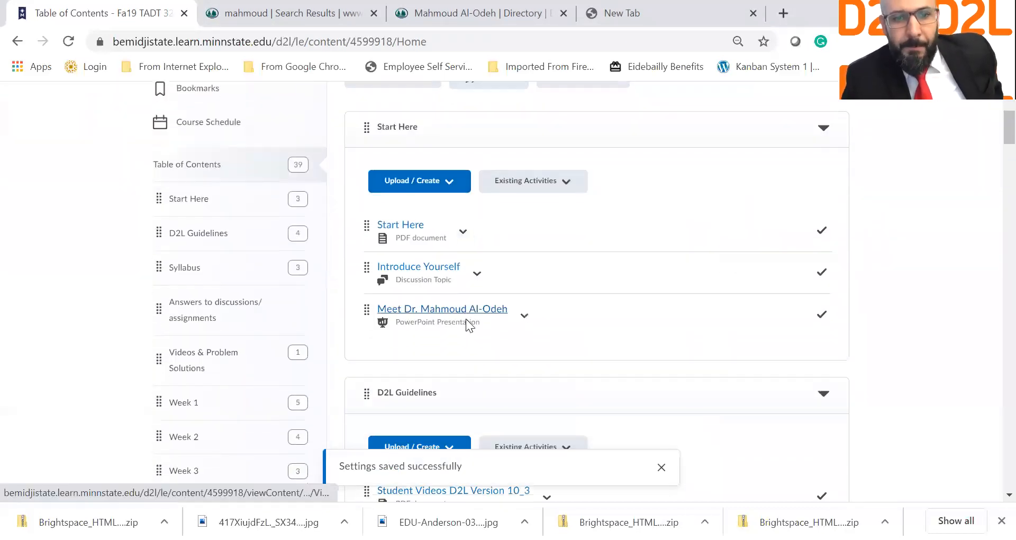
click(465, 319)
scroll(466, 318, down, 2)
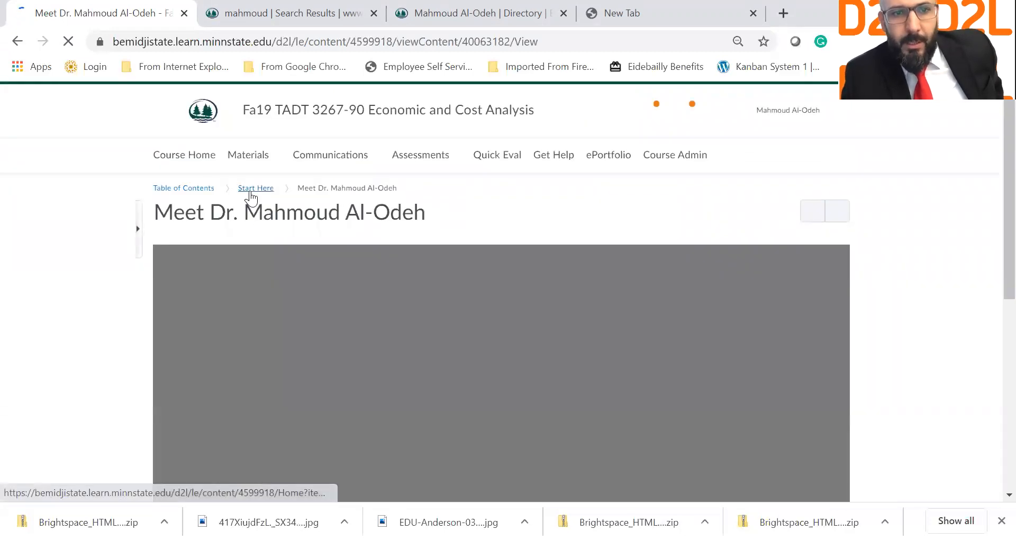
click(250, 192)
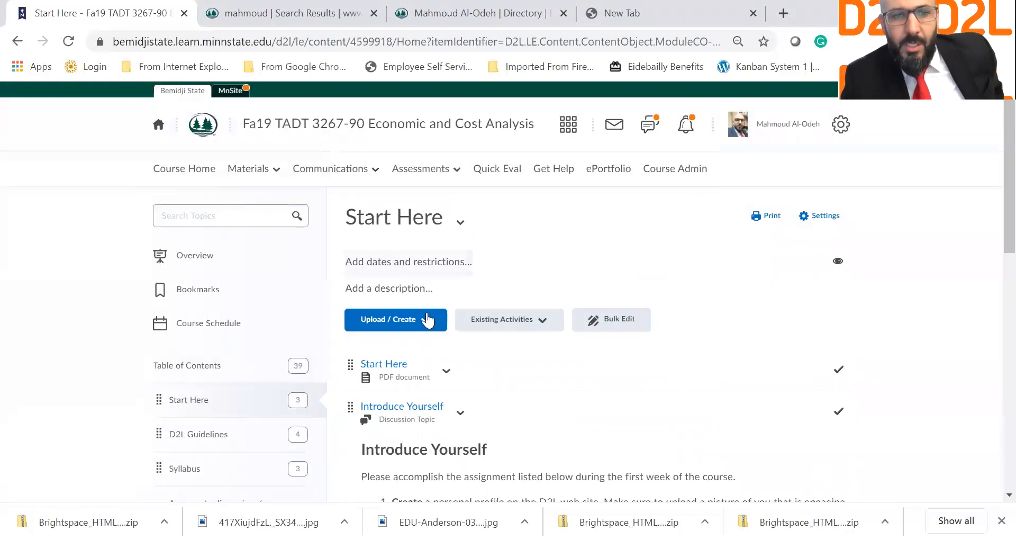
click(427, 320)
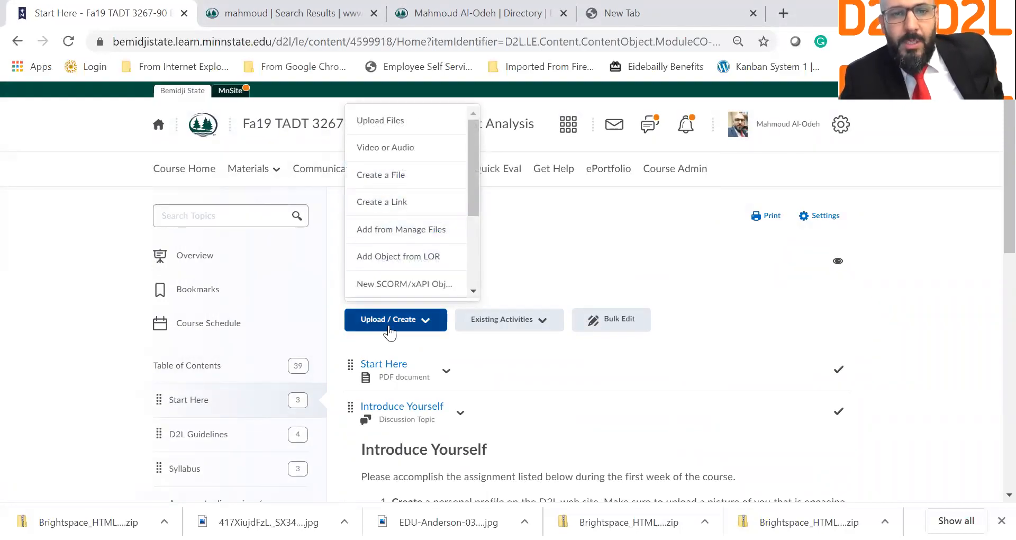
Step: Create a new file in Start Here based on the 01_intro document template
click(400, 178)
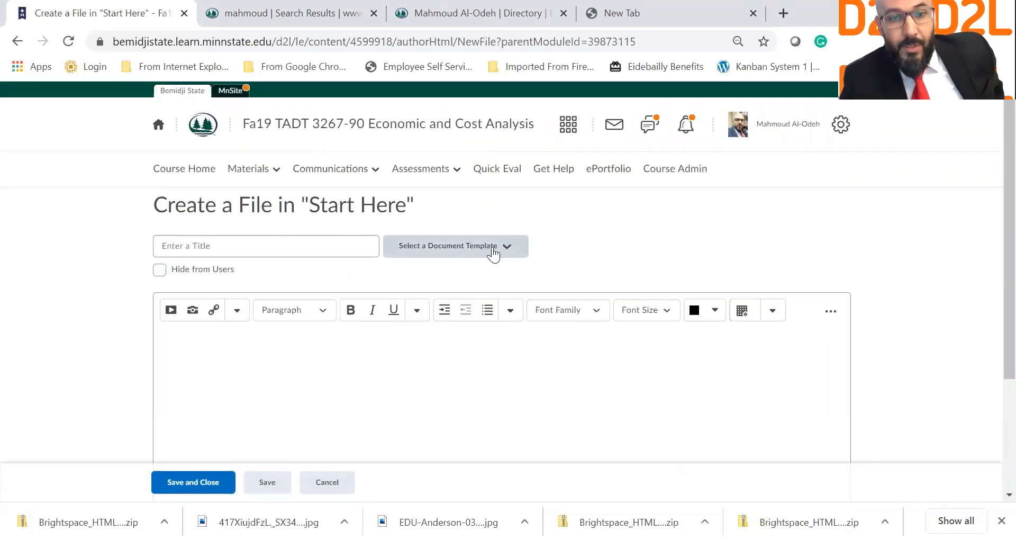
click(475, 244)
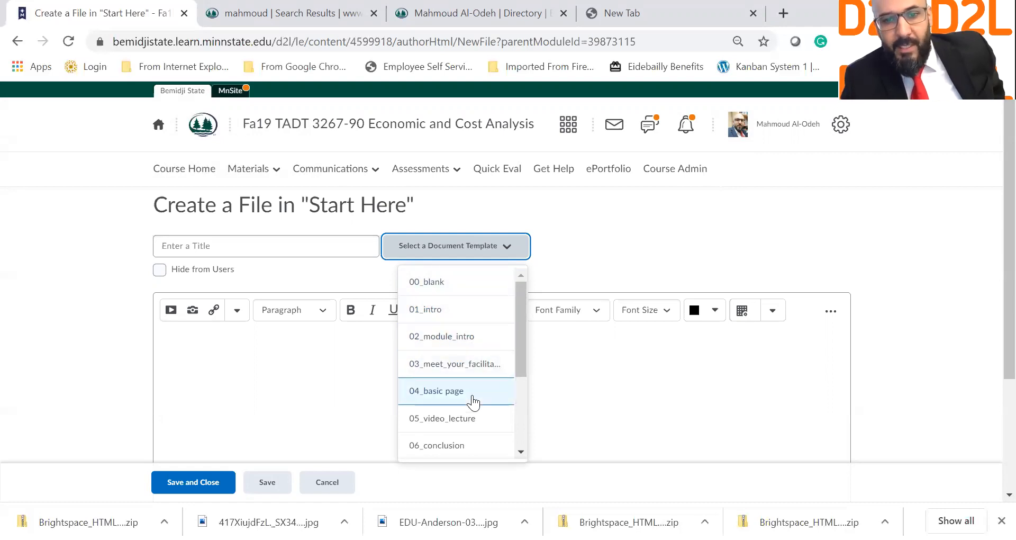
drag(521, 369, 532, 420)
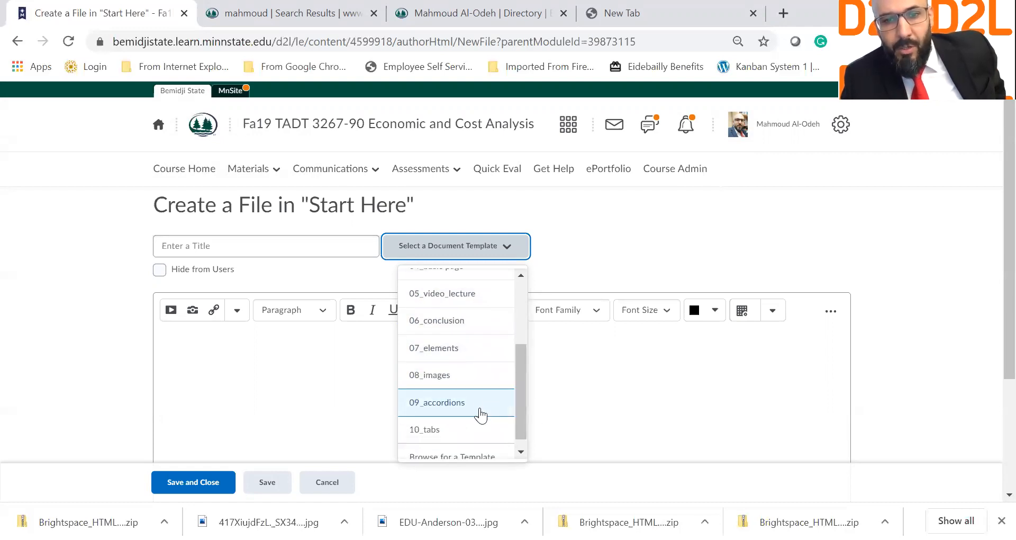
drag(520, 429, 521, 453)
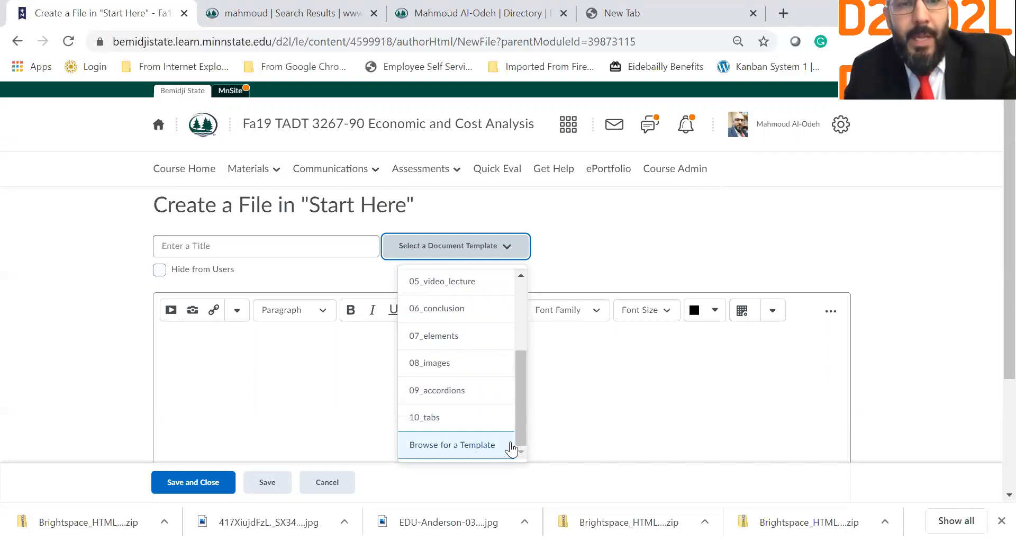
drag(521, 363, 522, 254)
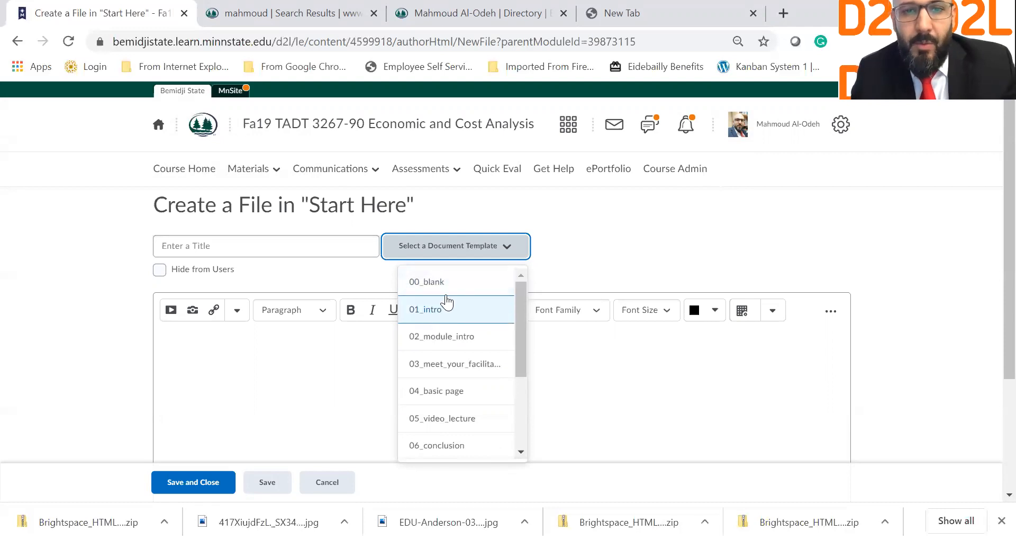
click(458, 318)
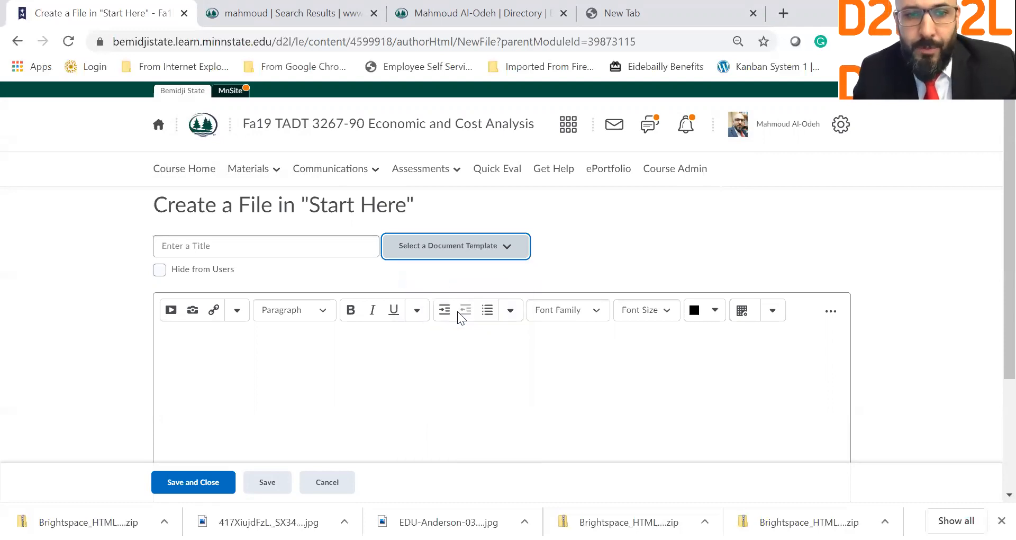
click(218, 251)
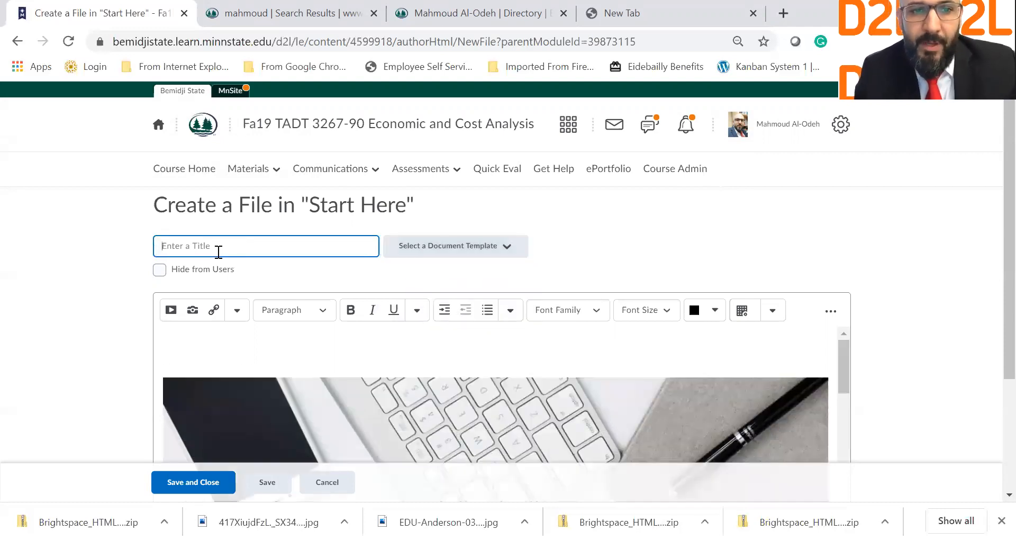
Step: Title the new file 'Course Intro'
text(Course Intro)
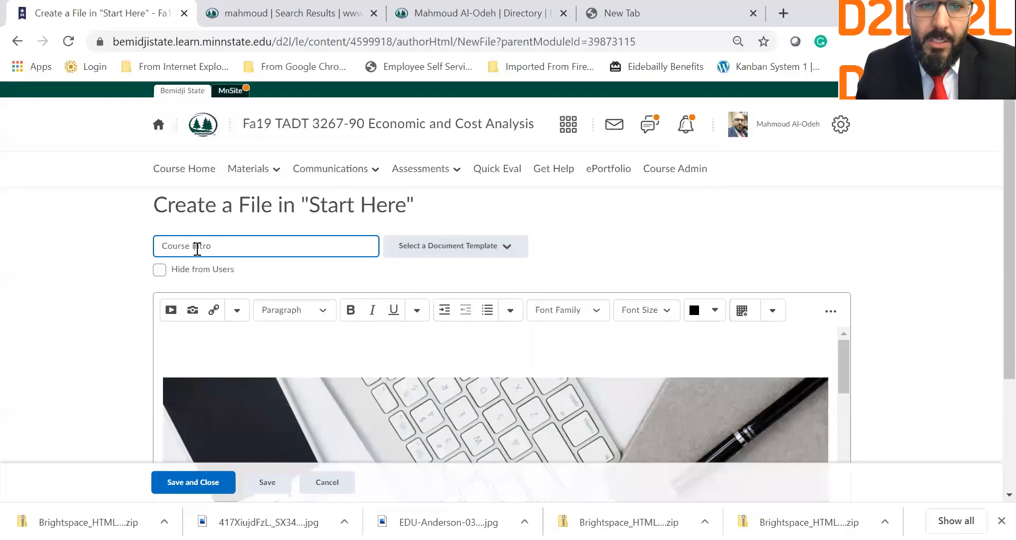
scroll(198, 247, down, 3)
scroll(297, 328, down, 2)
scroll(490, 315, up, 3)
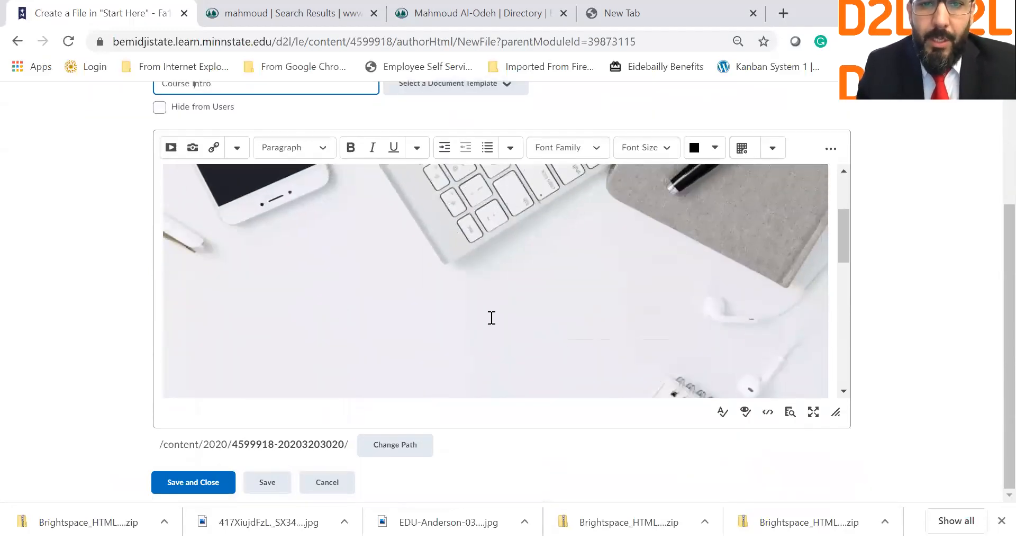
scroll(492, 317, down, 4)
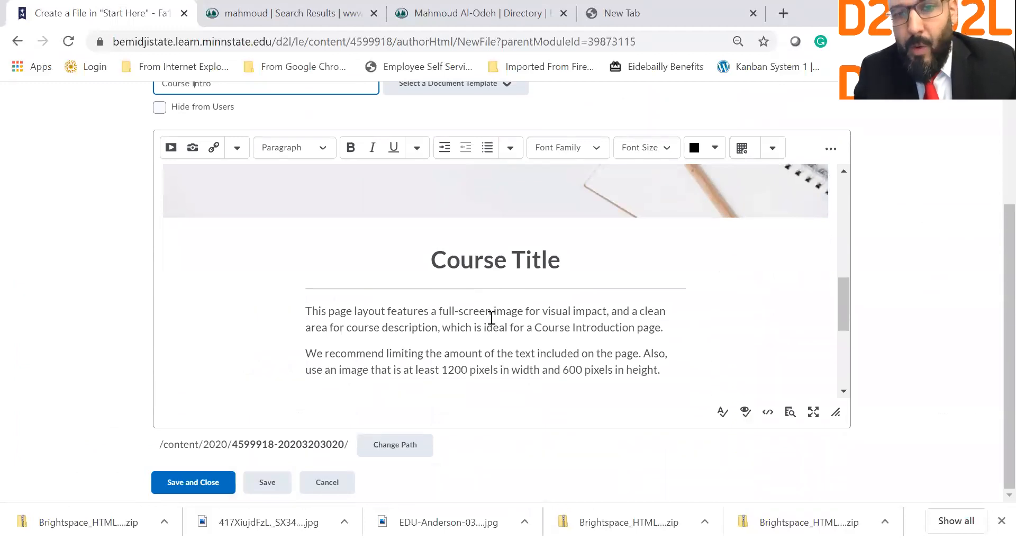
Step: Replace the Course Title heading with 'TADT 3267 Economic and Cost Analysis', correcting the spelling of Economic
triple_click(559, 271)
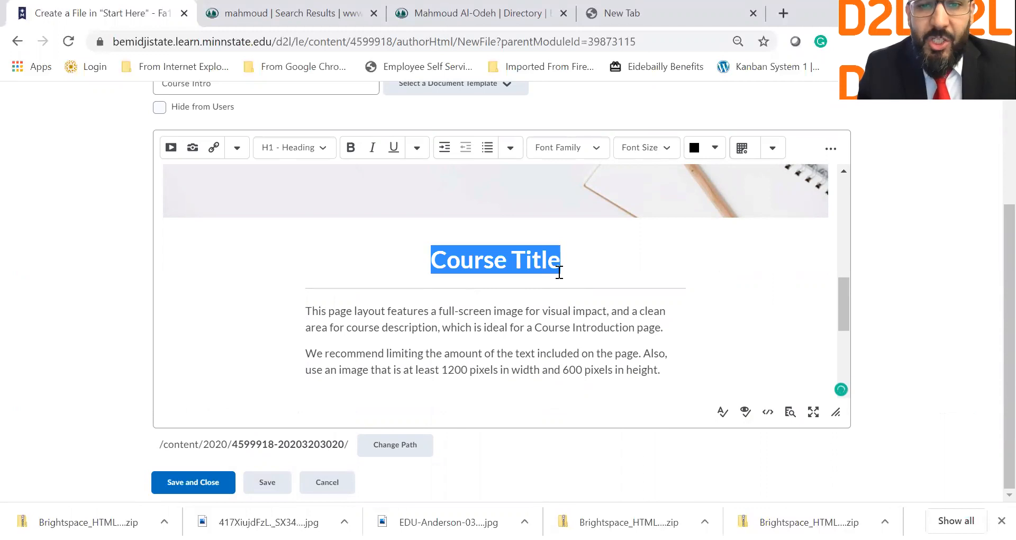
text(Ta)
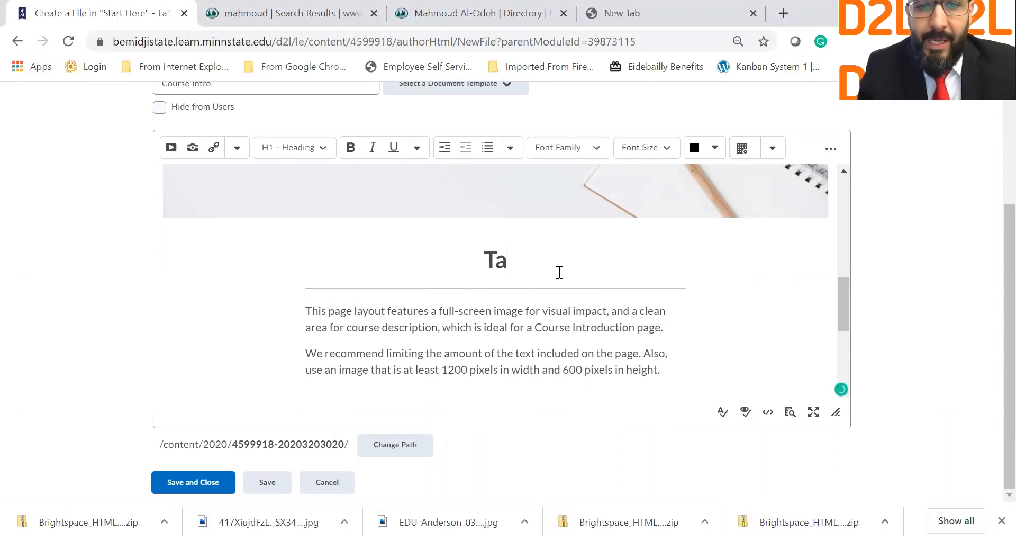
key(BackSpace)
key(ctrl+z)
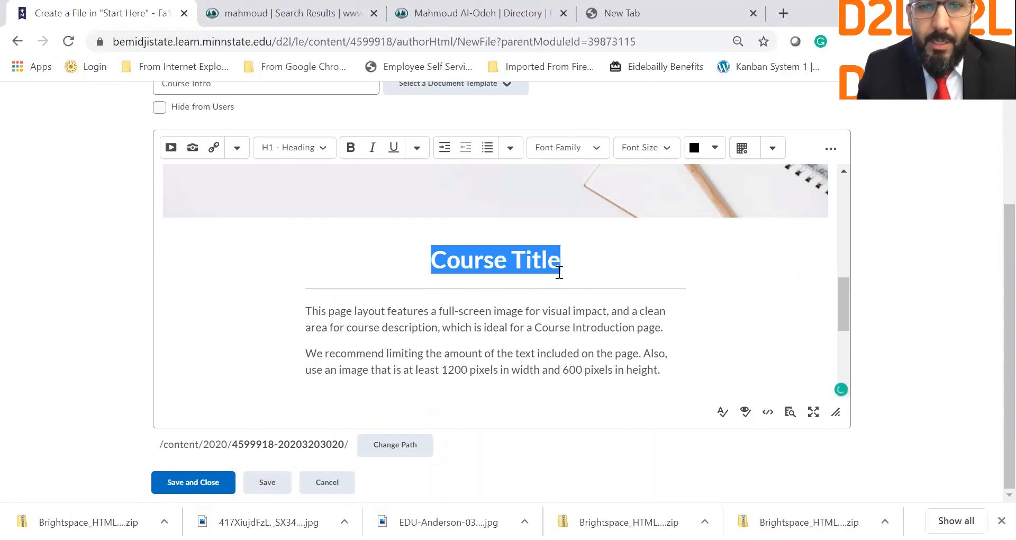
text(TADT )
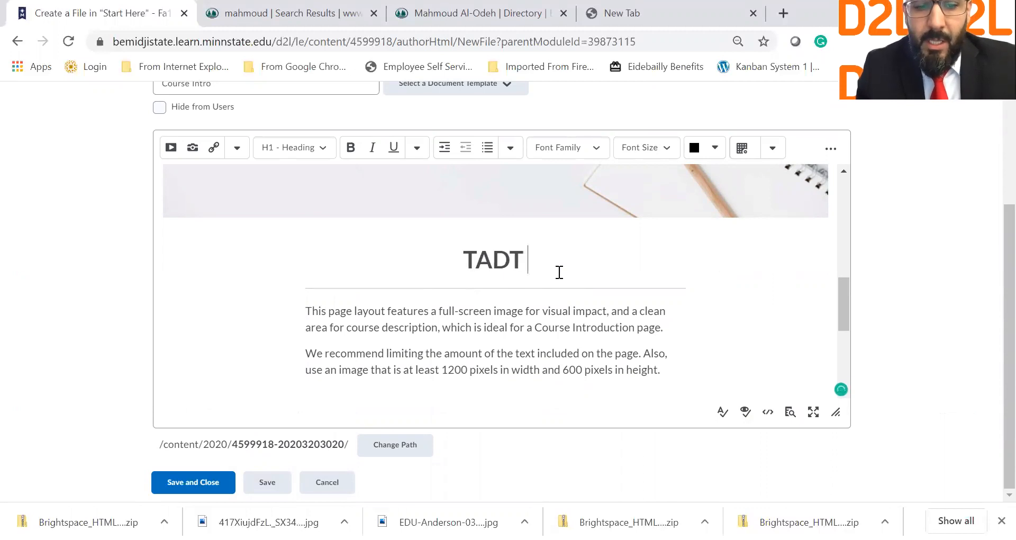
text(3267 E)
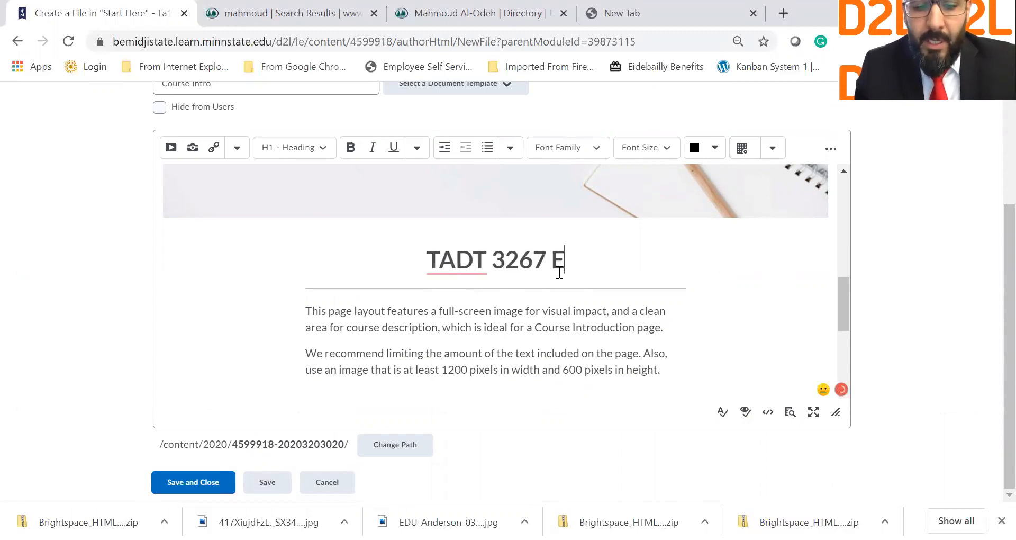
text(don)
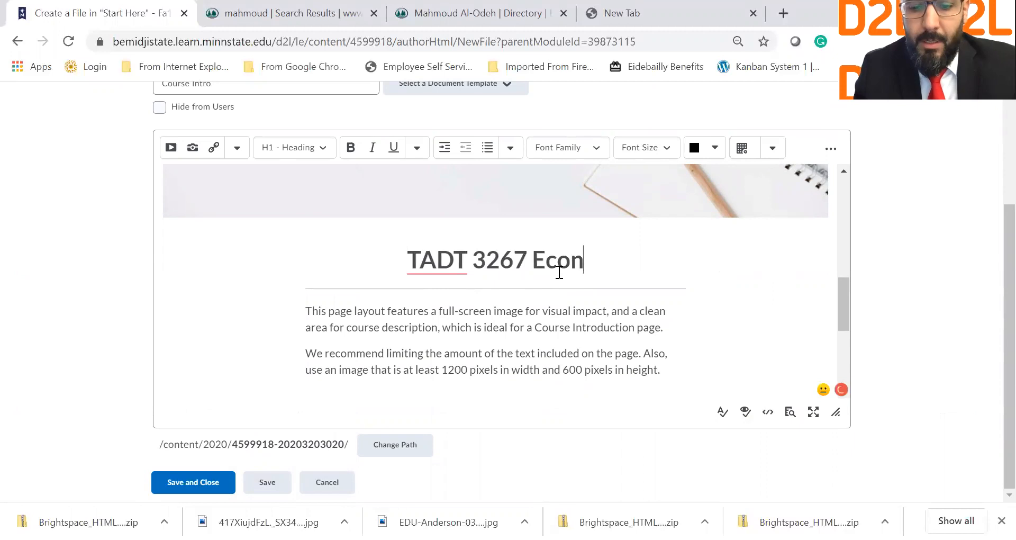
text(mic)
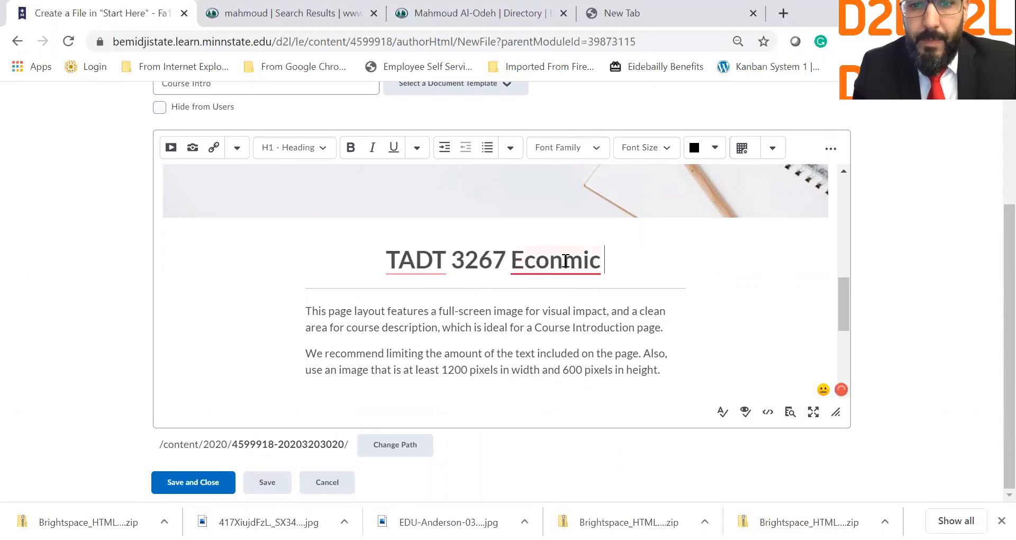
right_click(559, 272)
click(559, 287)
text(and Cost )
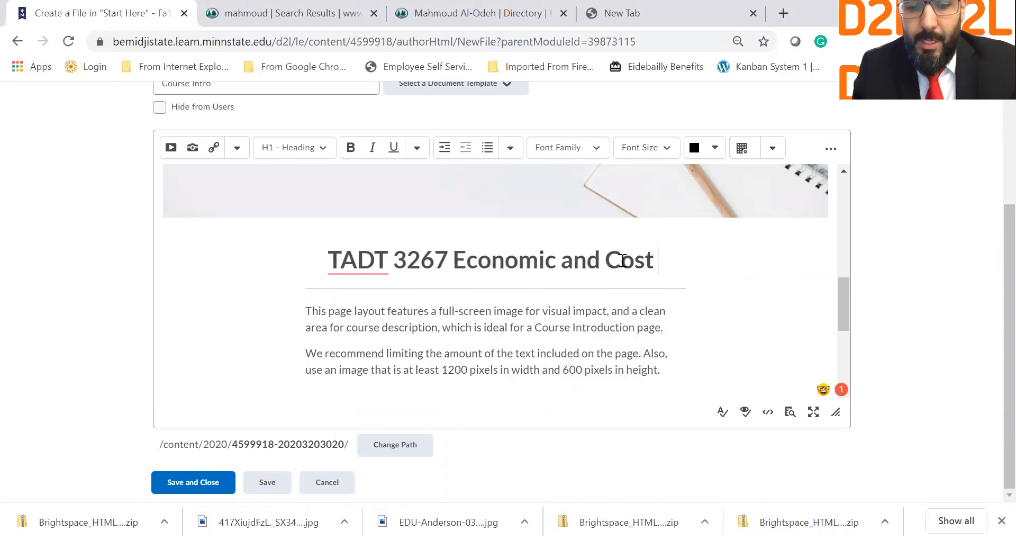
text(Analysis)
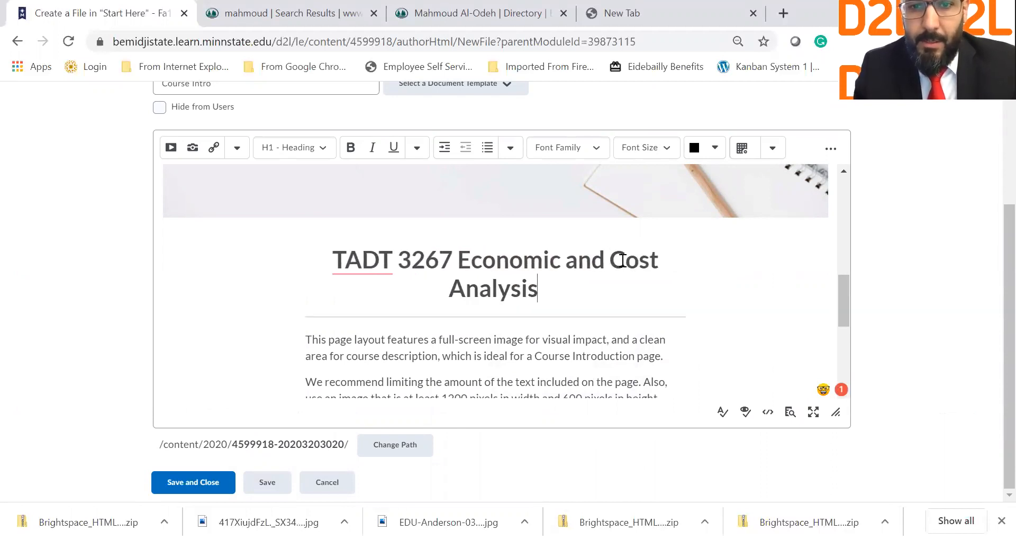
scroll(460, 310, down, 2)
drag(305, 267, 661, 322)
Step: Write the 'Welcome to TADT 3267!' paragraph about practising problem-solving techniques for cost analysis
text(W)
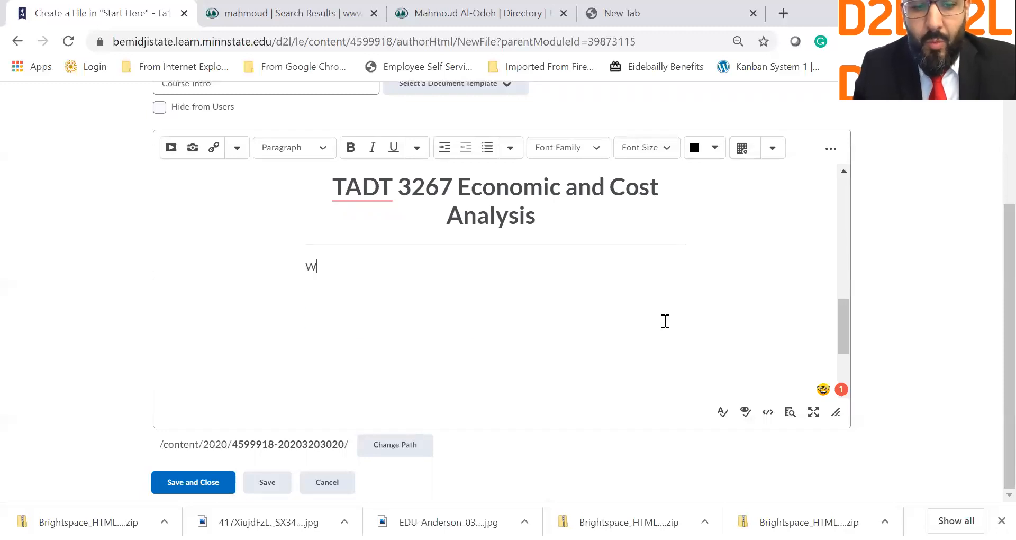
text(elcome to)
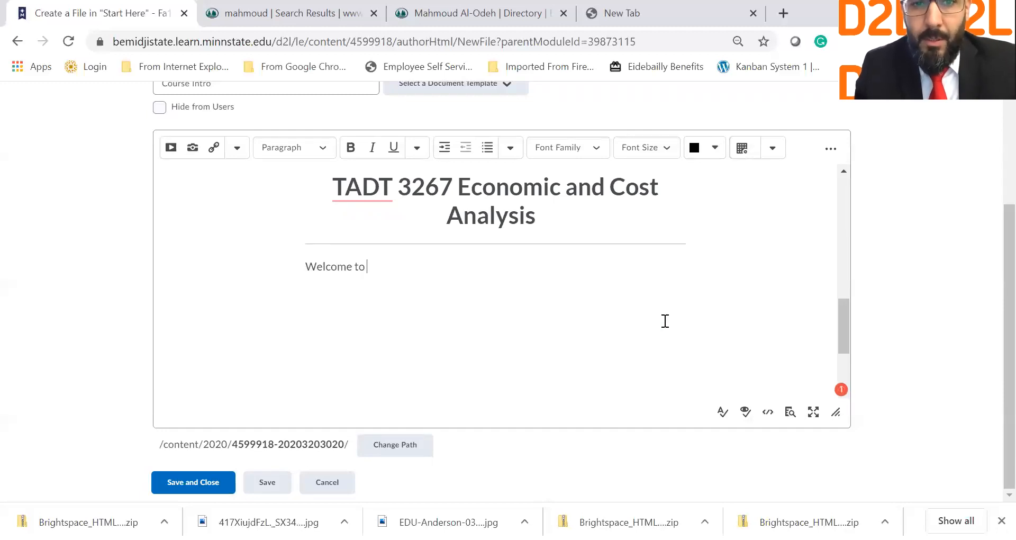
text( TADT)
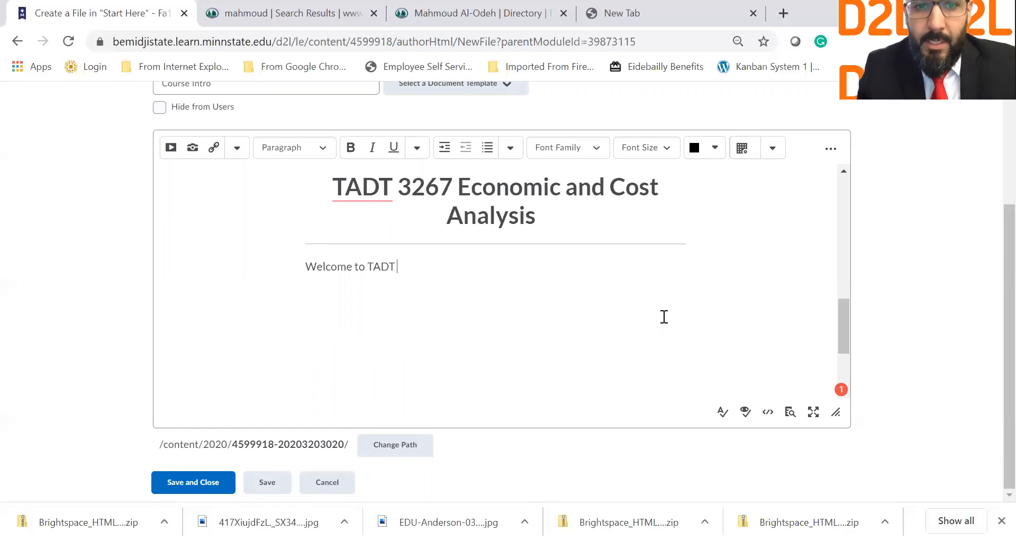
text( 3267! This course is)
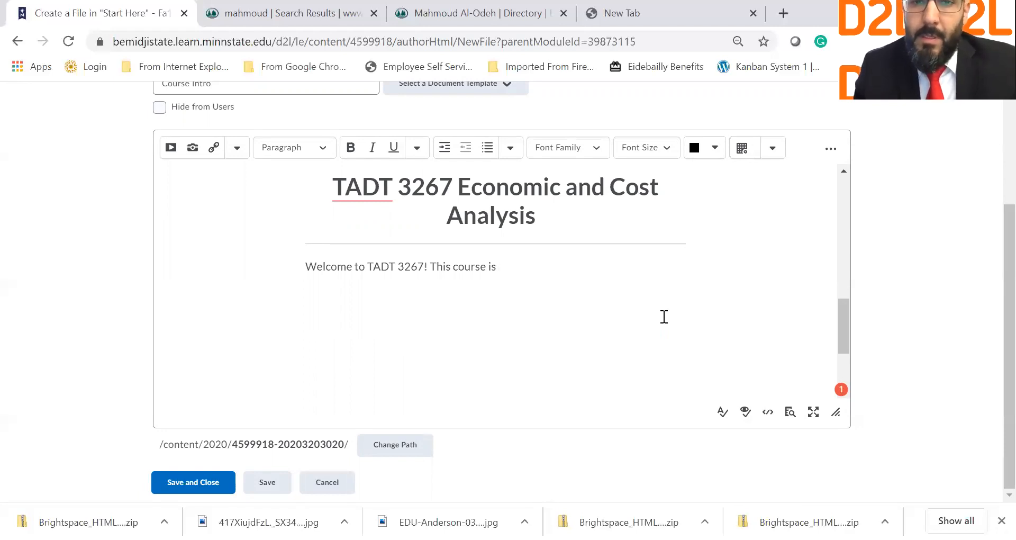
text(practical co)
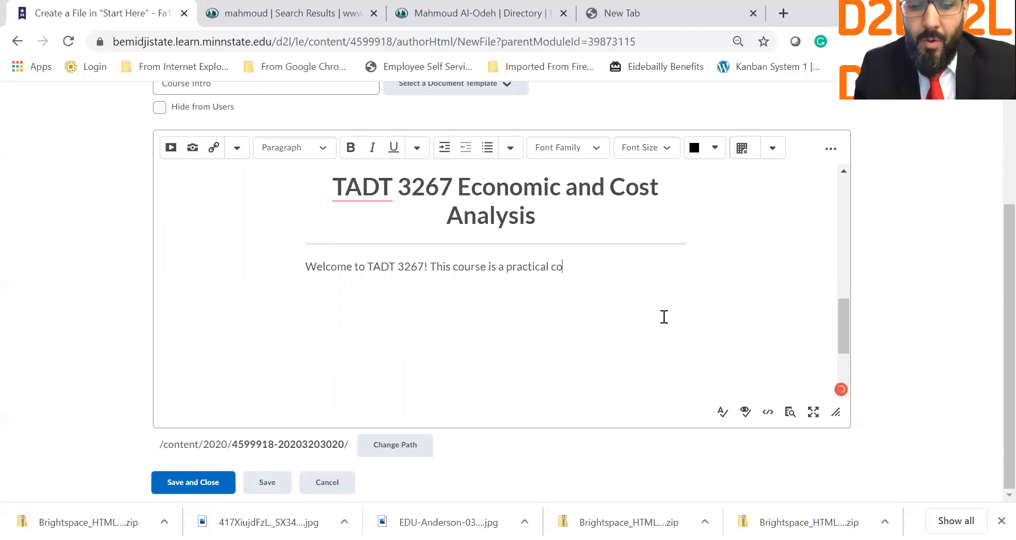
text(e )
text(wehre wyou)
key(BackSpace)
key(BackSpace)
key(BackSpace)
key(BackSpace)
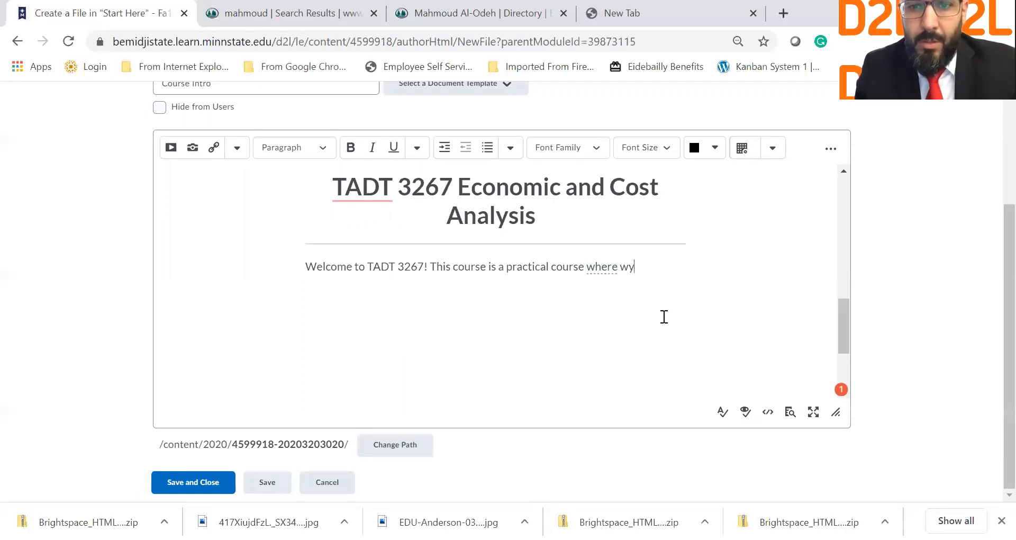
text(you will be able to in)
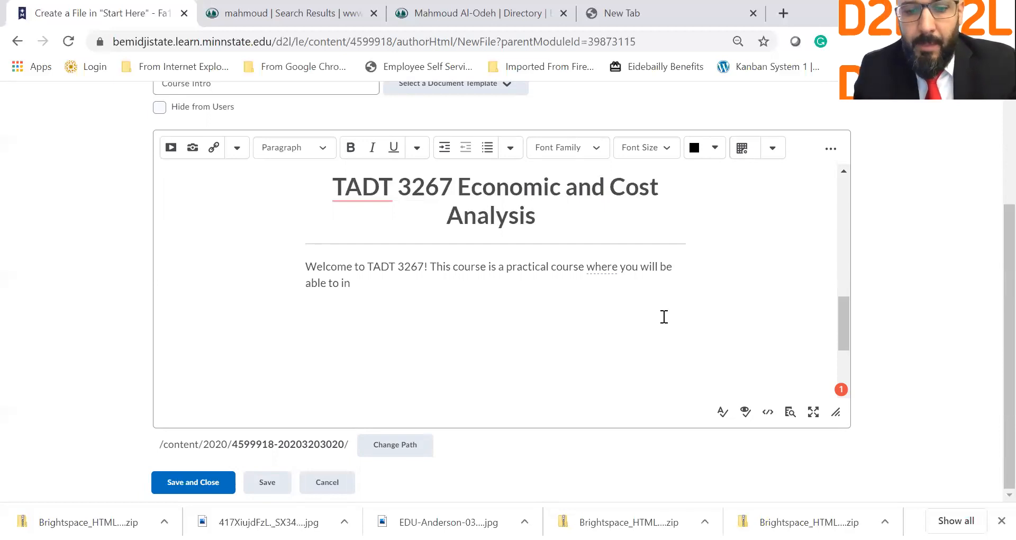
text(plem)
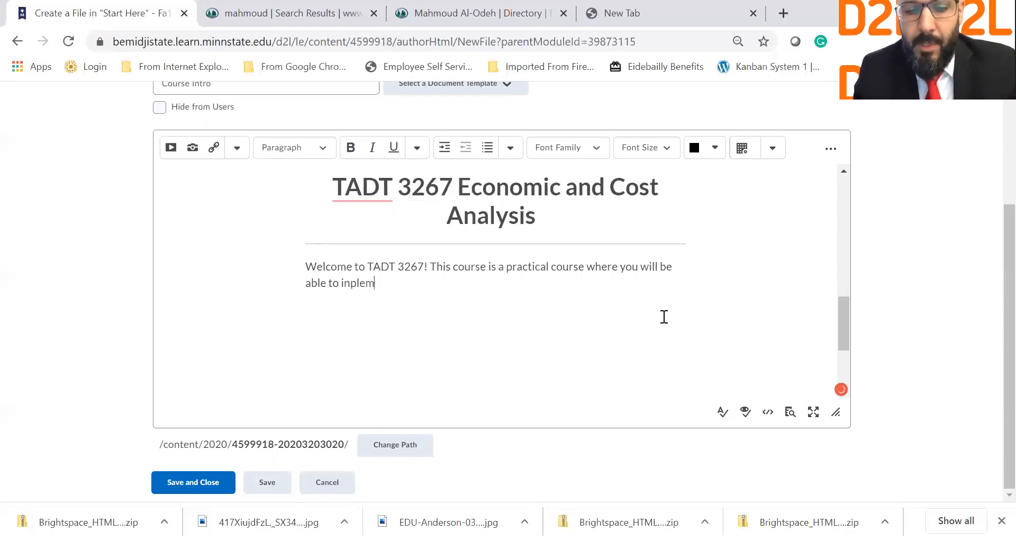
text(ent problem s)
key(BackSpace)
key(BackSpace)
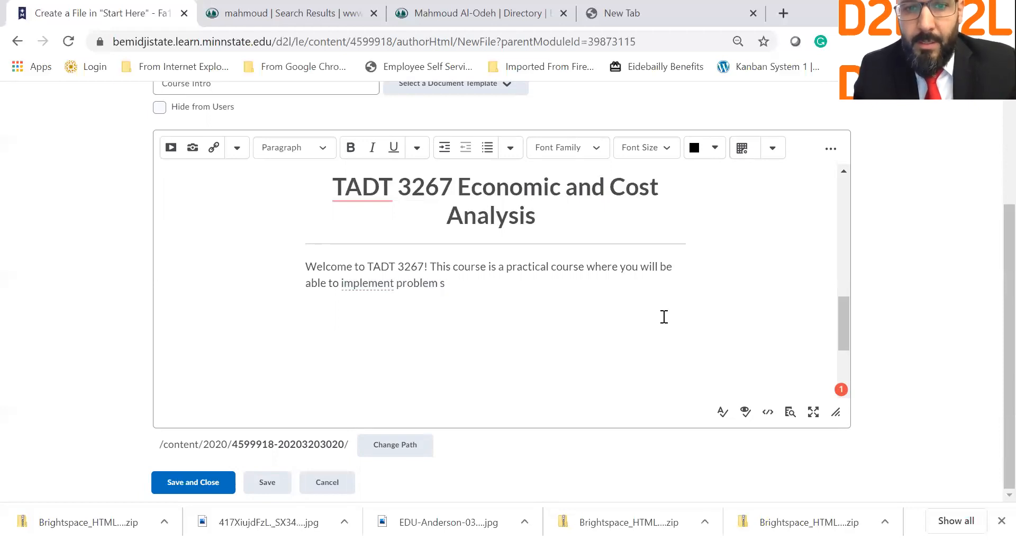
text(olving techniques)
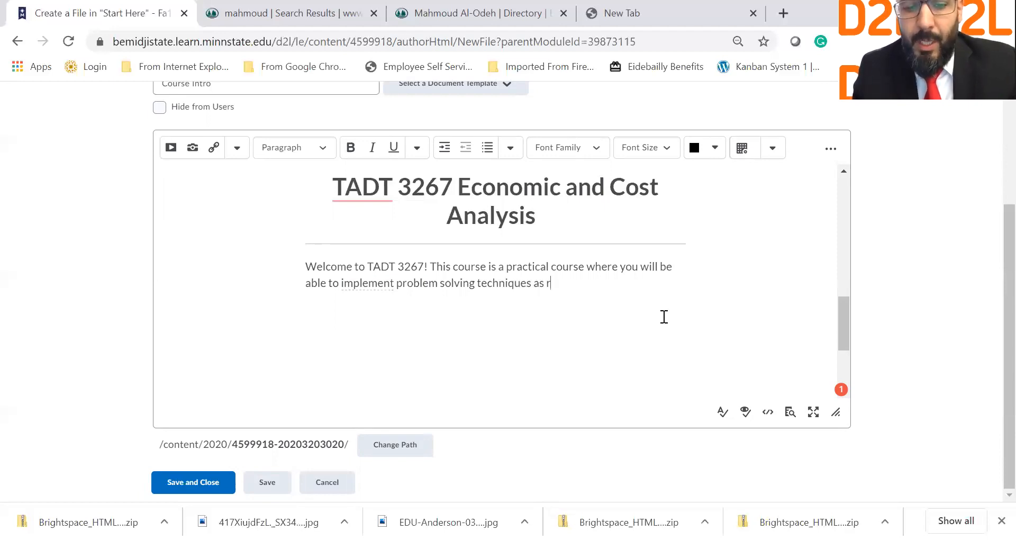
text(as related to cost ana)
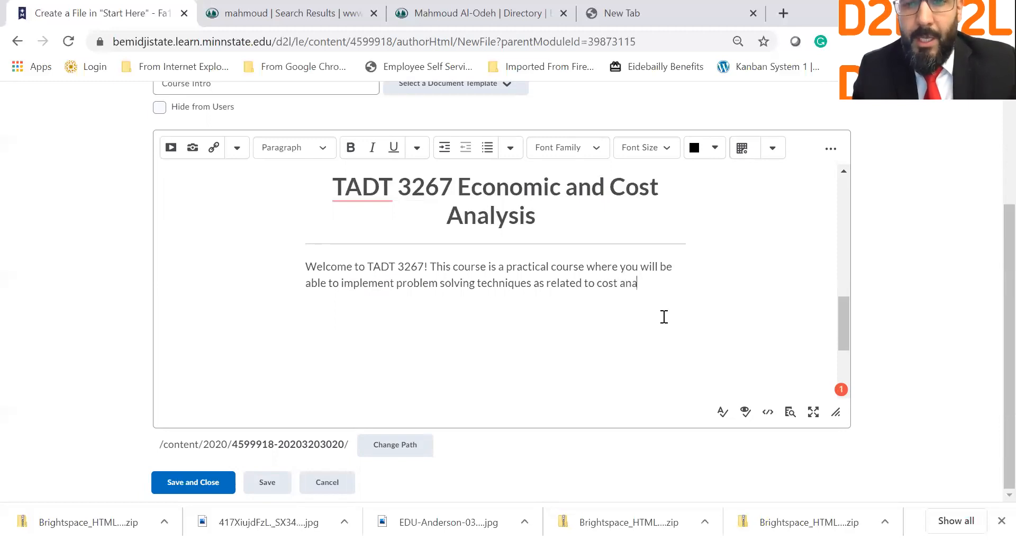
text(lysis)
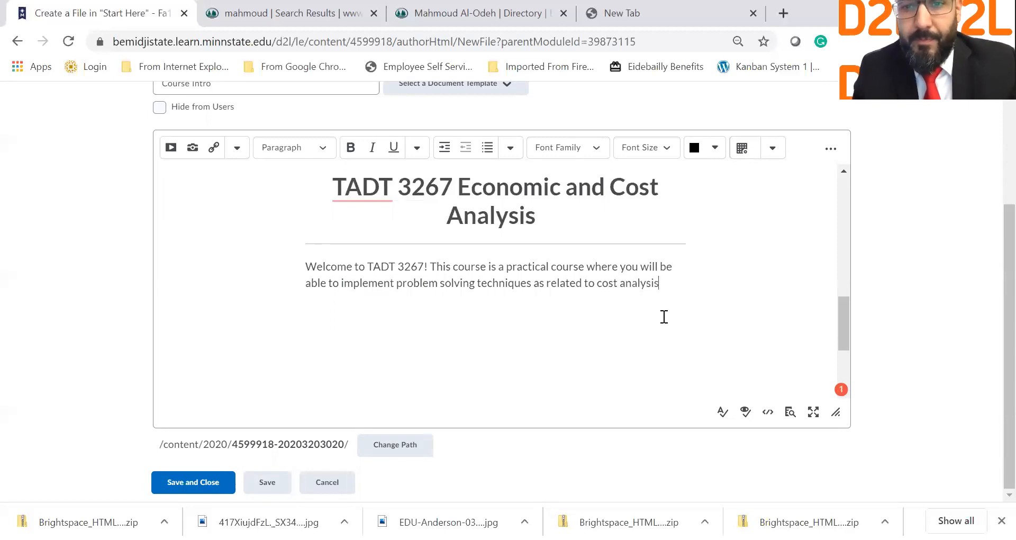
scroll(663, 316, down, 5)
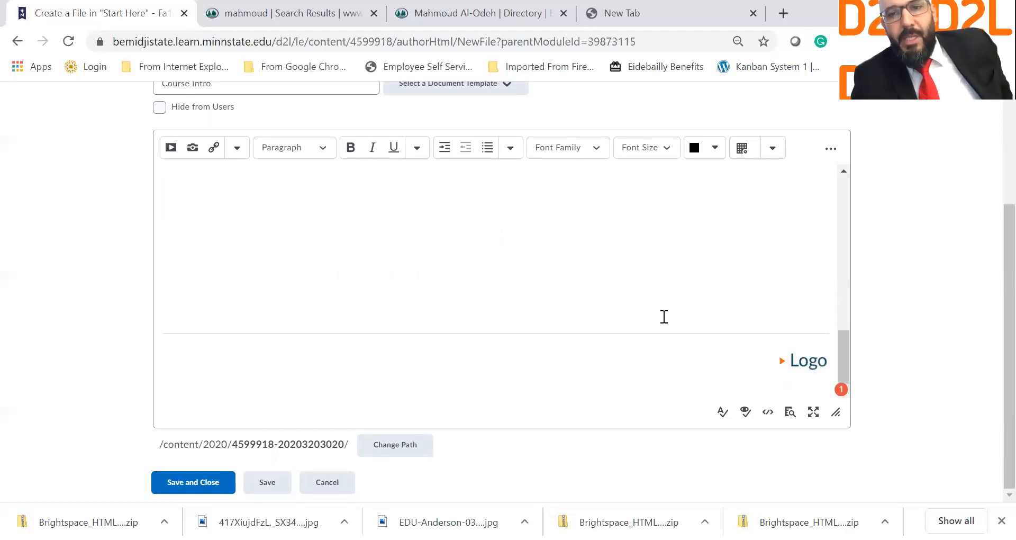
scroll(664, 317, up, 8)
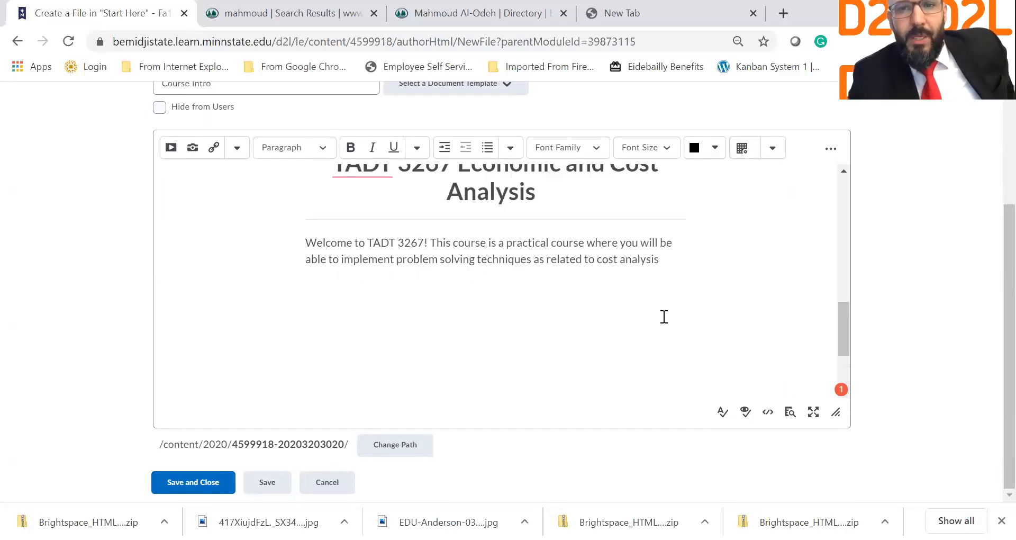
scroll(664, 316, down, 4)
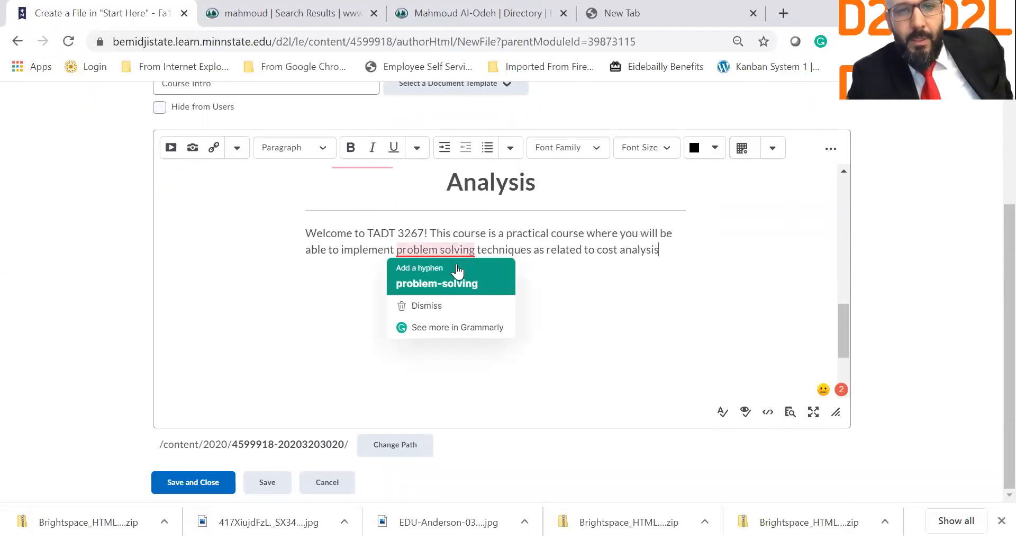
Step: Delete the Logo placeholder heading at the bottom of the page
scroll(594, 270, down, 4)
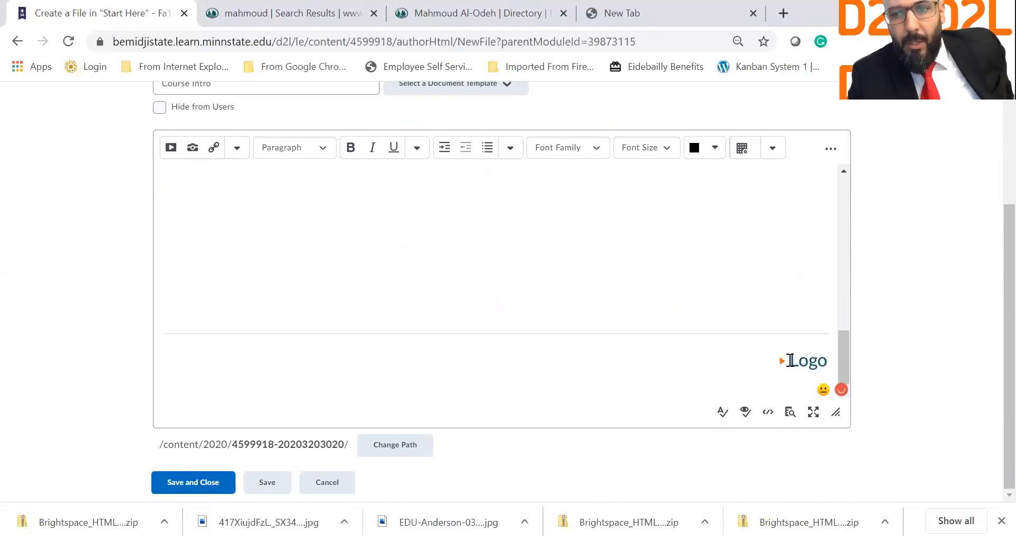
triple_click(790, 361)
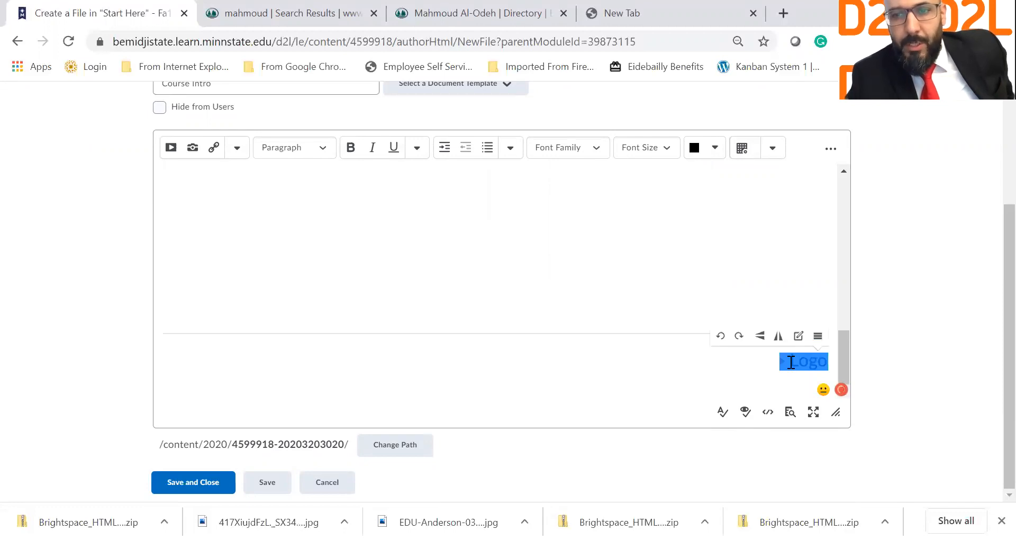
key(Delete)
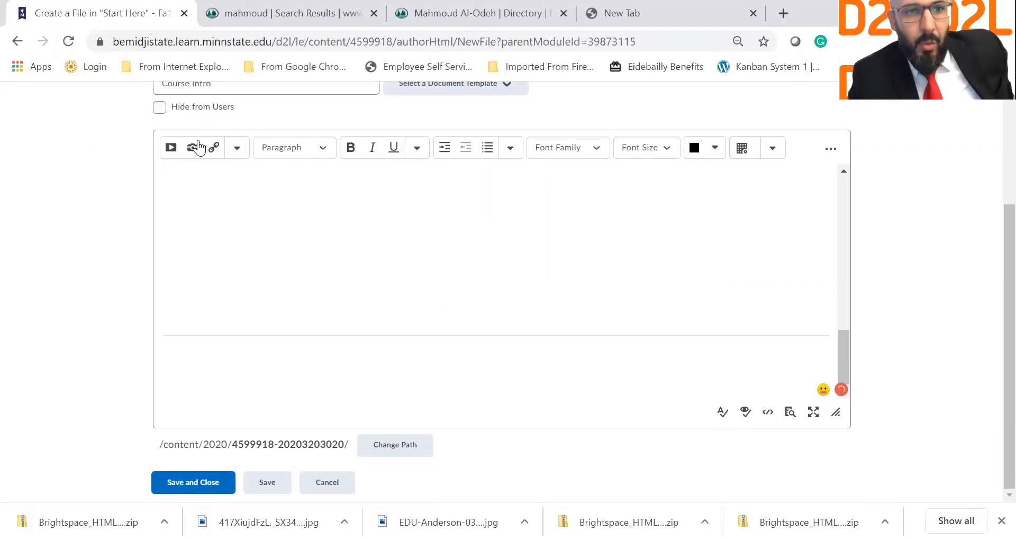
Step: Upload and insert the EDU-Anderson-031220 logo image with alt text 'BSU logo'
click(199, 152)
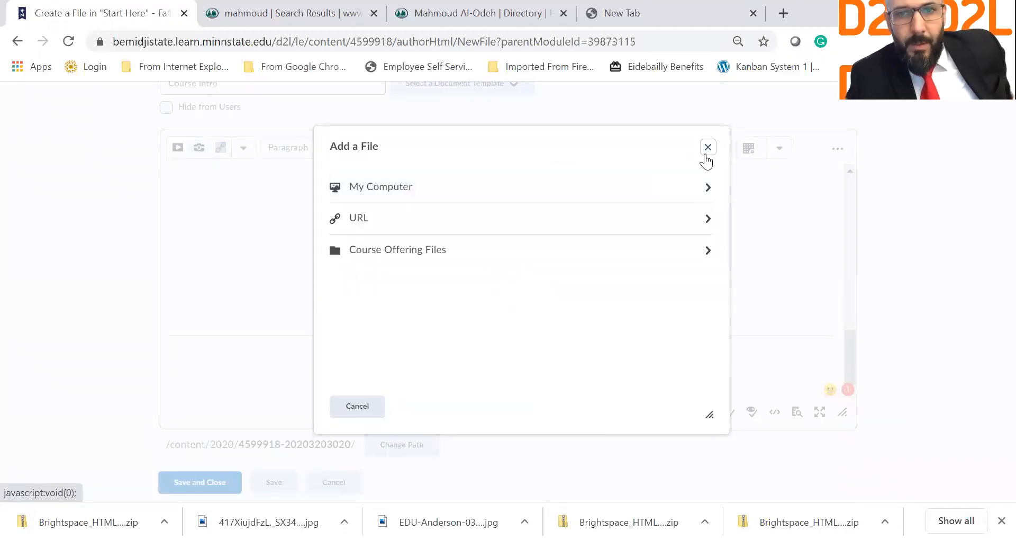
click(706, 152)
double_click(195, 149)
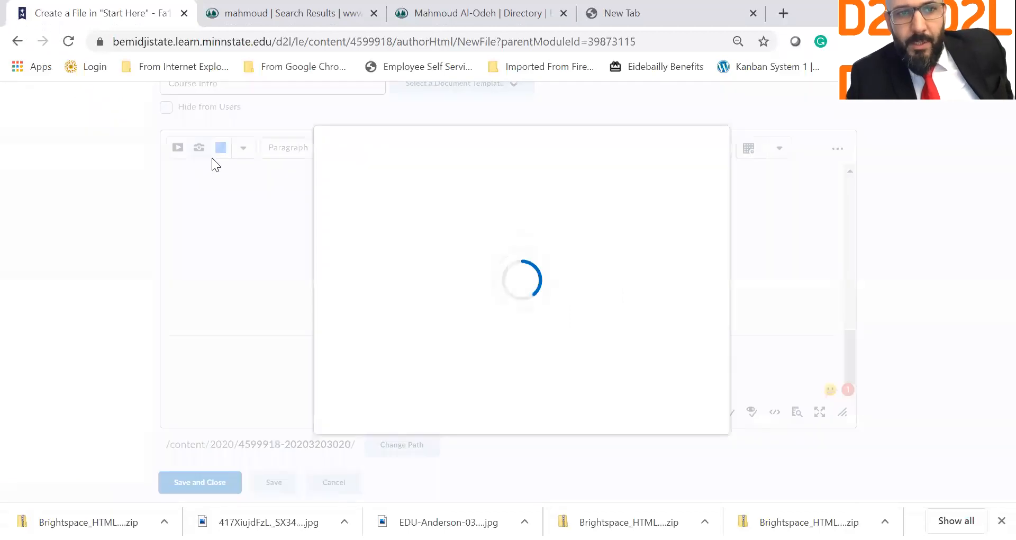
click(416, 203)
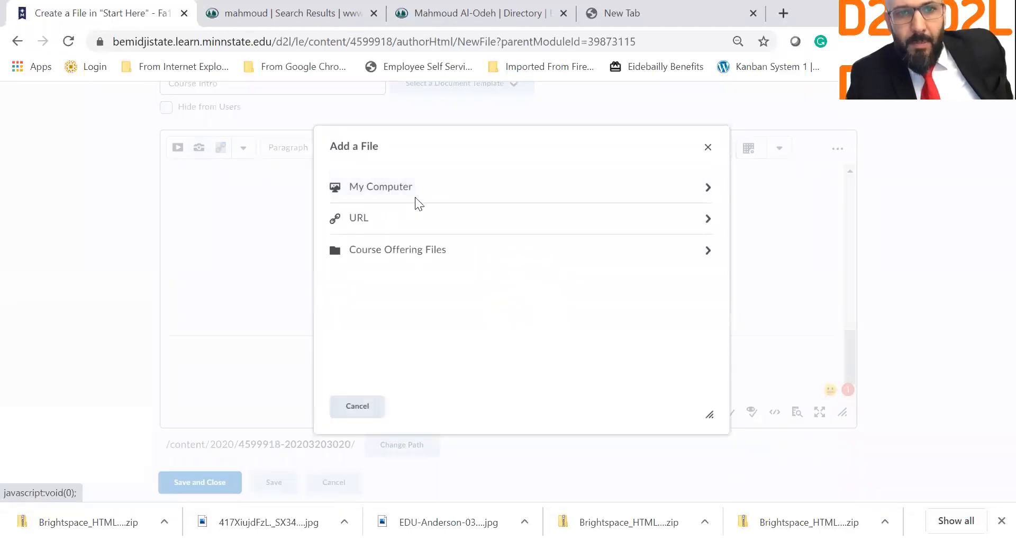
click(366, 206)
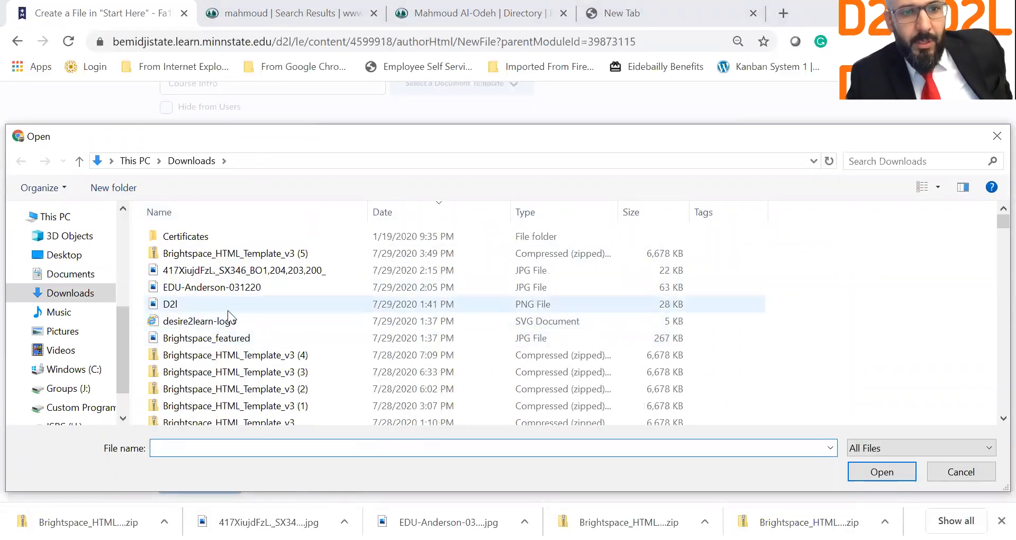
double_click(223, 290)
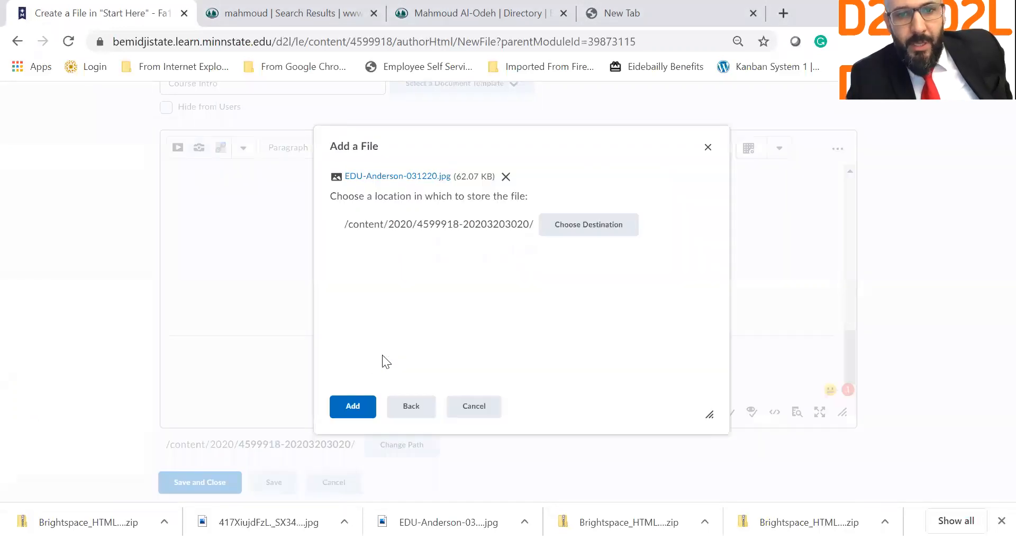
click(353, 404)
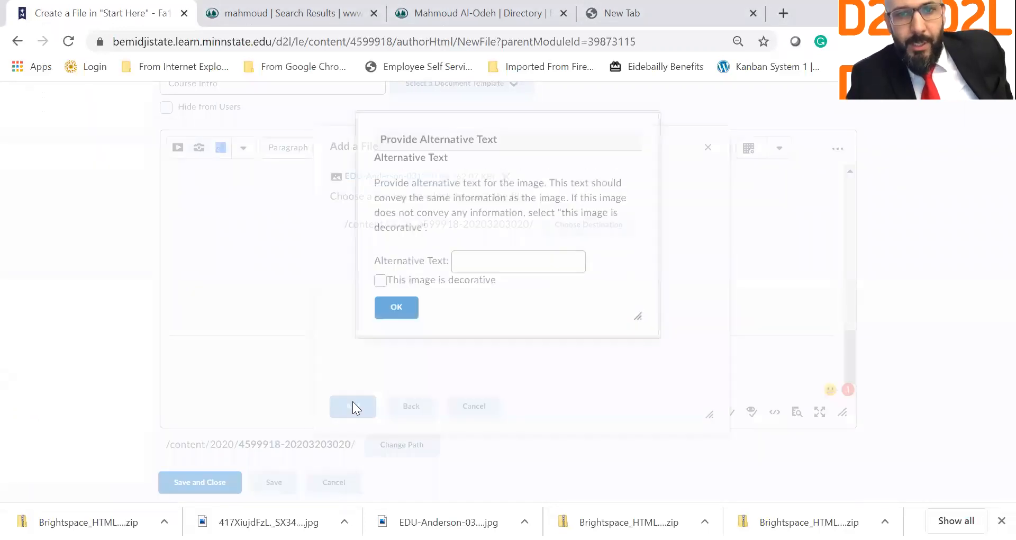
click(477, 274)
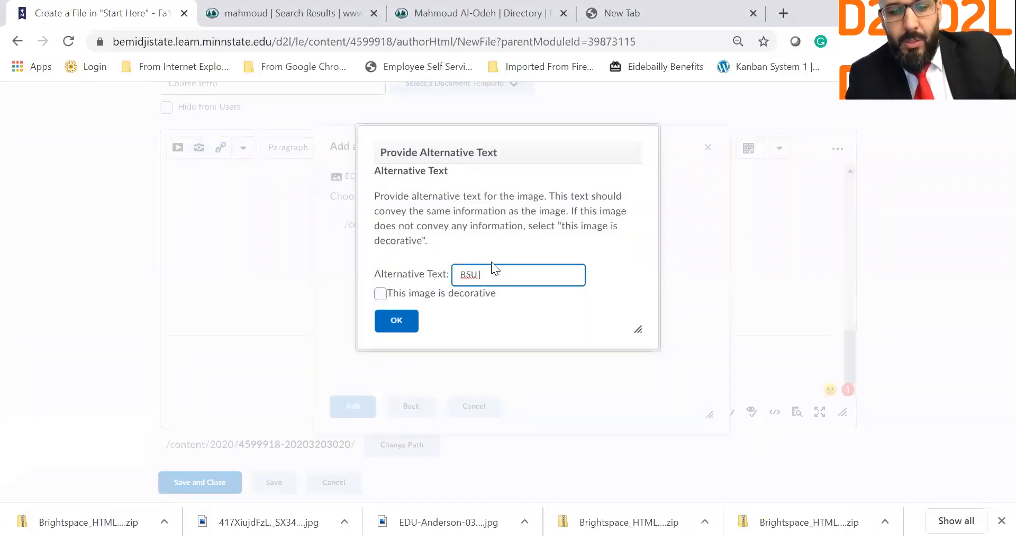
text(BSU logo)
click(396, 320)
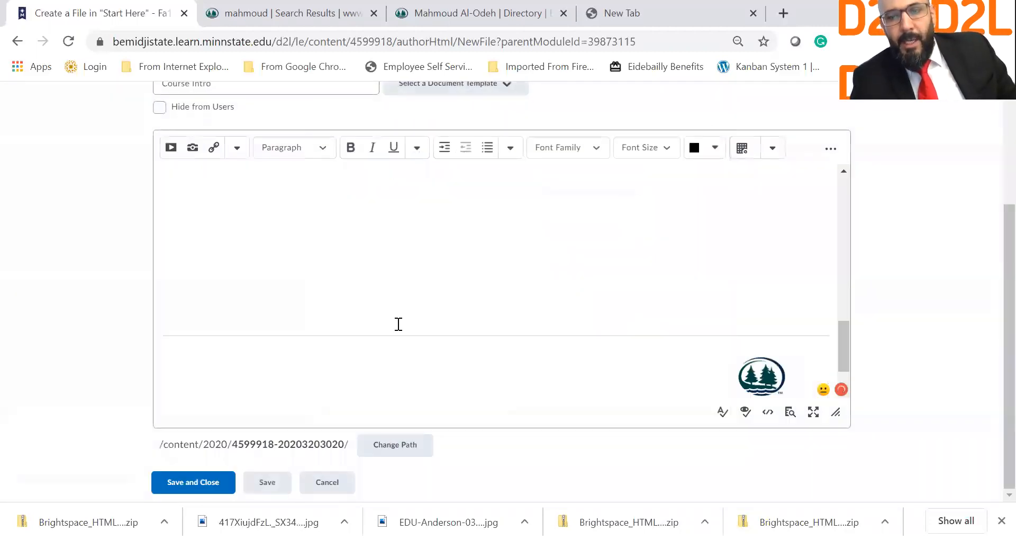
drag(842, 347, 829, 289)
Step: Preview the finished Course Intro page, then save and close it
scroll(671, 378, down, 2)
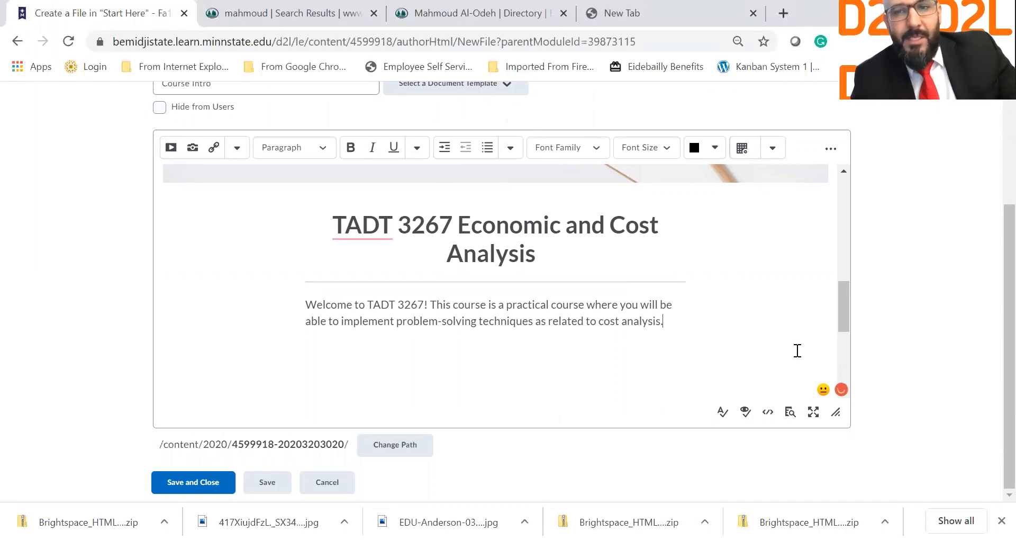
scroll(770, 332, down, 4)
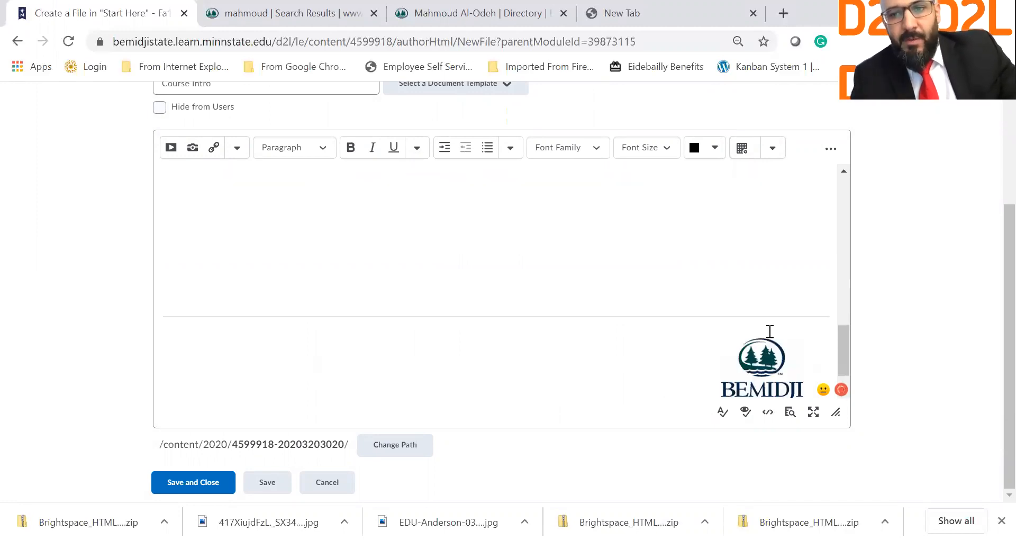
click(790, 412)
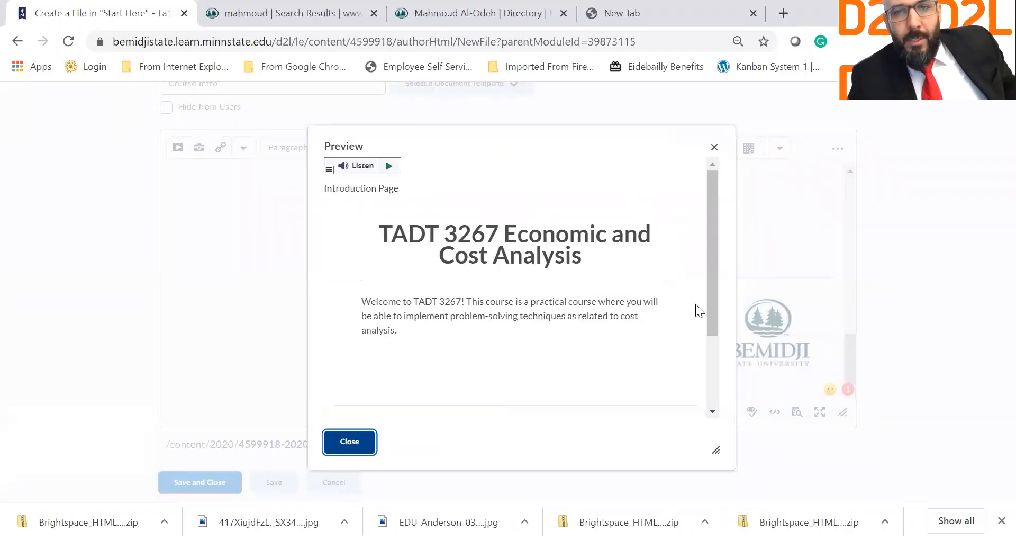
drag(712, 278, 717, 352)
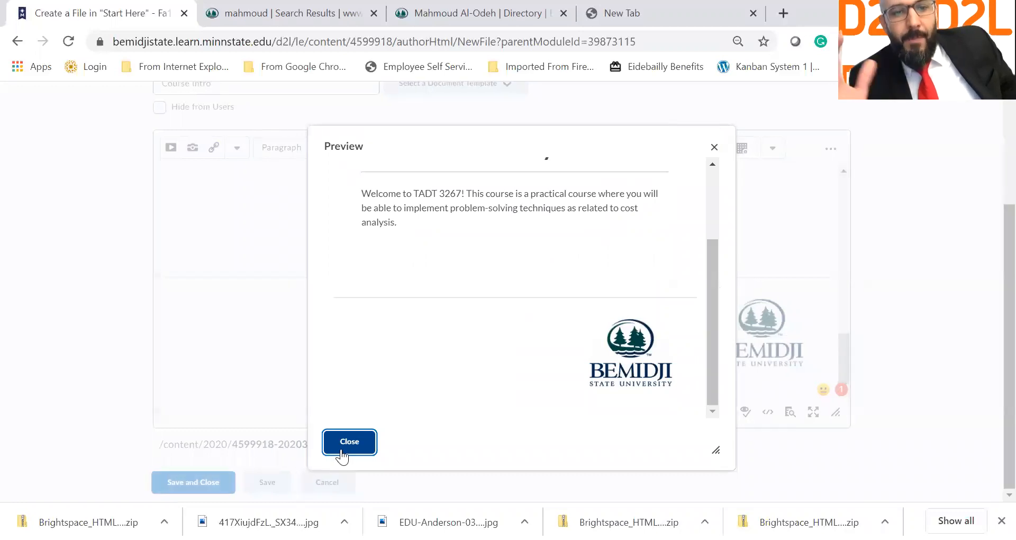
click(342, 453)
click(203, 481)
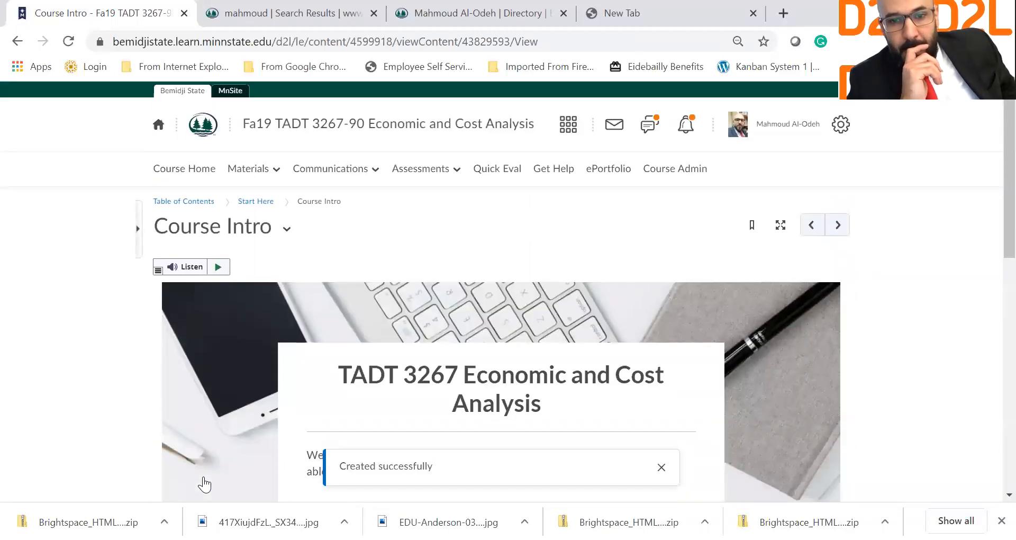
Step: Set the browser zoom to 50% on the published Course Intro page
scroll(204, 484, down, 7)
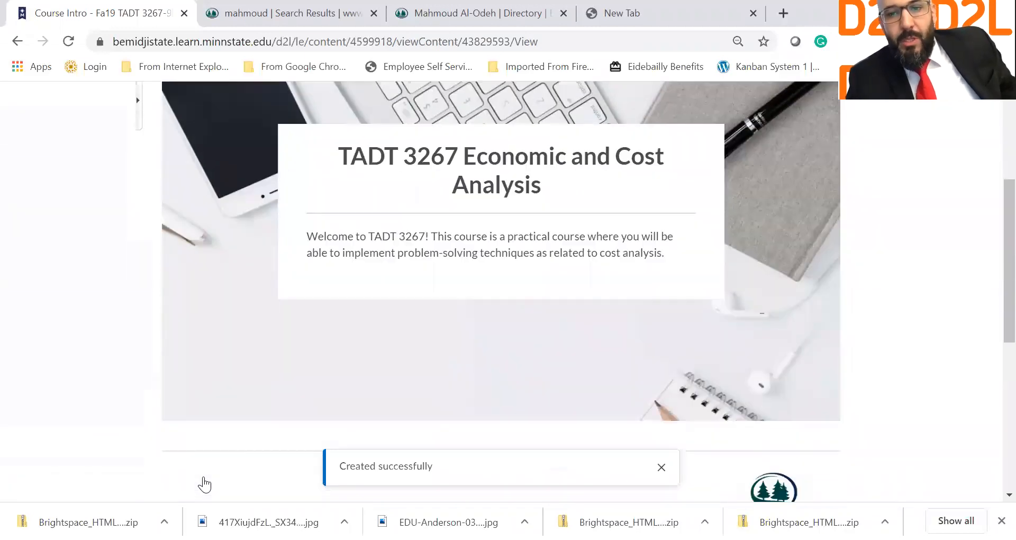
scroll(205, 484, up, 3)
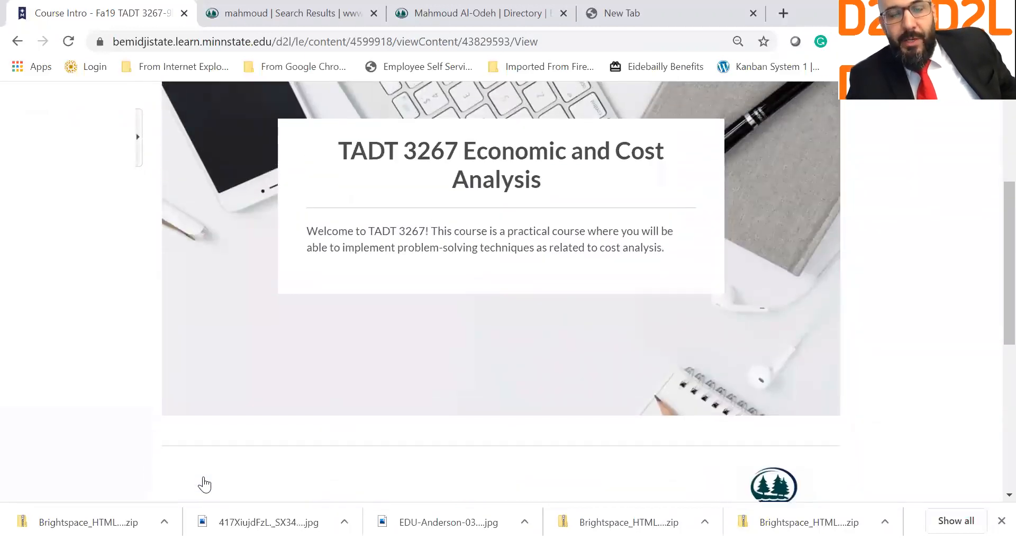
scroll(531, 432, up, 5)
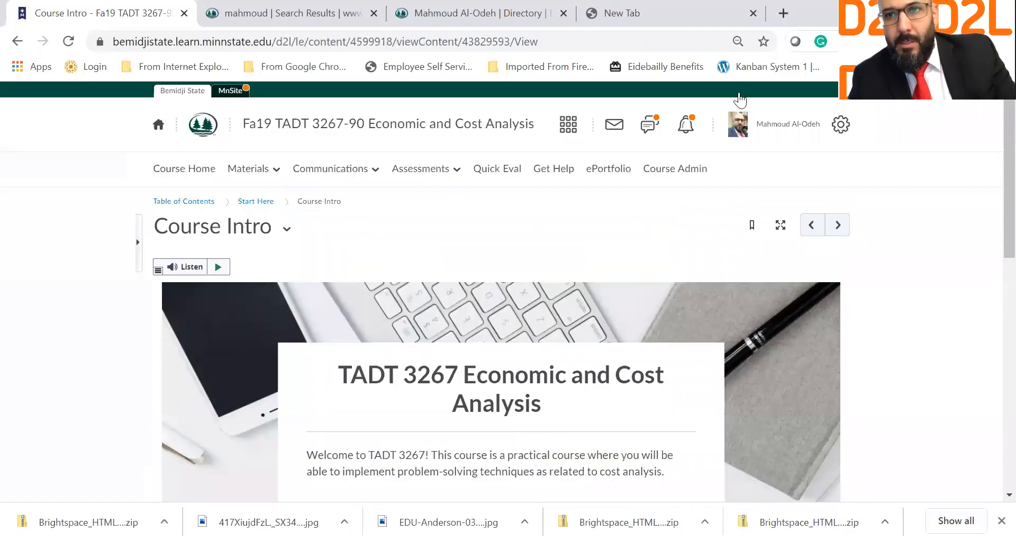
click(1005, 41)
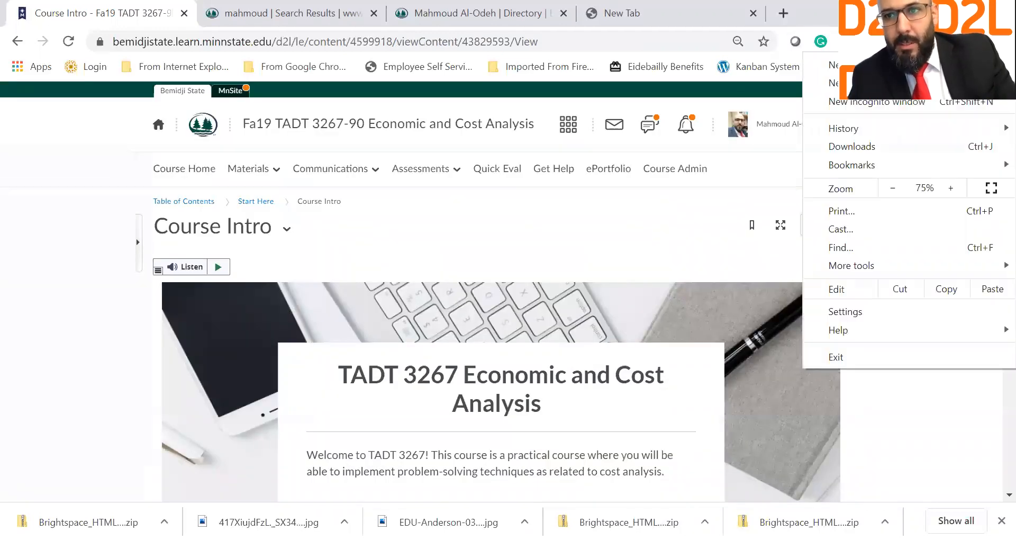
click(892, 187)
click(892, 188)
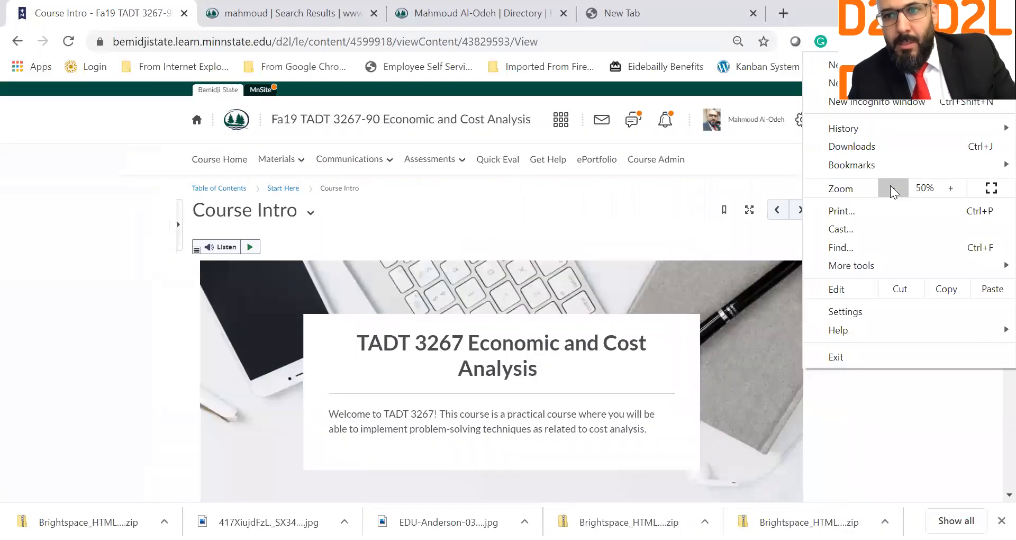
click(892, 188)
click(948, 194)
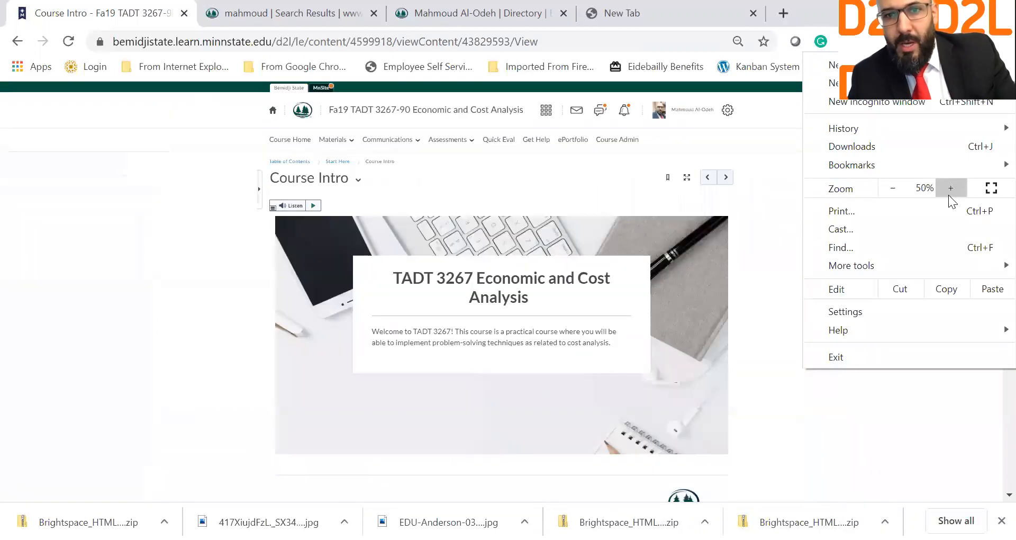
click(891, 432)
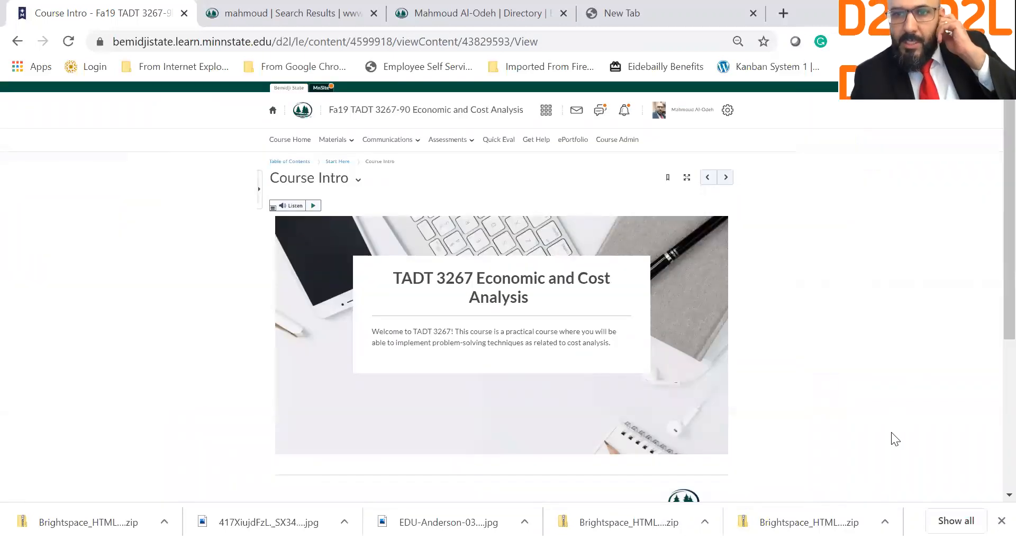
Step: Scroll down to check the Bemidji State logo image on the page
scroll(890, 431, down, 1)
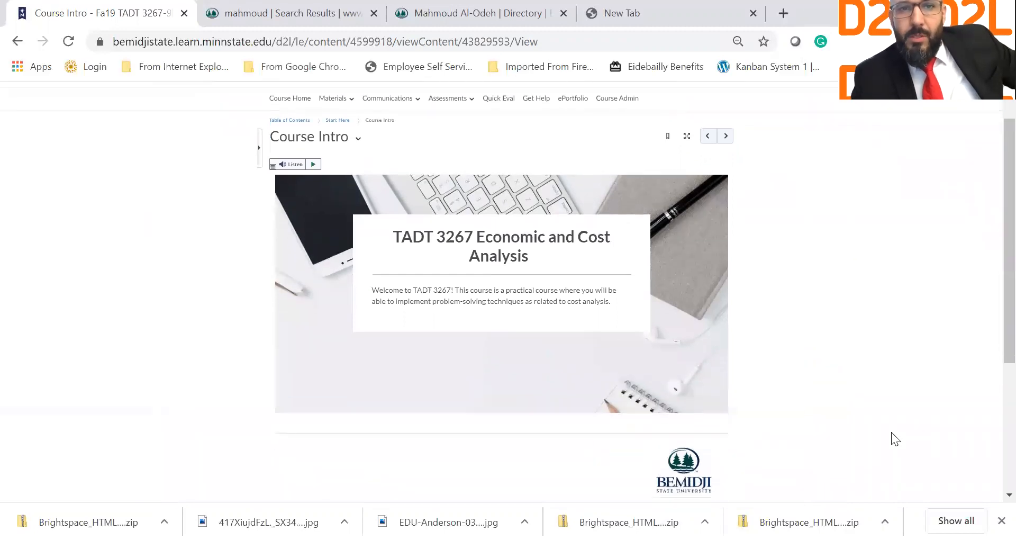
right_click(651, 485)
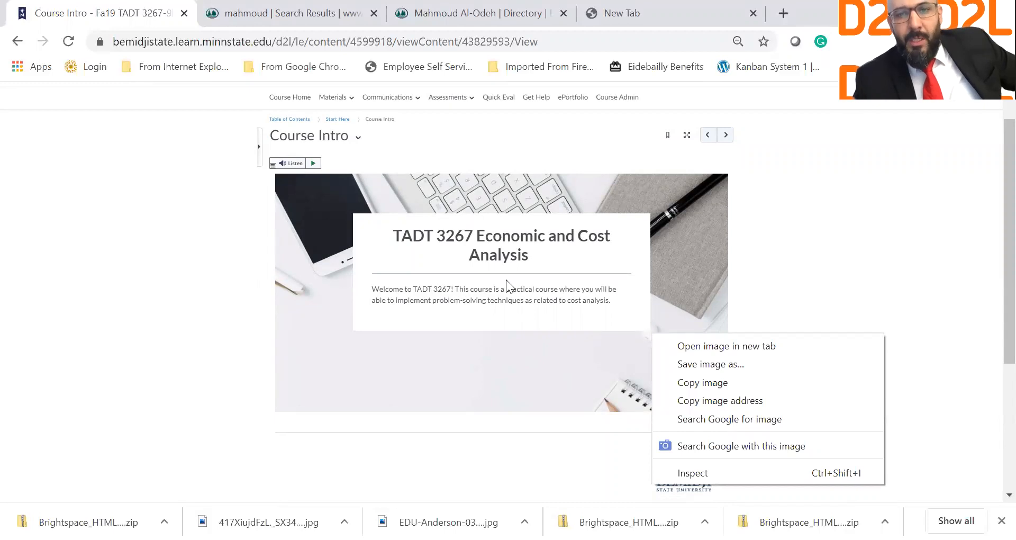
click(902, 289)
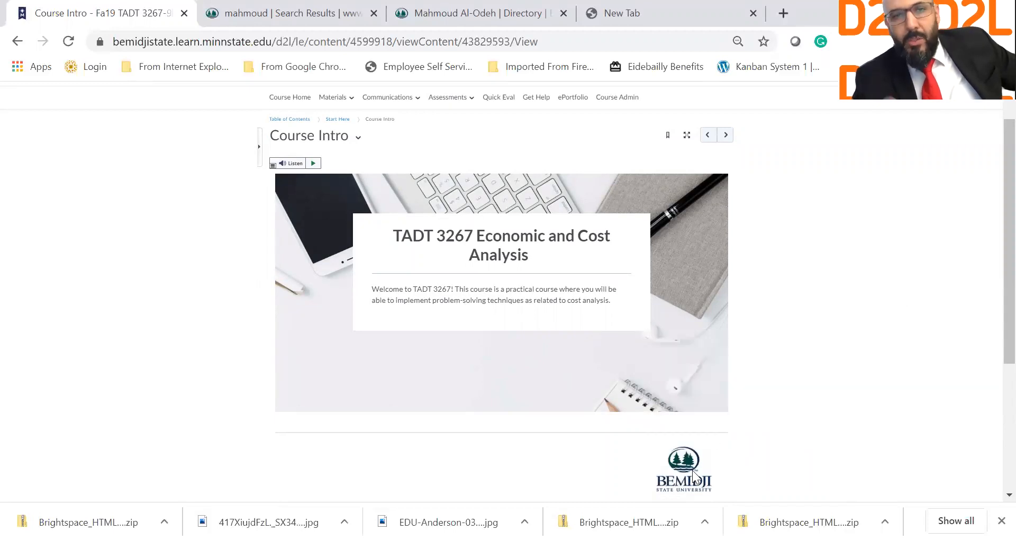
scroll(658, 479, down, 1)
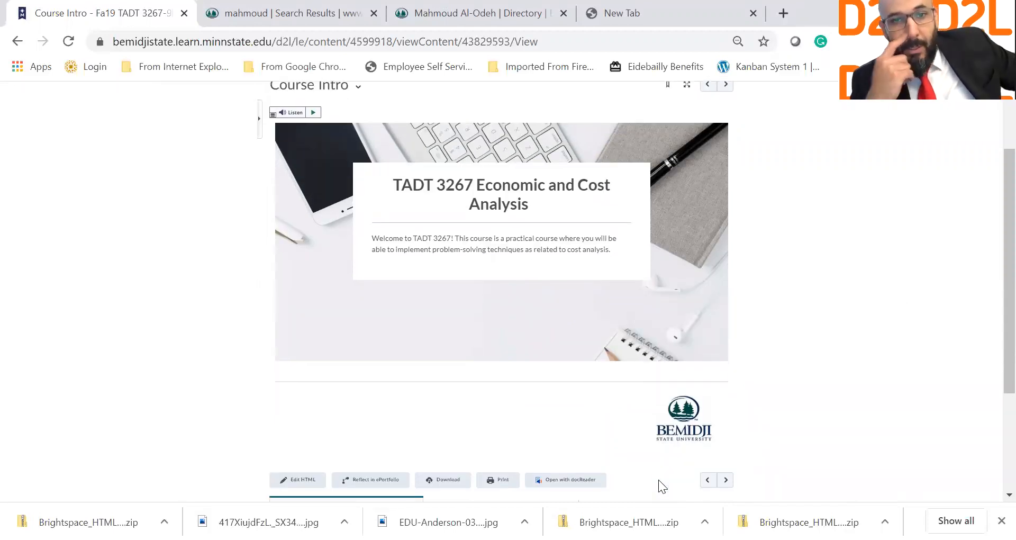
scroll(658, 479, up, 2)
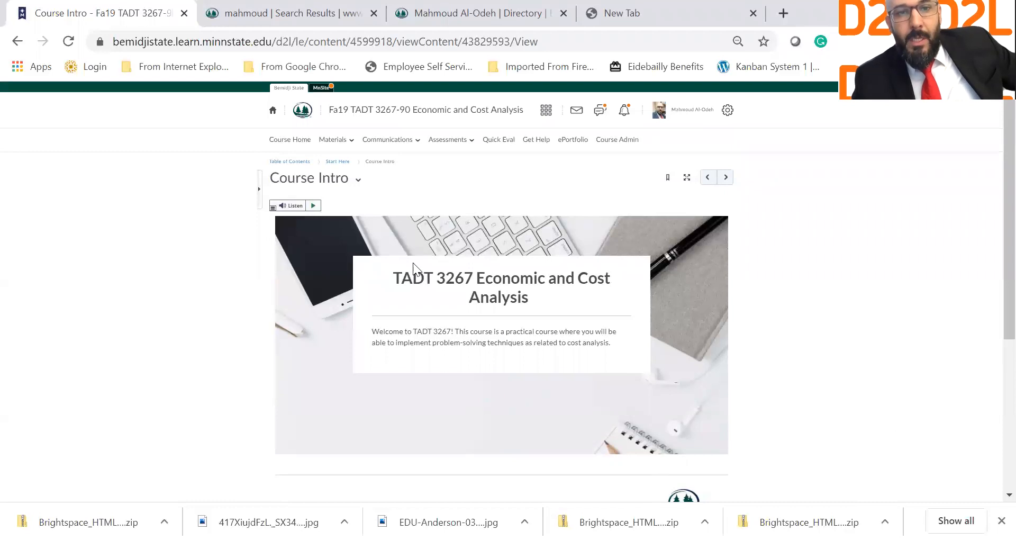
Step: From Start Here, create a new file using the 03_meet_your_facilitator template
click(340, 161)
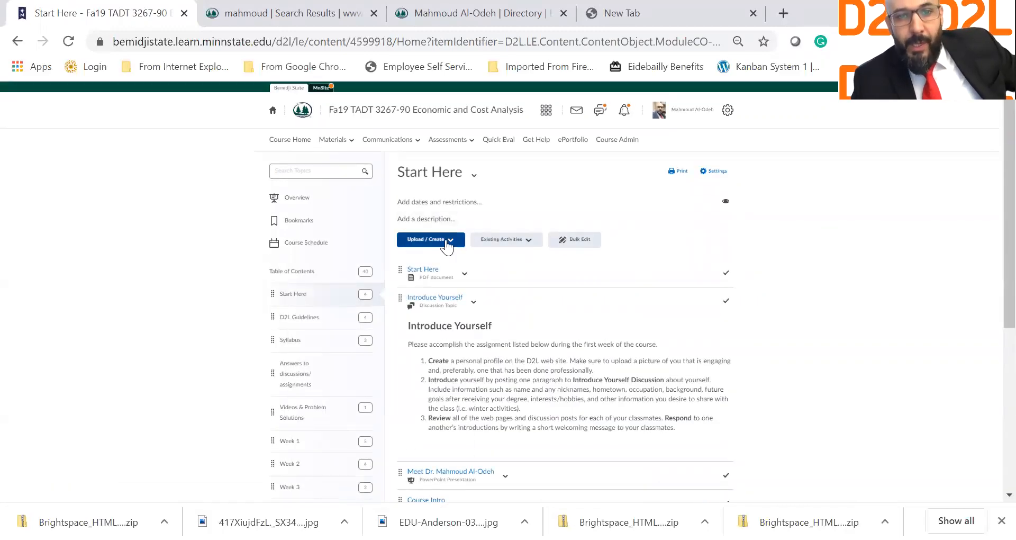
click(447, 242)
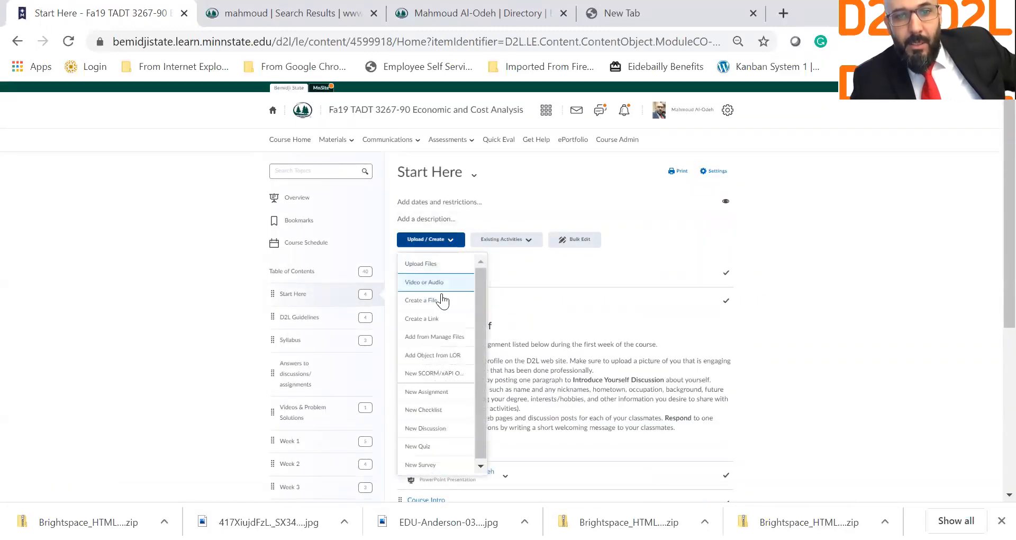
click(444, 301)
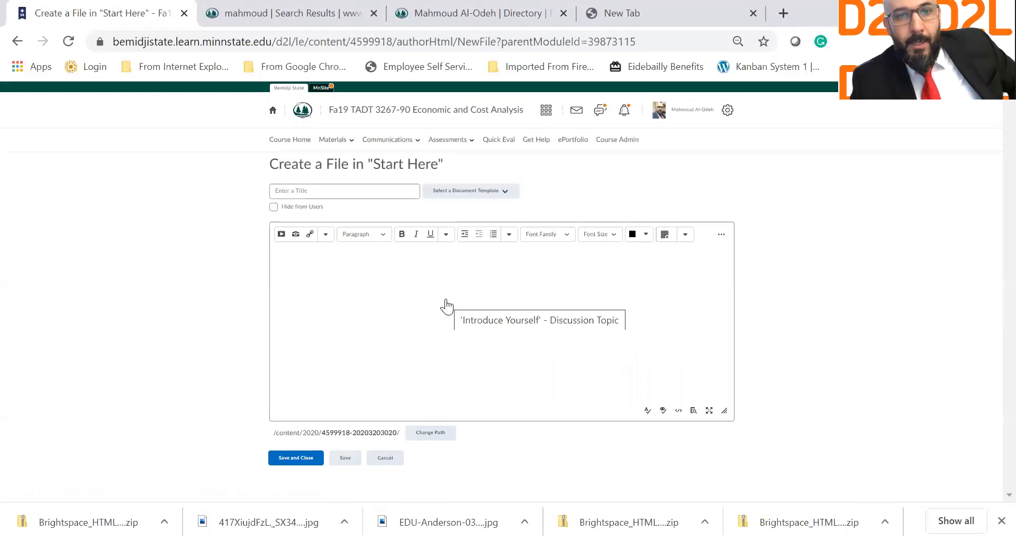
click(460, 195)
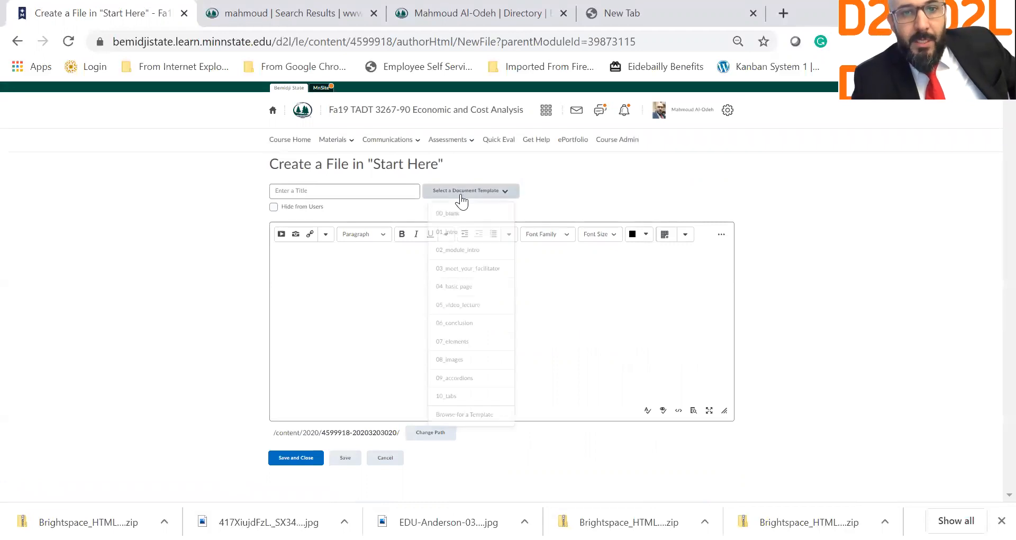
click(494, 270)
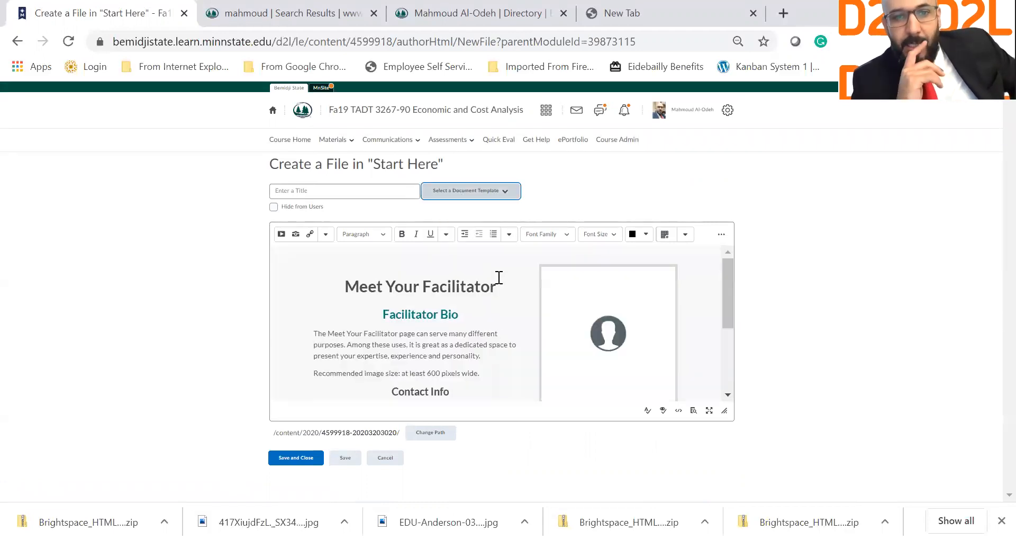
scroll(517, 336, down, 1)
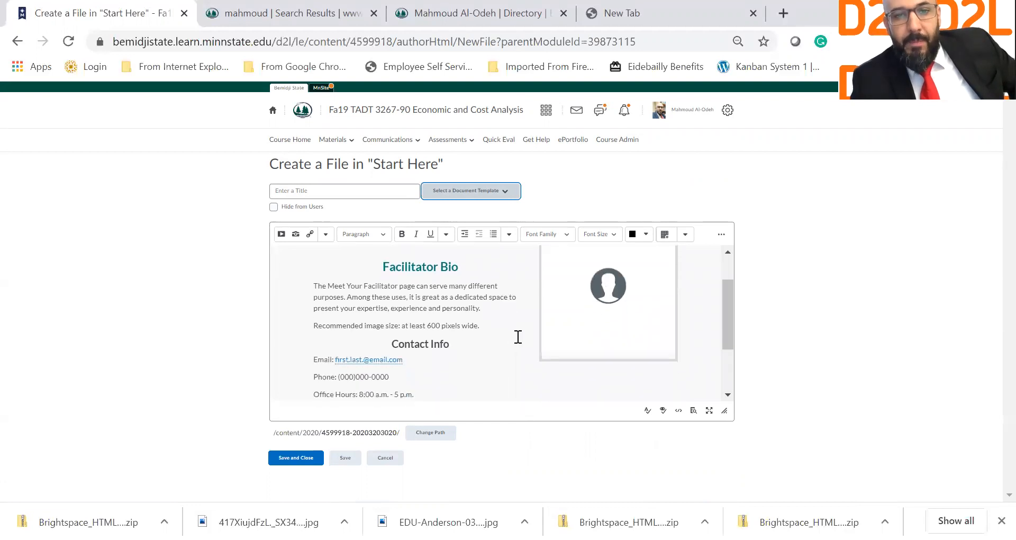
scroll(436, 323, up, 1)
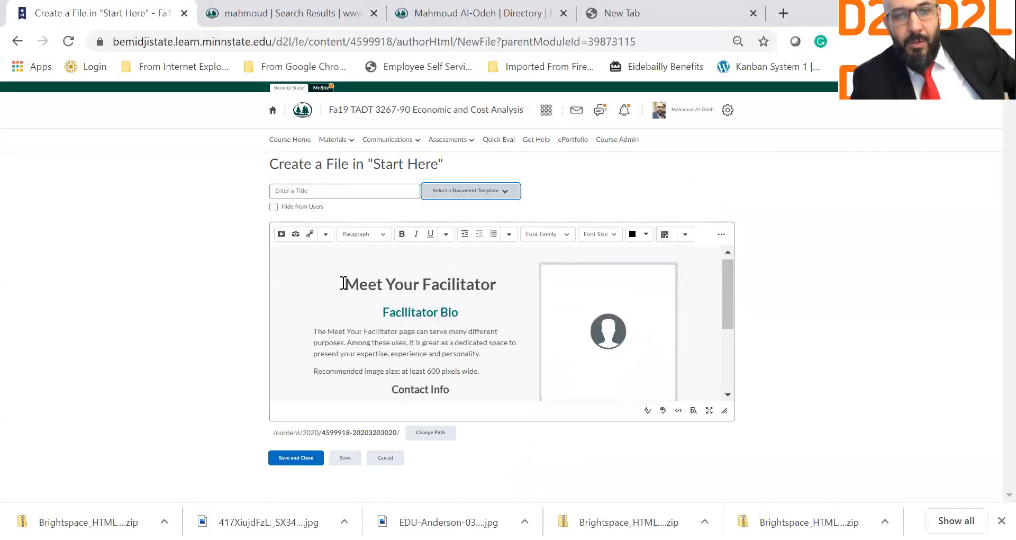
Step: Select and copy the bio paragraphs from the faculty directory profile, then return to the Create a File tab
click(505, 6)
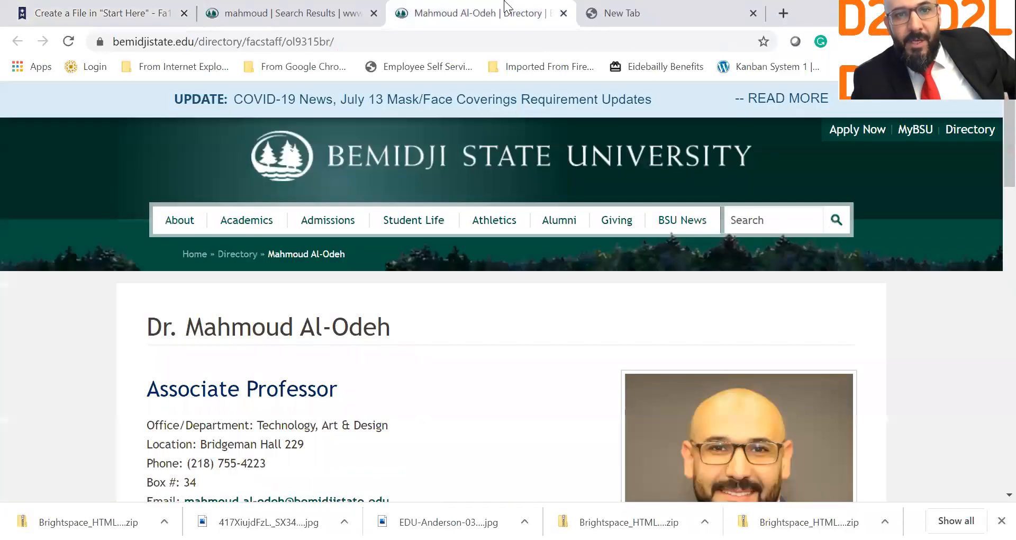
scroll(352, 310, down, 9)
scroll(239, 265, up, 4)
drag(147, 291, 607, 192)
scroll(596, 291, down, 15)
scroll(545, 193, up, 5)
scroll(619, 121, up, 2)
drag(606, 276, 686, 289)
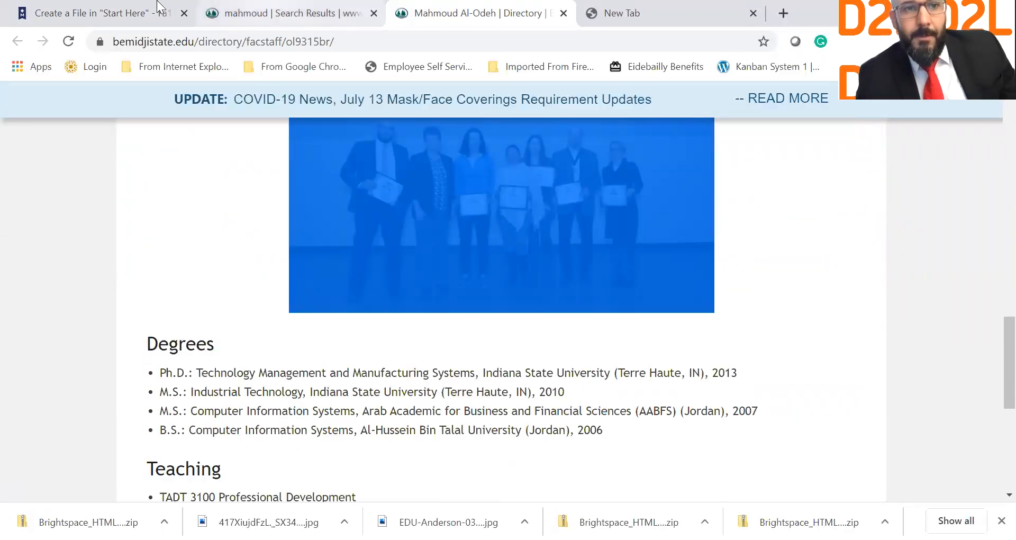
click(118, 7)
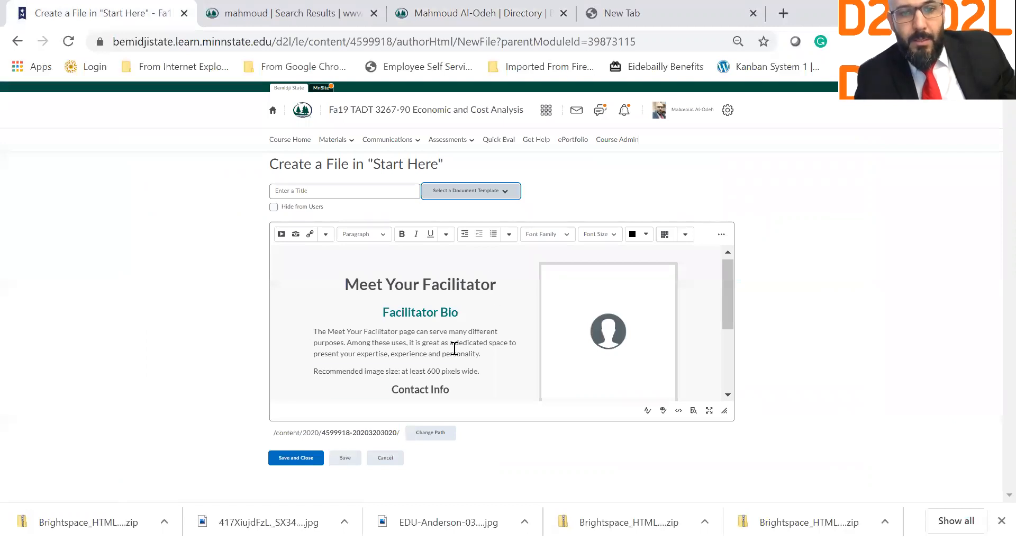
Step: Replace the template's placeholder bio text and profile image with the pasted facilitator bio
click(472, 353)
drag(474, 370, 315, 324)
key(BackSpace)
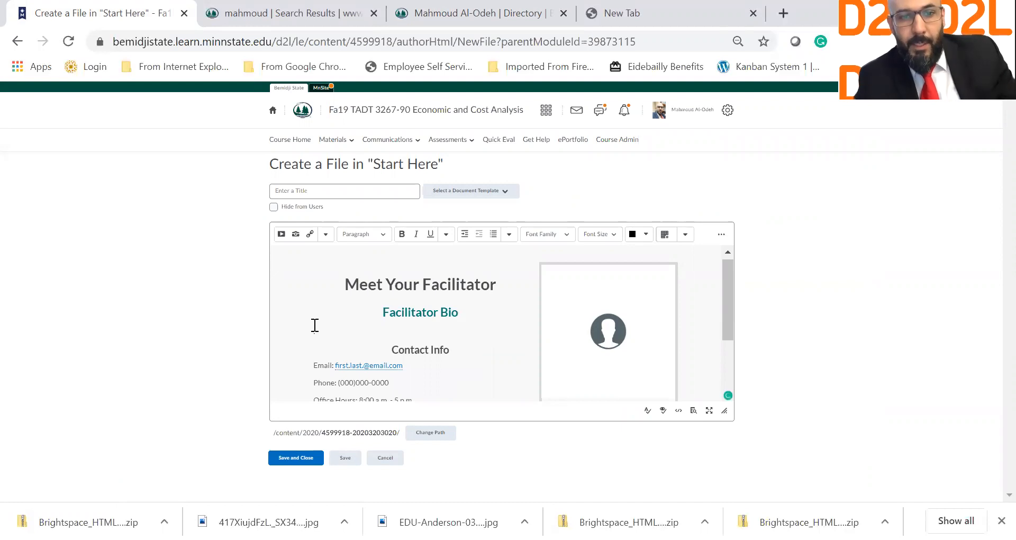
key(ctrl+v)
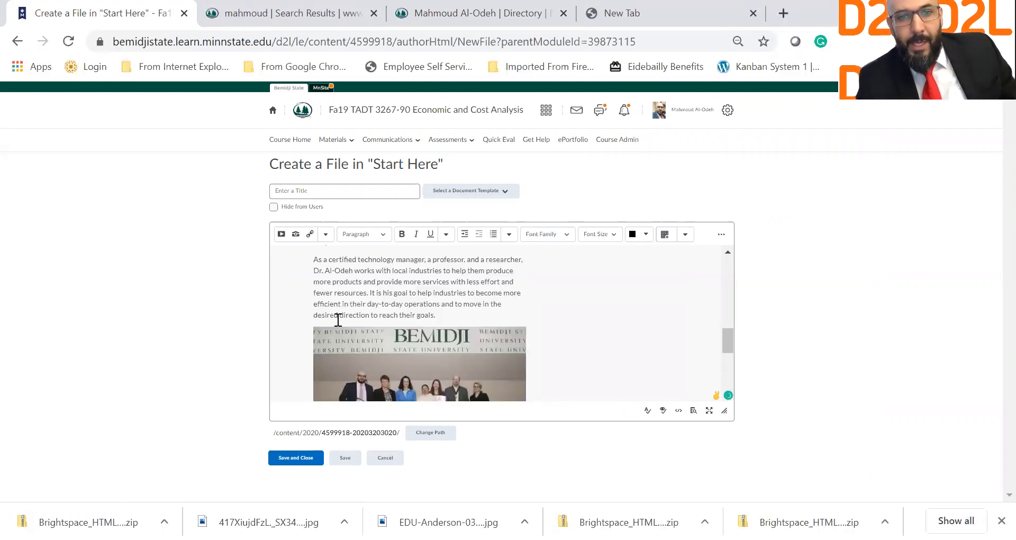
scroll(335, 319, up, 5)
scroll(440, 312, down, 10)
scroll(441, 312, up, 3)
scroll(441, 312, up, 8)
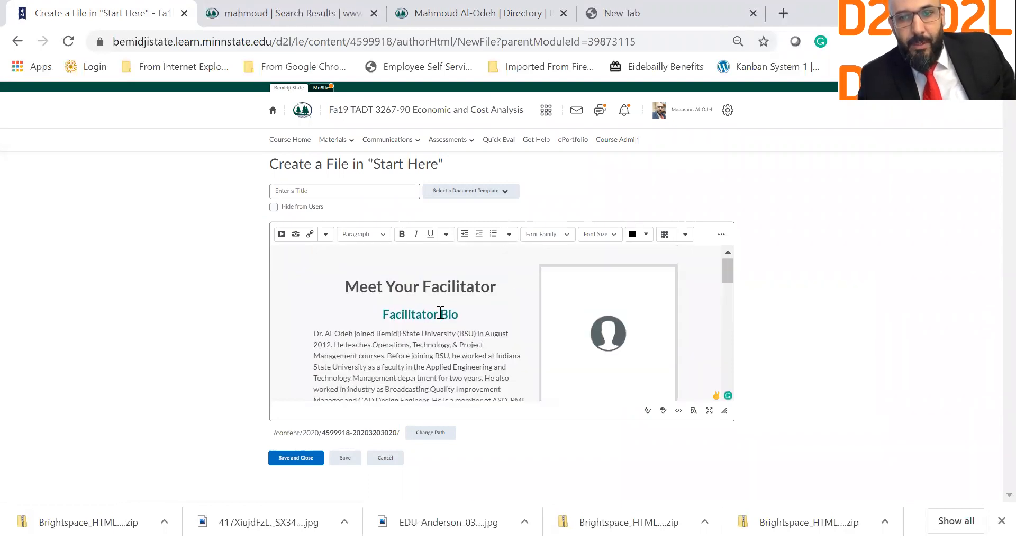
click(628, 354)
scroll(629, 356, down, 1)
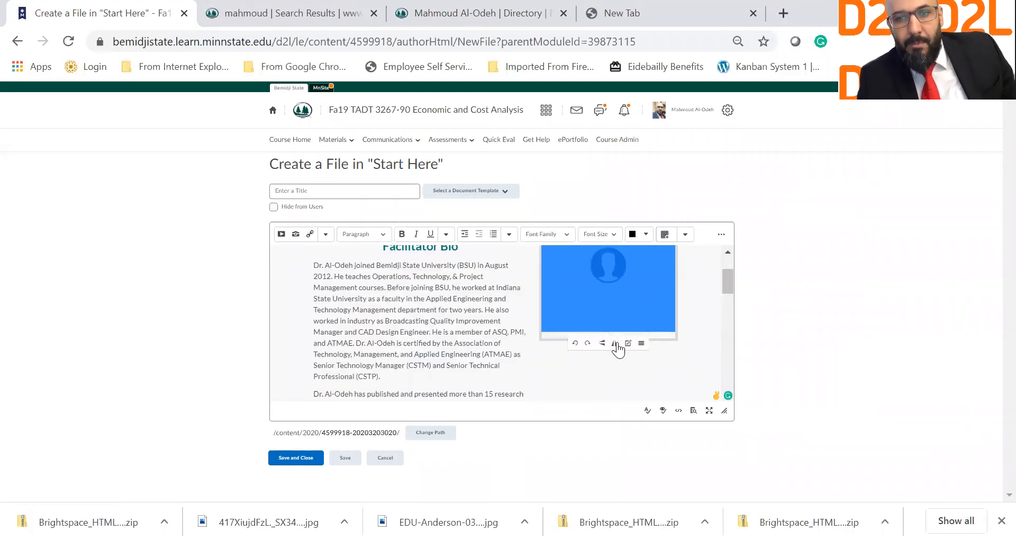
key(Delete)
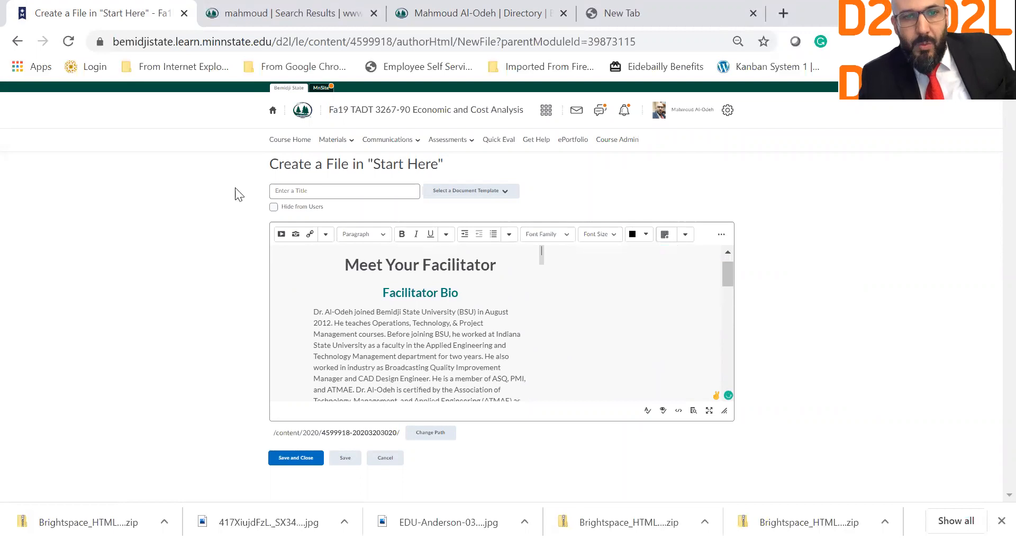
Step: Upload the facilitator's headshot photo from the Desktop into the page
click(294, 233)
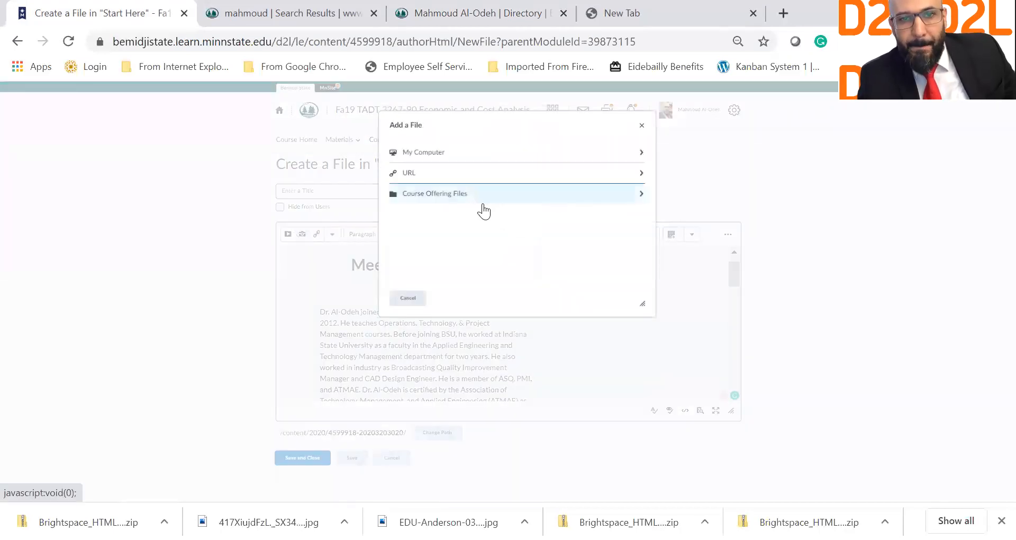
click(417, 159)
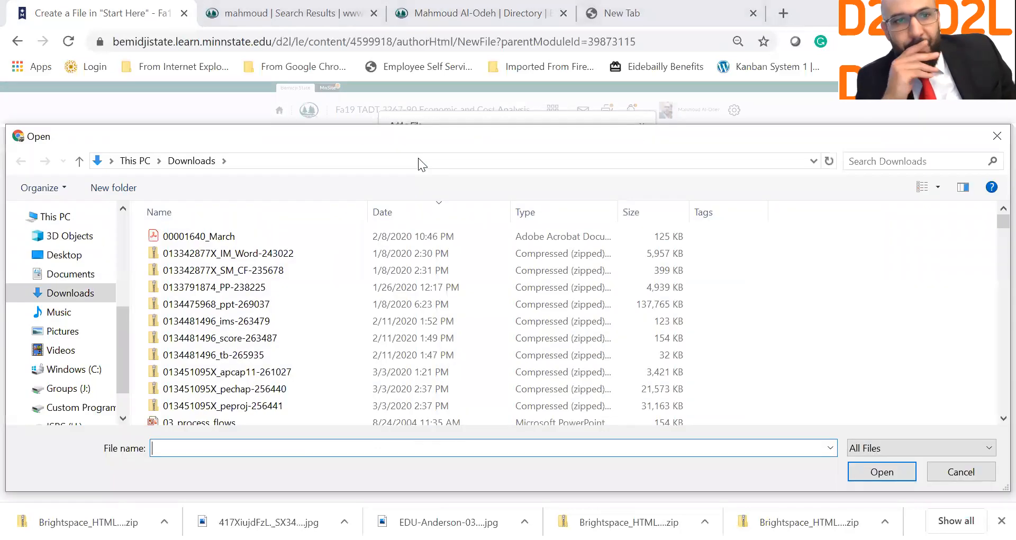
click(63, 256)
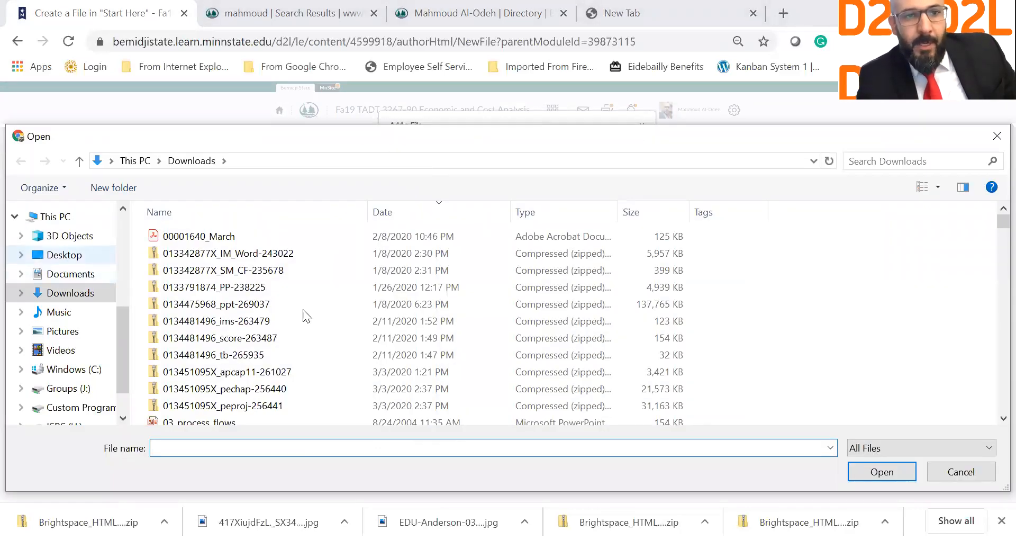
scroll(256, 365, down, 10)
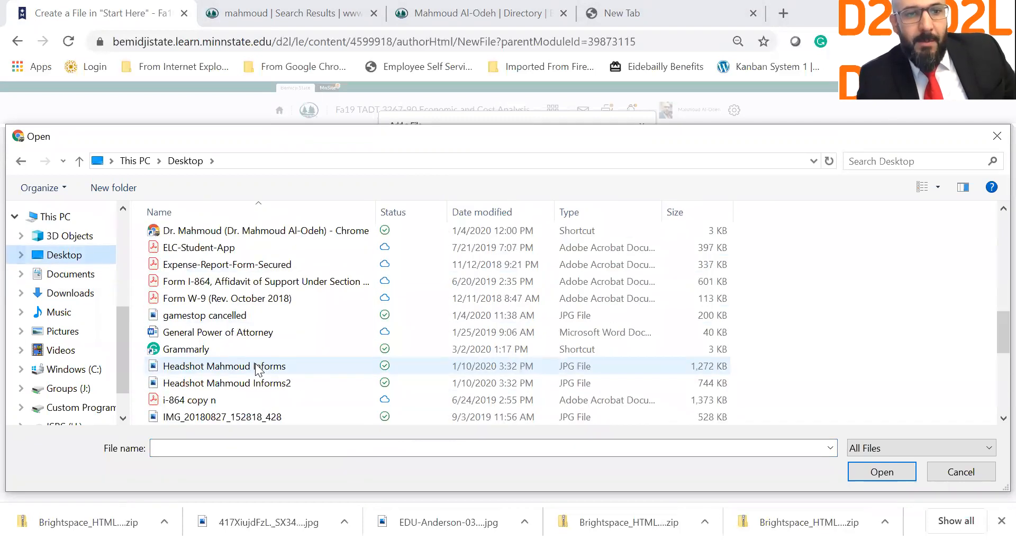
scroll(256, 369, down, 3)
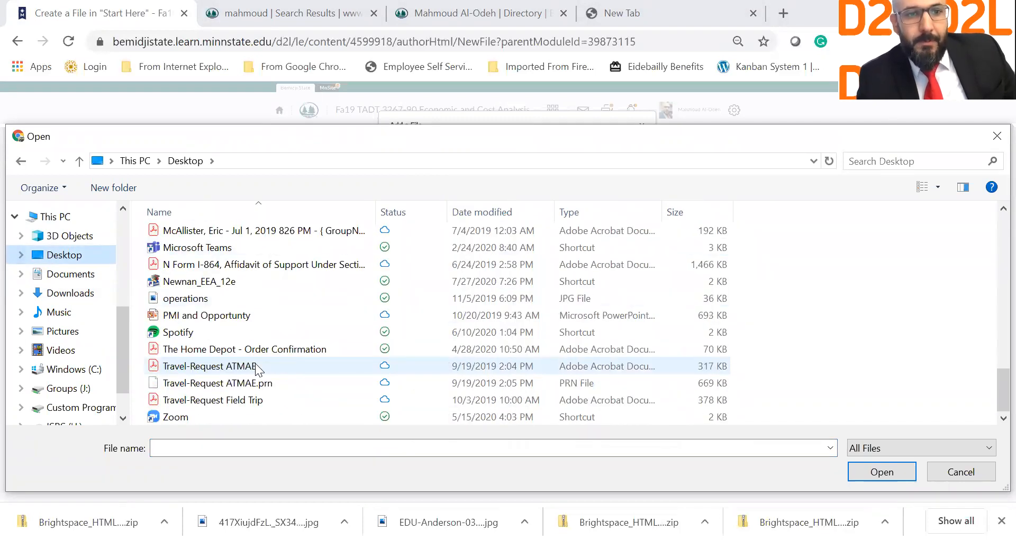
scroll(255, 368, up, 7)
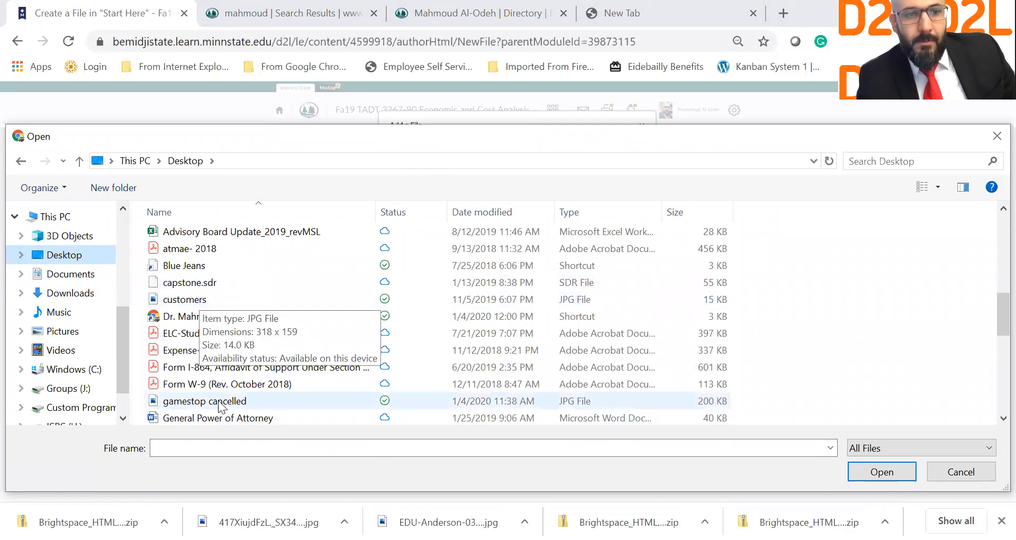
click(221, 407)
scroll(221, 406, down, 7)
click(195, 232)
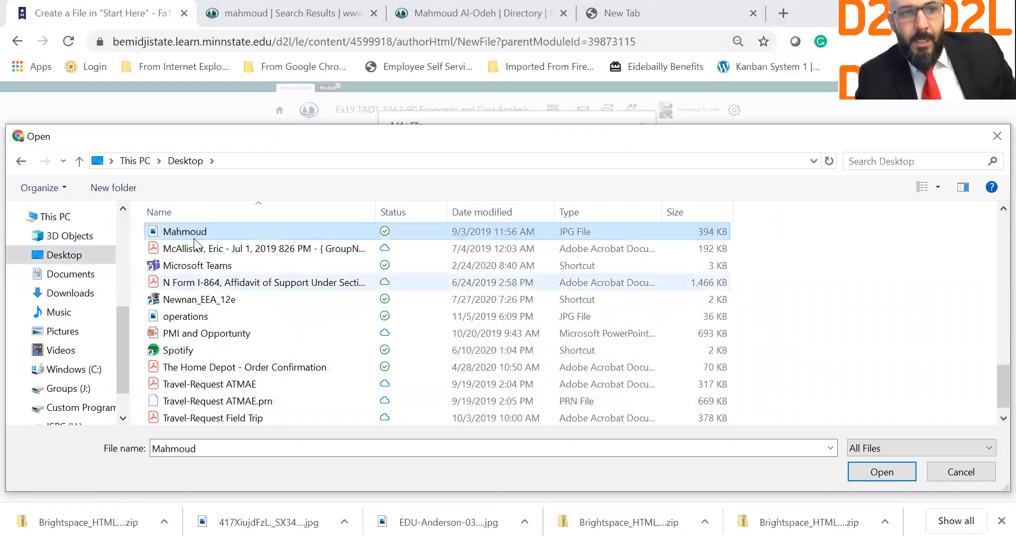
key(Return)
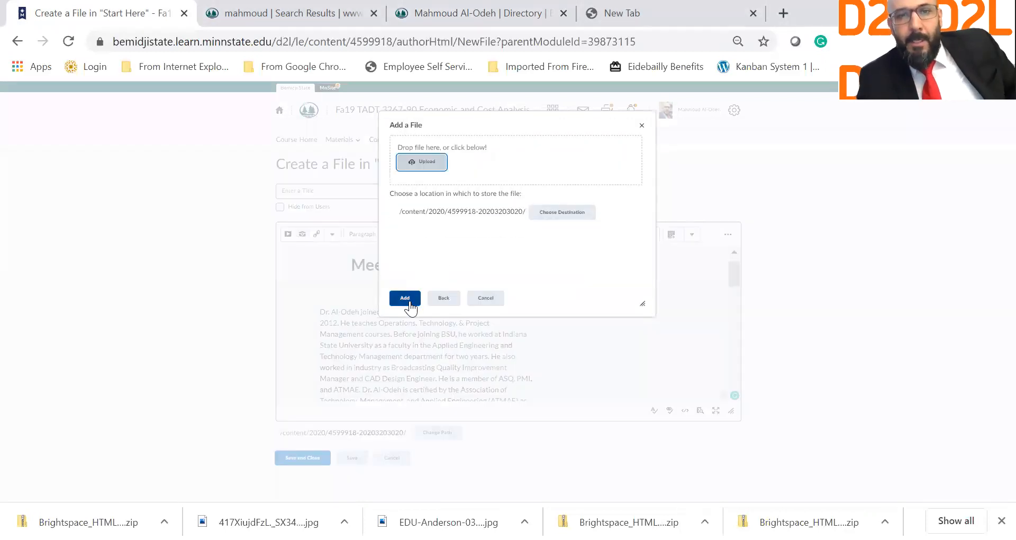
click(405, 298)
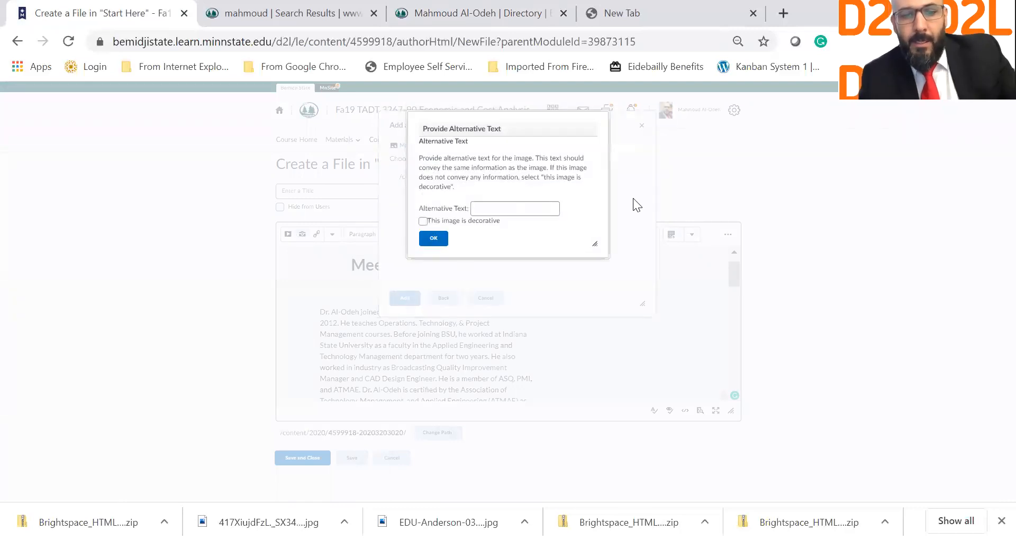
Step: Give the photo alt text naming the facilitator's picture and keep it as a new file
click(524, 200)
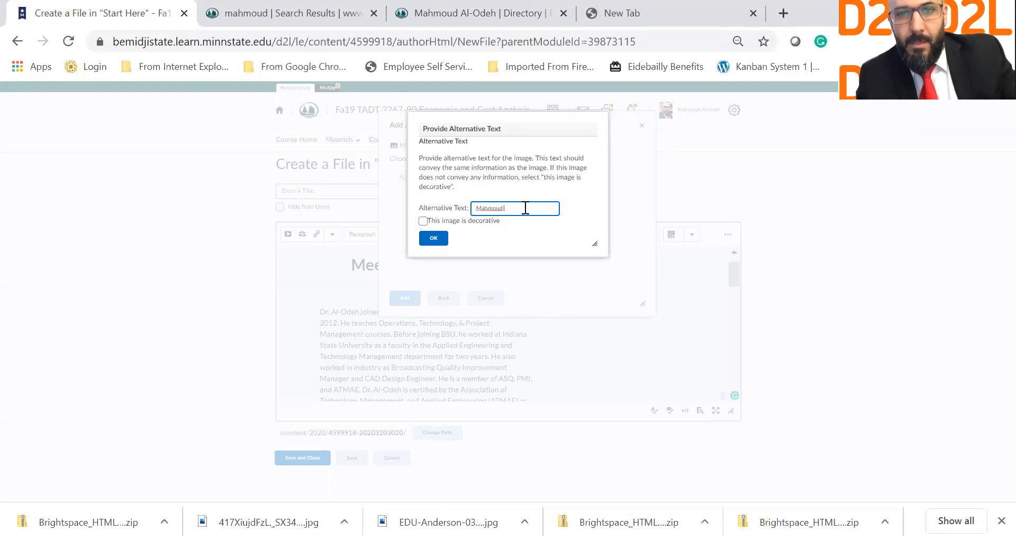
text(Mahmoud pict)
click(501, 208)
text('s)
click(433, 238)
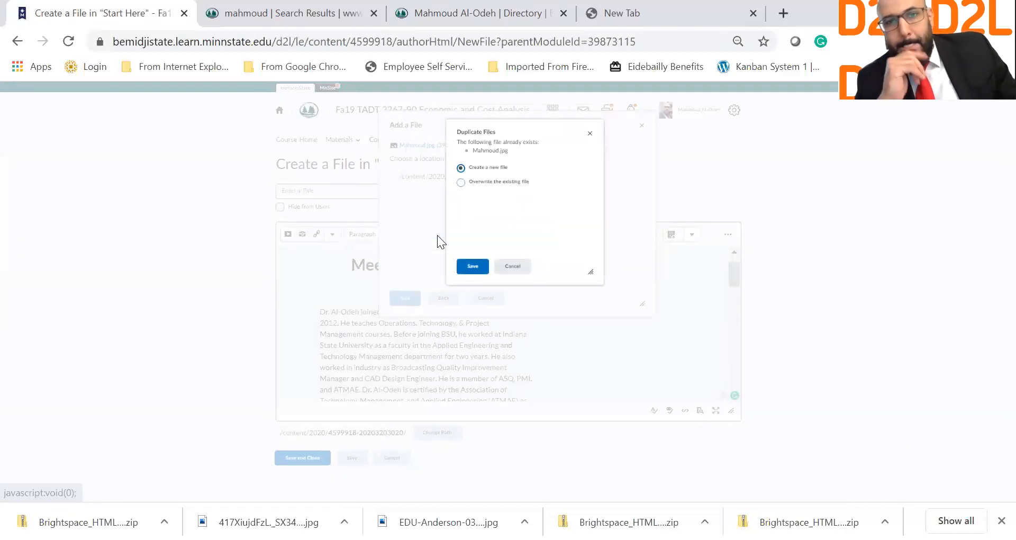
click(472, 266)
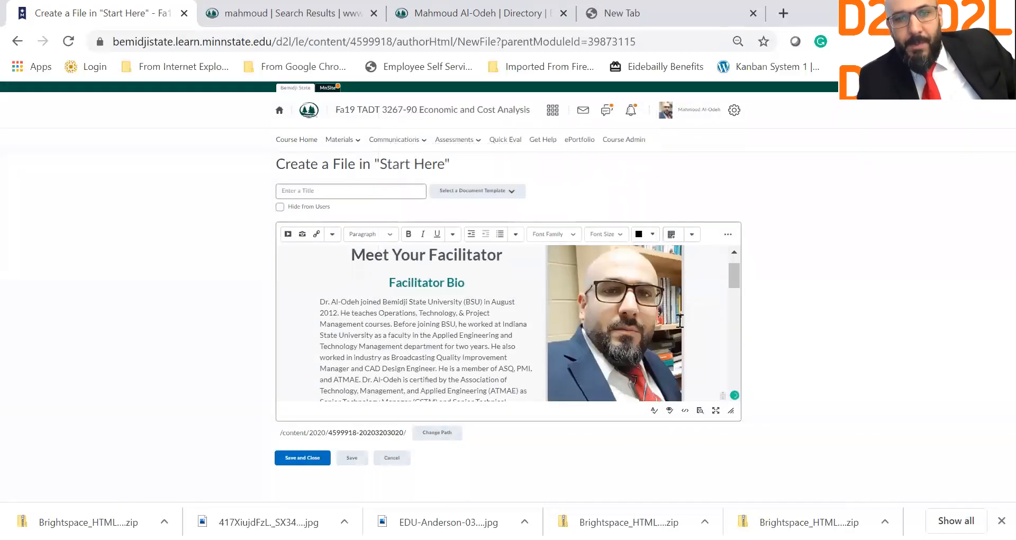
Step: Preview the bio page and review its content
click(700, 411)
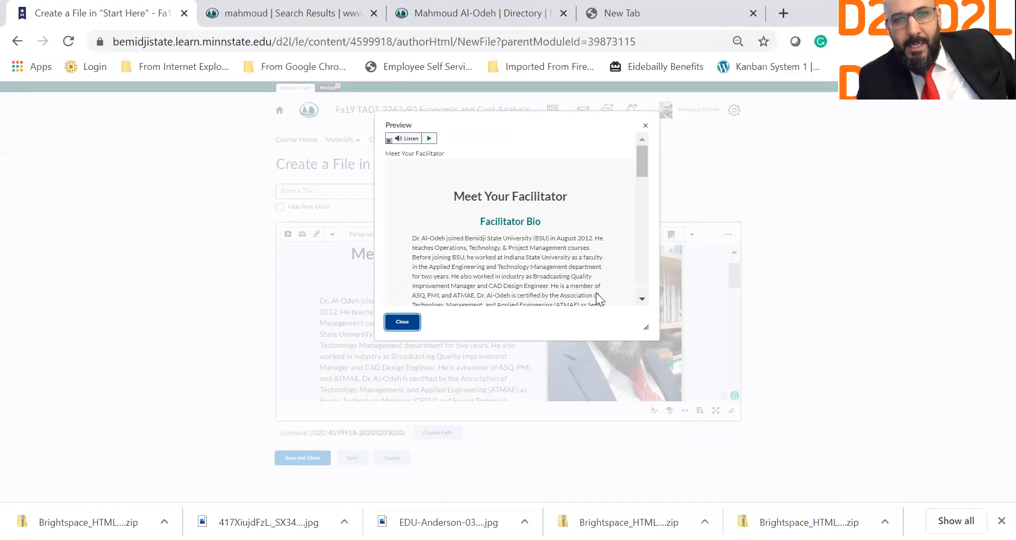
scroll(596, 292, down, 10)
scroll(594, 289, down, 3)
click(402, 322)
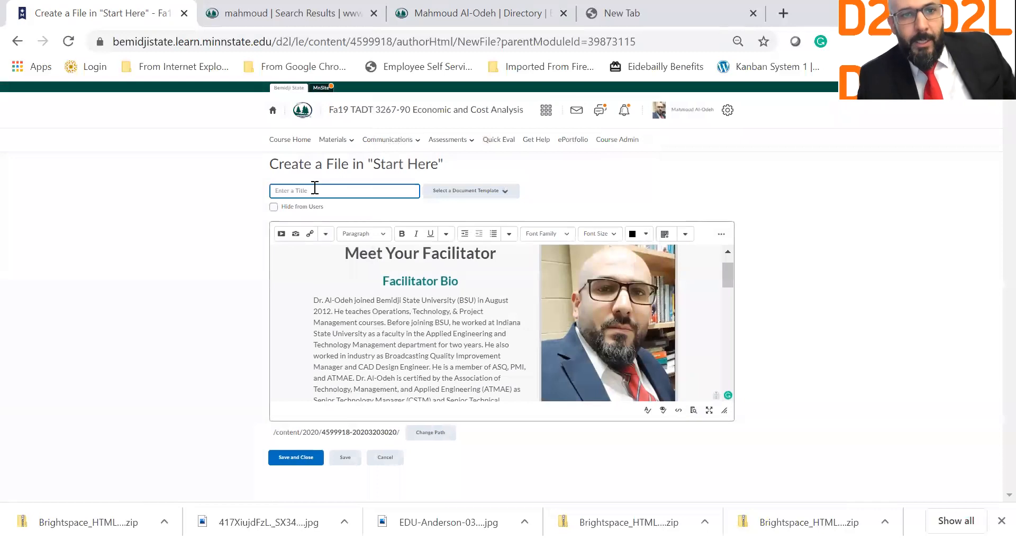
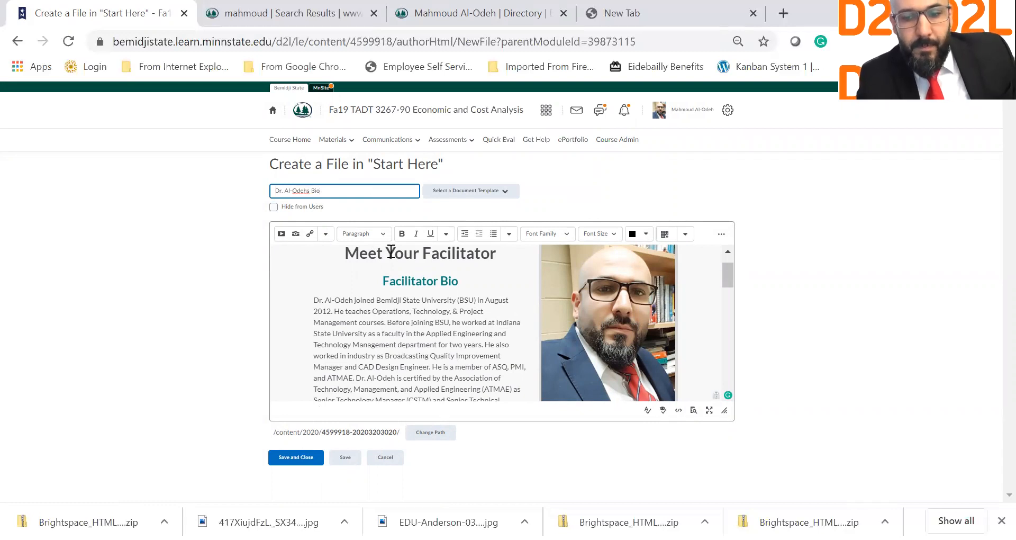
Step: Title the page with the facilitator's name plus 'Bio' and save and close it
click(295, 458)
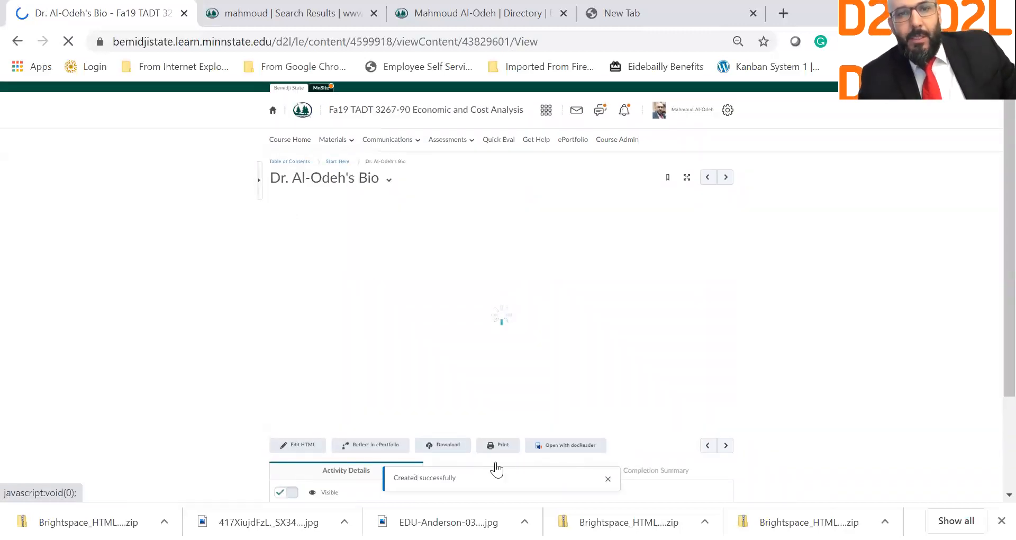
Step: Review the published bio page, looking over its contact lines
scroll(495, 462, down, 3)
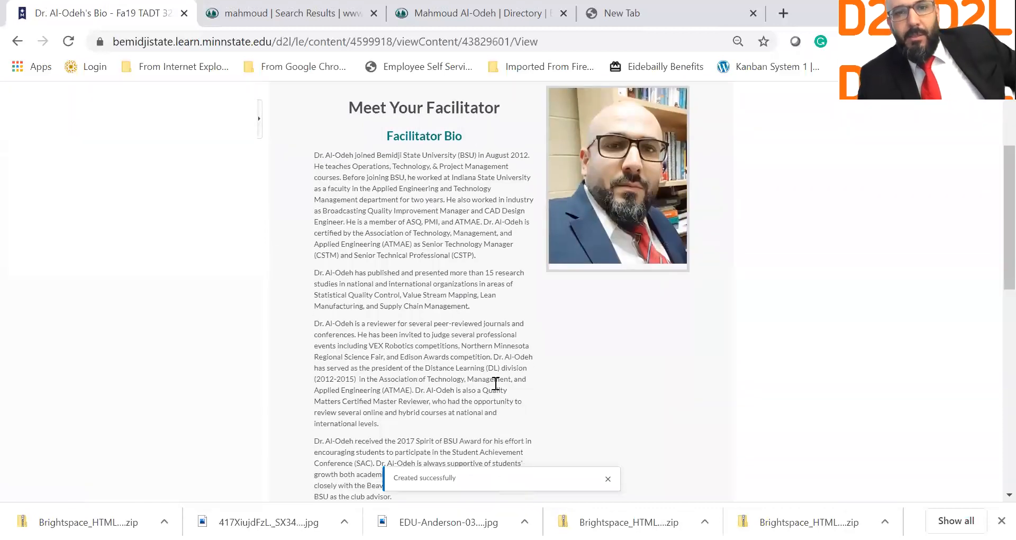
scroll(504, 345, down, 10)
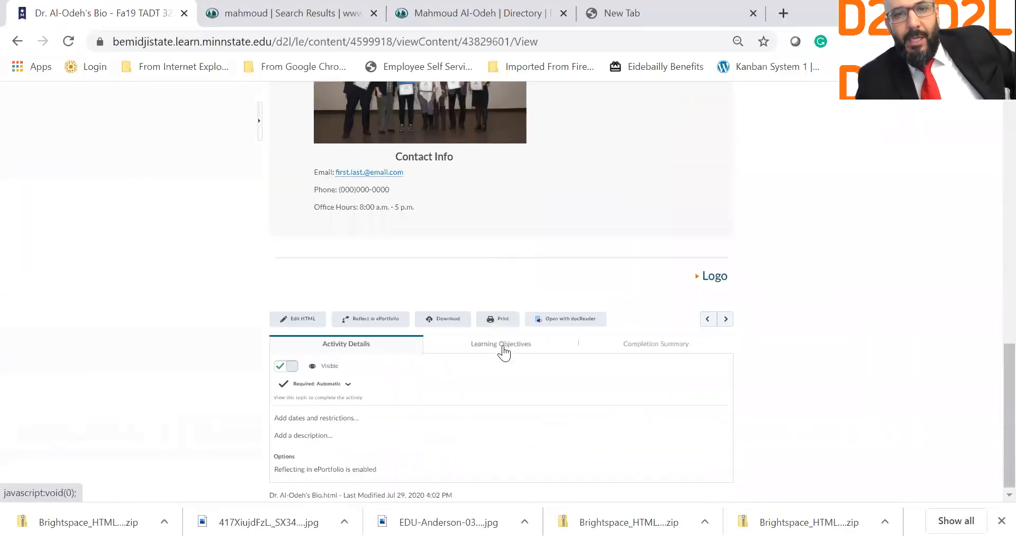
scroll(503, 351, up, 5)
scroll(503, 352, up, 6)
scroll(503, 352, down, 10)
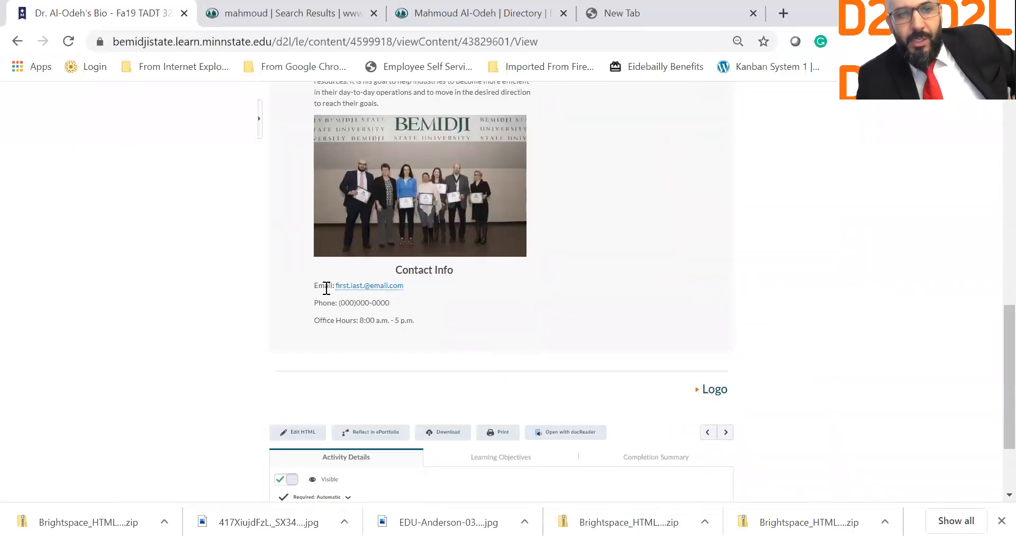
drag(407, 318, 335, 280)
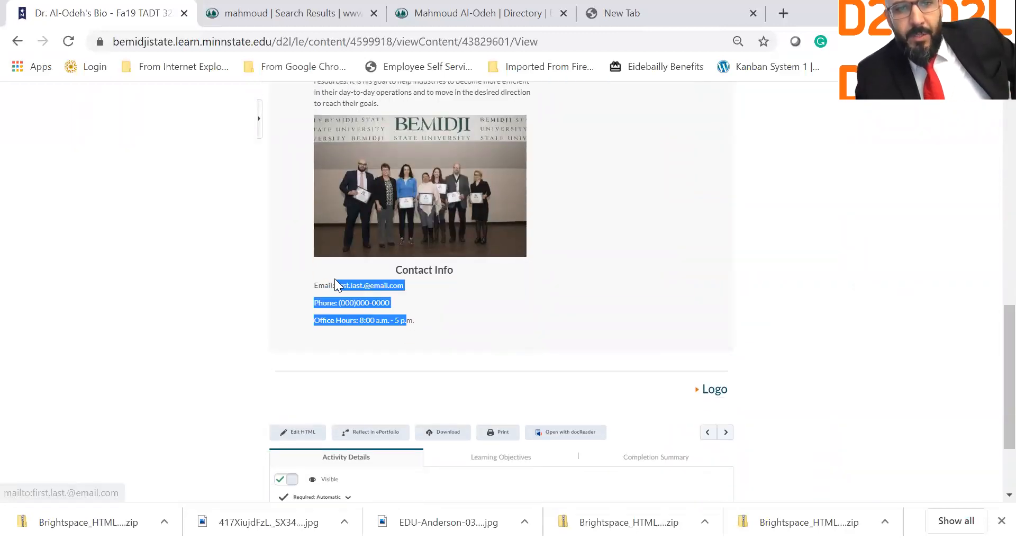
click(479, 295)
Step: Reopen the bio page with Edit HTML from its title's dropdown
scroll(479, 294, up, 6)
scroll(480, 294, up, 3)
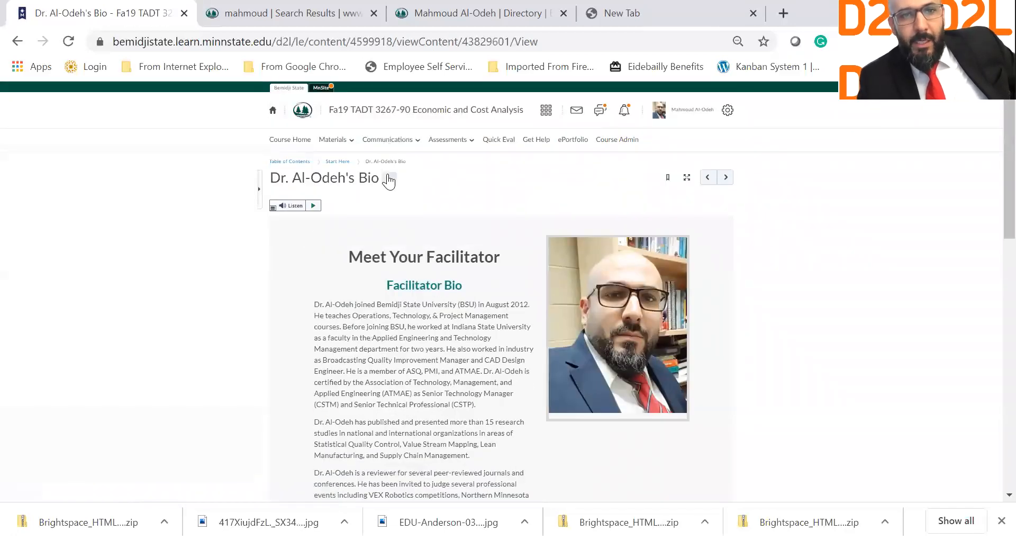
click(389, 179)
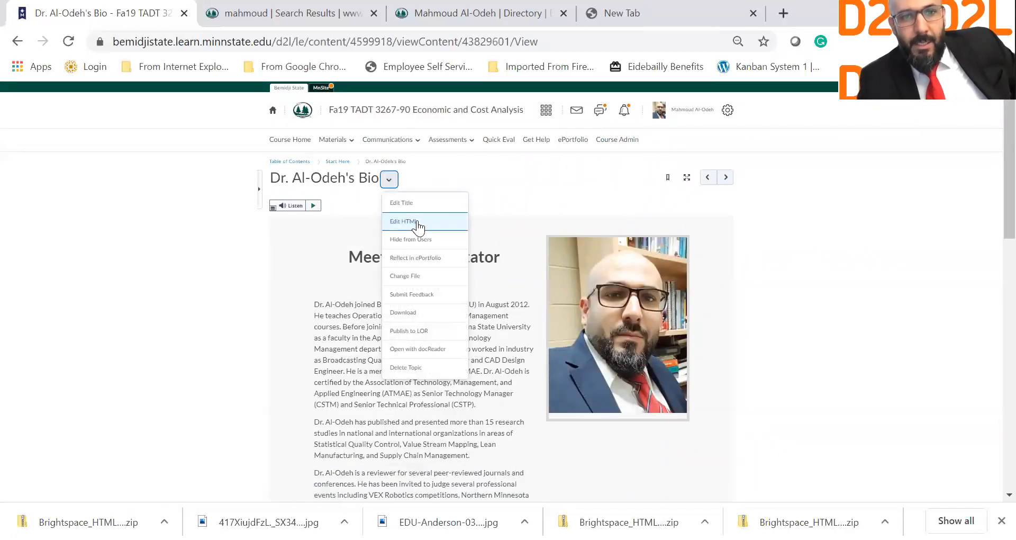
click(417, 221)
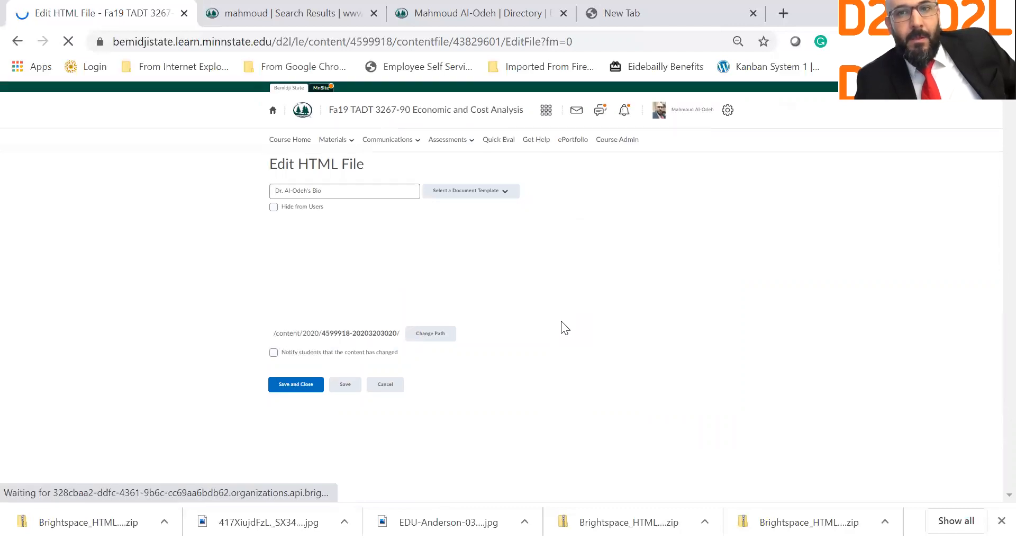
Step: Replace the placeholder e-mail address and phone number with the facilitator's contact details
scroll(562, 321, down, 10)
scroll(561, 321, down, 1)
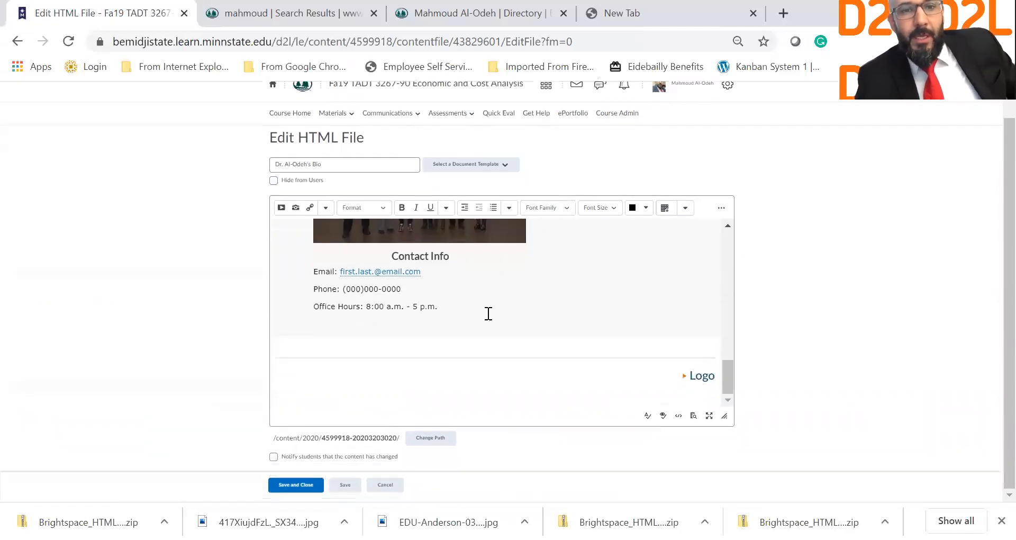
double_click(413, 277)
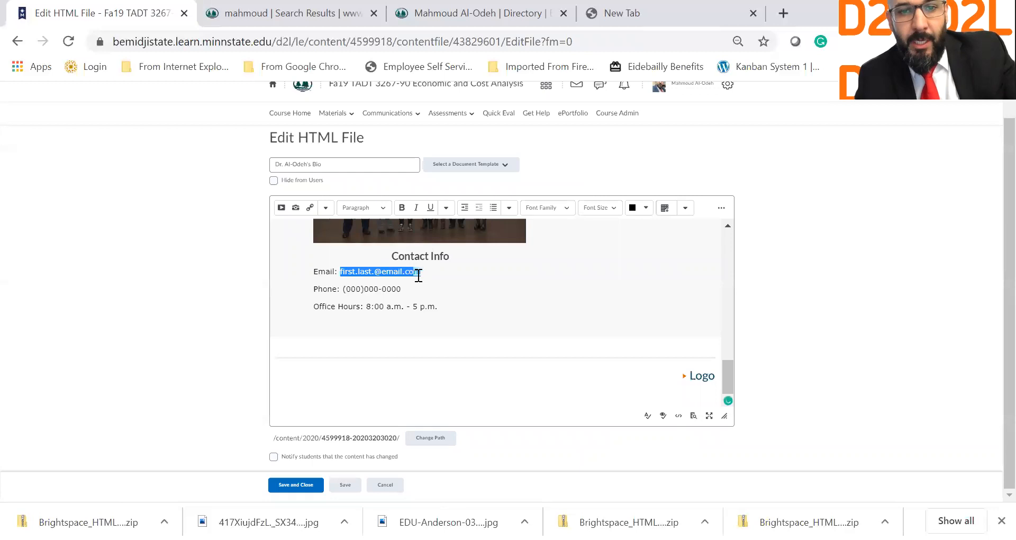
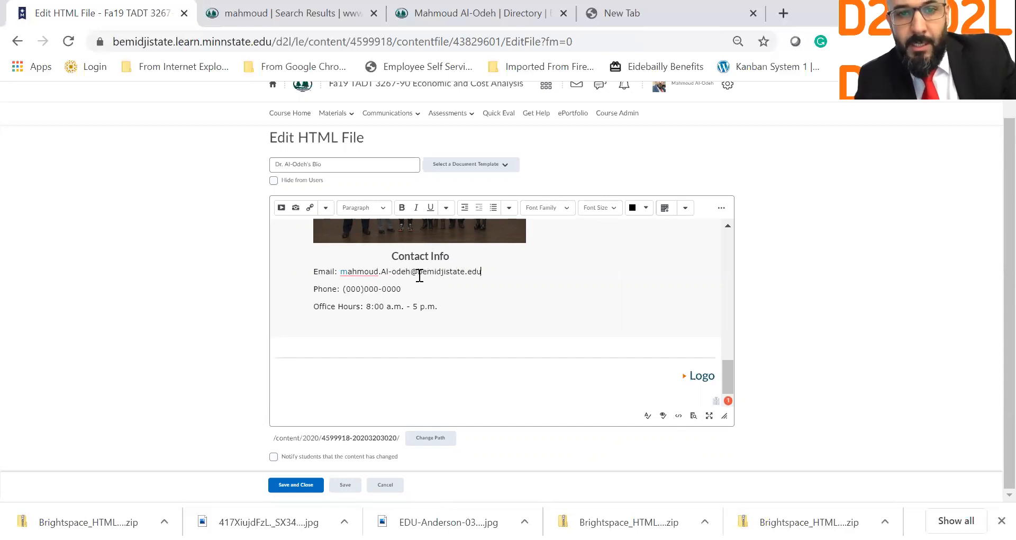
double_click(352, 289)
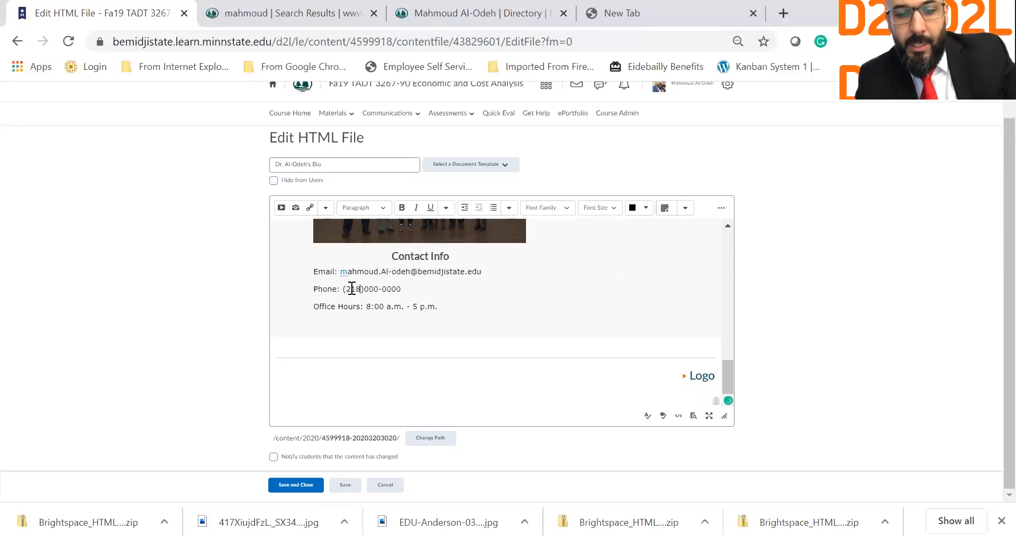
double_click(373, 290)
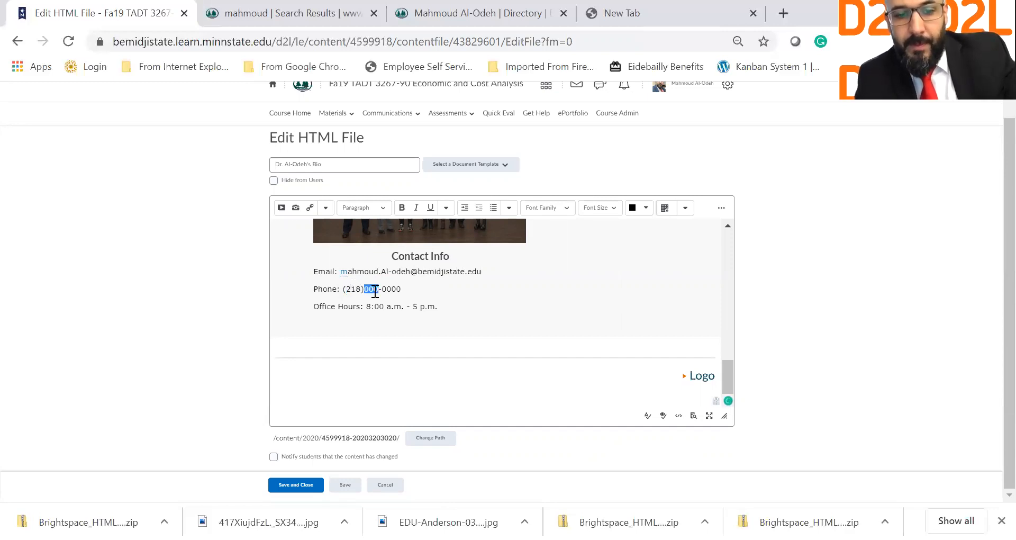
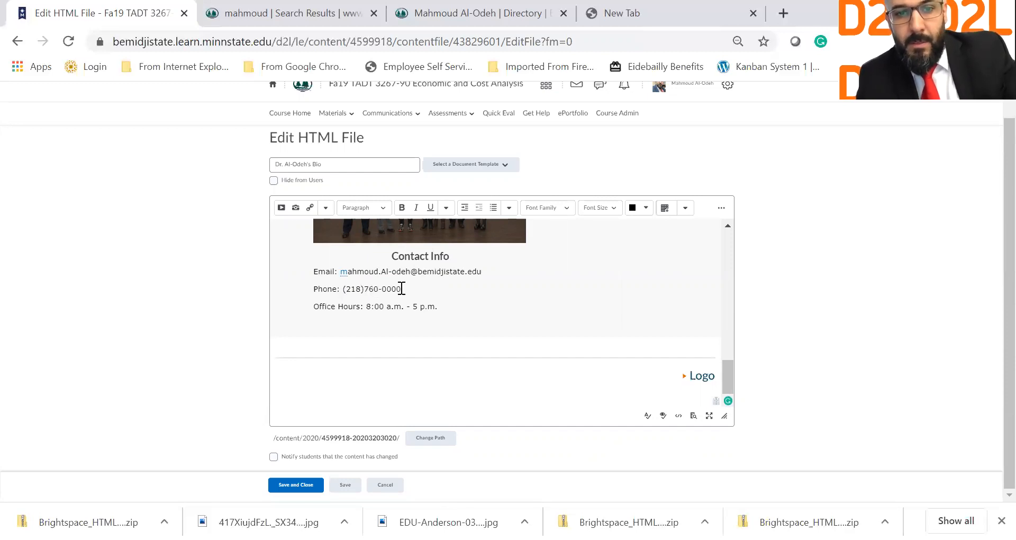
double_click(397, 289)
Step: Change office hours to end at 10 a.m. and append 'Using Zoom:' with the Zoom meeting link
double_click(372, 306)
text(7:00)
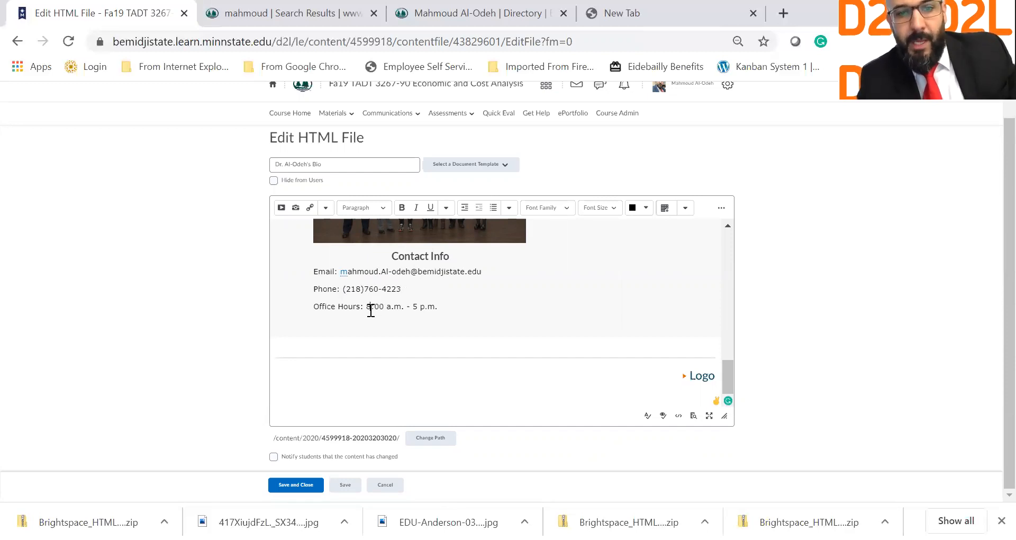
key(BackSpace)
text(10)
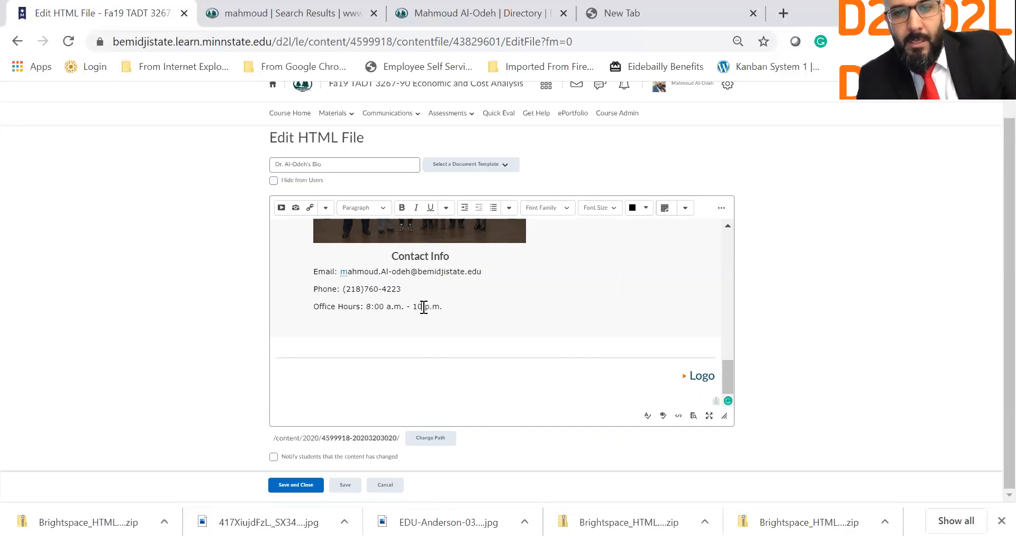
click(428, 306)
text(a)
key(Left)
key(BackSpace)
click(470, 306)
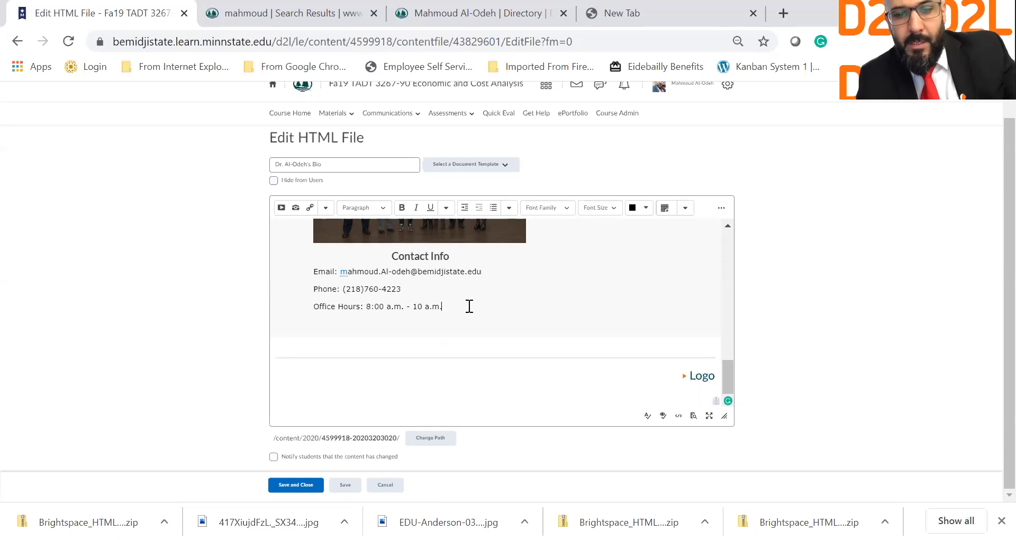
text(U)
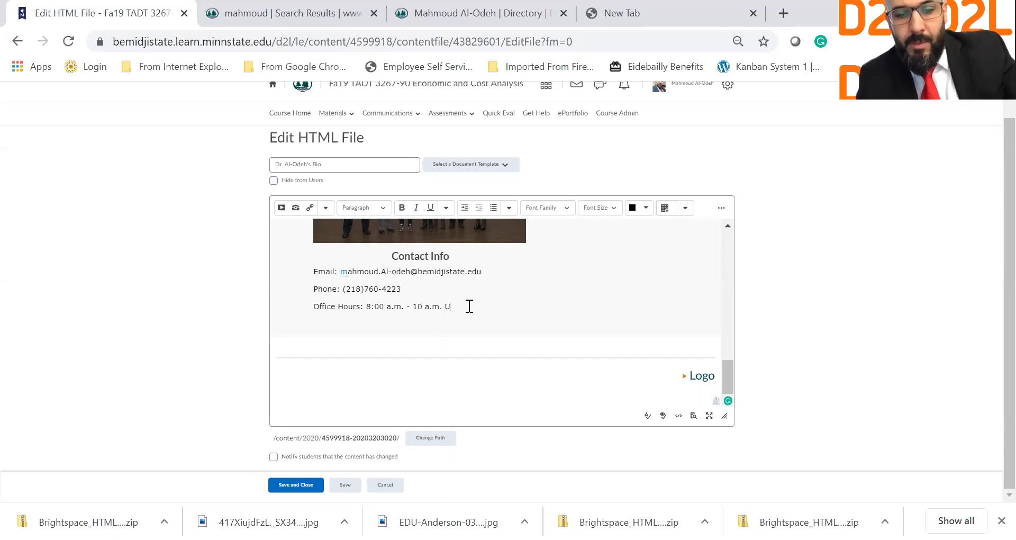
text(sing Zoom =)
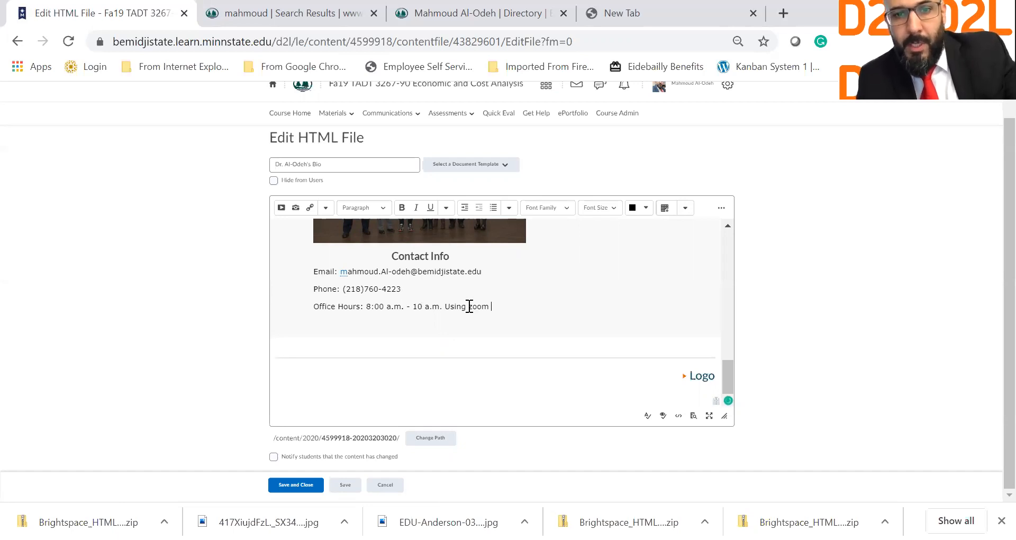
key(BackSpace)
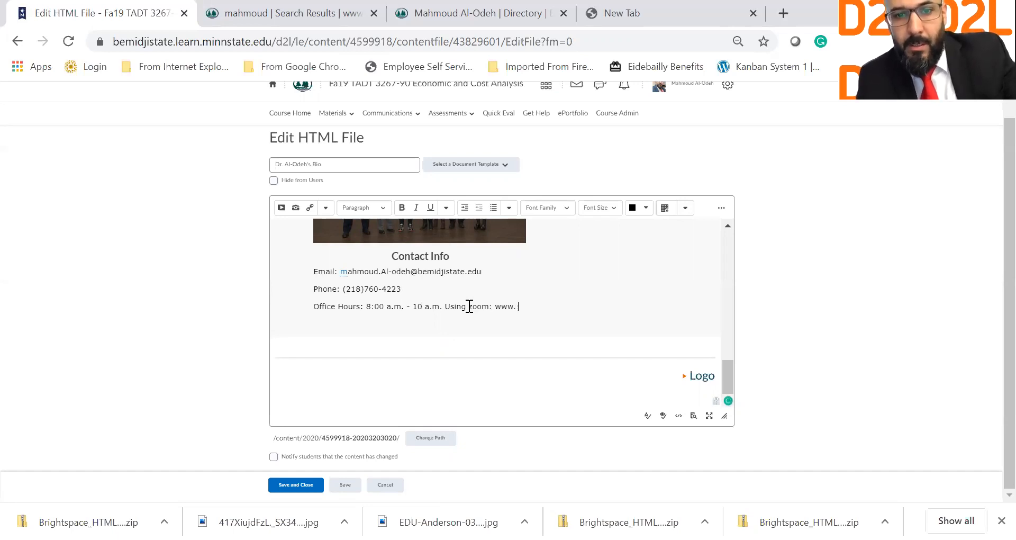
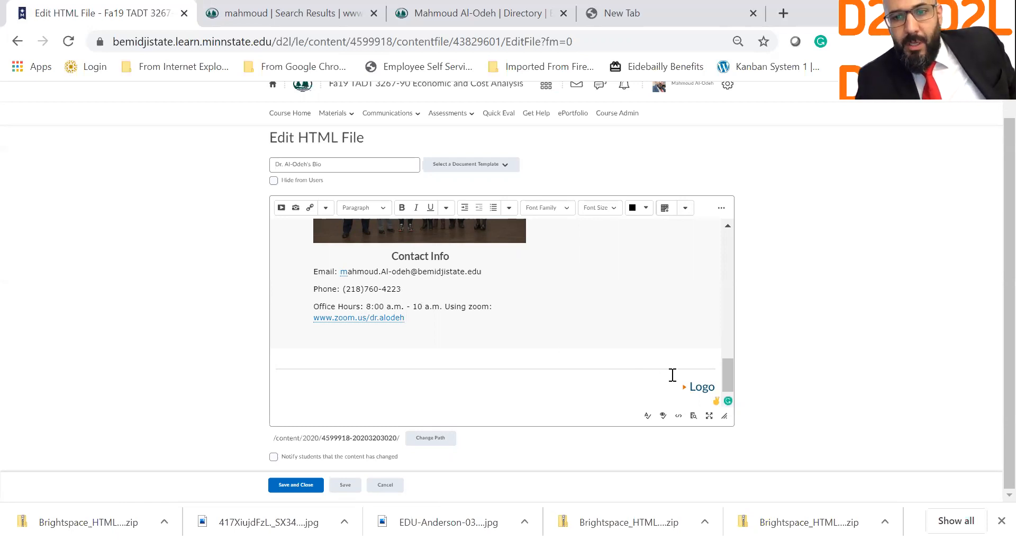
click(693, 389)
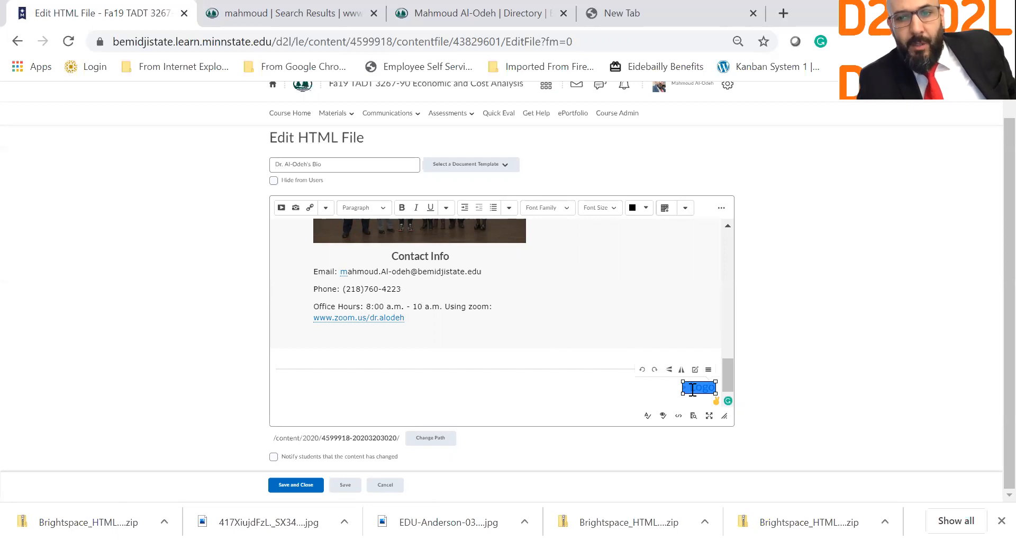
Step: Swap the Logo placeholder for EDU-Anderson-031220 from Downloads, alt text 'BSU logo', saved as new file
key(Delete)
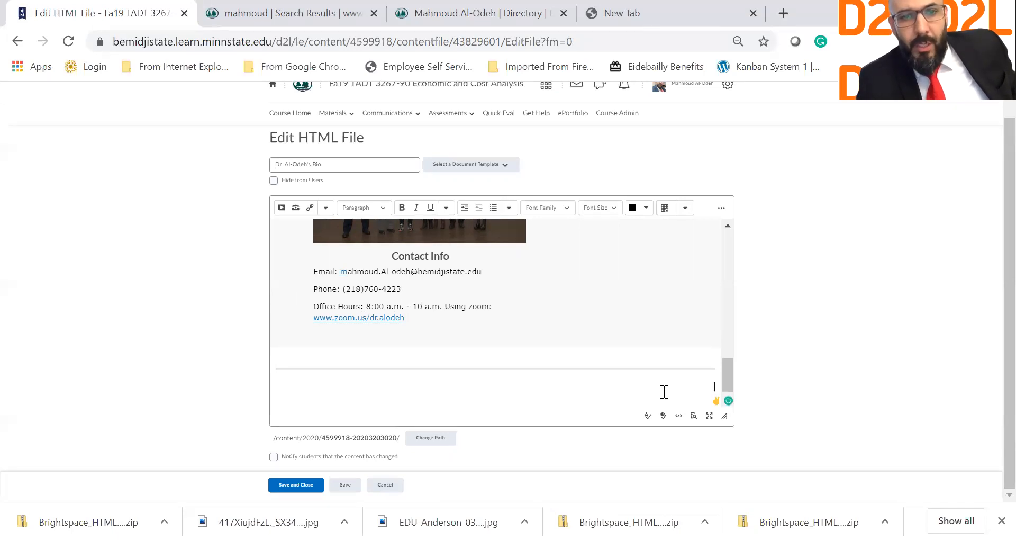
click(295, 207)
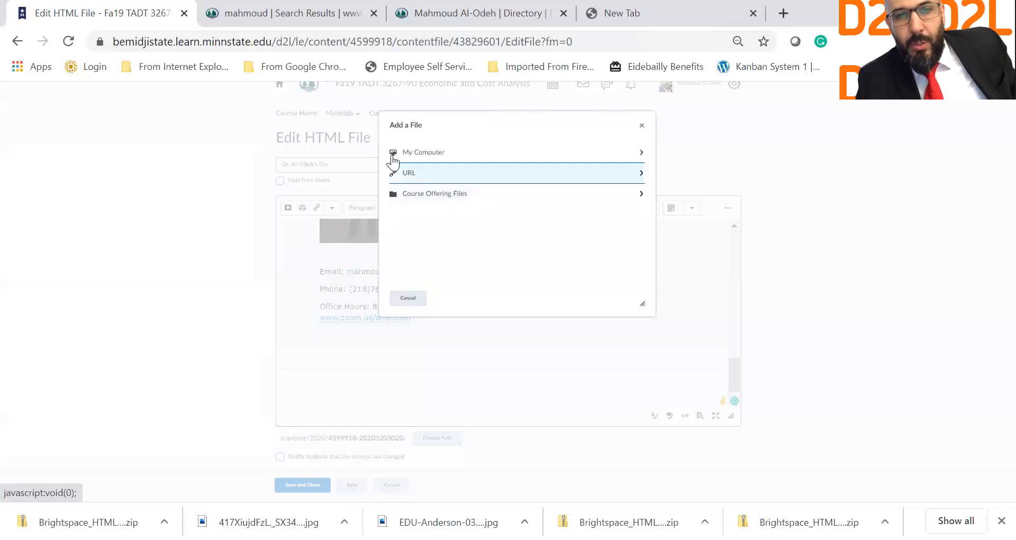
click(415, 155)
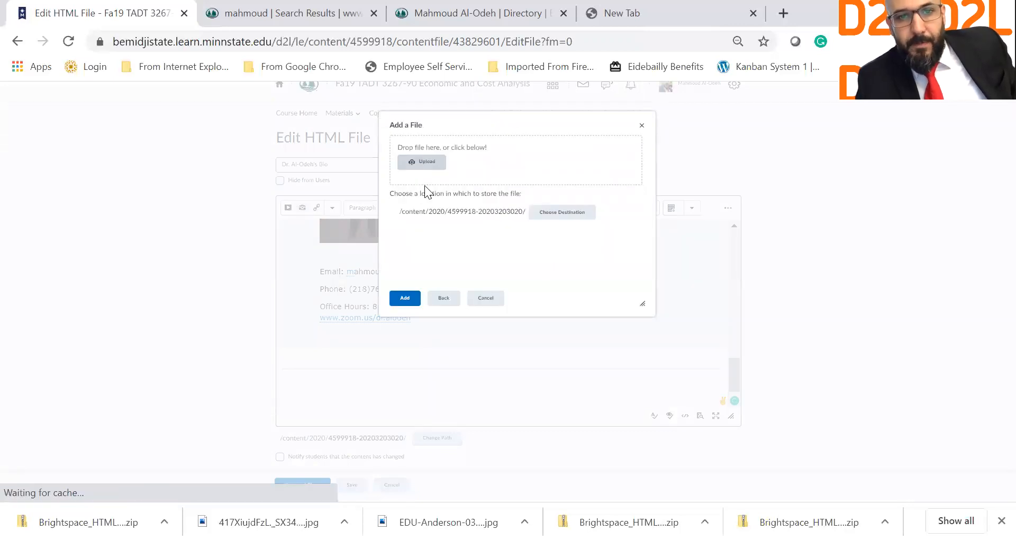
click(428, 162)
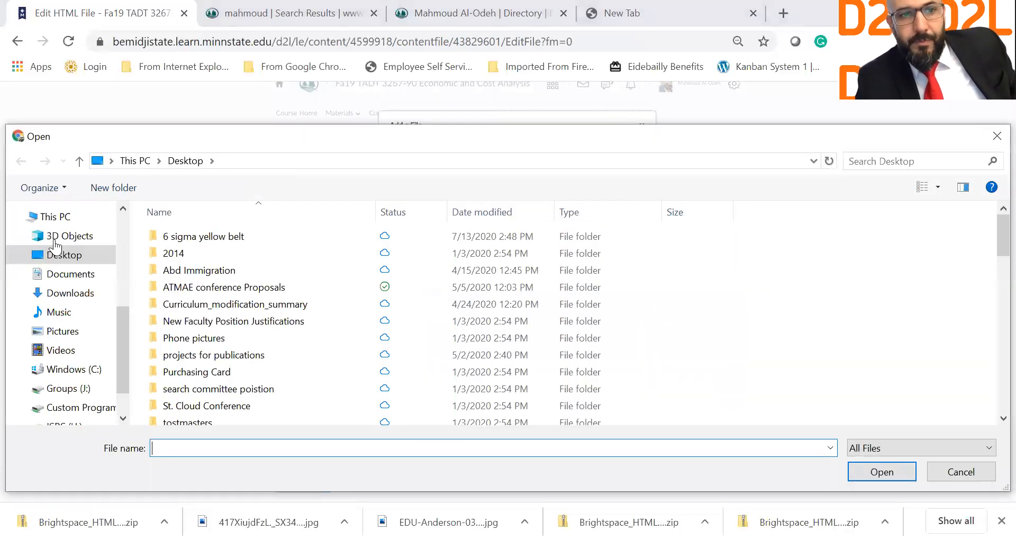
click(80, 293)
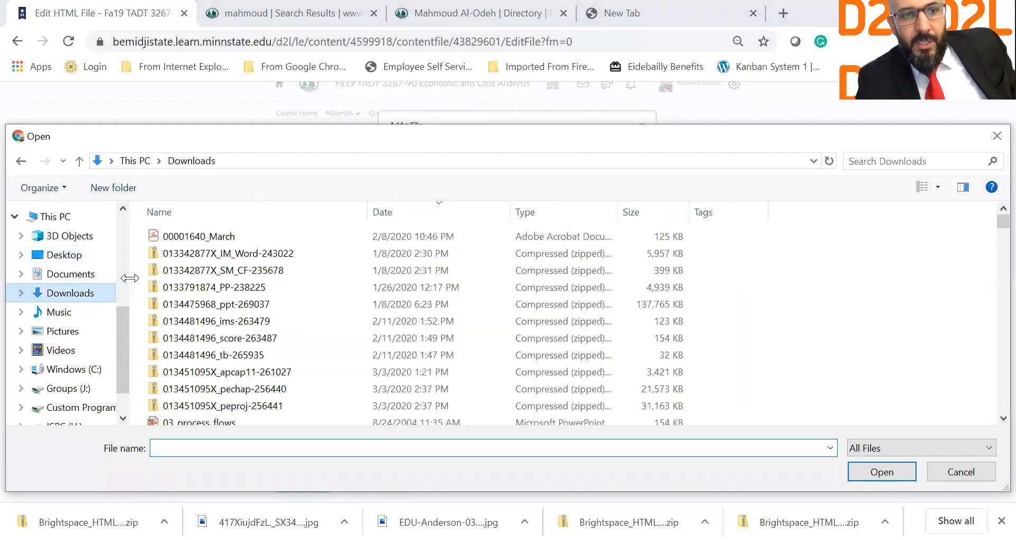
double_click(236, 283)
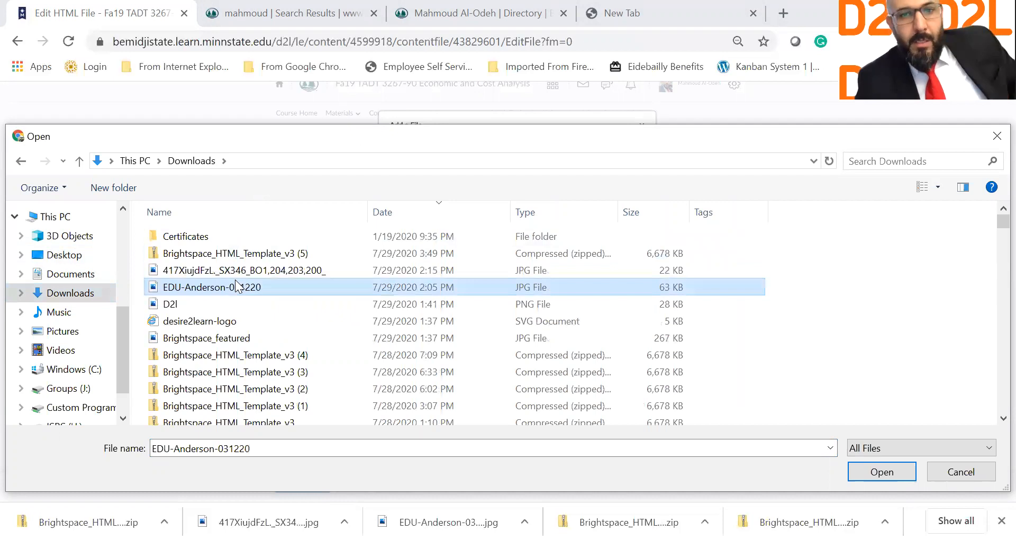
click(405, 294)
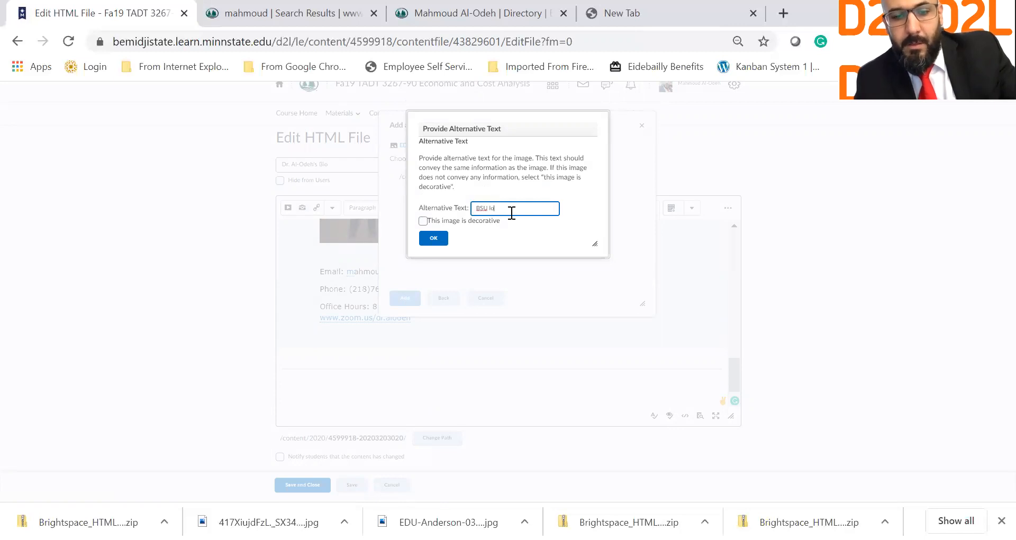
click(430, 236)
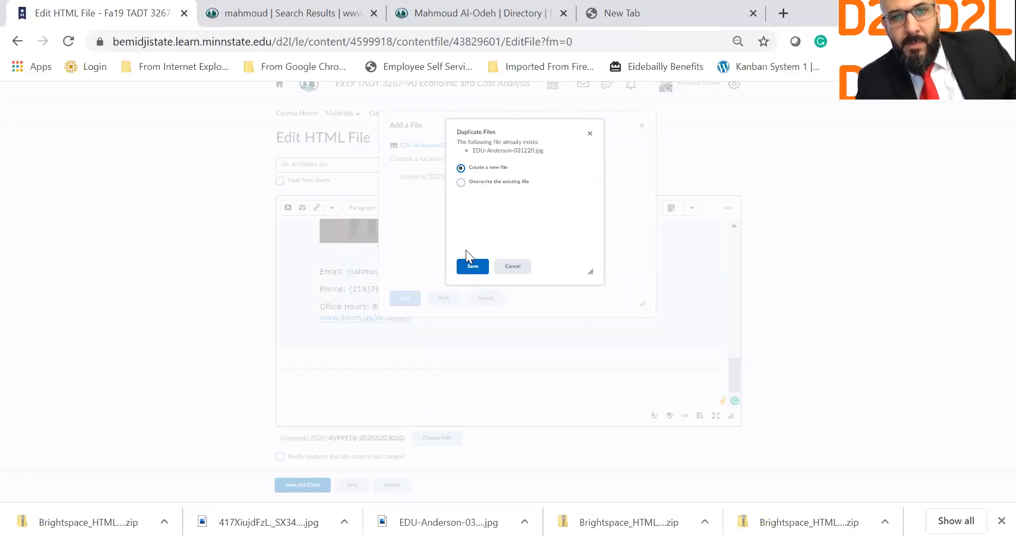
click(470, 266)
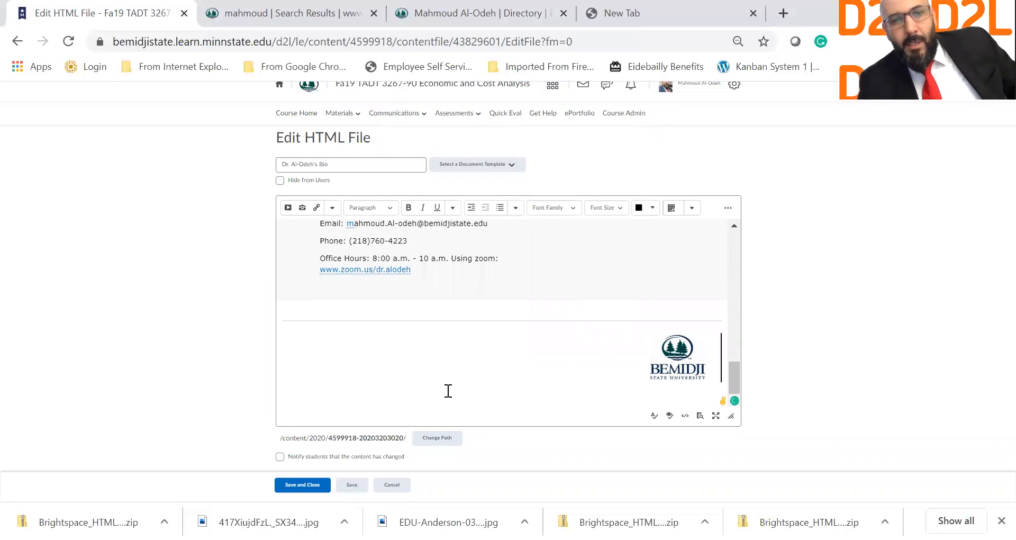
Step: Save and close the bio page, review it, and go back to Start Here
click(306, 484)
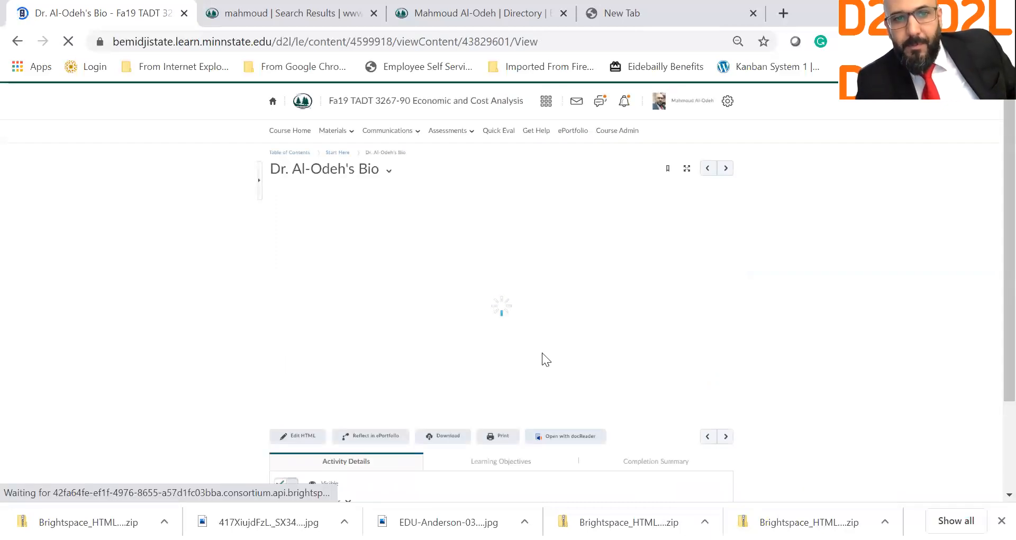
scroll(671, 291, down, 15)
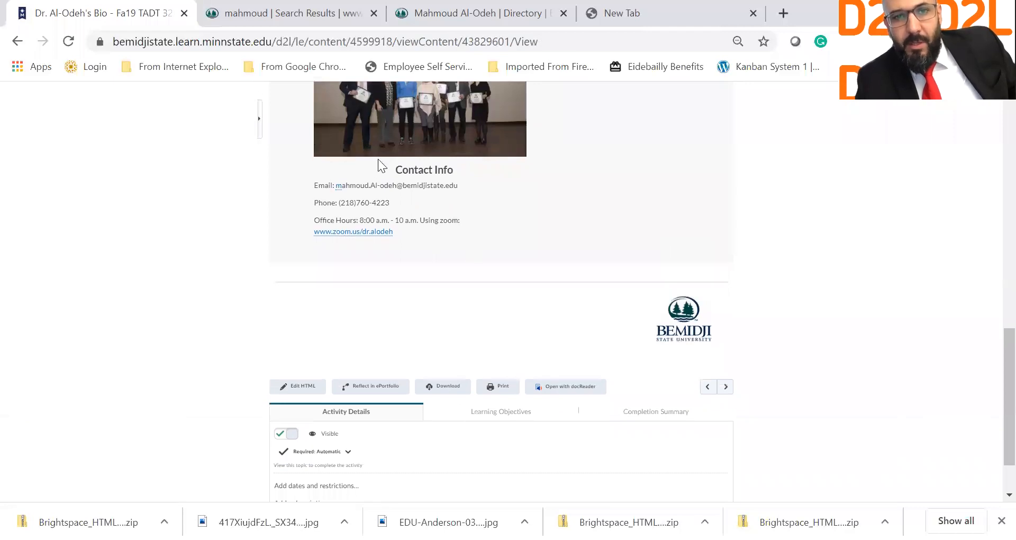
scroll(446, 254, up, 6)
scroll(446, 254, down, 2)
scroll(446, 257, up, 10)
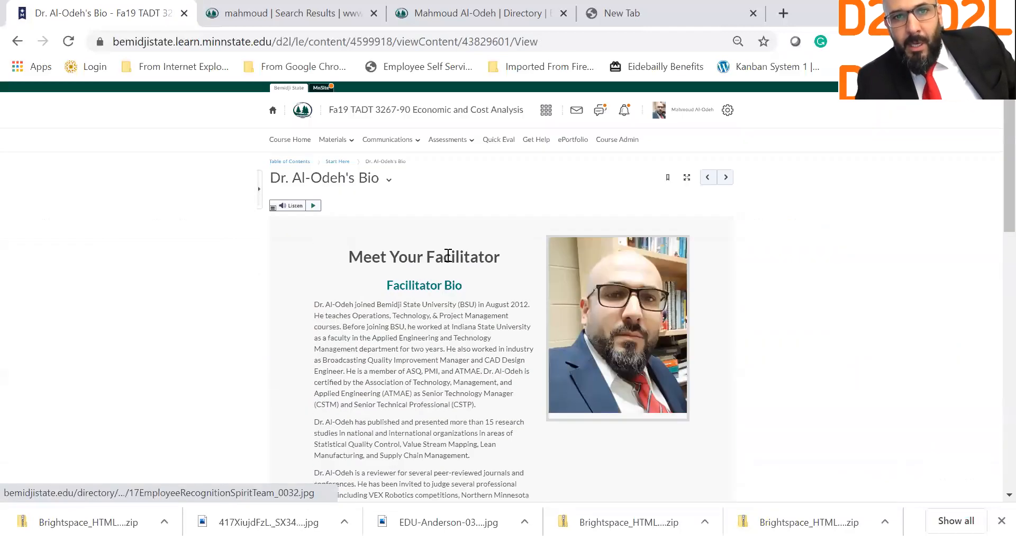
click(338, 163)
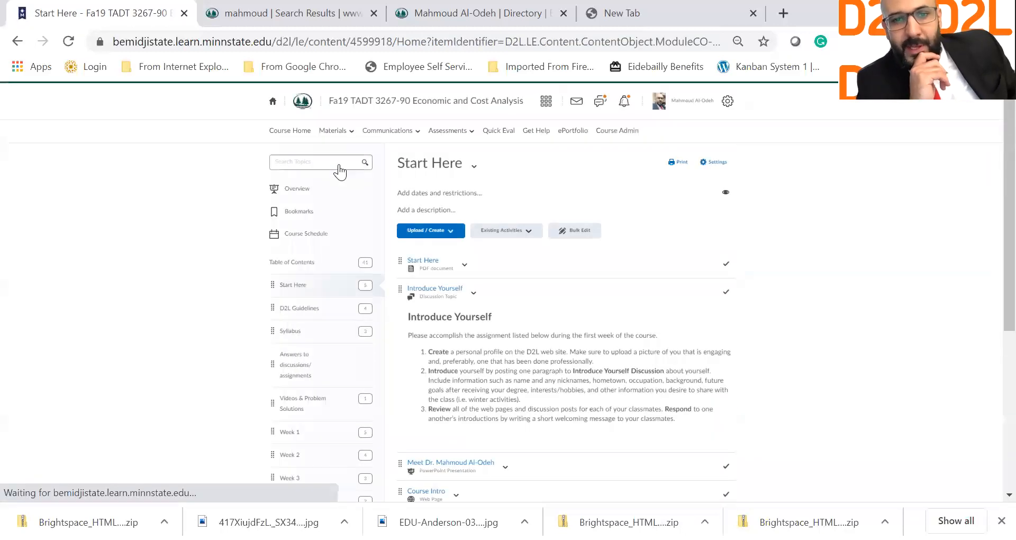
Step: Create a new file in Start Here from the 05_video_lecture document template
click(456, 243)
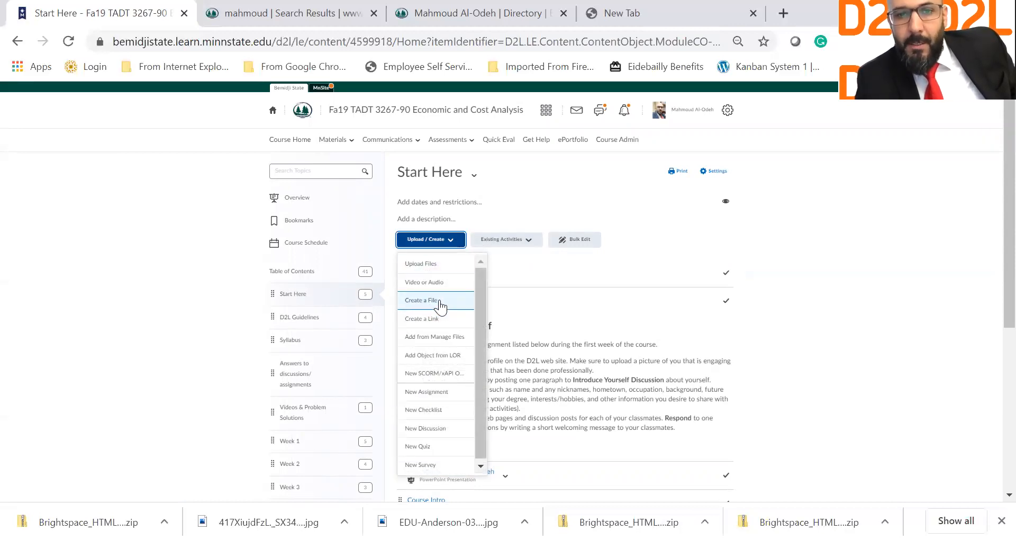
click(440, 301)
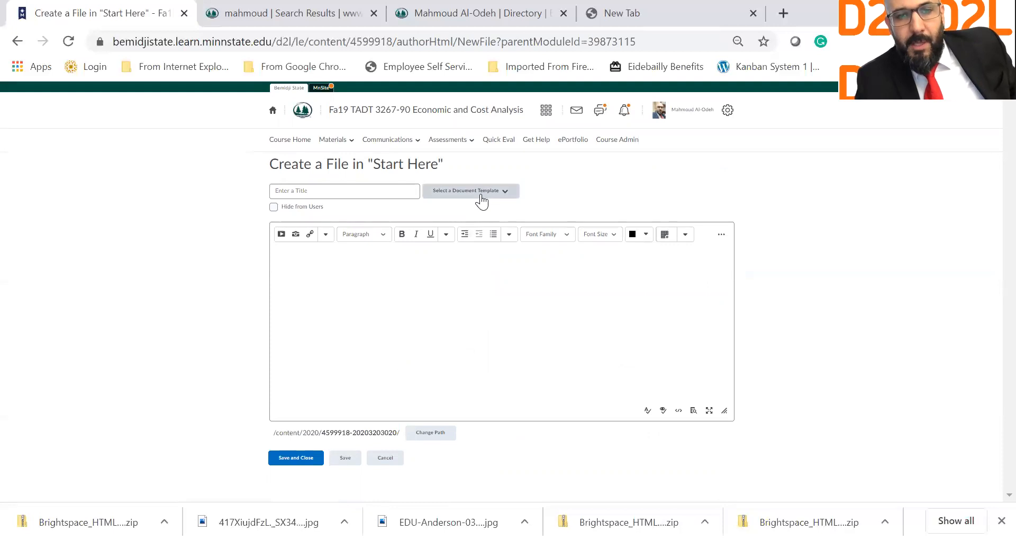
click(481, 200)
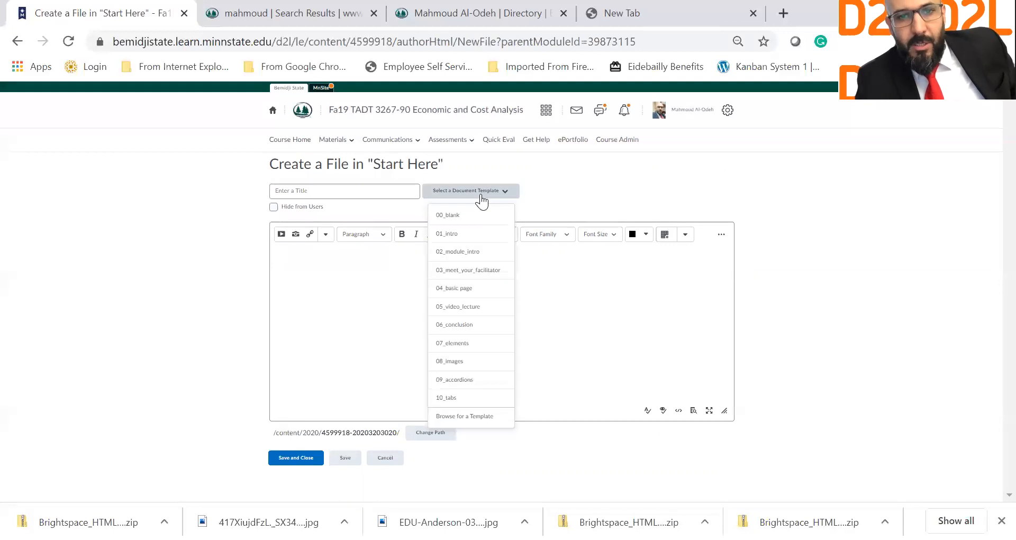
click(490, 306)
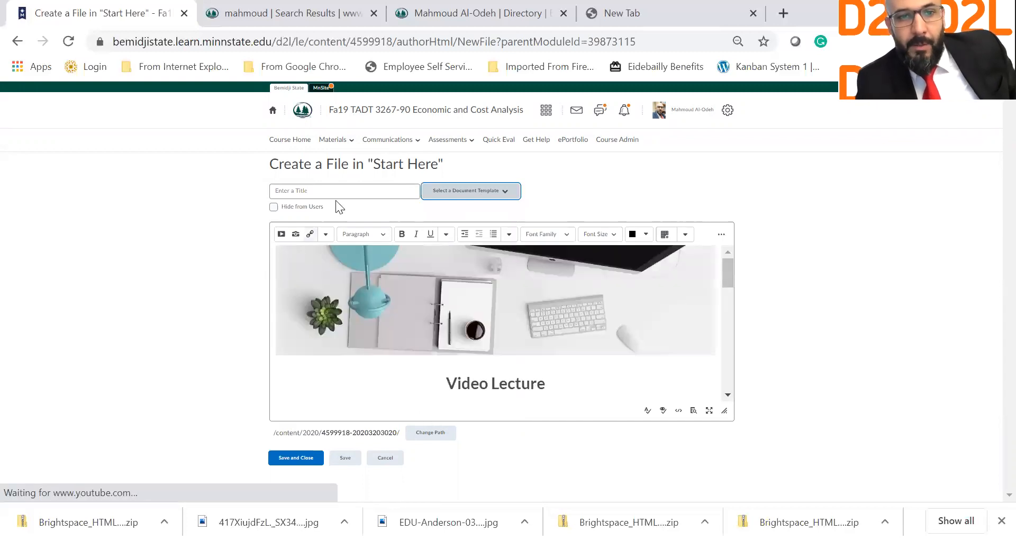
Step: Title the new page 'Welcome to TADT 3267!'
click(356, 189)
text(Welcome to TADT 3267!)
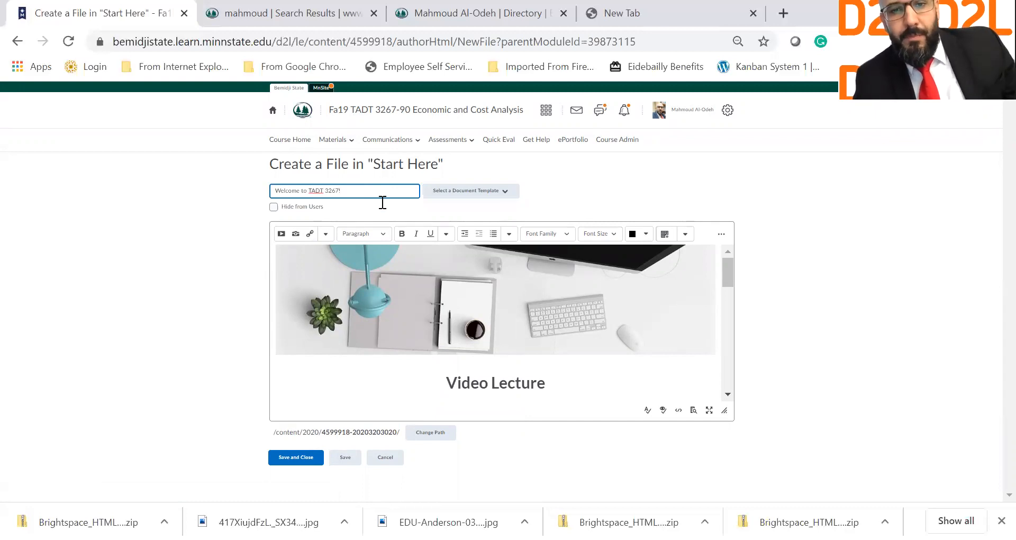
scroll(569, 286, down, 5)
scroll(414, 307, down, 1)
Step: Delete then restore the template's sample video, adding a blank line in the video box
click(343, 299)
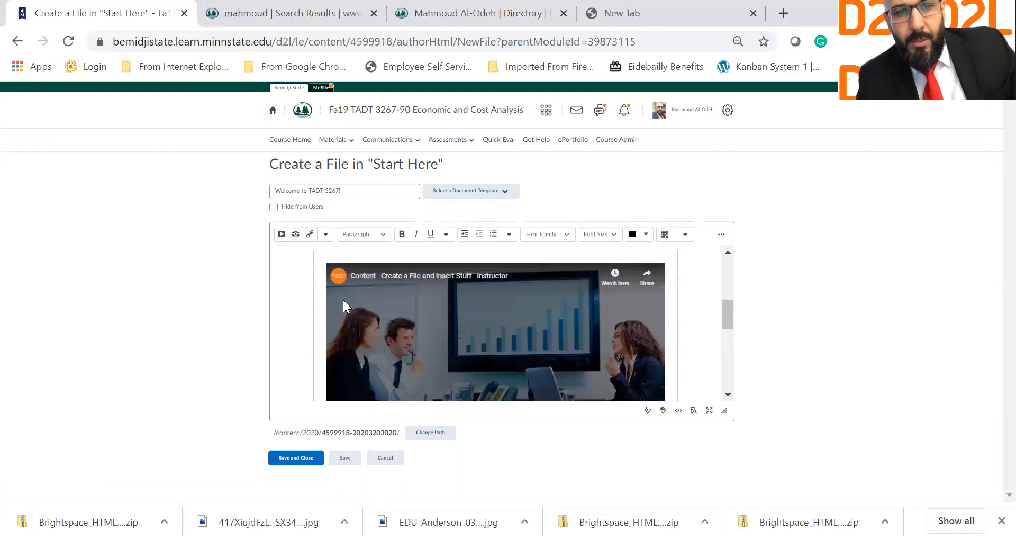
scroll(664, 311, down, 1)
click(664, 311)
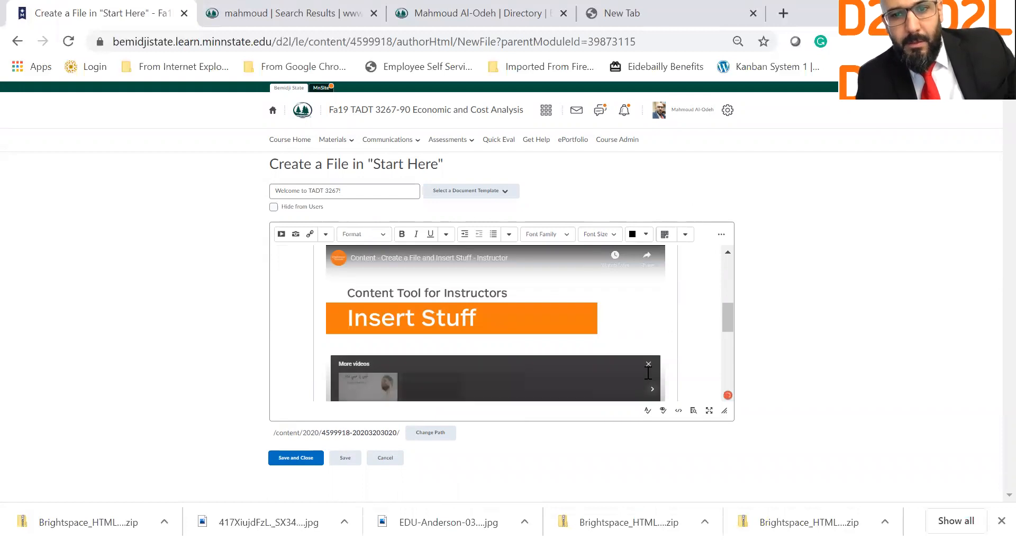
key(Delete)
scroll(537, 320, up, 1)
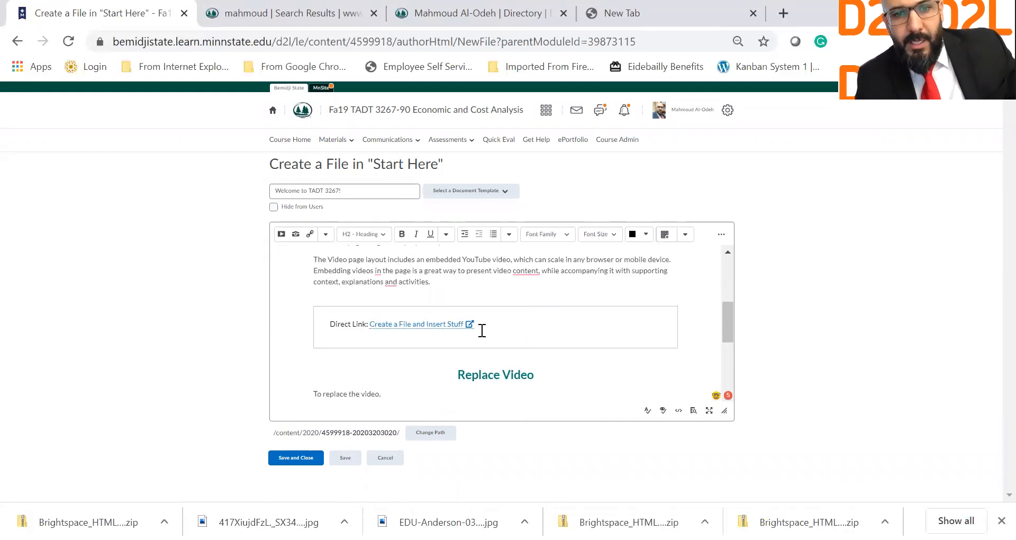
key(ctrl+z)
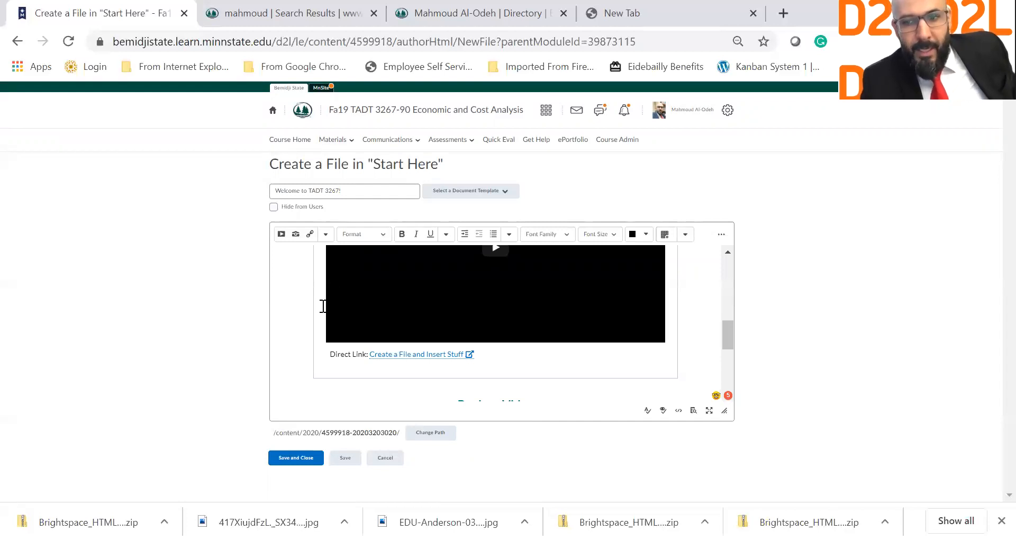
key(Return)
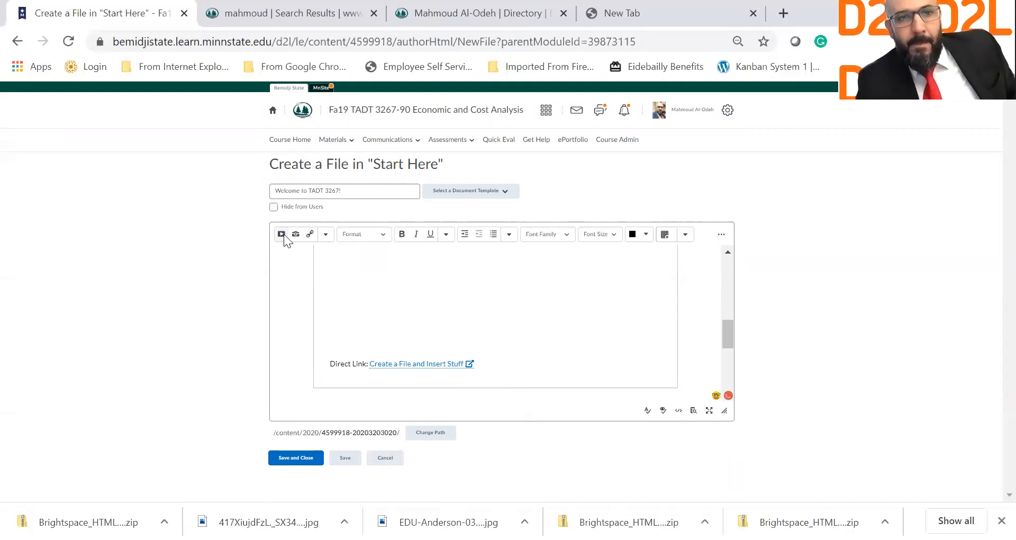
Step: In Insert Stuff, try Enter Embed Code, then pick YouTube as the media source
click(319, 234)
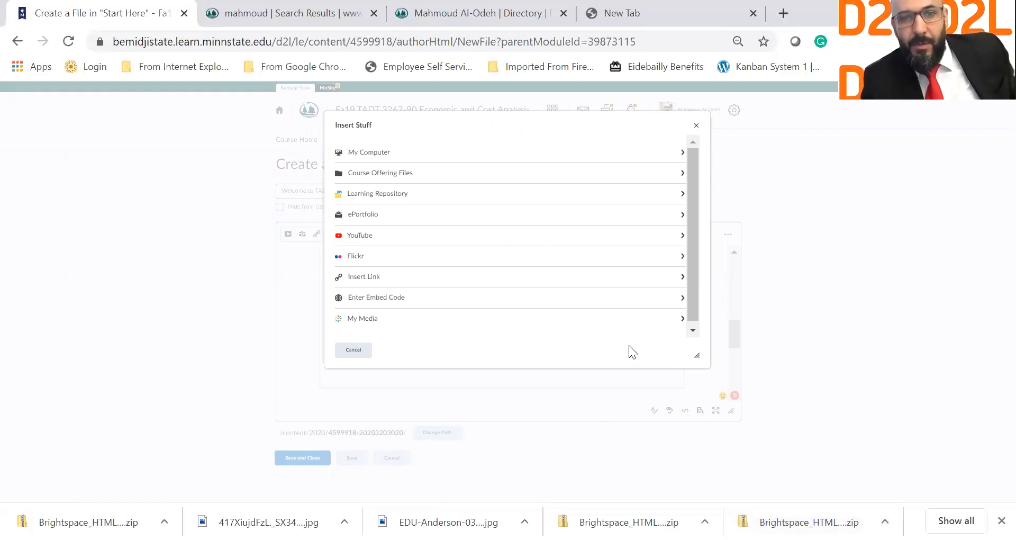
click(375, 298)
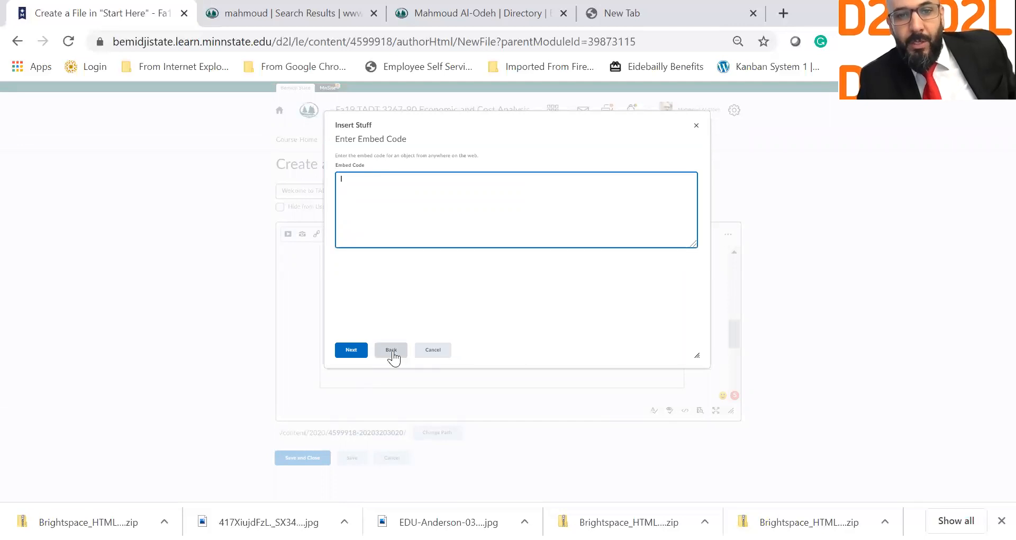
click(391, 350)
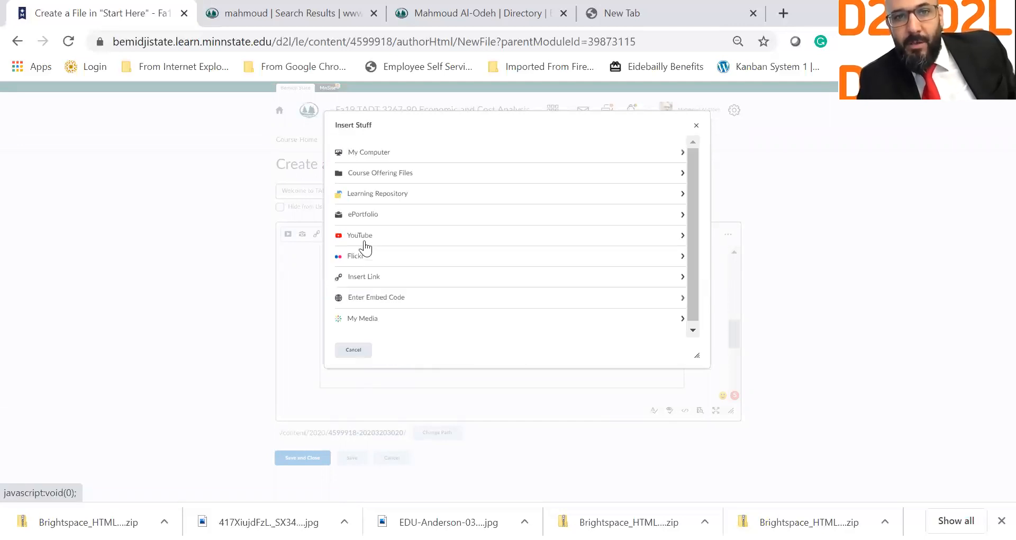
click(365, 241)
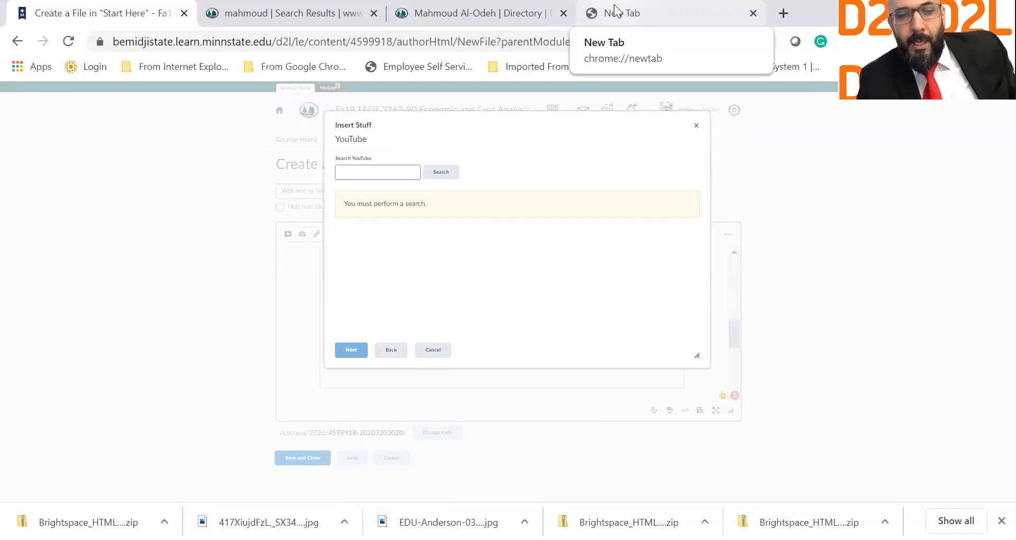
click(615, 9)
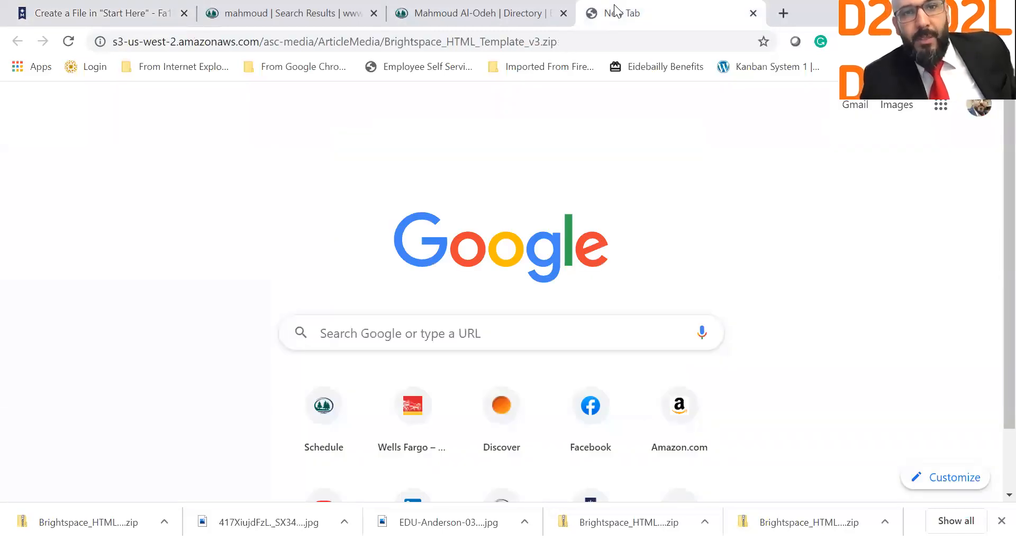
click(104, 7)
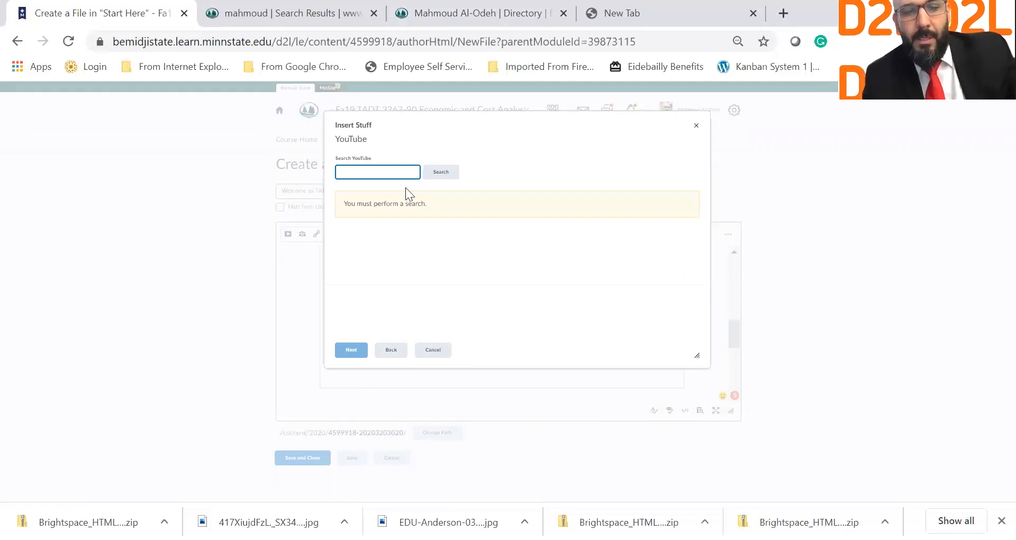
Step: Search YouTube for 'Welcome' and insert the Moana 'You're Welcome' video above the Direct Link
text(www)
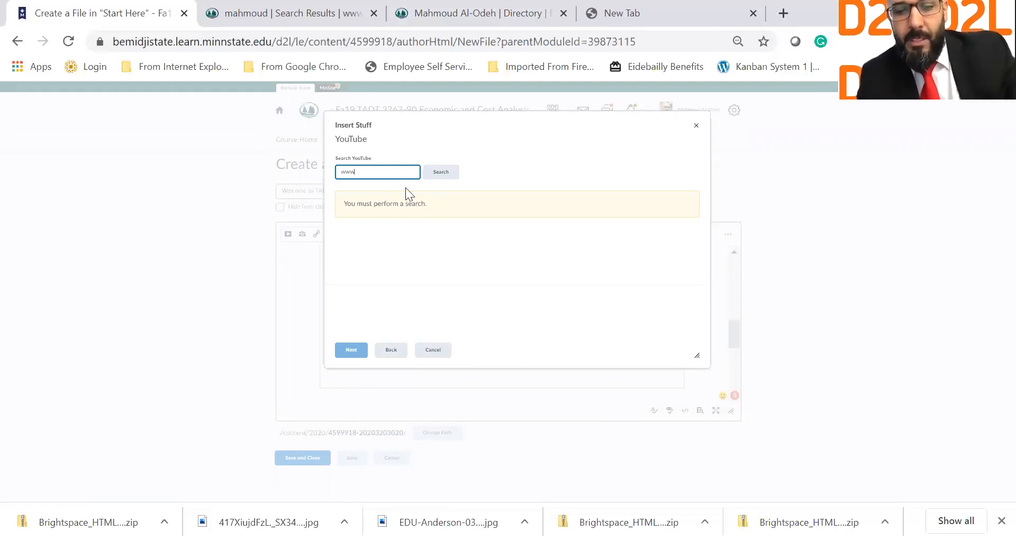
text(.youtube.c)
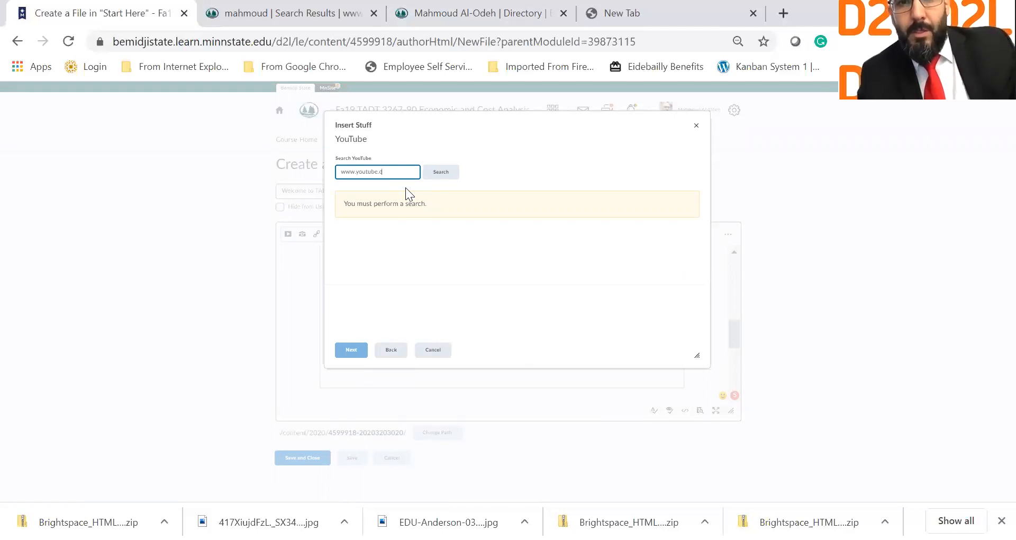
text(om)
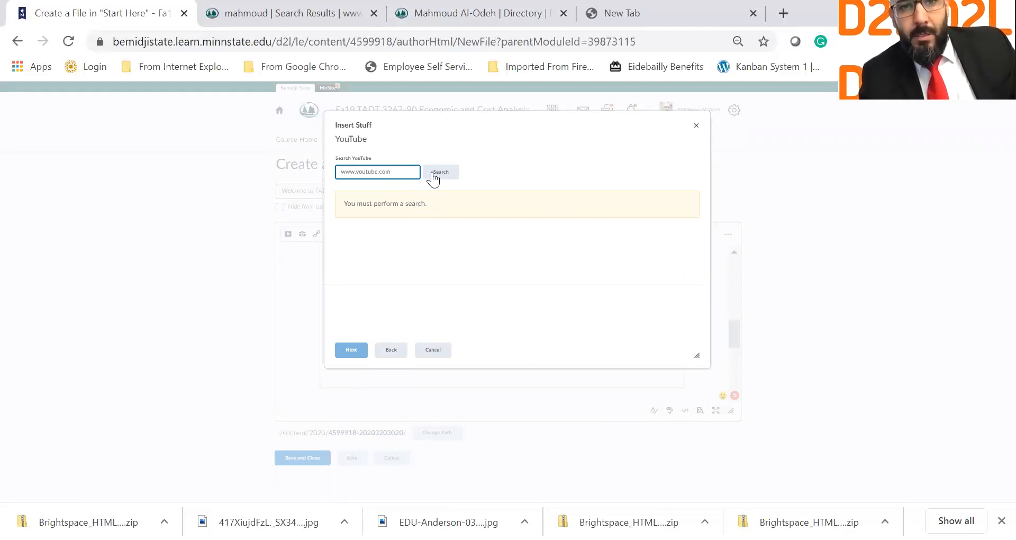
drag(404, 168, 323, 172)
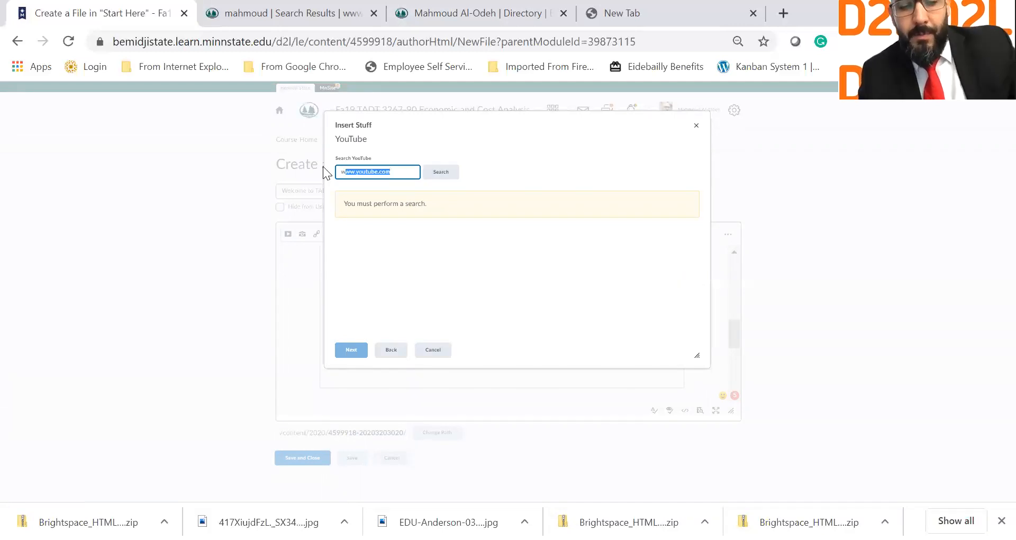
key(BackSpace)
text(elcome)
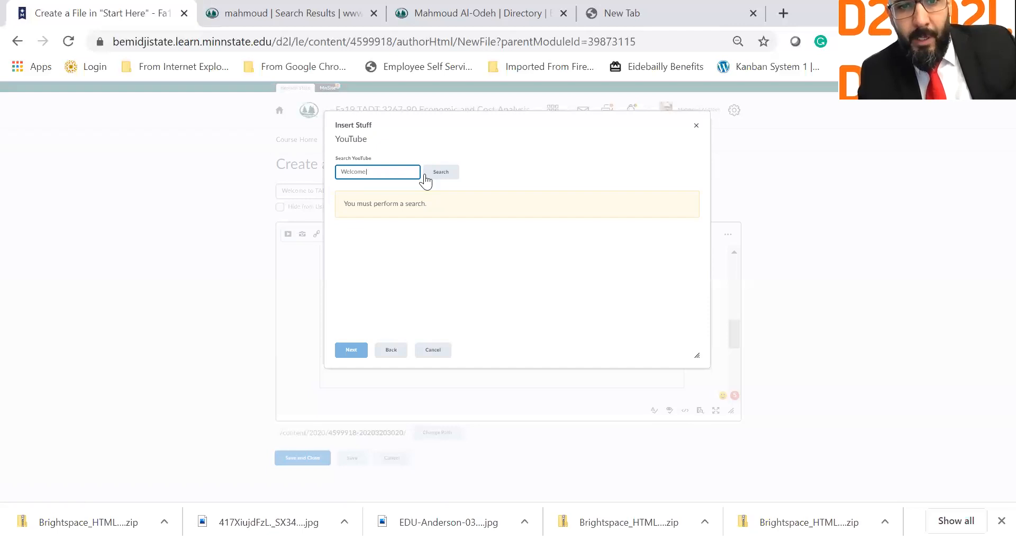
click(451, 169)
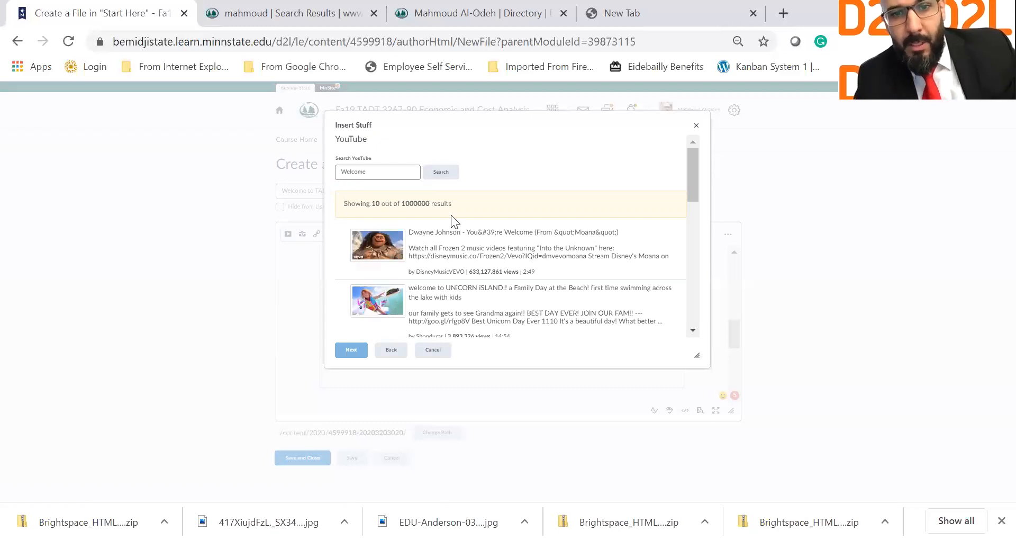
click(401, 248)
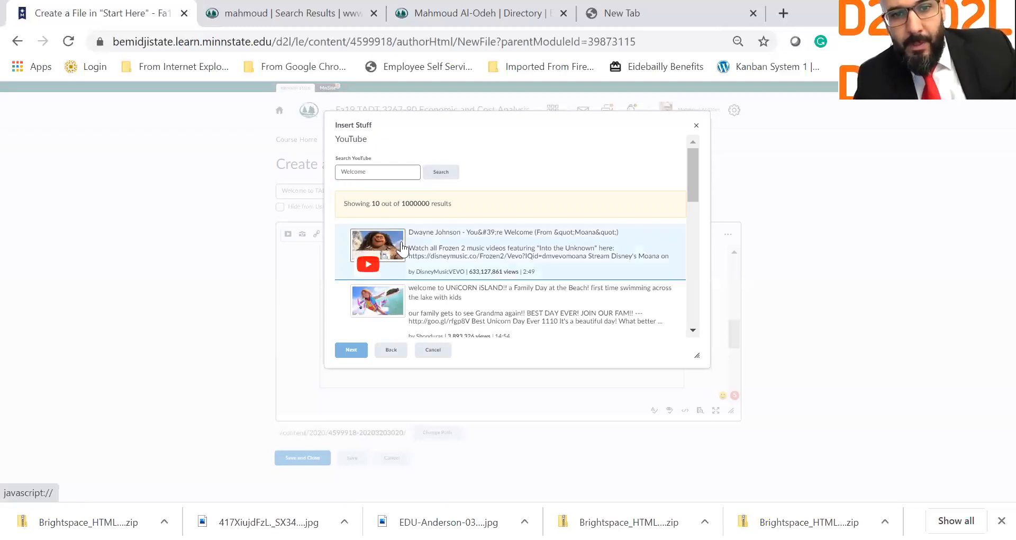
click(439, 259)
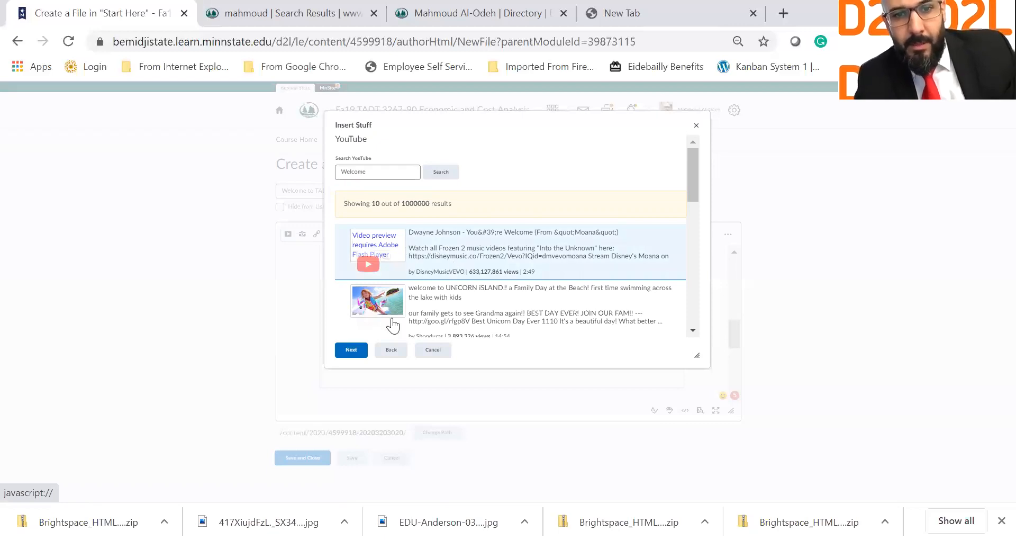
click(354, 351)
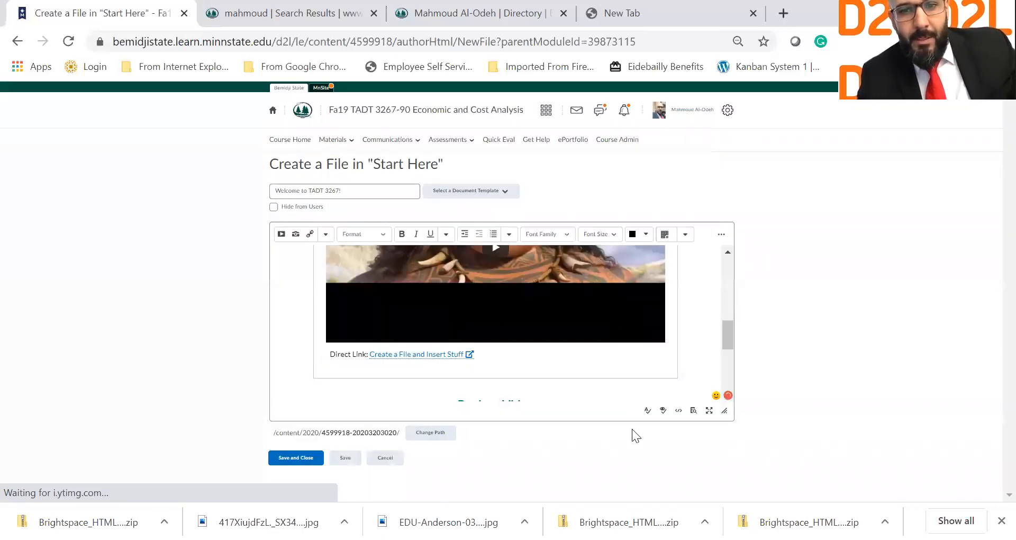
Step: Preview the page, then set its title to 'Welcome to TADT 3267!'
click(695, 411)
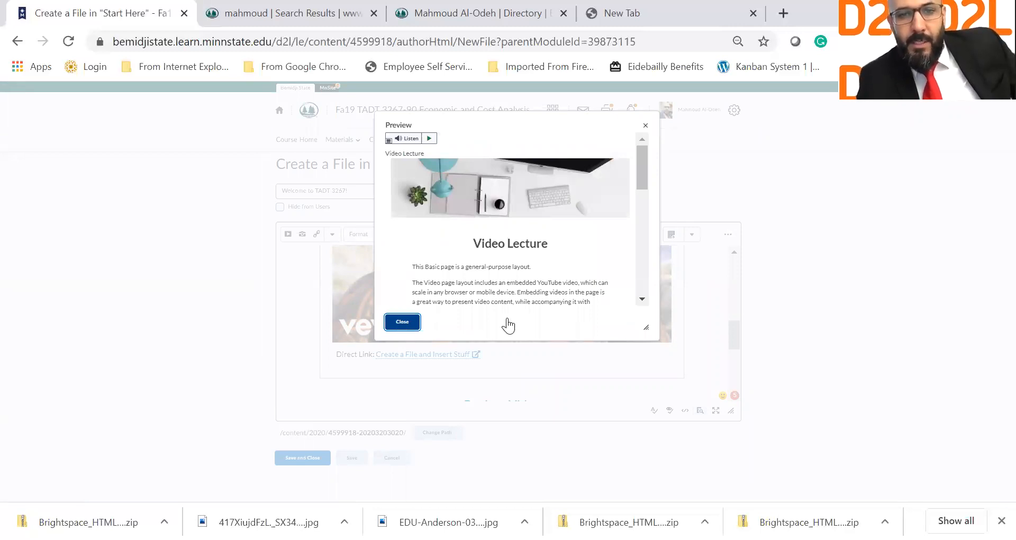
scroll(518, 323, up, 2)
scroll(486, 340, up, 3)
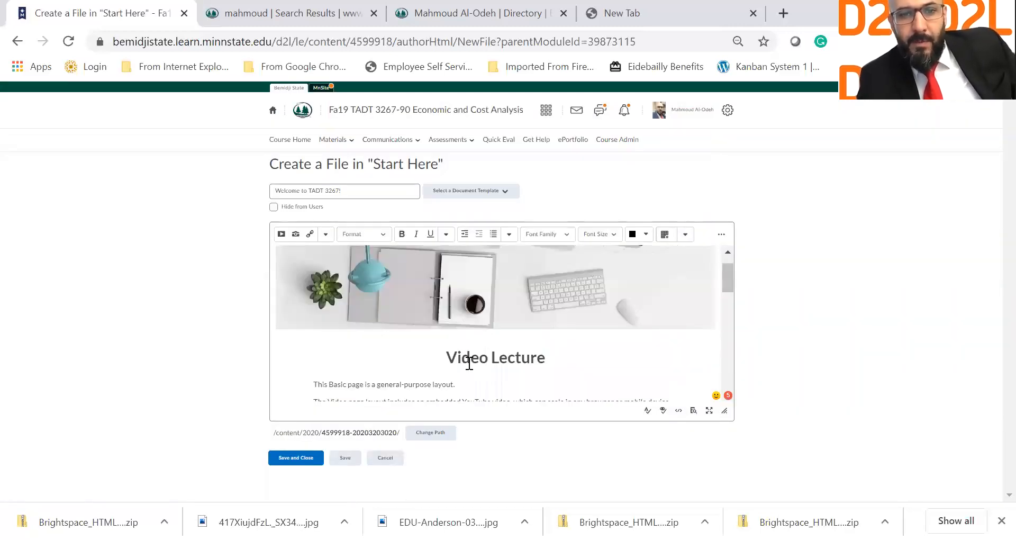
scroll(403, 369, down, 1)
drag(435, 380, 313, 341)
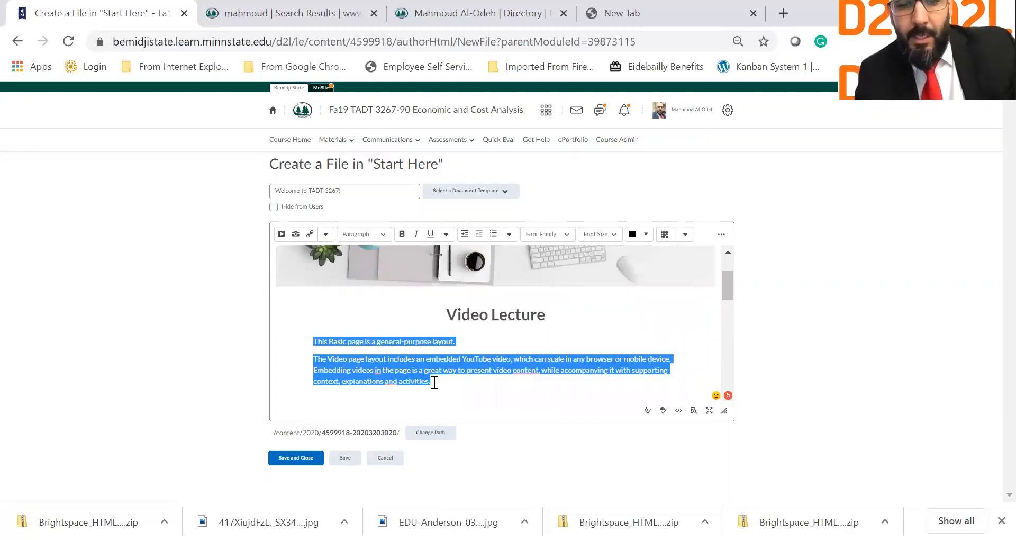
text(Welcome to TADT 3267!)
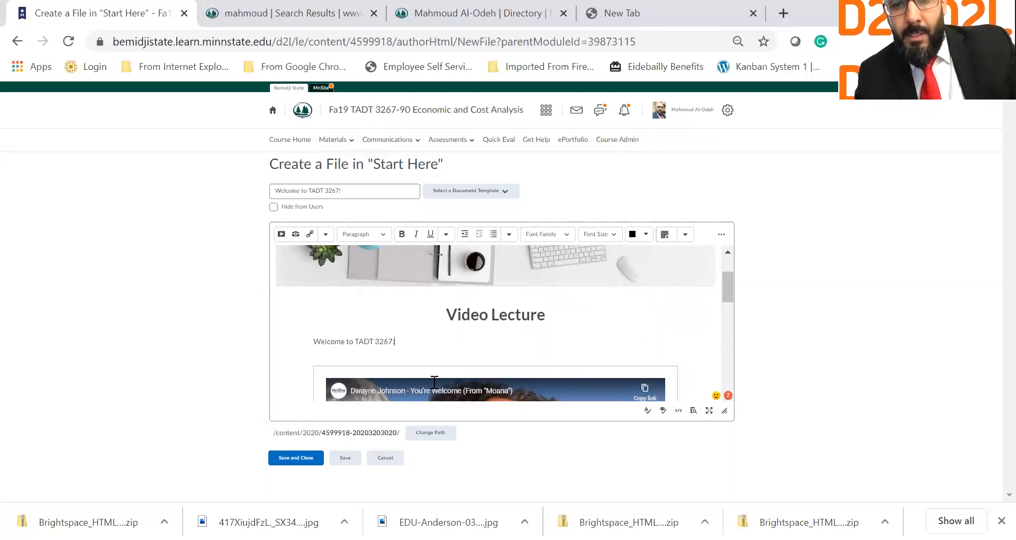
Step: Change the video heading from 'Lecture Video' to 'Welcoming Video'
double_click(512, 317)
key(BackSpace)
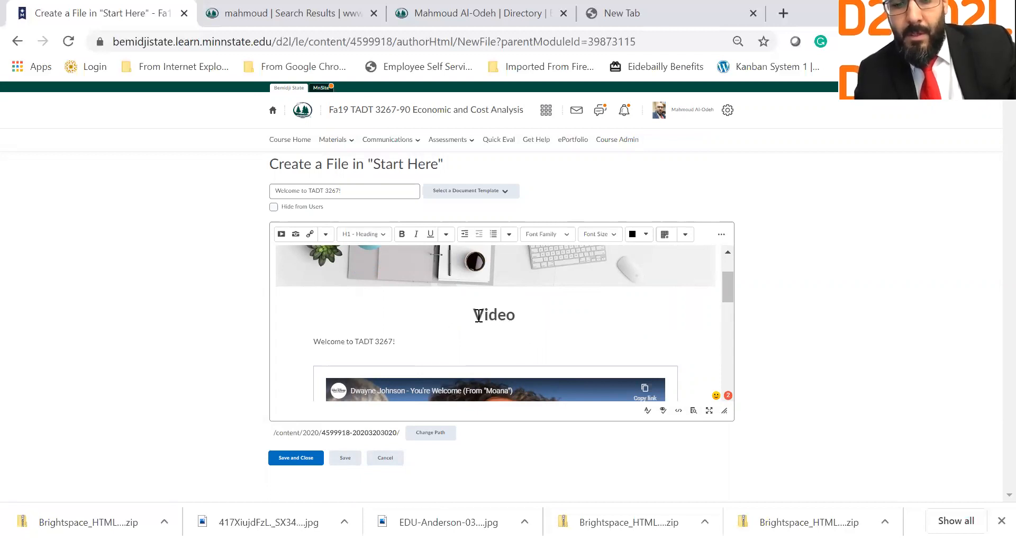
click(478, 316)
text(Welcome )
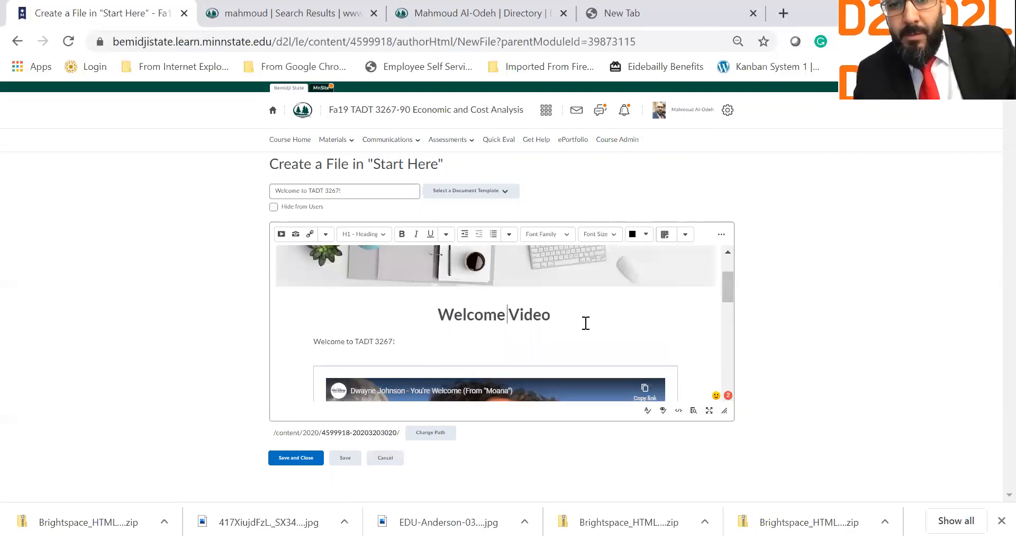
text(ing)
click(491, 321)
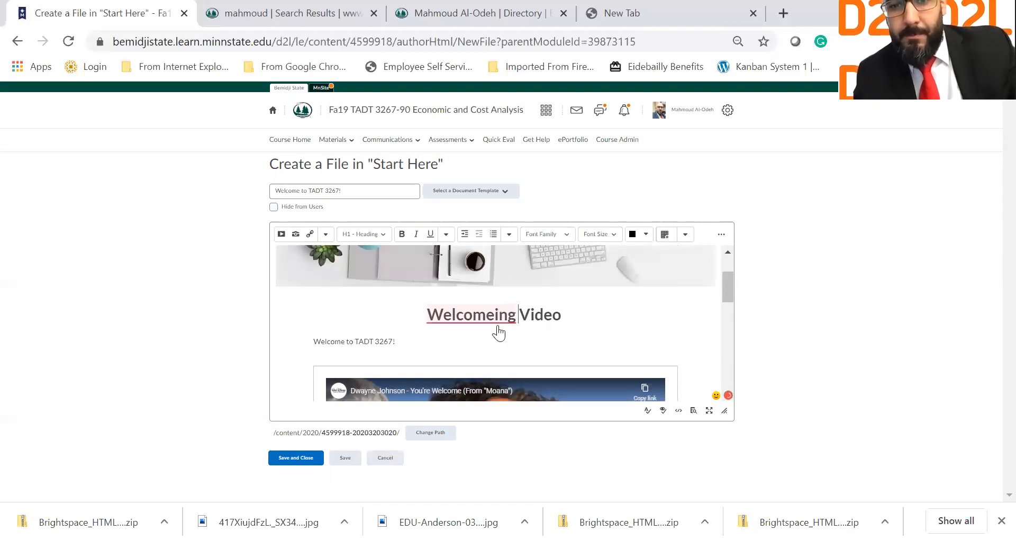
key(BackSpace)
key(BackSpace)
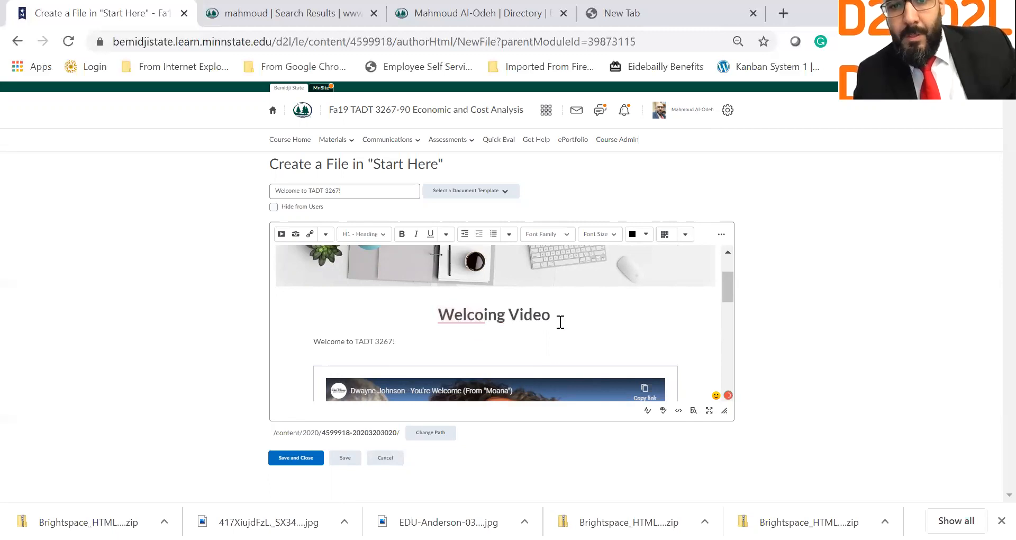
text(m)
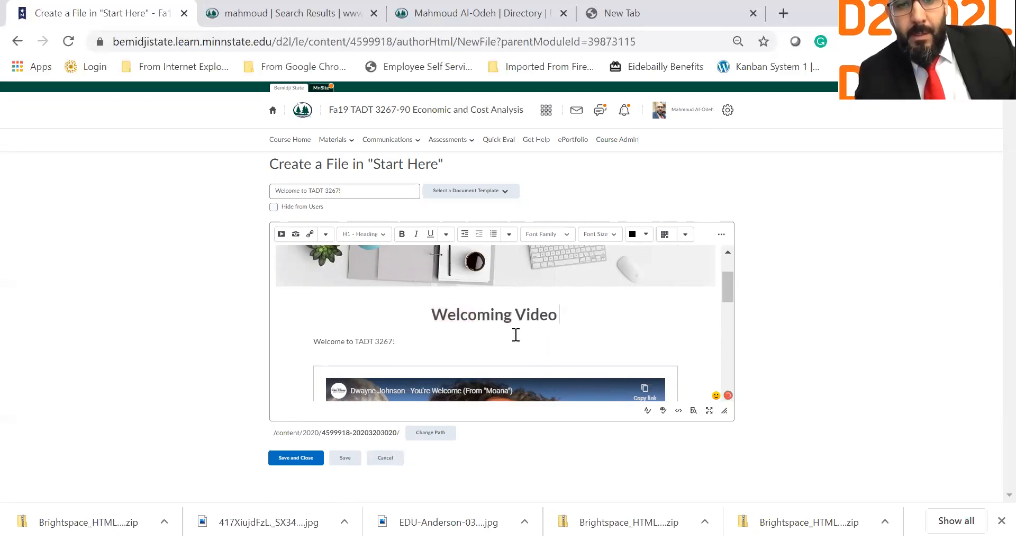
Step: Delete the Direct Link line, the Replace Video instructions and the 'Logo' placeholder
scroll(515, 336, down, 5)
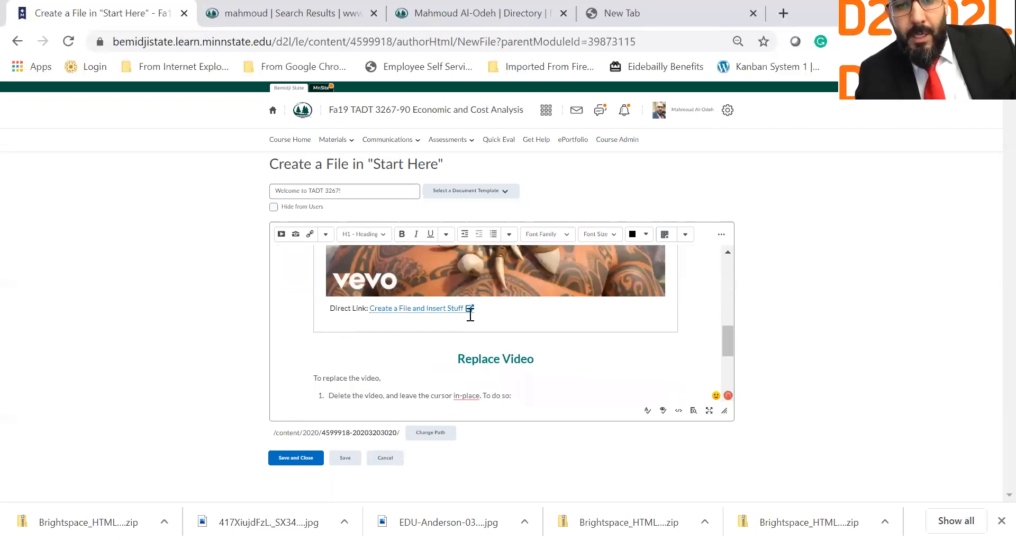
triple_click(500, 314)
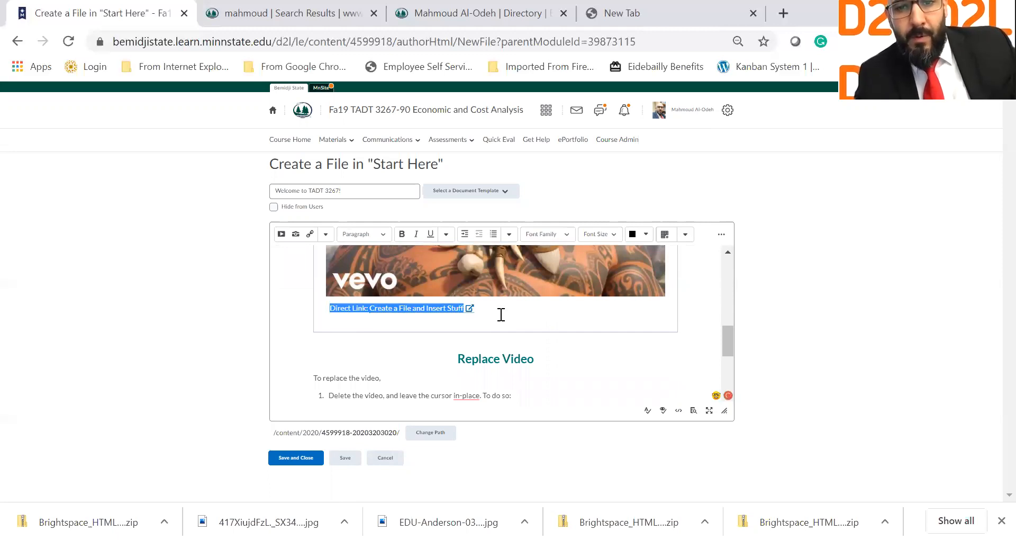
key(Delete)
scroll(438, 351, down, 1)
drag(427, 288, 562, 342)
scroll(562, 342, down, 2)
scroll(562, 342, up, 1)
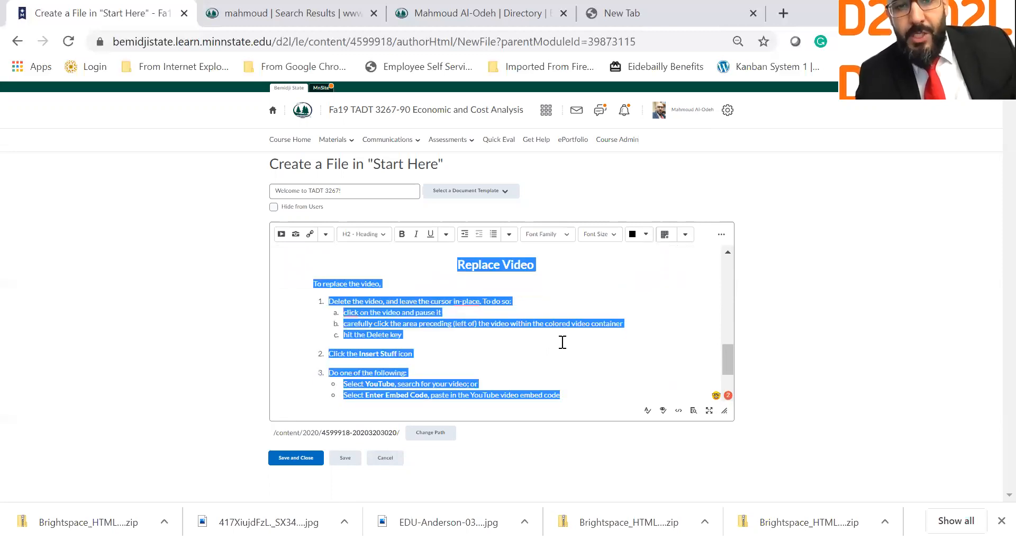
scroll(562, 342, up, 1)
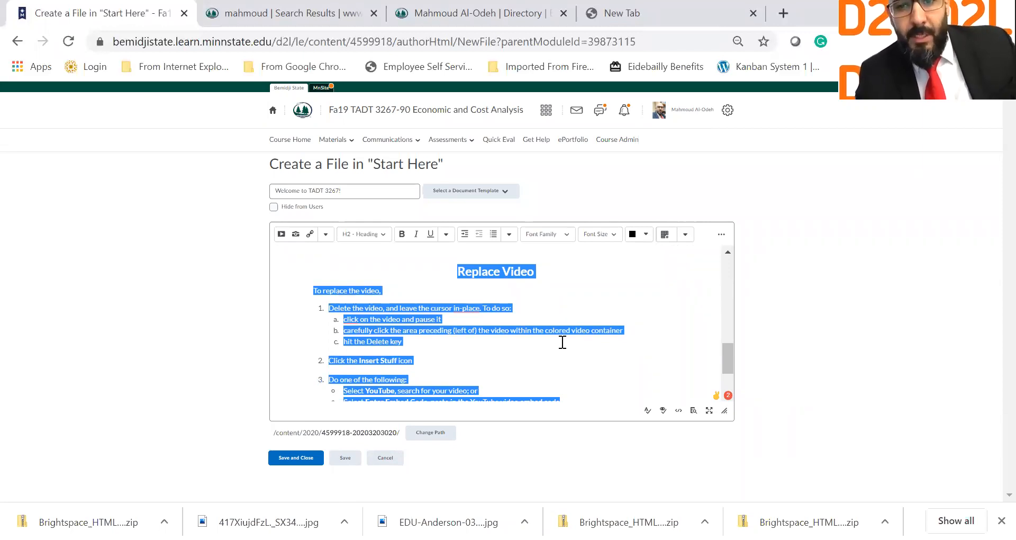
scroll(701, 370, down, 10)
double_click(700, 375)
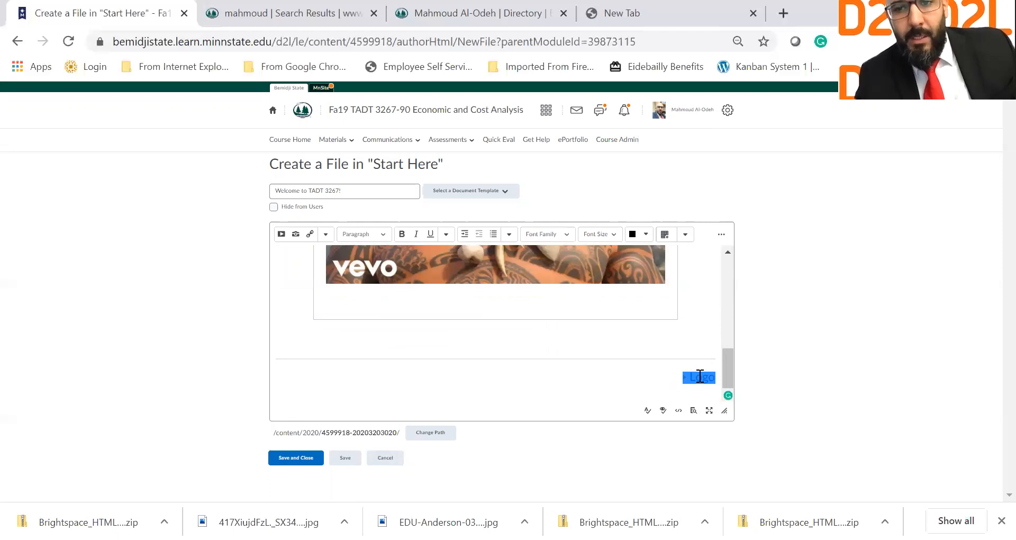
key(Delete)
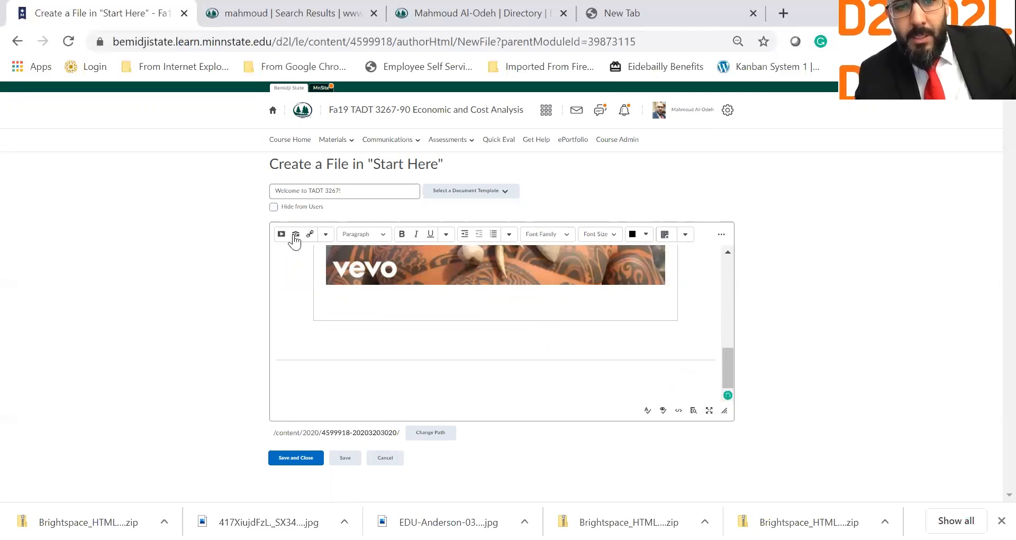
Step: Insert EDU-Anderson-031220.jpg from Course Offering Files with alt text 'BSU Logo', then save and close
click(295, 234)
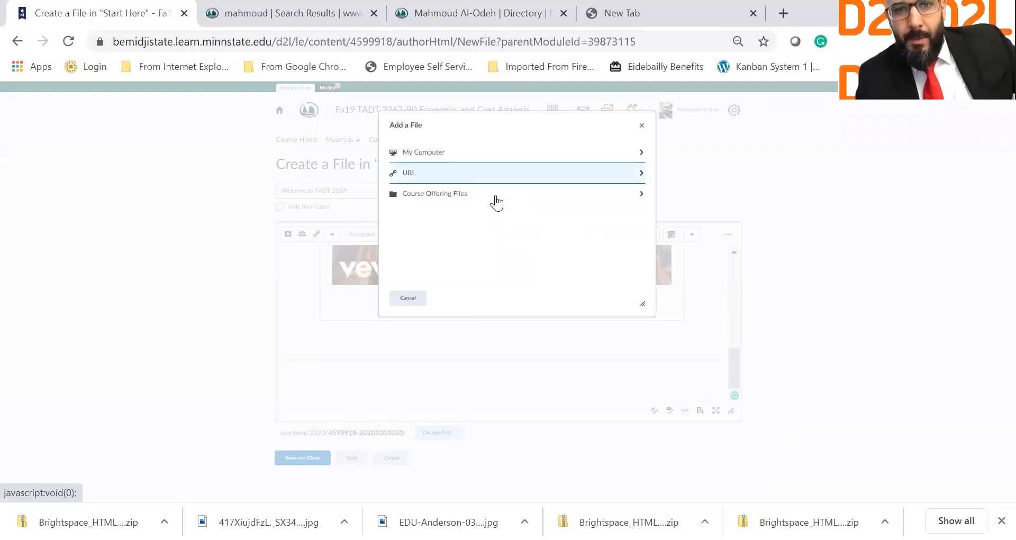
click(495, 196)
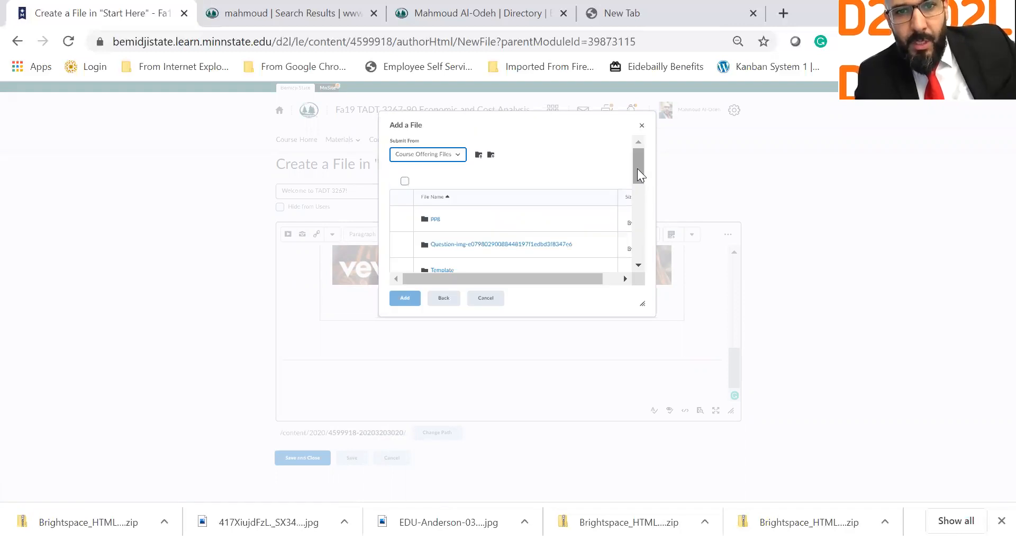
scroll(637, 168, down, 1)
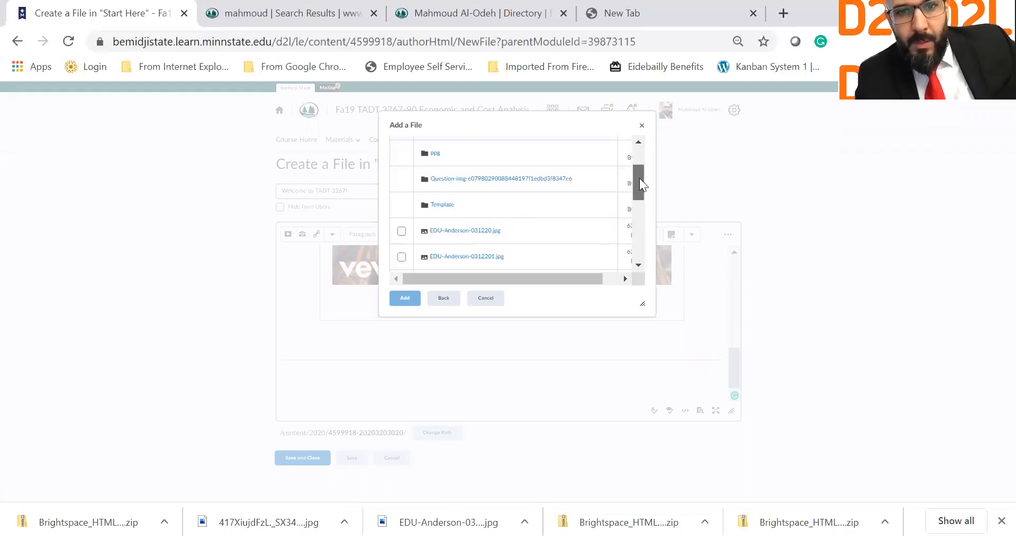
click(403, 231)
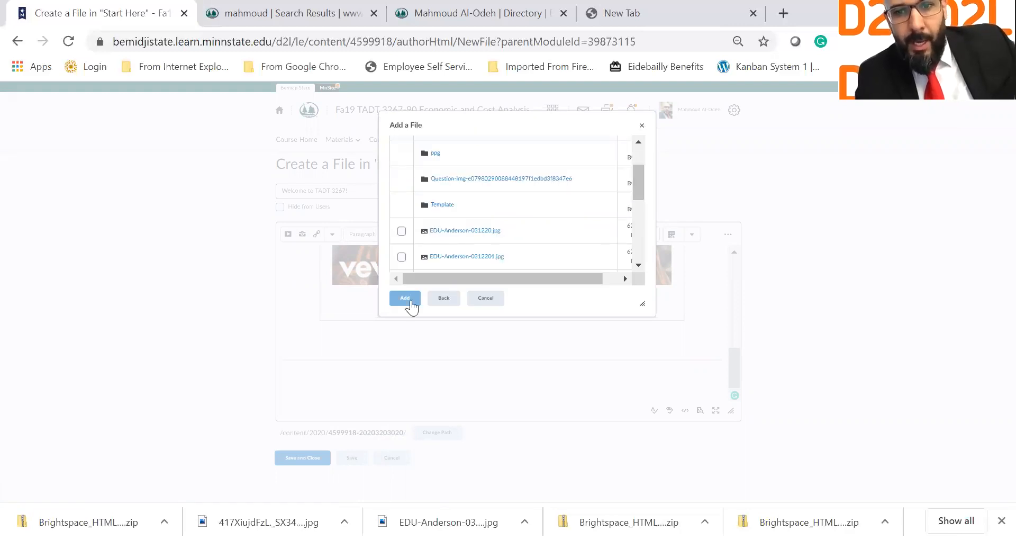
click(480, 212)
text(EDU I)
text(ogo)
click(437, 240)
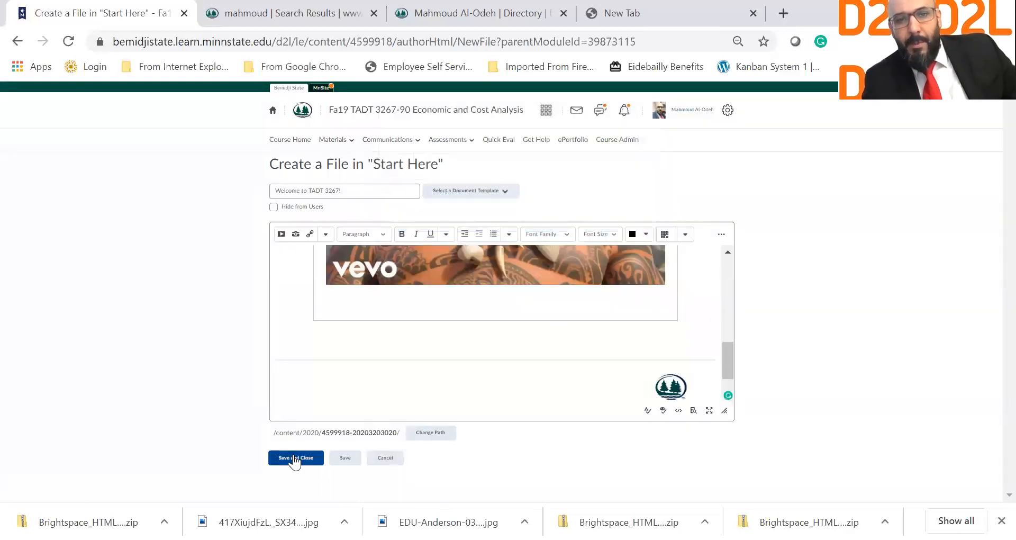
click(294, 458)
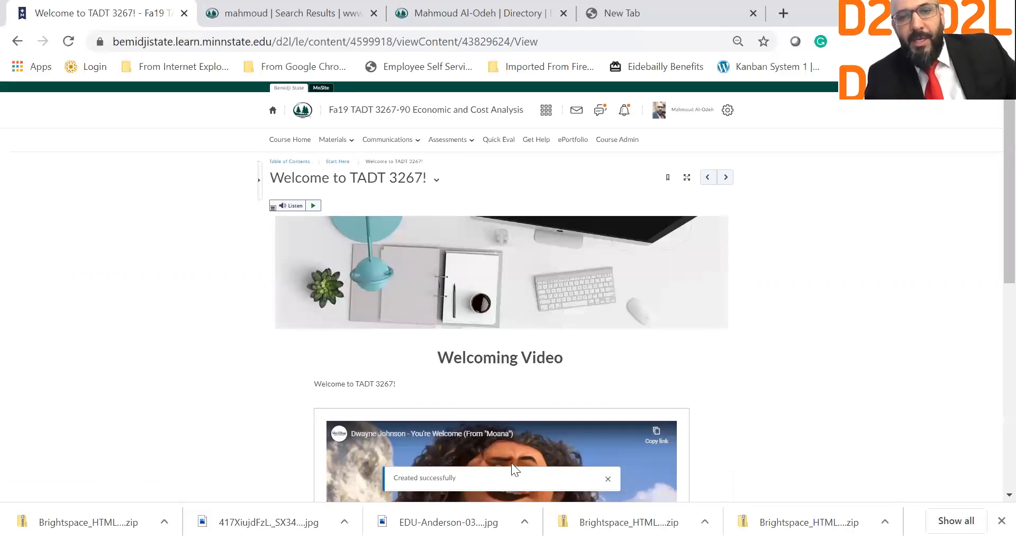
Step: Play the embedded Moana video with sound, pause it, and dismiss the suggested videos panel
scroll(508, 397, down, 4)
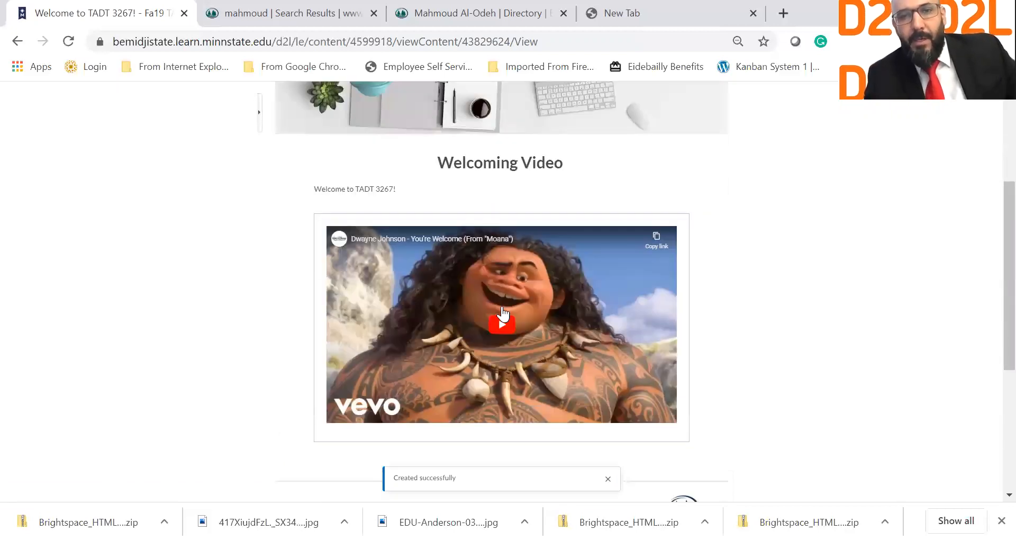
scroll(502, 313, down, 1)
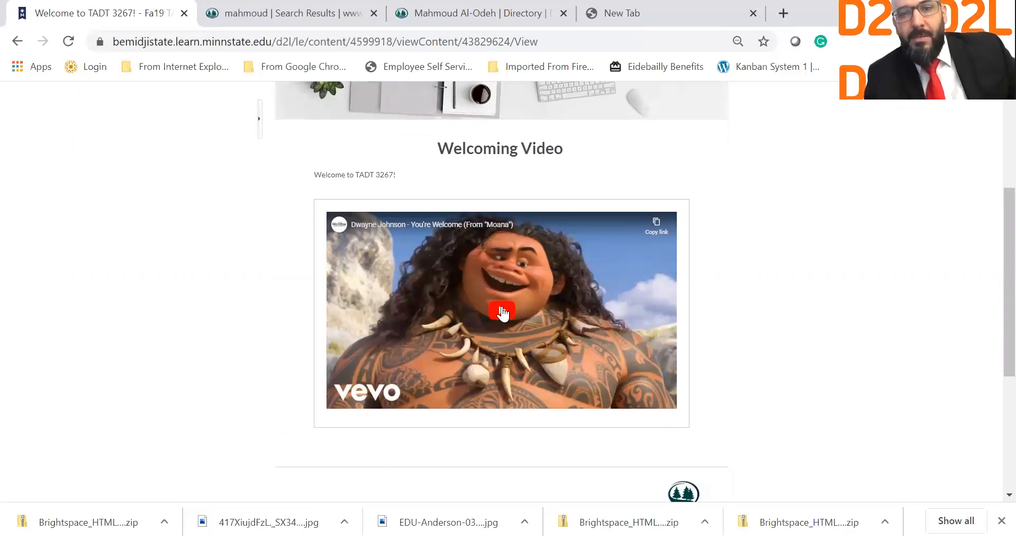
click(503, 313)
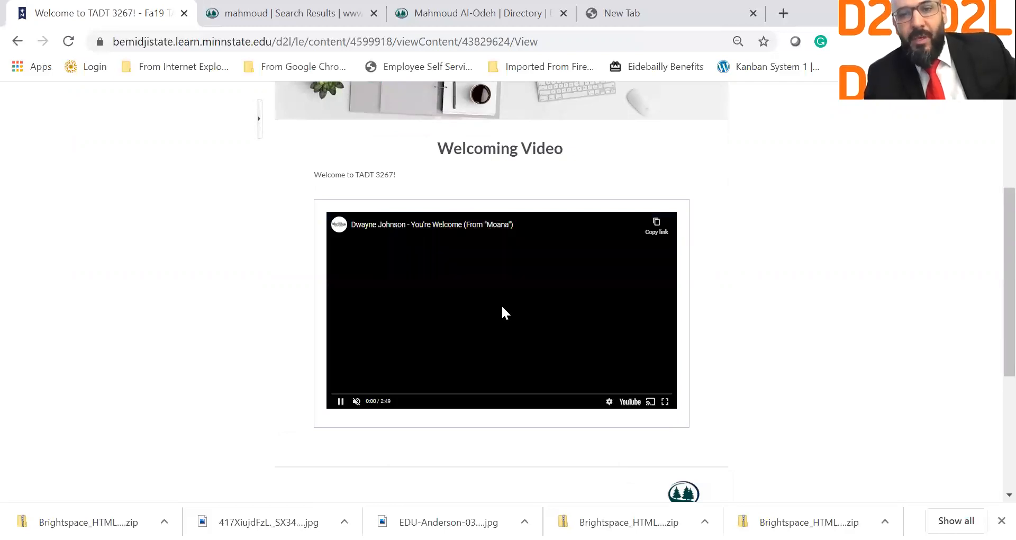
click(362, 406)
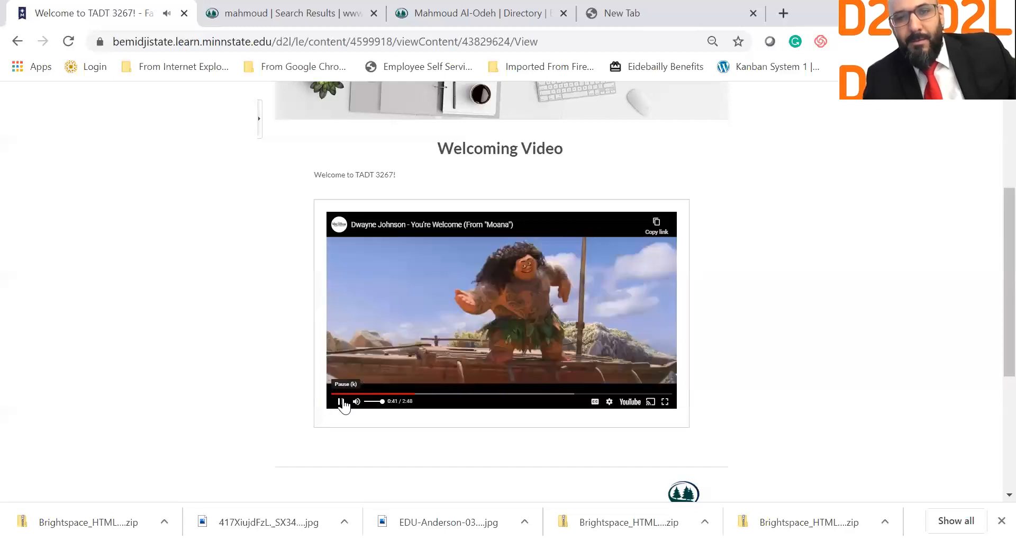
click(341, 402)
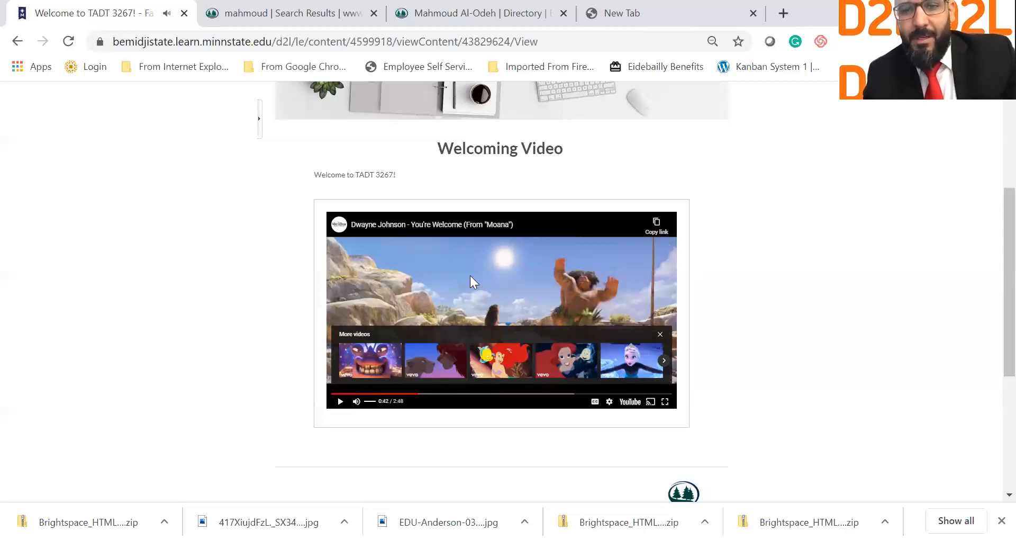
click(660, 335)
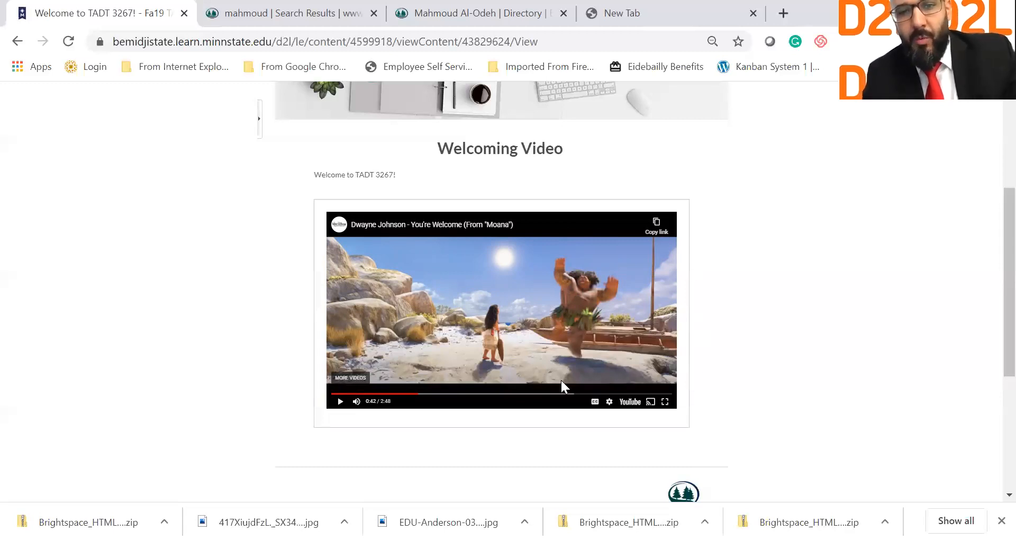
scroll(338, 153, up, 4)
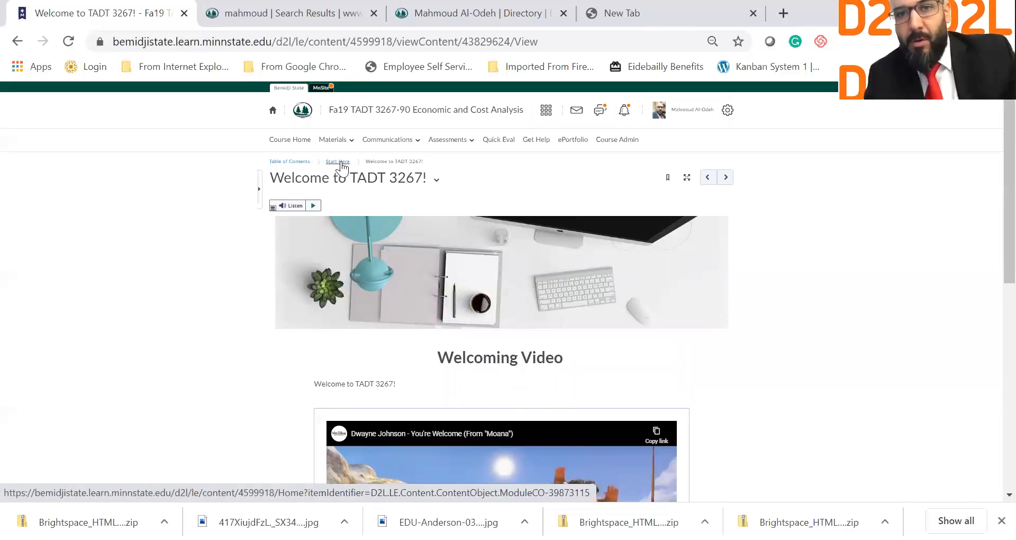
Step: From the Start Here module, choose Upload / Create > Create a File
click(340, 163)
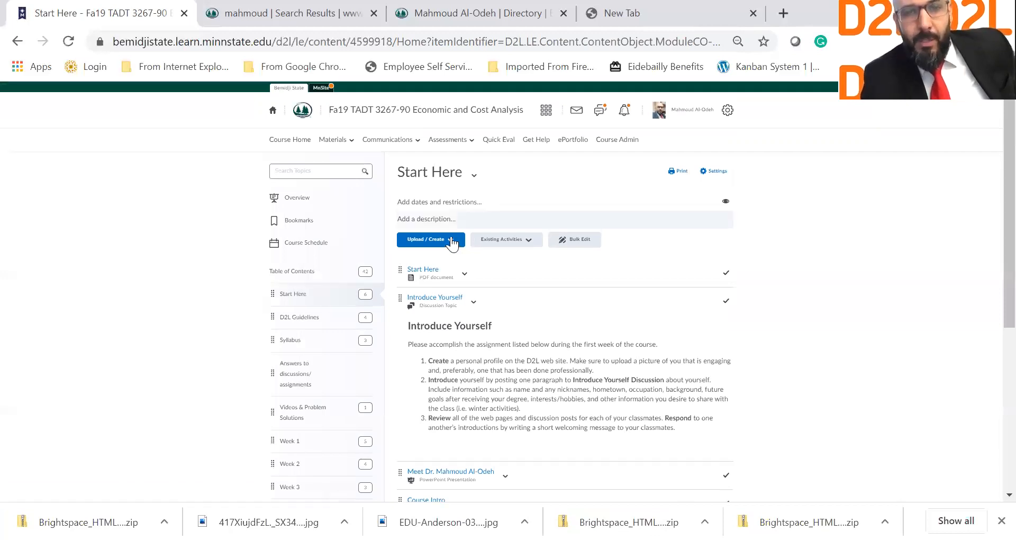
click(451, 242)
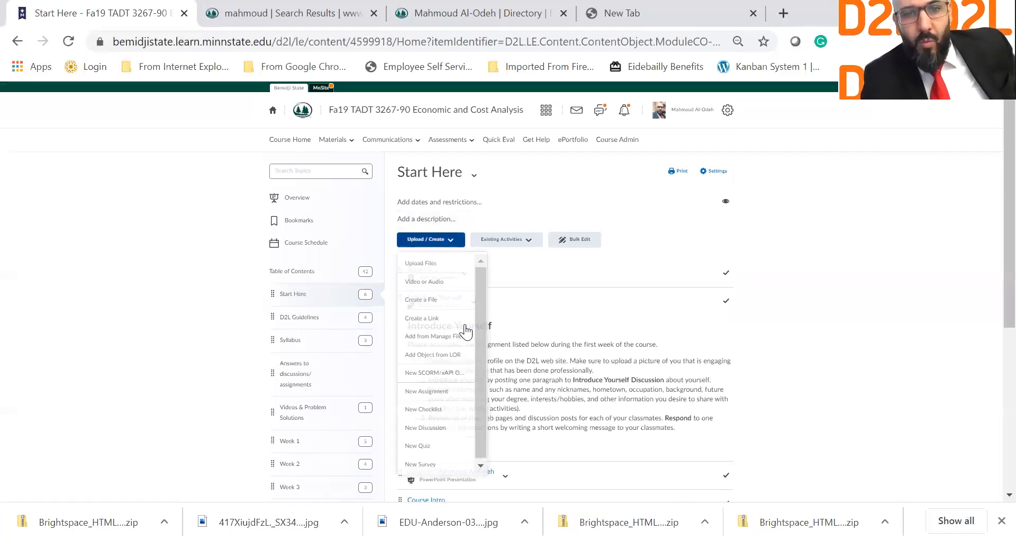
click(443, 300)
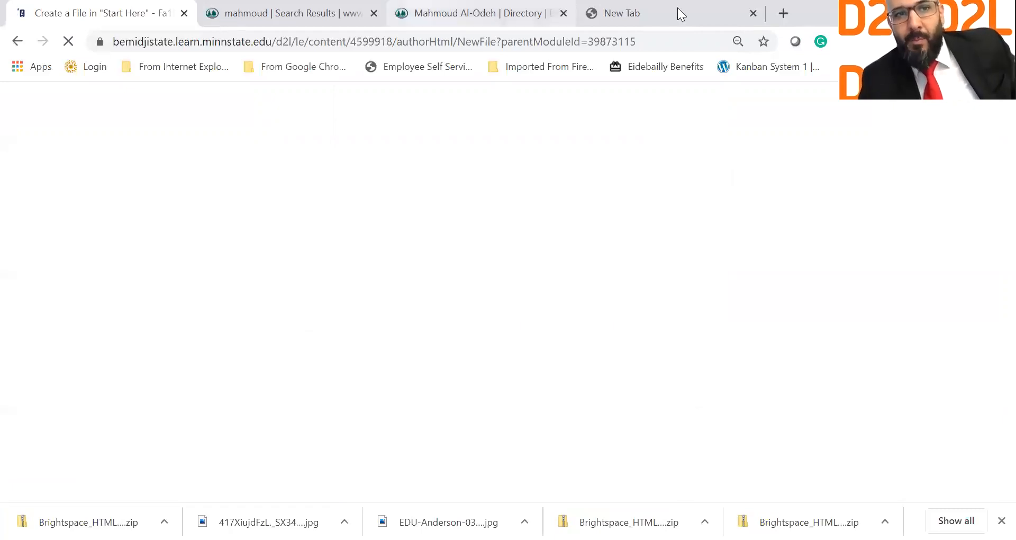
click(259, 12)
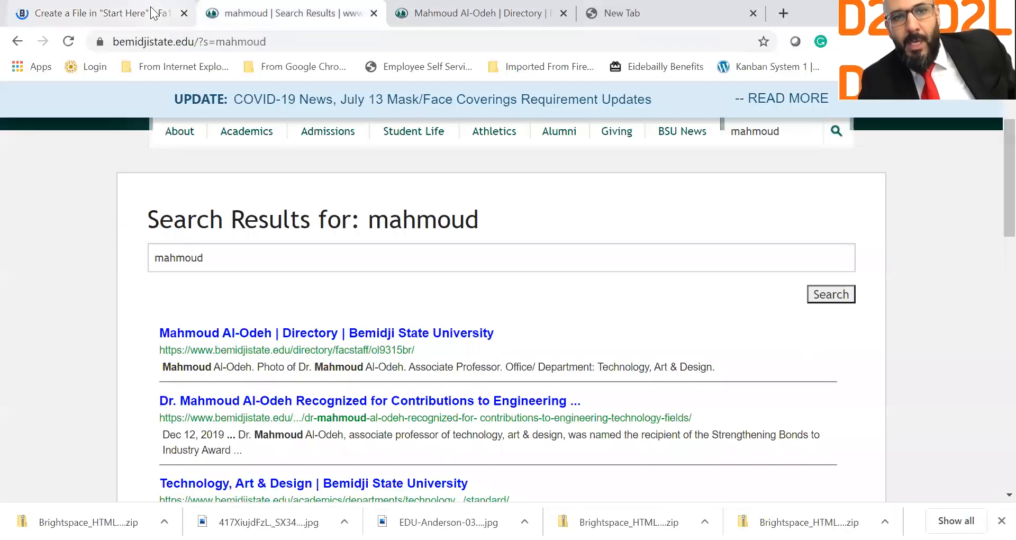
key(ctrl+shift+Tab)
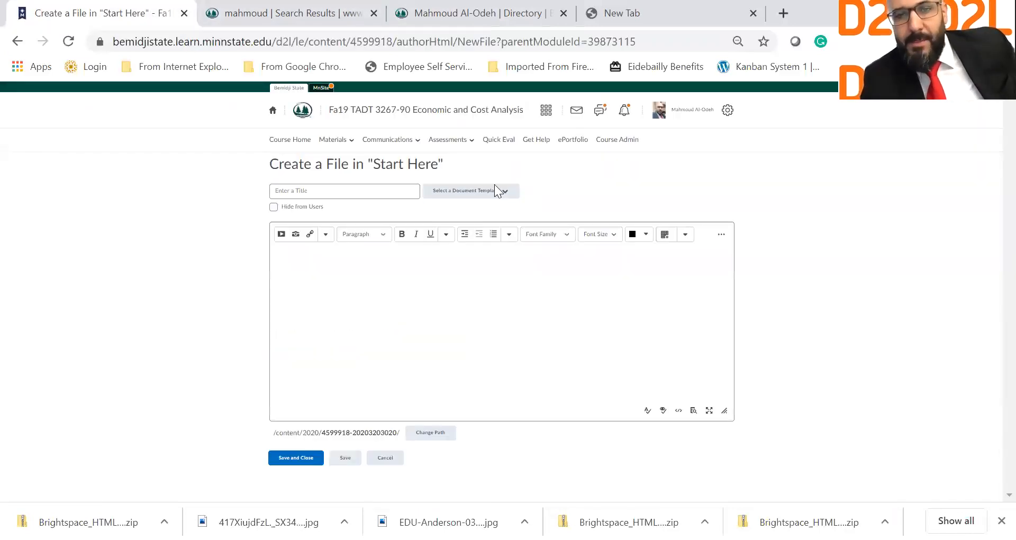
click(497, 192)
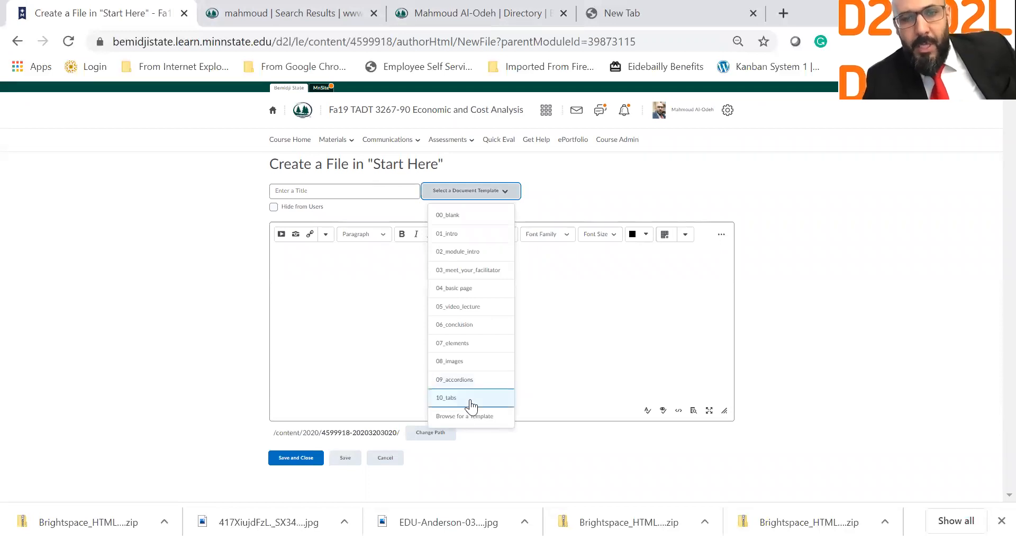
click(470, 399)
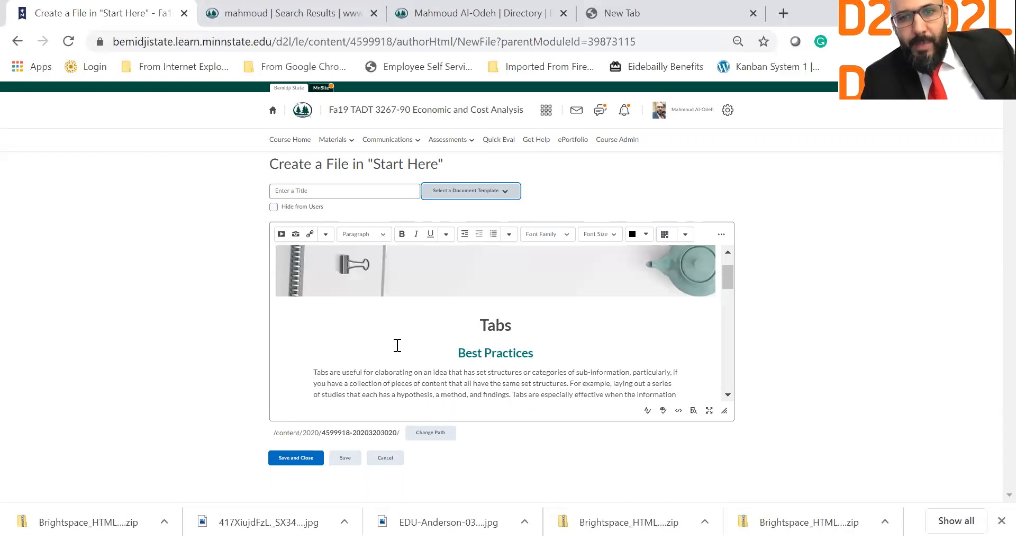
scroll(398, 347, down, 5)
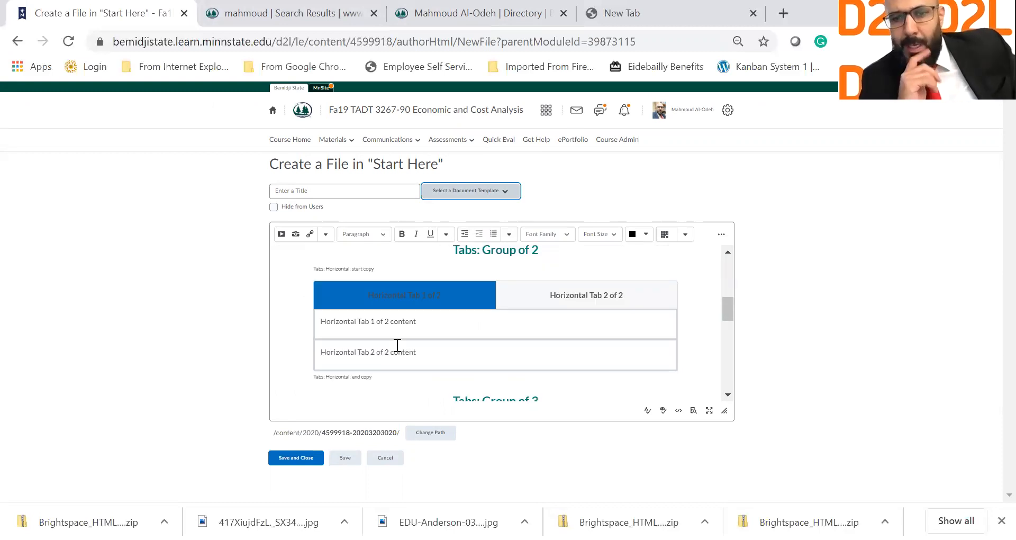
scroll(398, 345, down, 3)
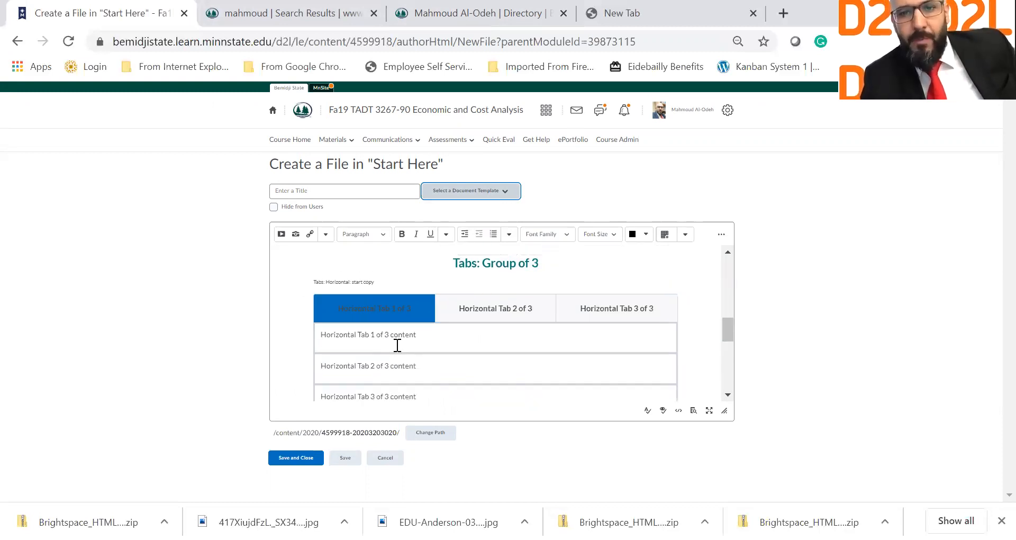
scroll(398, 345, down, 3)
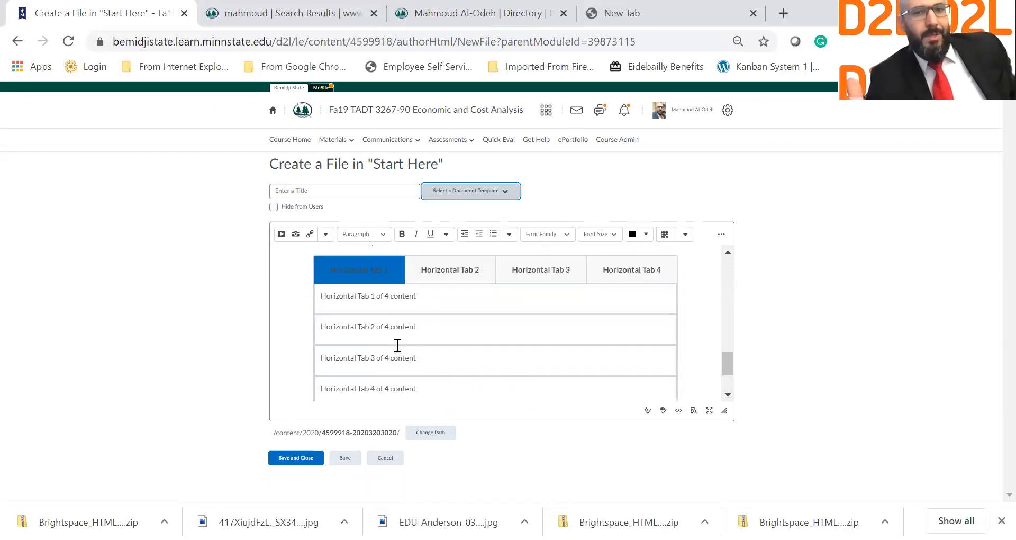
scroll(398, 346, up, 1)
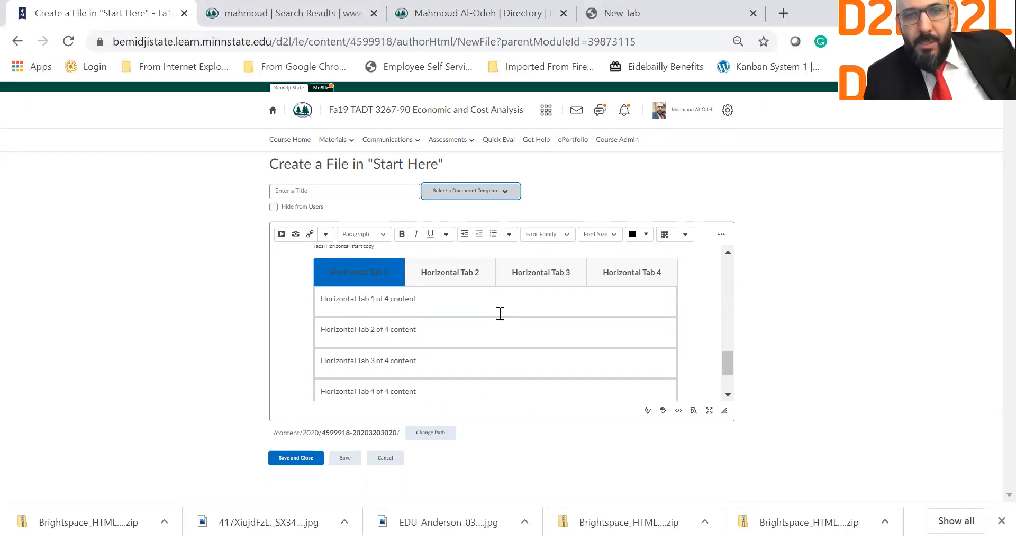
scroll(499, 313, up, 3)
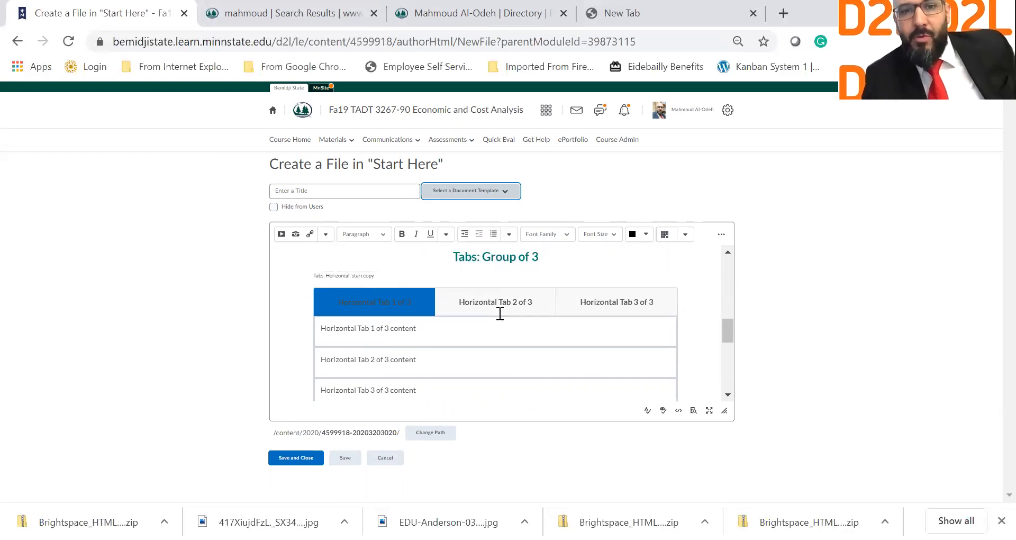
scroll(499, 313, up, 1)
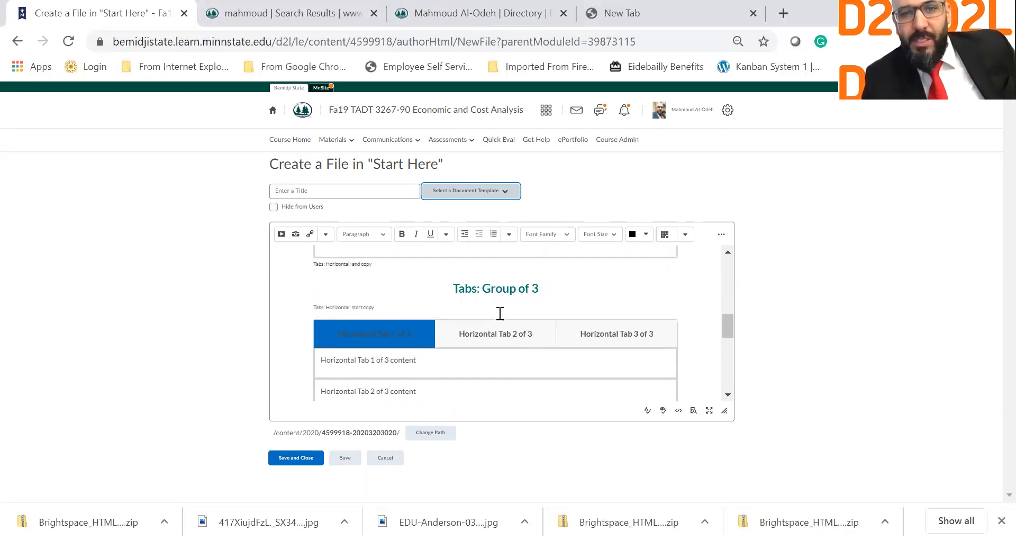
scroll(477, 300, up, 10)
scroll(419, 300, down, 4)
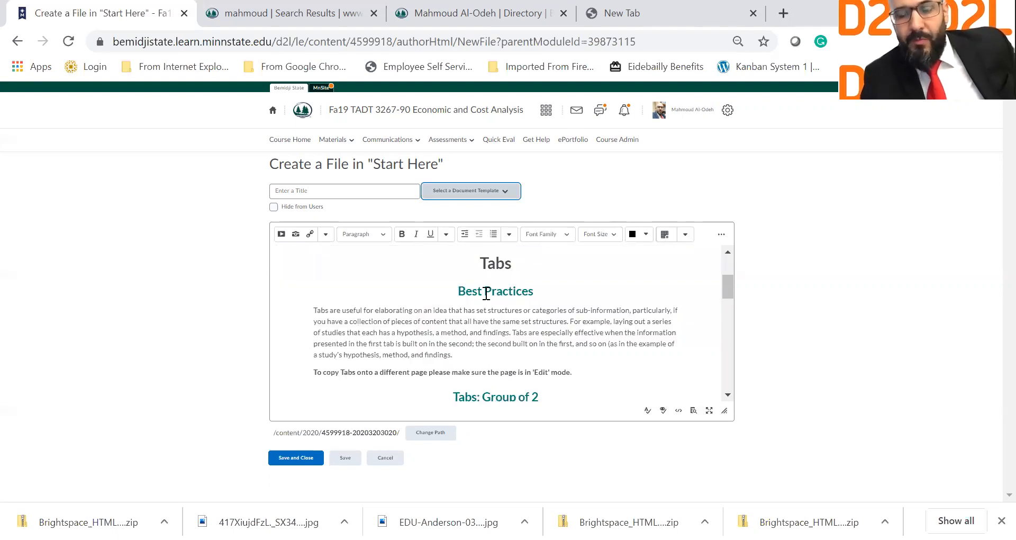
Step: Rename the page heading from 'Tabs' to 'Groups'
click(462, 290)
drag(555, 317, 591, 280)
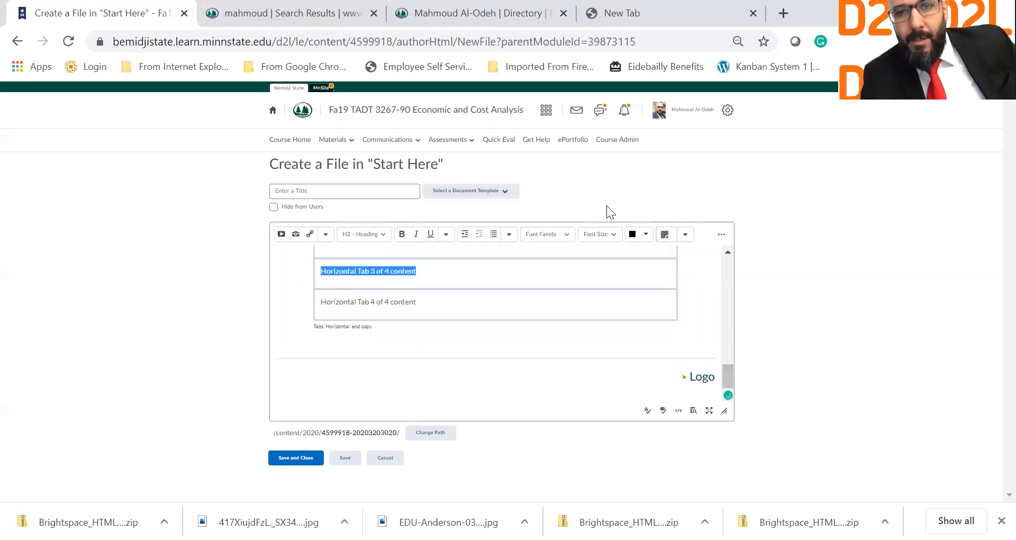
scroll(608, 275, up, 6)
drag(612, 265, 679, 355)
scroll(525, 298, down, 6)
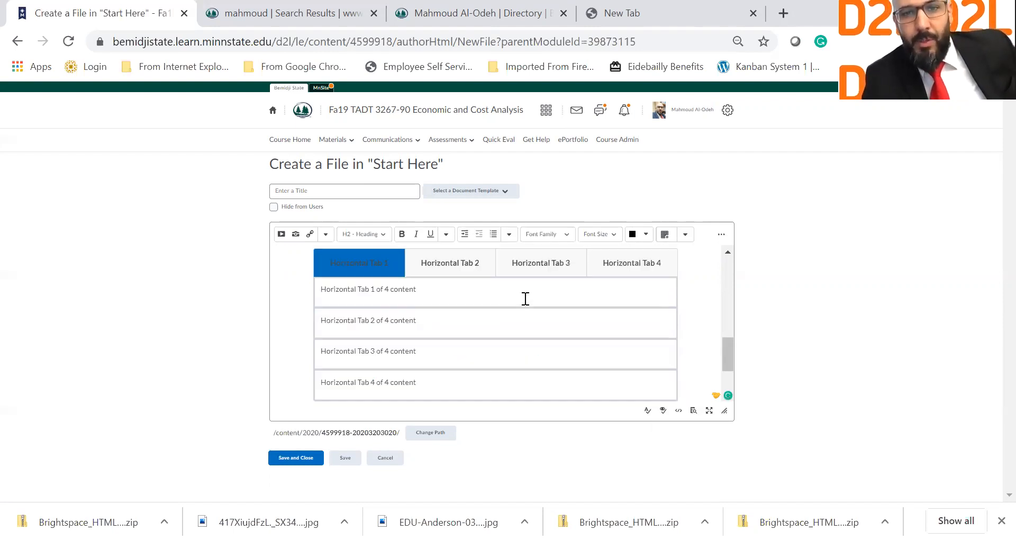
scroll(474, 278, up, 1)
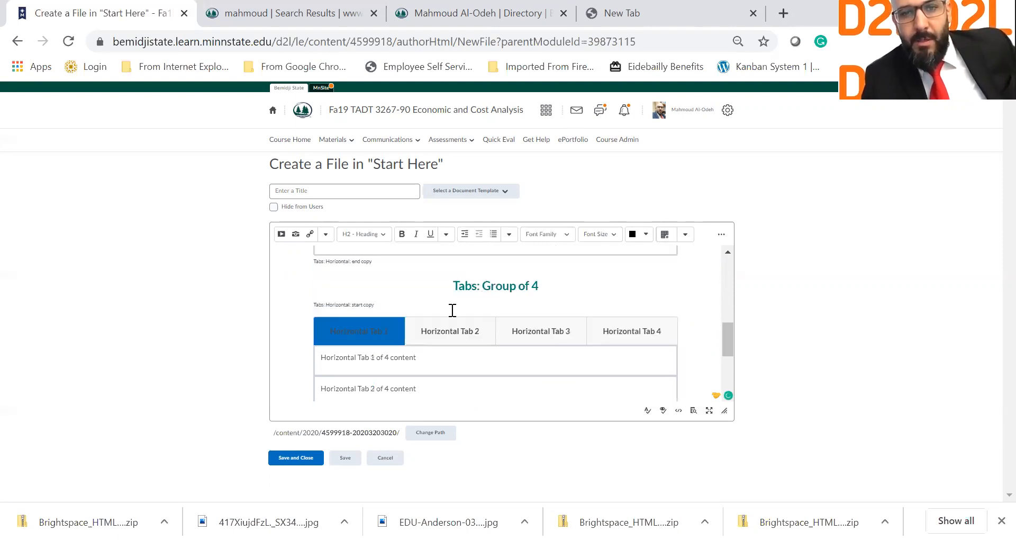
drag(383, 264, 485, 382)
click(489, 393)
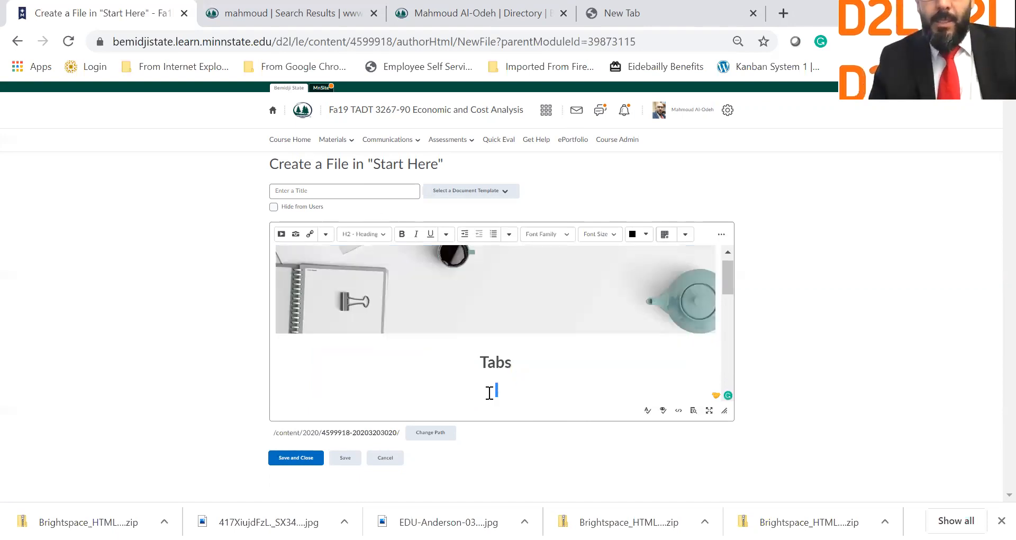
click(496, 362)
double_click(496, 363)
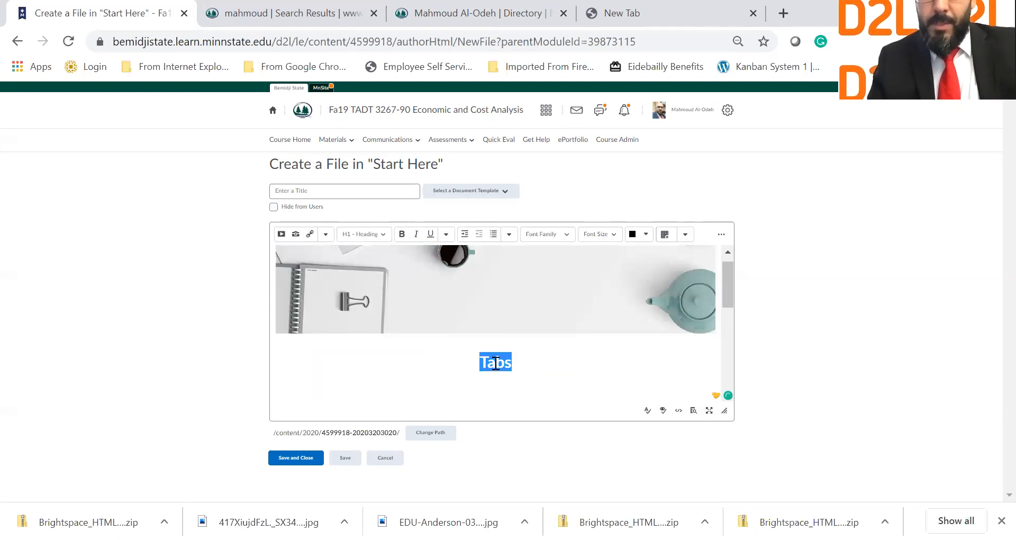
text(Groups)
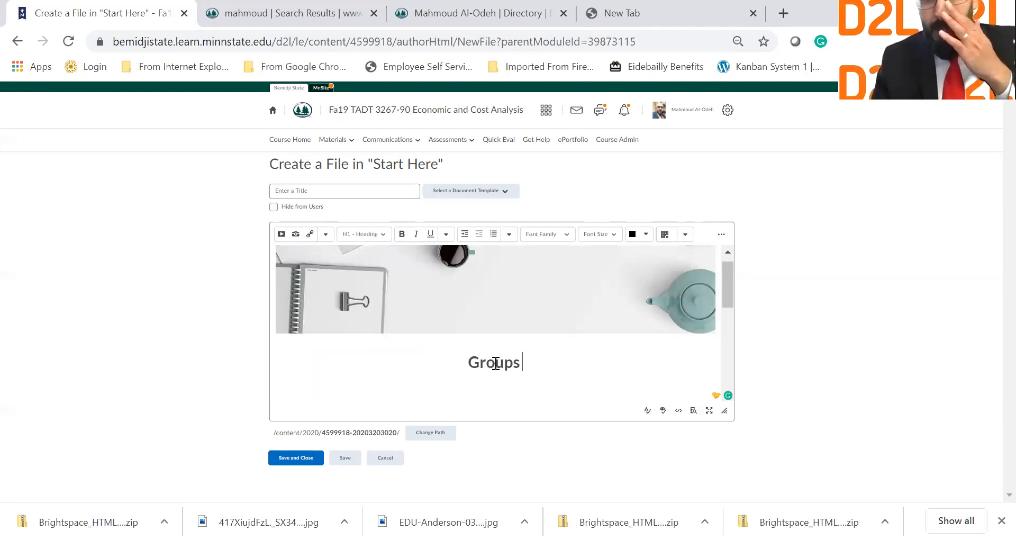
Step: Remove the 'Tabs:' prefix from the Group of 4 heading and label the first tab 'Group 1'
scroll(373, 309, down, 3)
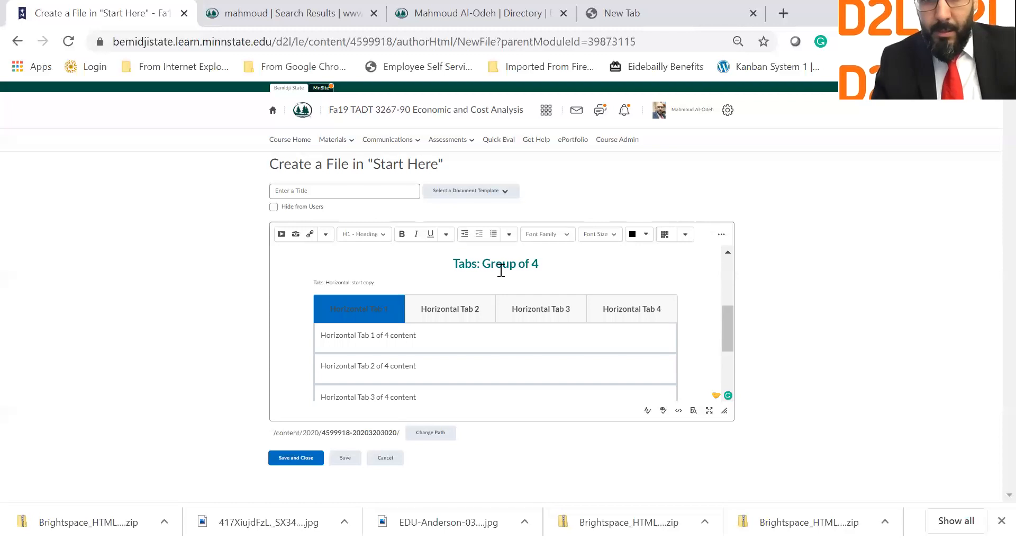
drag(482, 263, 444, 264)
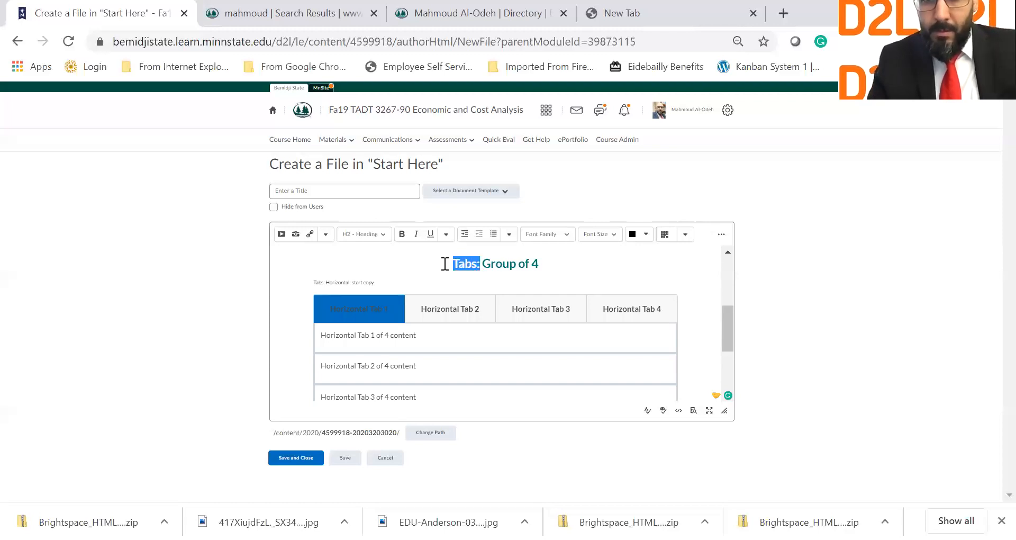
key(BackSpace)
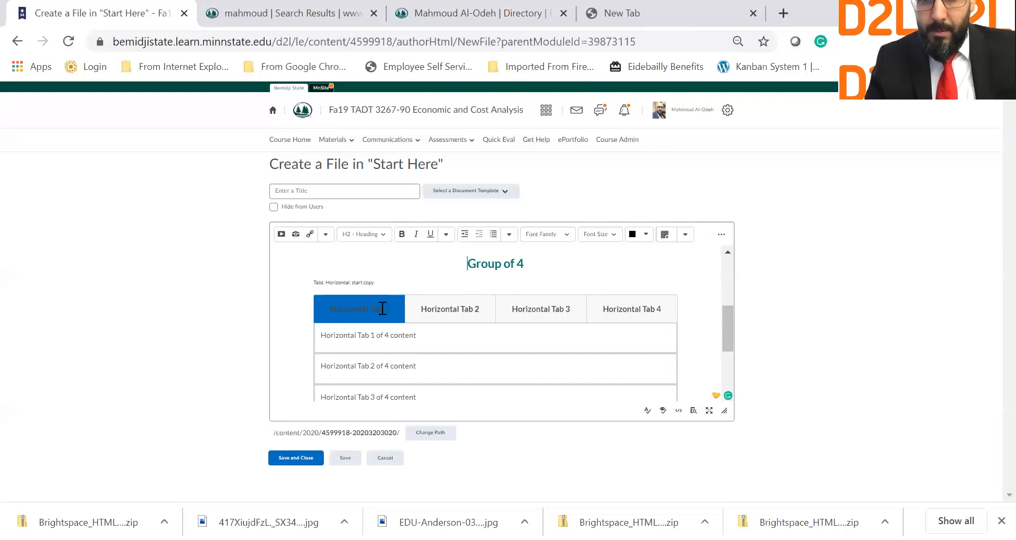
drag(383, 308, 325, 299)
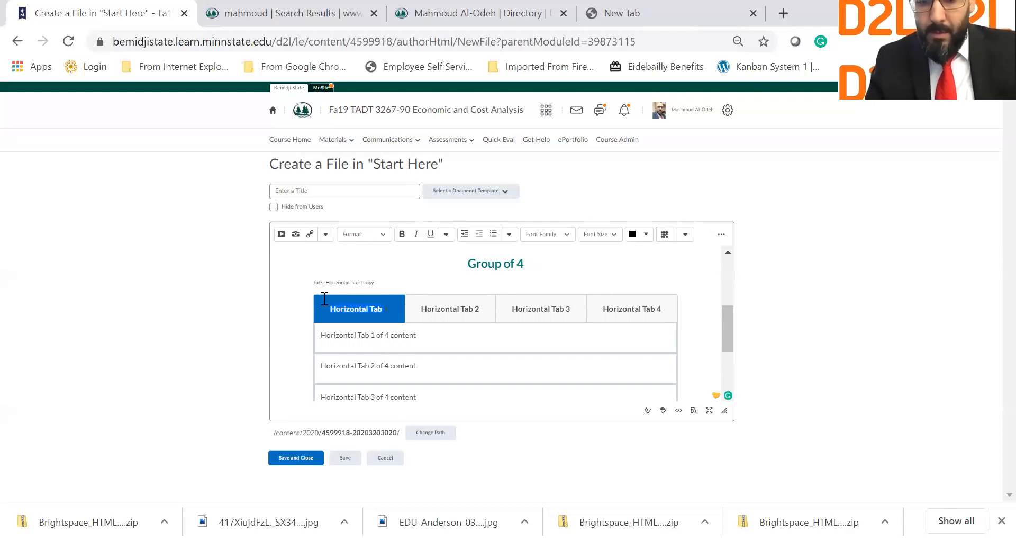
text(Group)
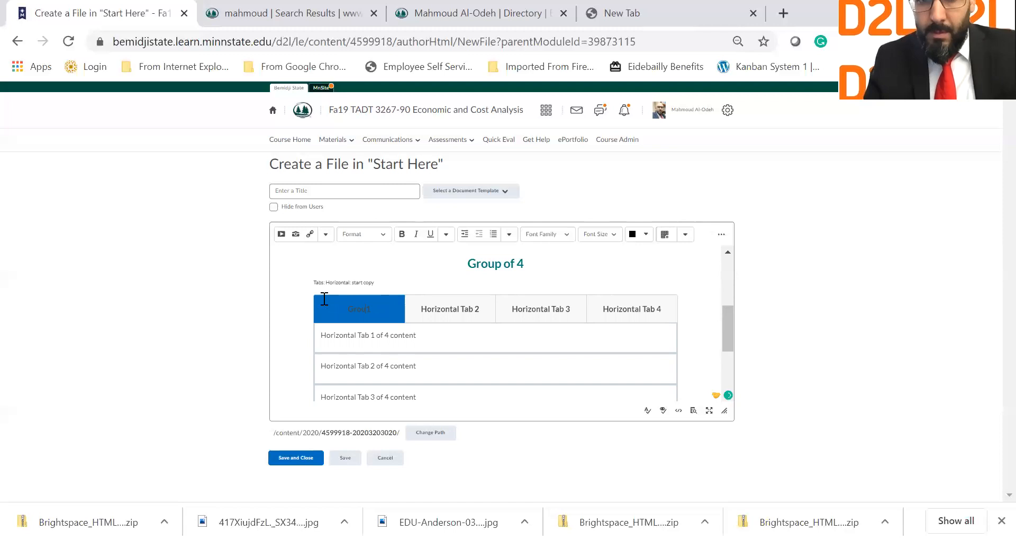
drag(343, 288, 342, 283)
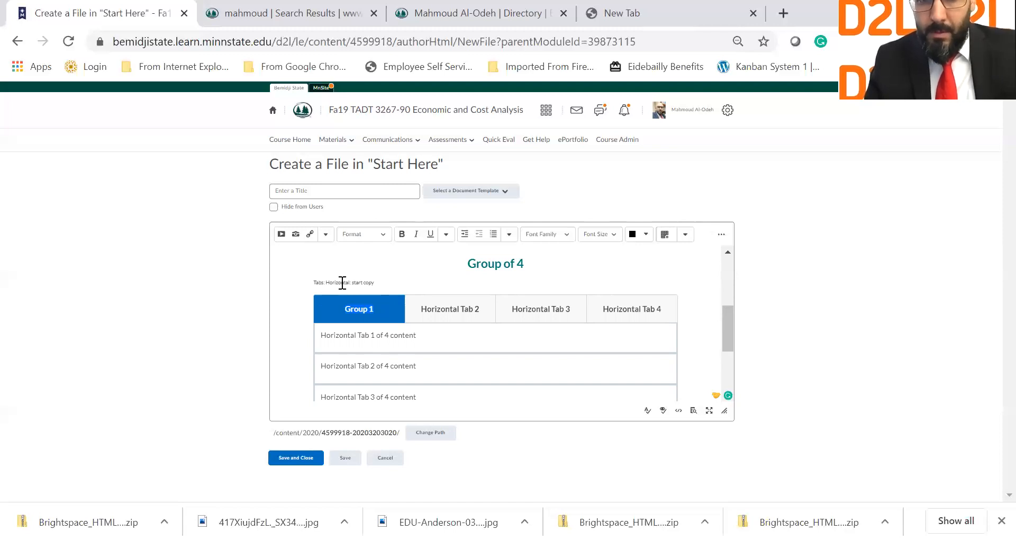
triple_click(342, 282)
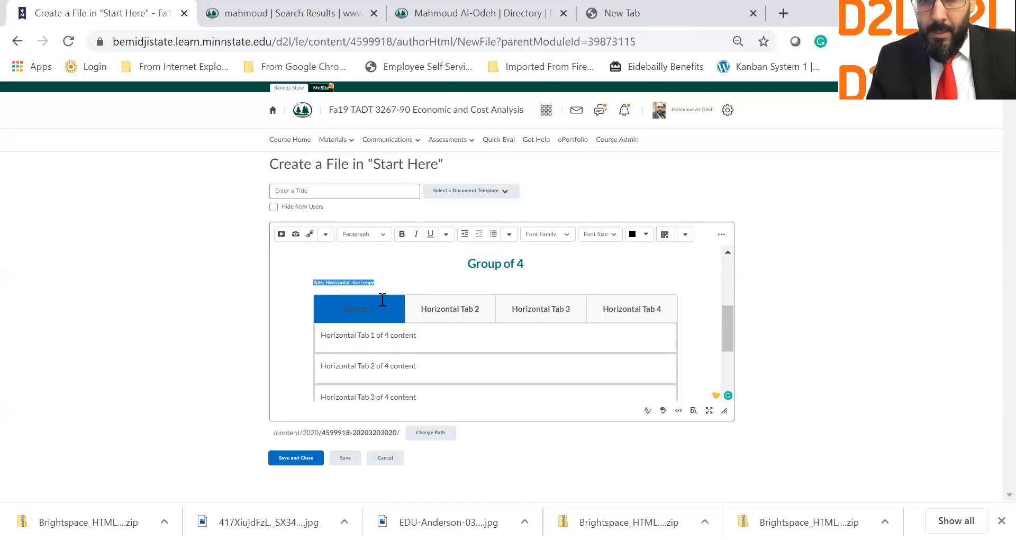
click(332, 307)
triple_click(349, 310)
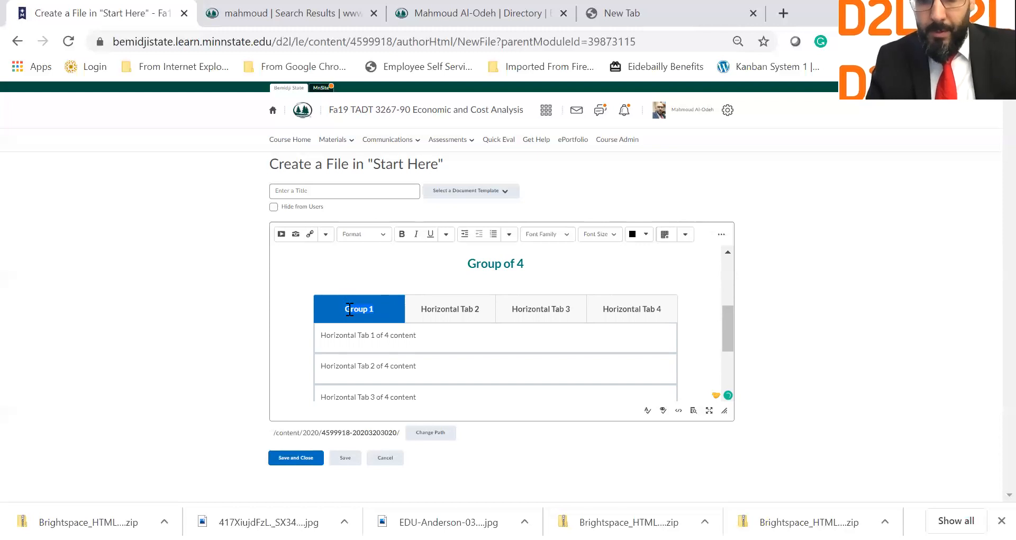
key(shift+Left)
key(ctrl+c)
Step: Relabel the second and third tabs as 'Group 2' and 'Group 3'
click(434, 314)
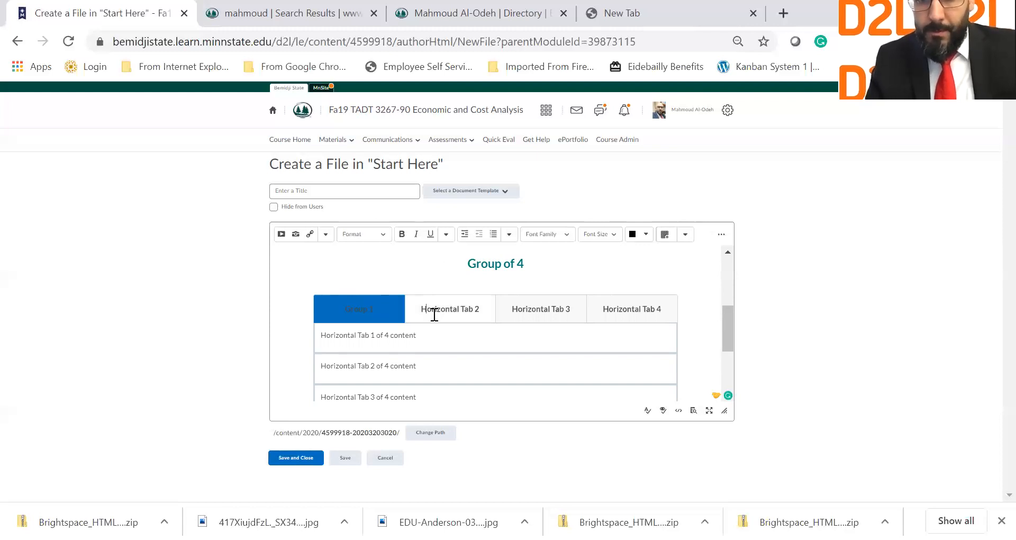
double_click(436, 313)
key(BackSpace)
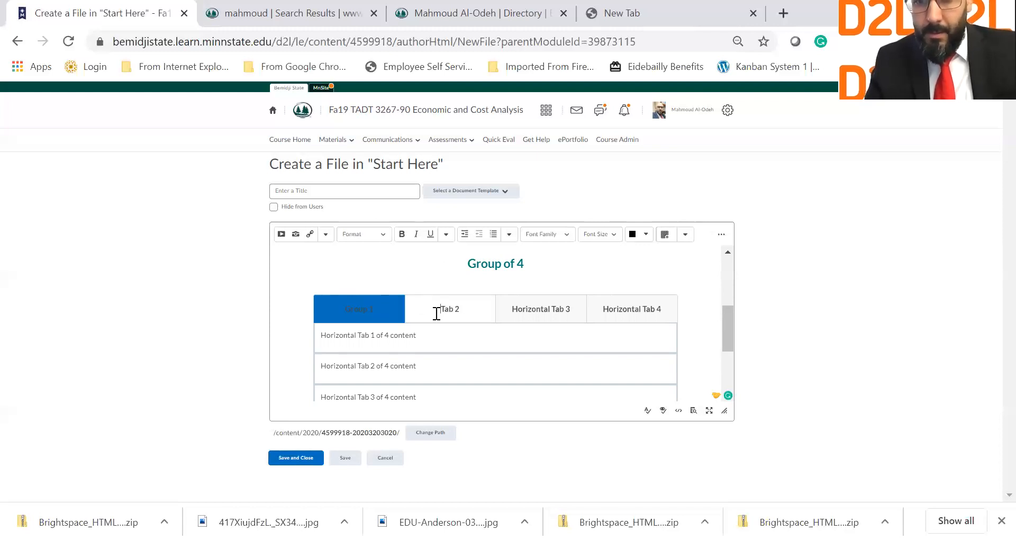
key(Delete)
key(Delete)
key(Delete)
key(Delete)
key(ctrl+v)
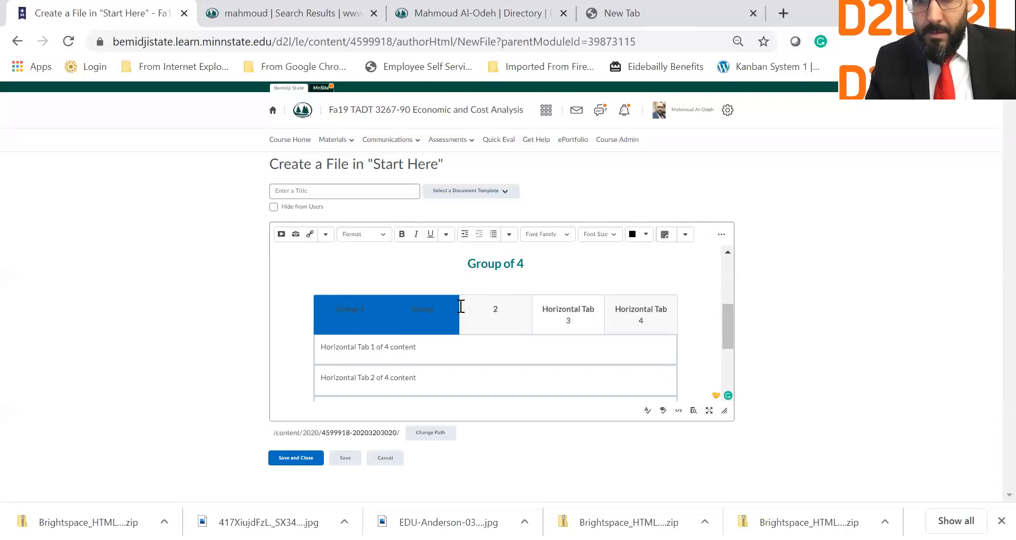
key(ctrl+z)
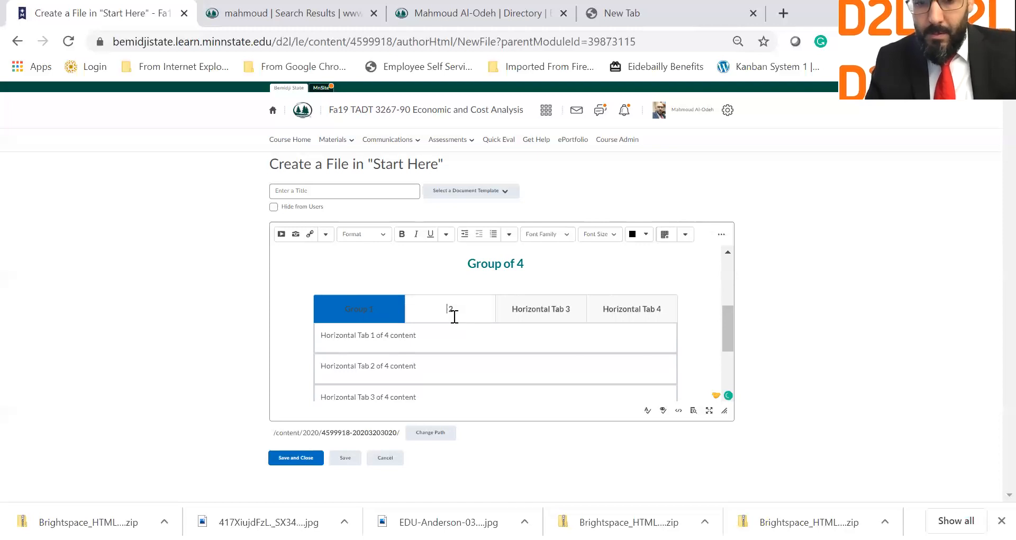
key(ctrl+shift+v)
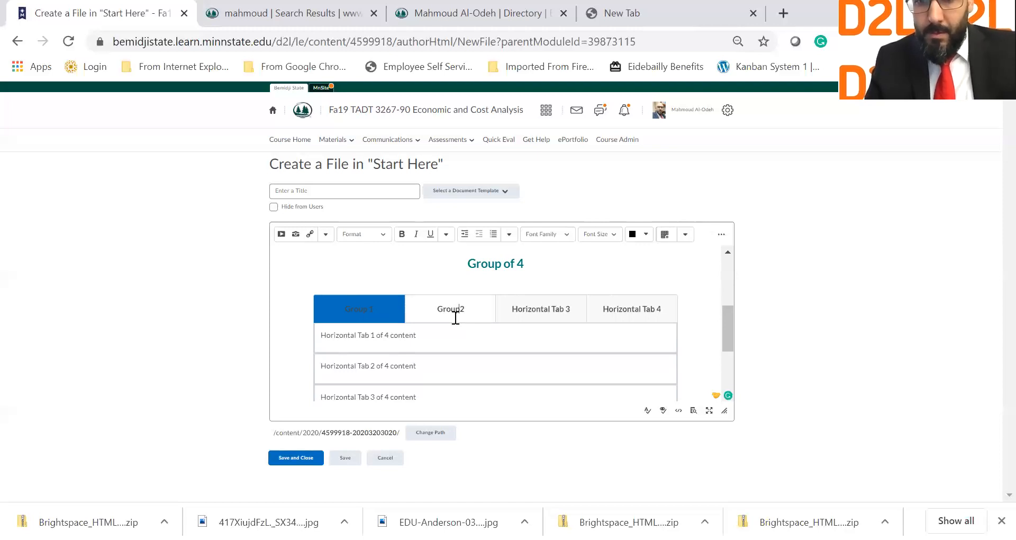
double_click(524, 310)
key(BackSpace)
double_click(524, 310)
key(BackSpace)
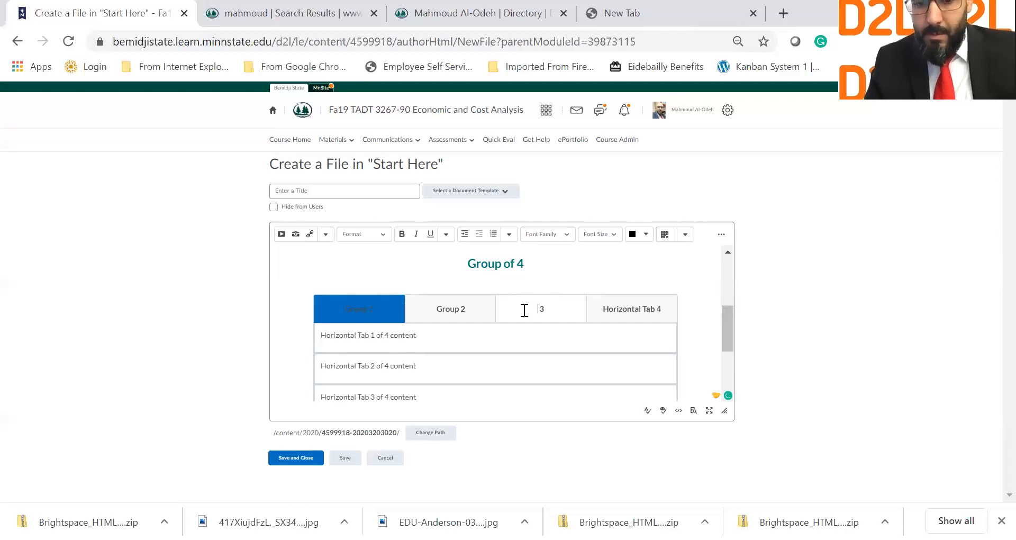
text(Group)
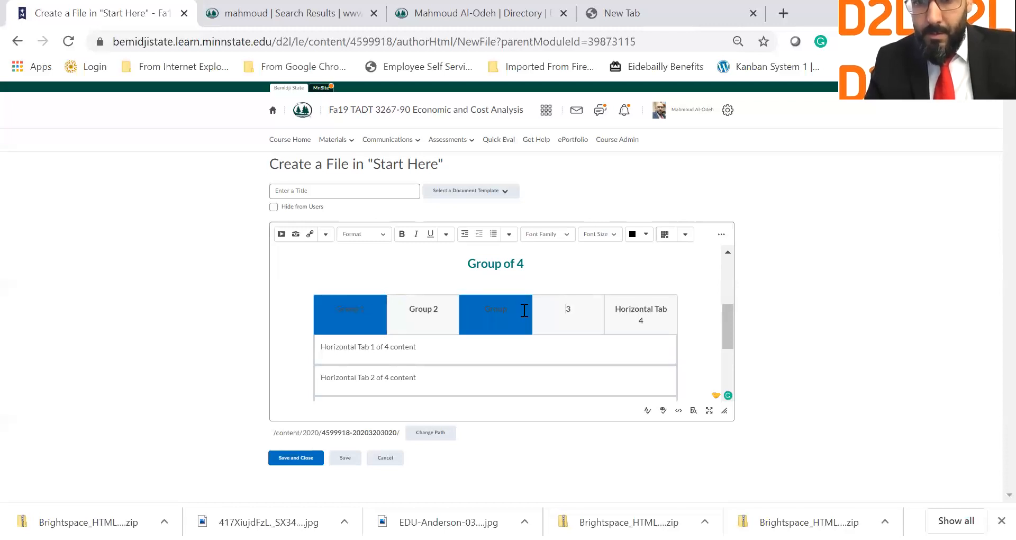
key(ctrl+z)
text(G)
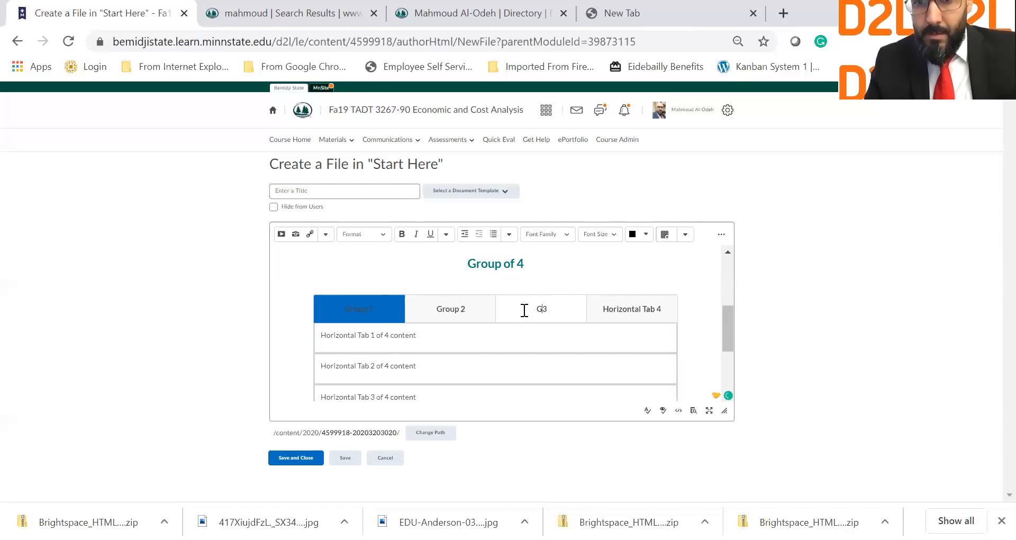
text(roup)
Step: Relabel the fourth tab 'Group 4' and add a new tab labelled 'Group 5'
drag(611, 308, 643, 308)
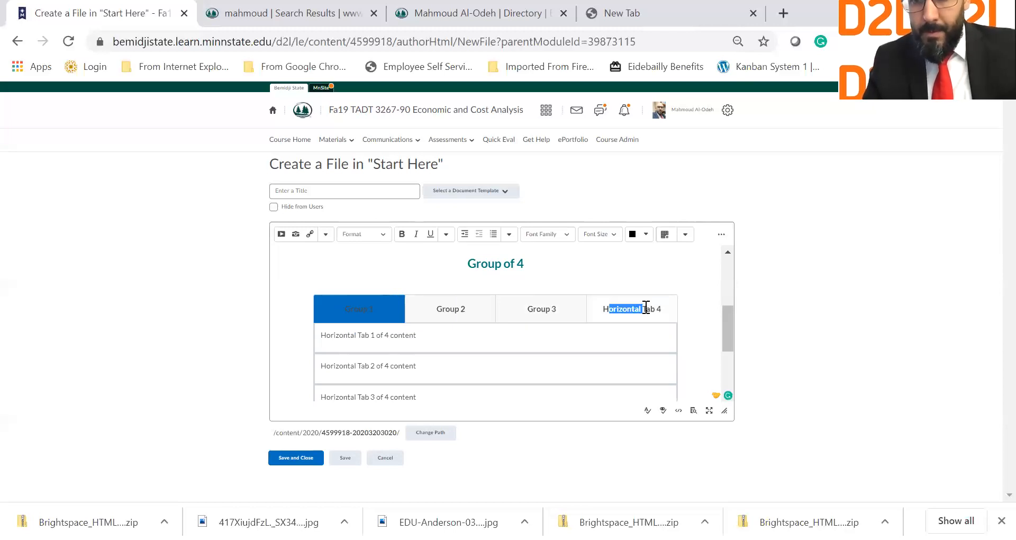
key(BackSpace)
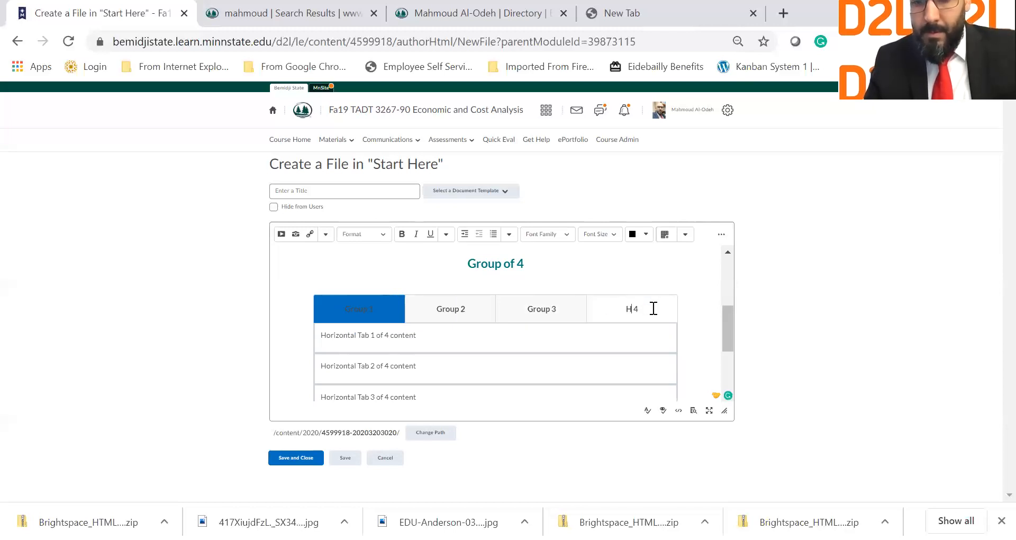
key(BackSpace)
text(Group)
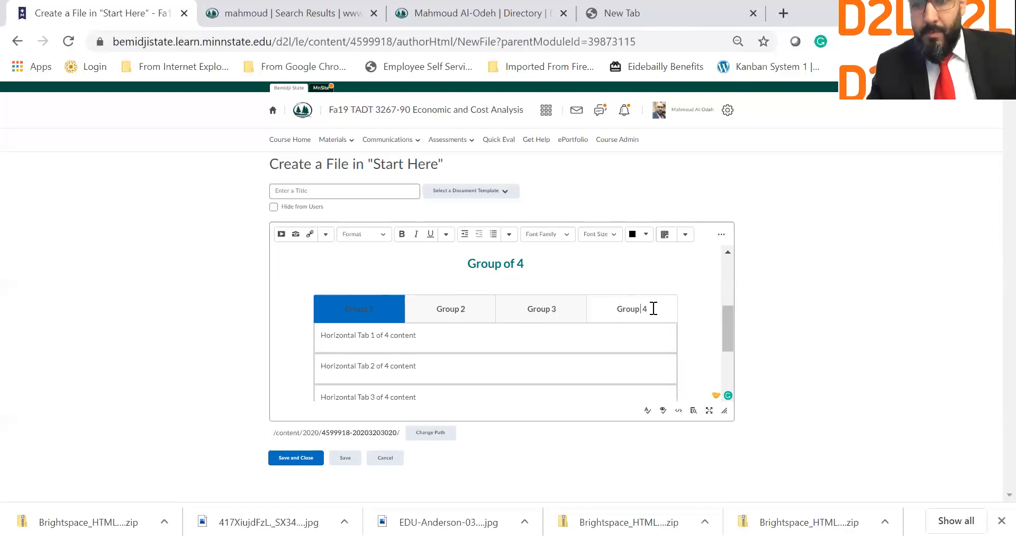
drag(653, 309, 617, 309)
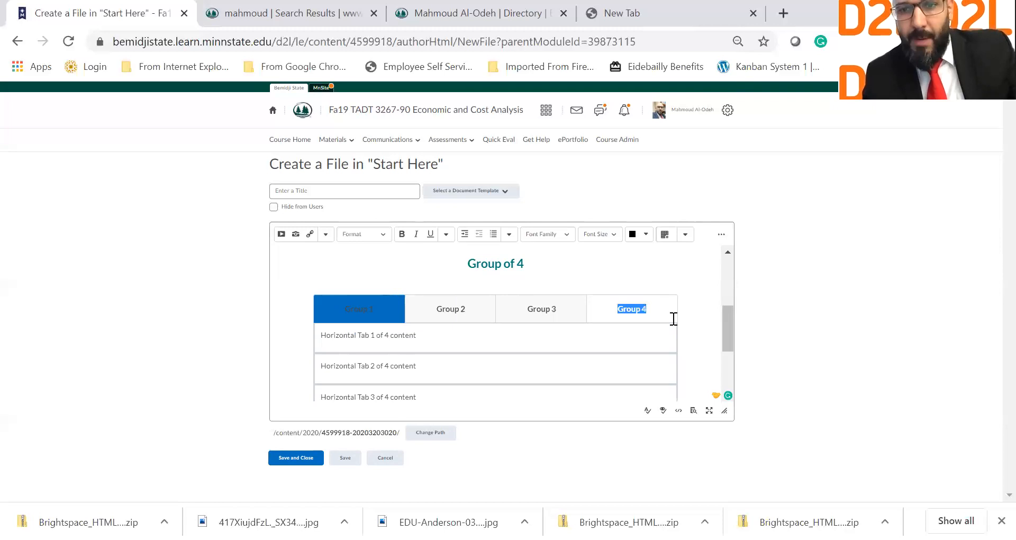
text(Group 4)
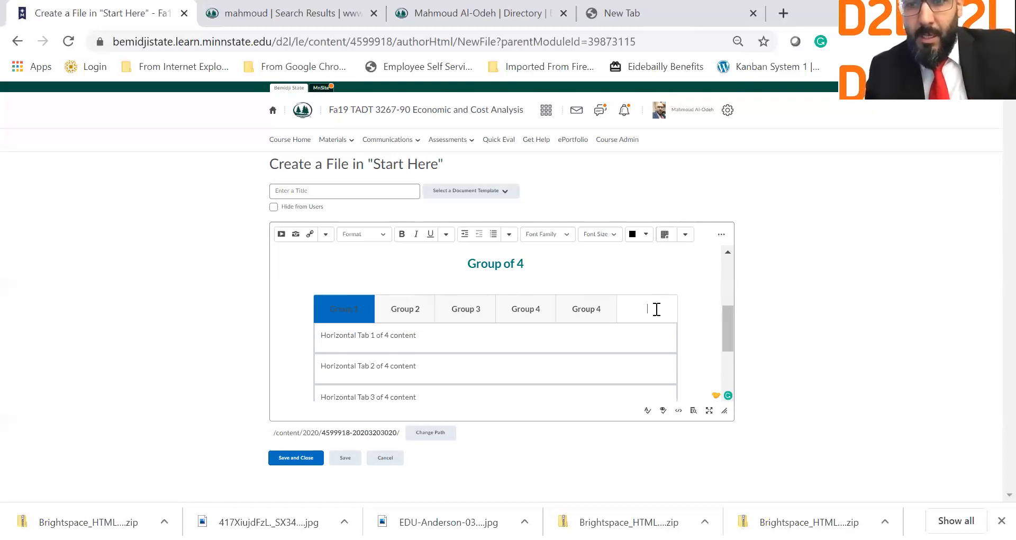
text(Grou)
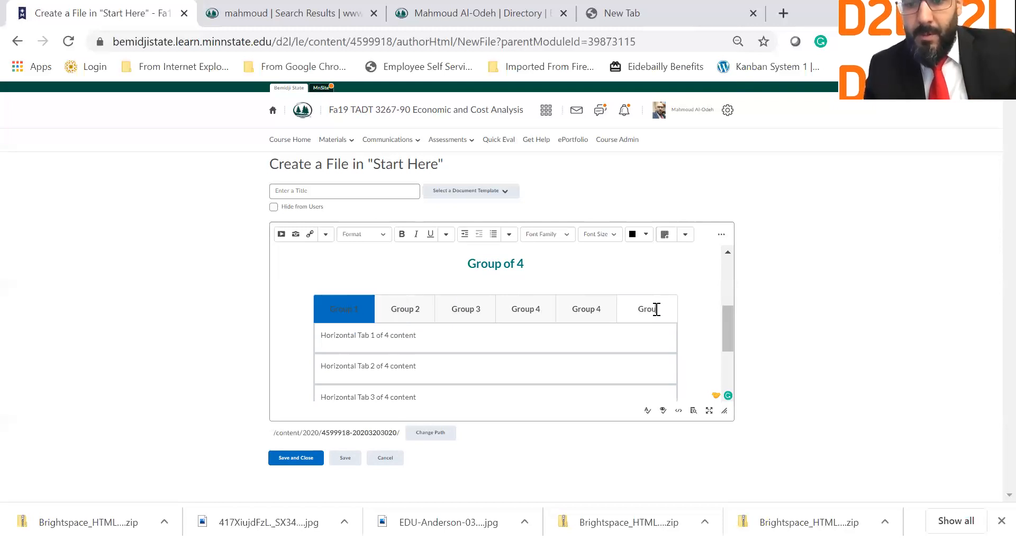
text(p 5)
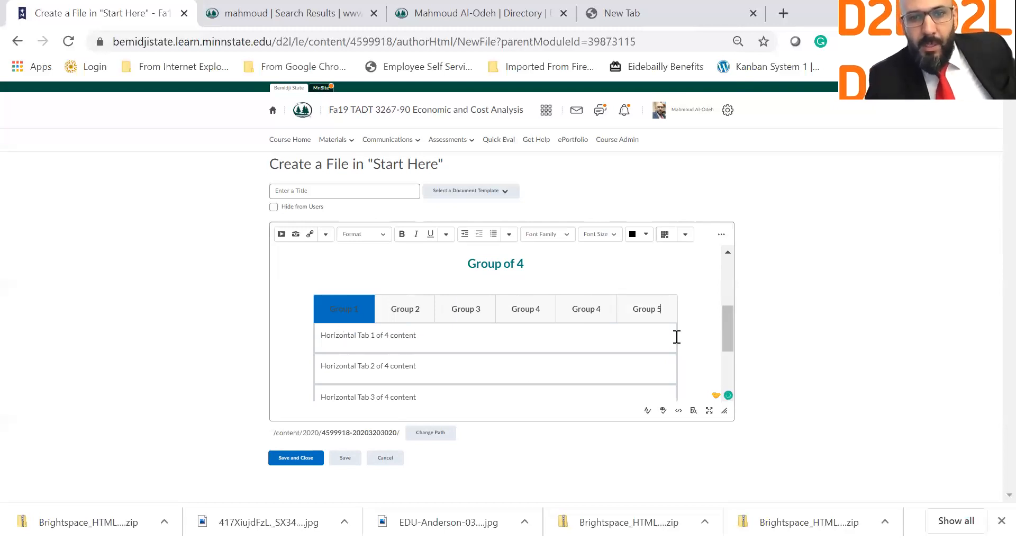
Step: Delete the end-copy note line and the Logo placeholder image
scroll(676, 336, down, 3)
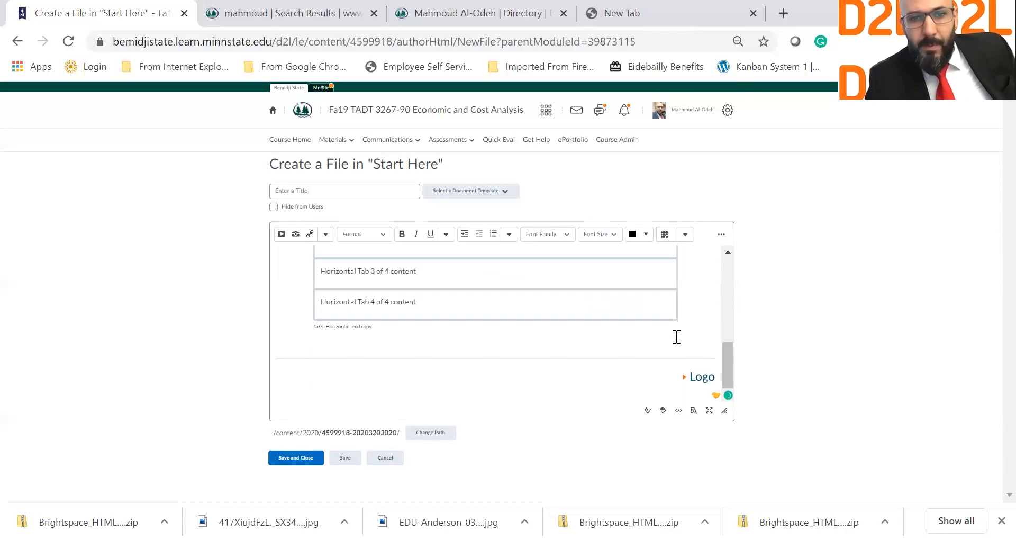
triple_click(311, 326)
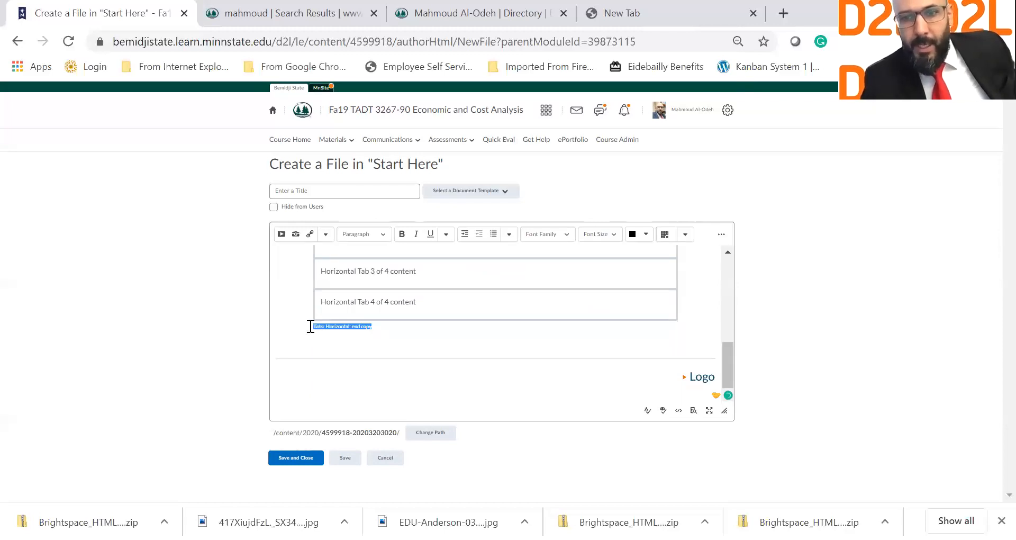
key(Delete)
click(698, 376)
click(310, 189)
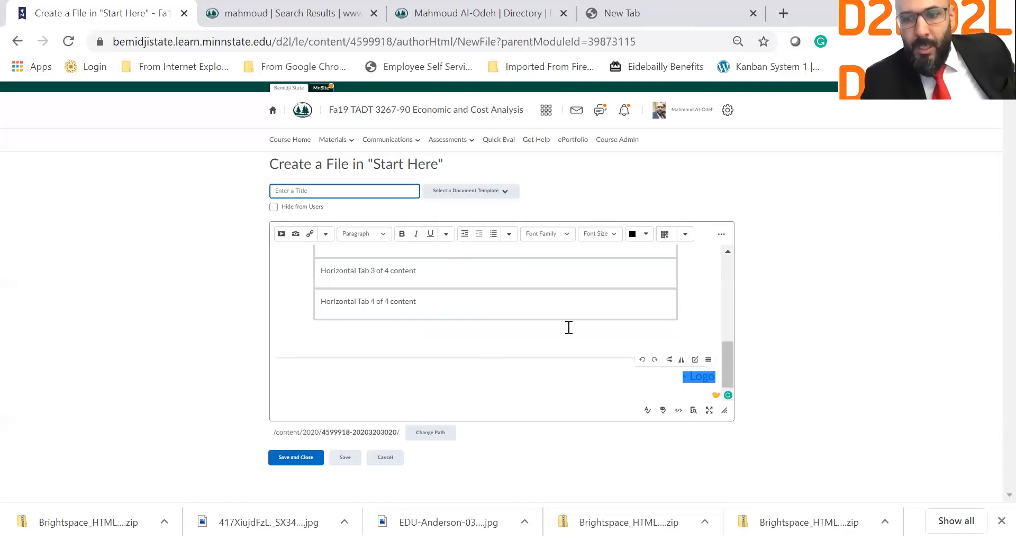
key(Delete)
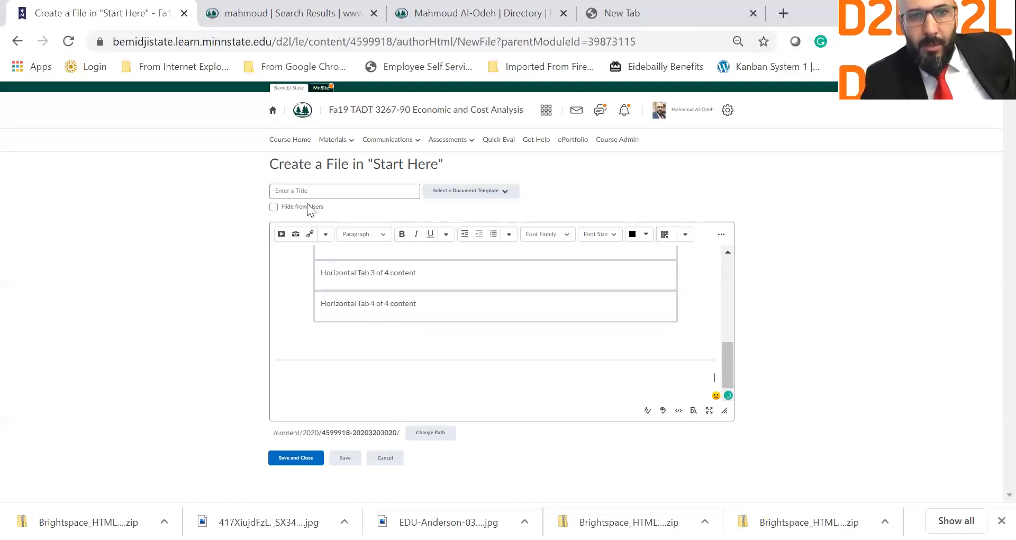
Step: Insert EDU-Anderson-031220.jpg from Course Offering Files with alt text 'BSU logo', then save
click(306, 241)
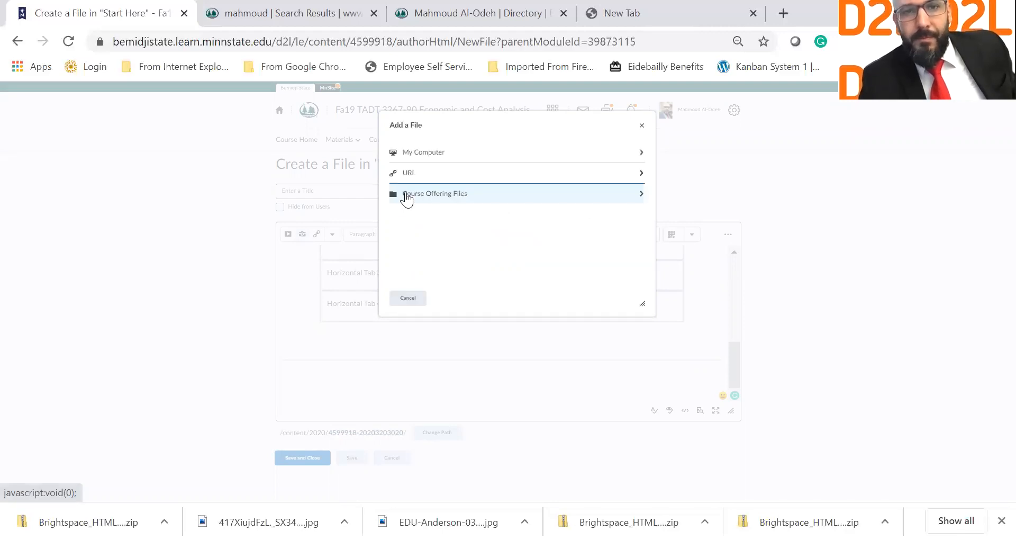
click(406, 196)
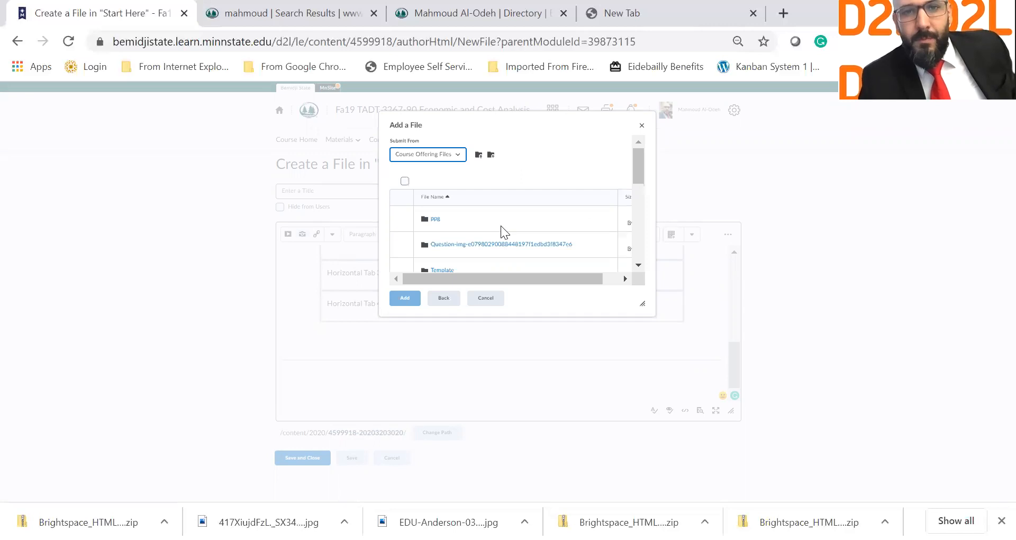
scroll(405, 259, down, 1)
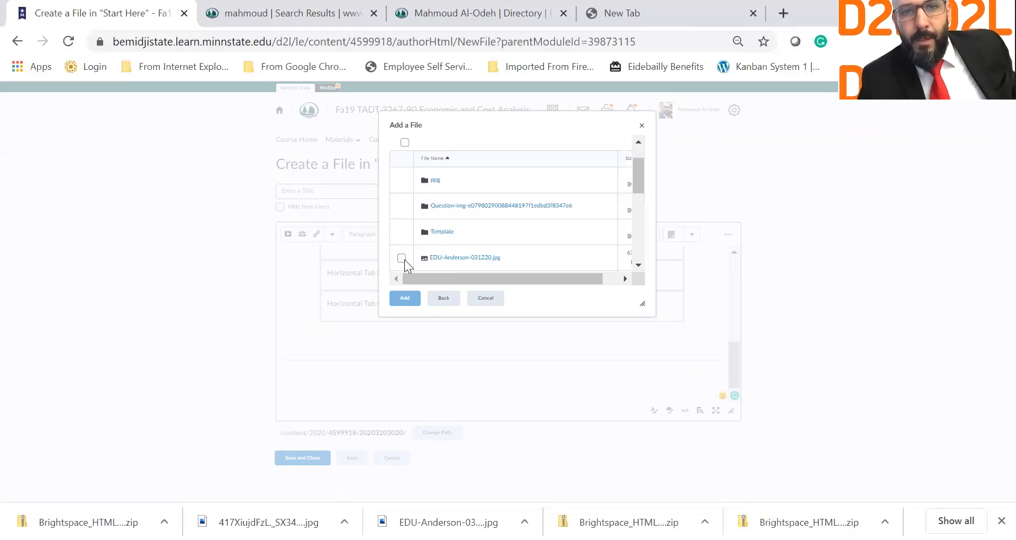
click(401, 258)
click(403, 299)
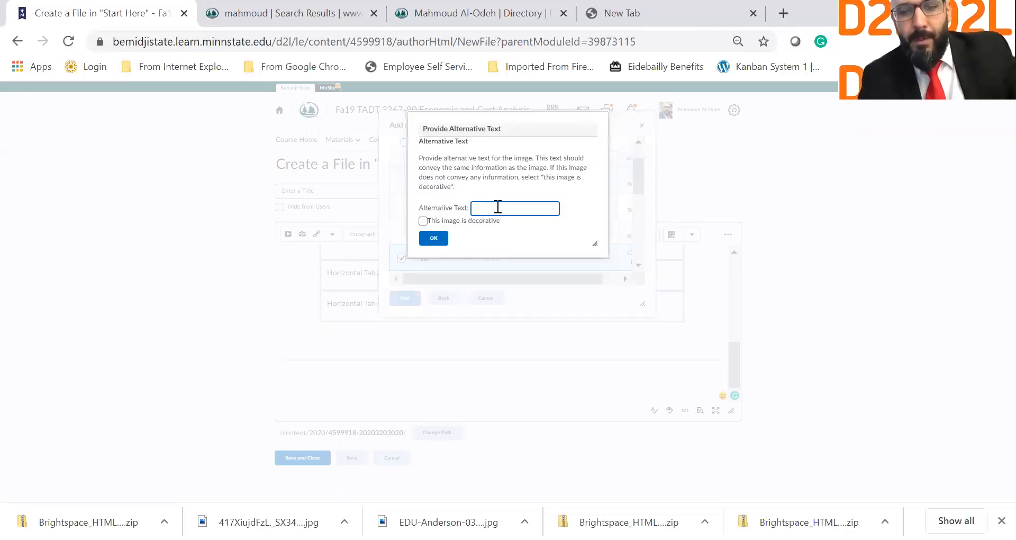
text(BSU lo)
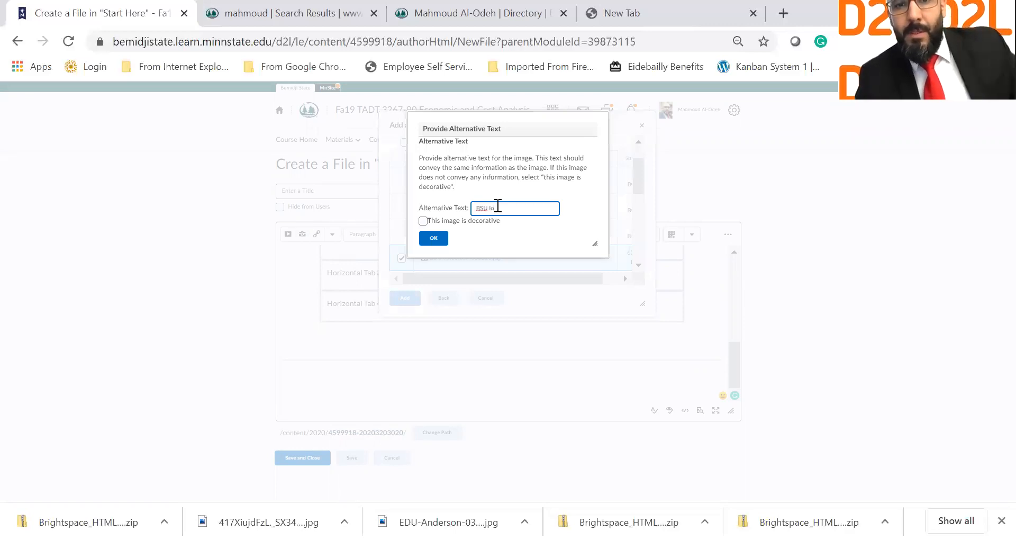
text(go)
click(441, 240)
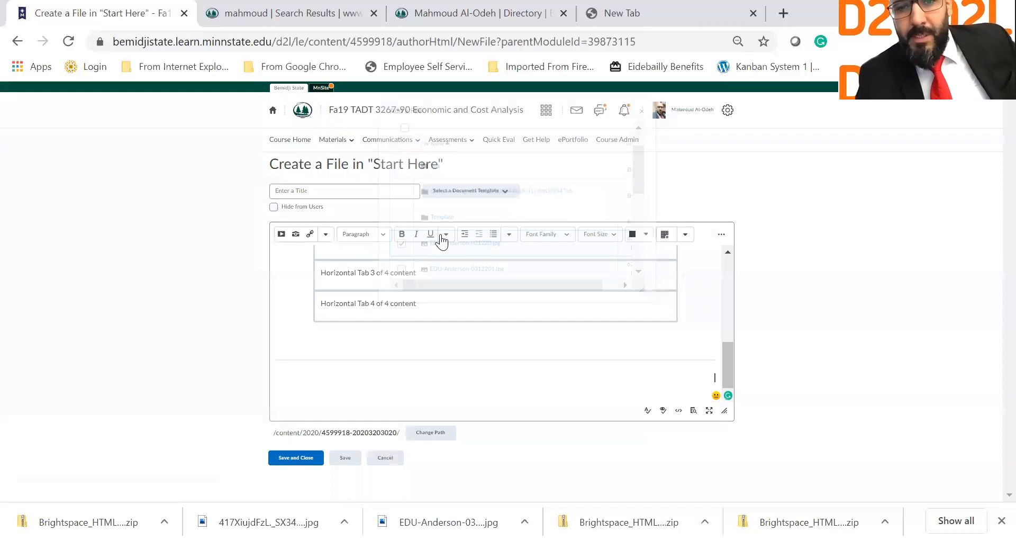
click(300, 458)
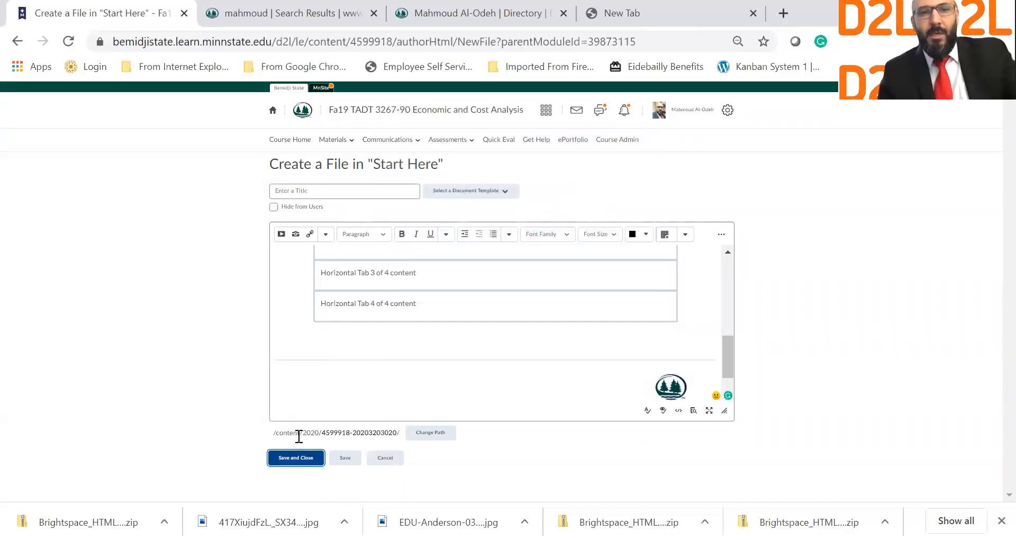
Step: Enter 'Groups' as the file's title and save it
click(354, 266)
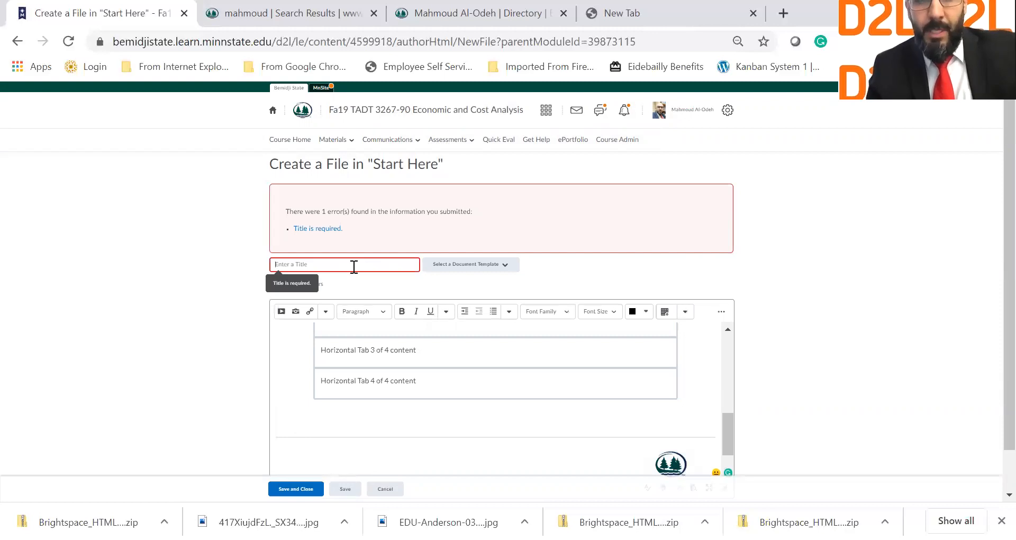
text(Groups)
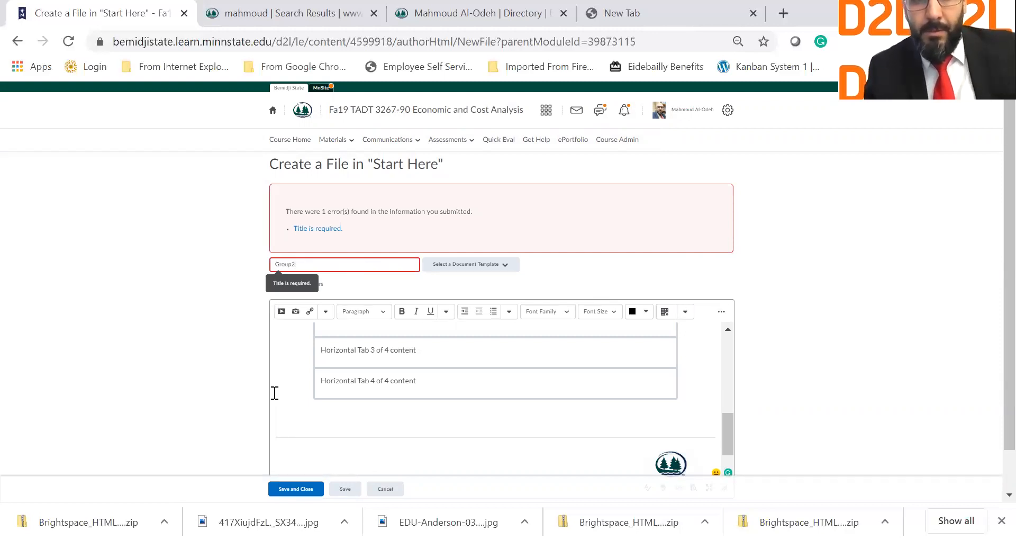
click(298, 489)
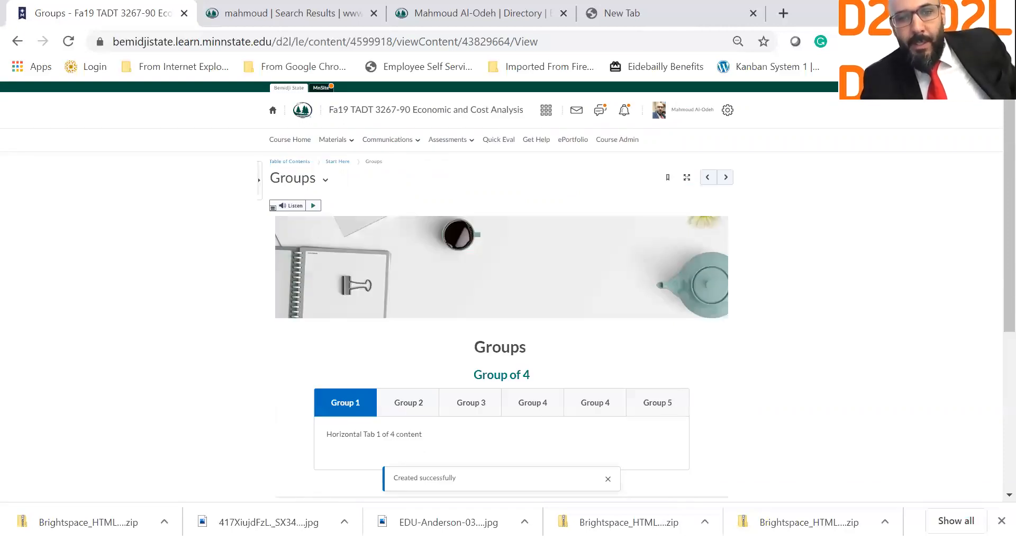
Step: Click through the Group 2 to Group 5 tabs to check their content
scroll(412, 328, down, 2)
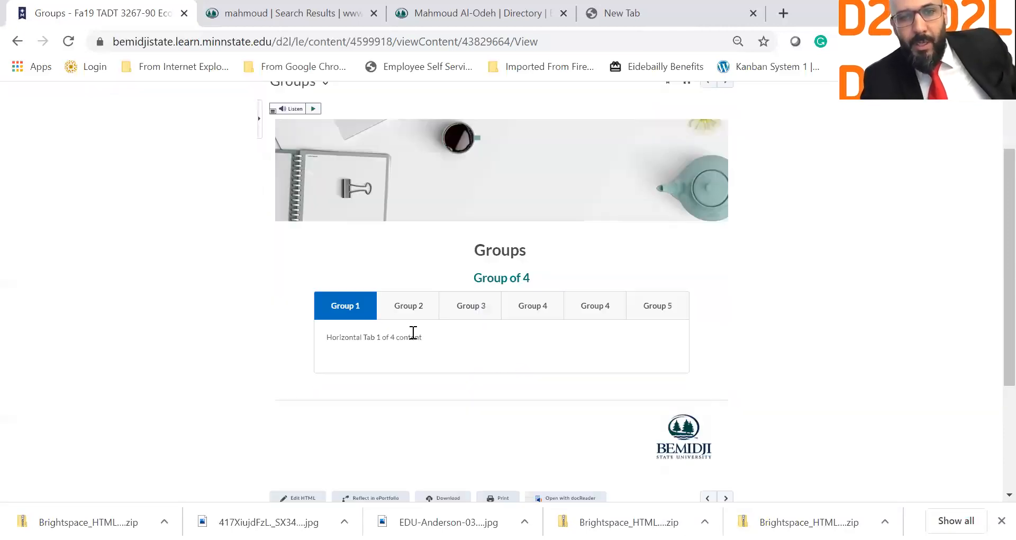
click(412, 315)
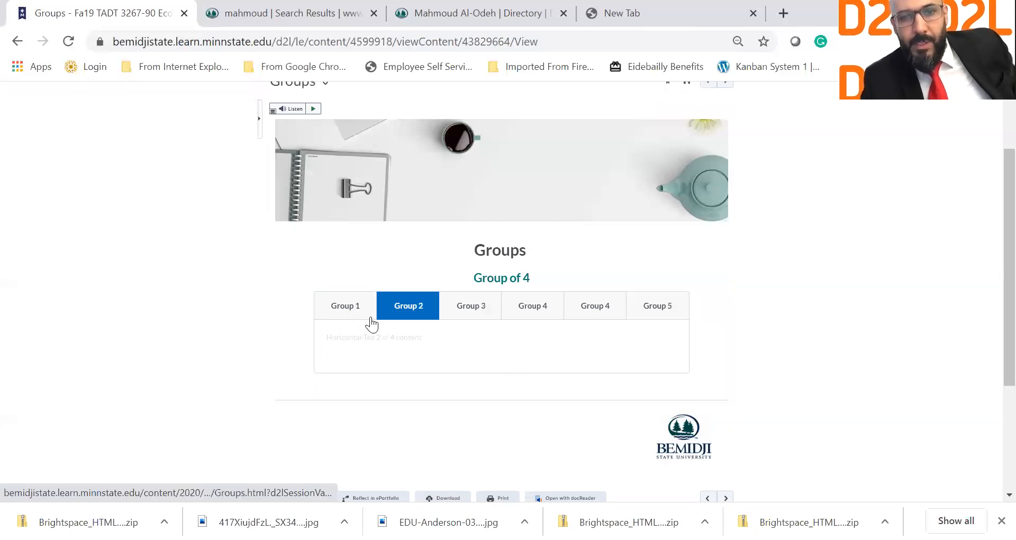
click(351, 320)
click(416, 315)
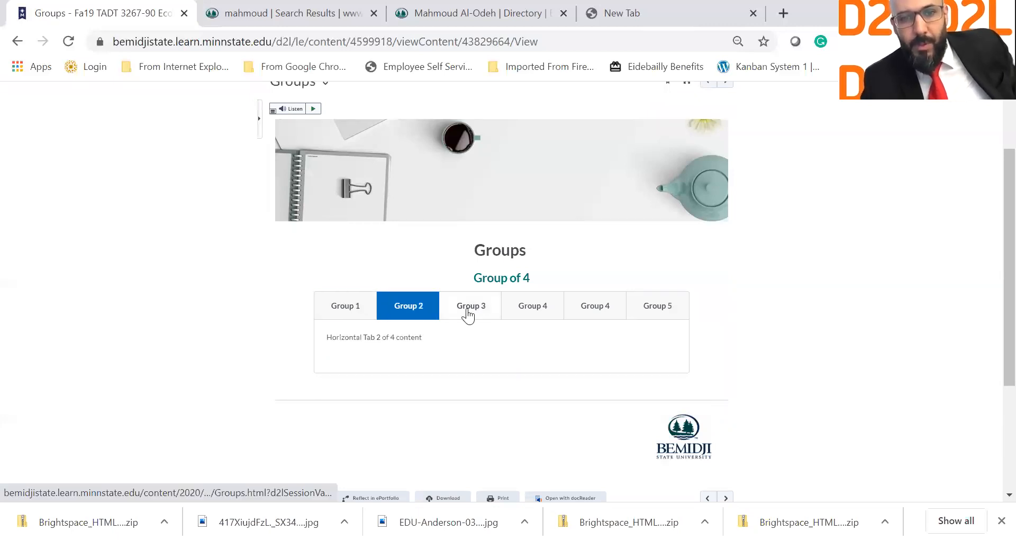
click(512, 317)
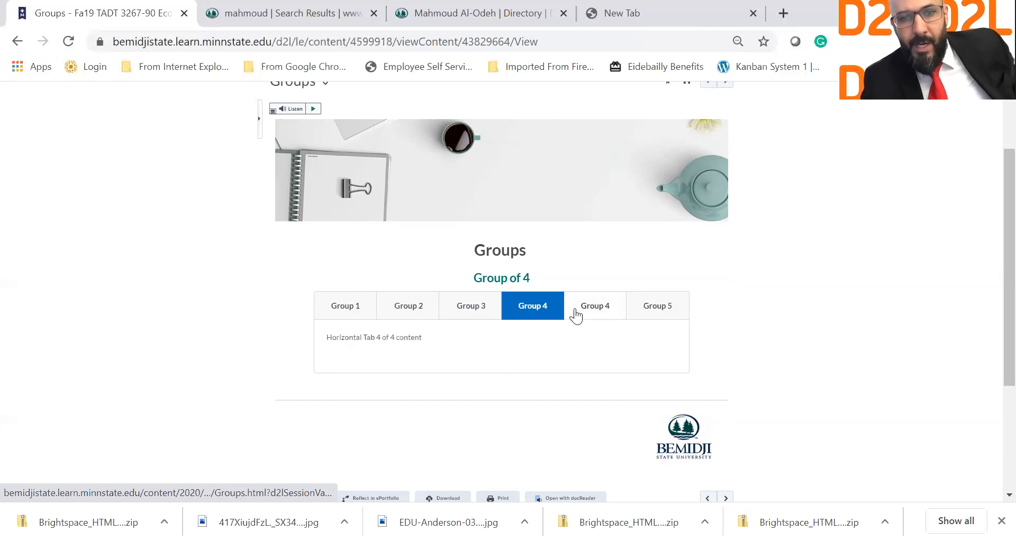
click(643, 316)
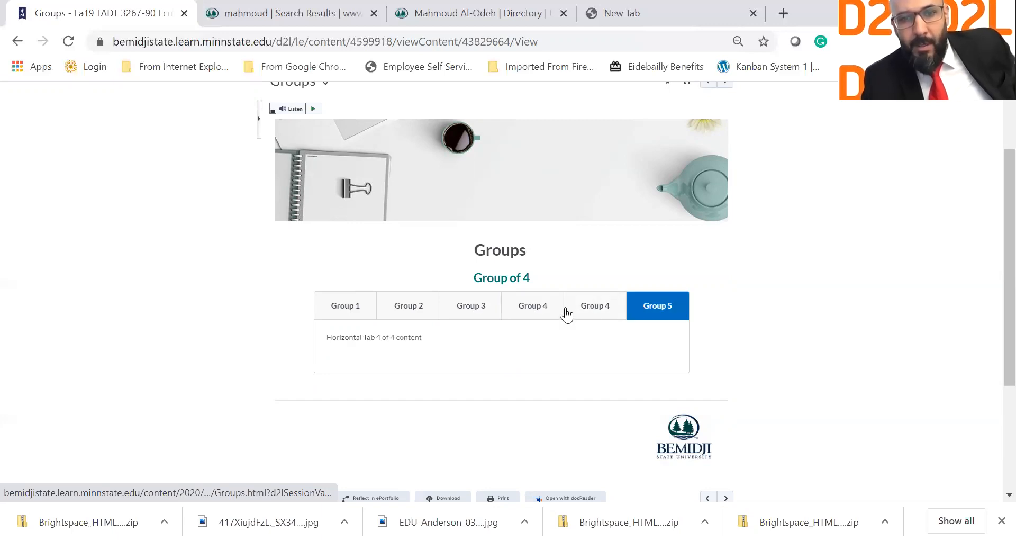
click(607, 310)
click(647, 309)
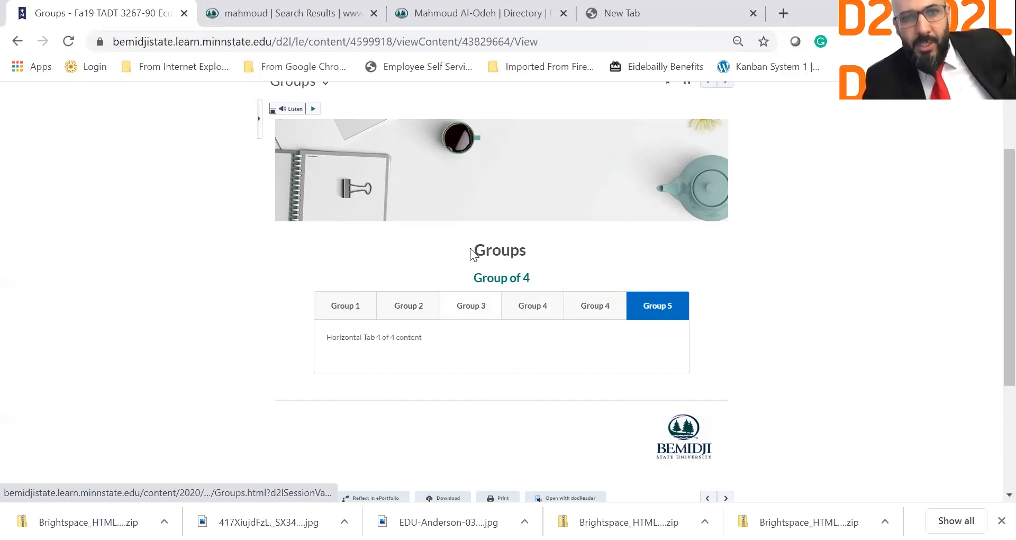
Step: Choose Edit HTML from the Groups page's title dropdown
scroll(329, 180, up, 2)
click(325, 180)
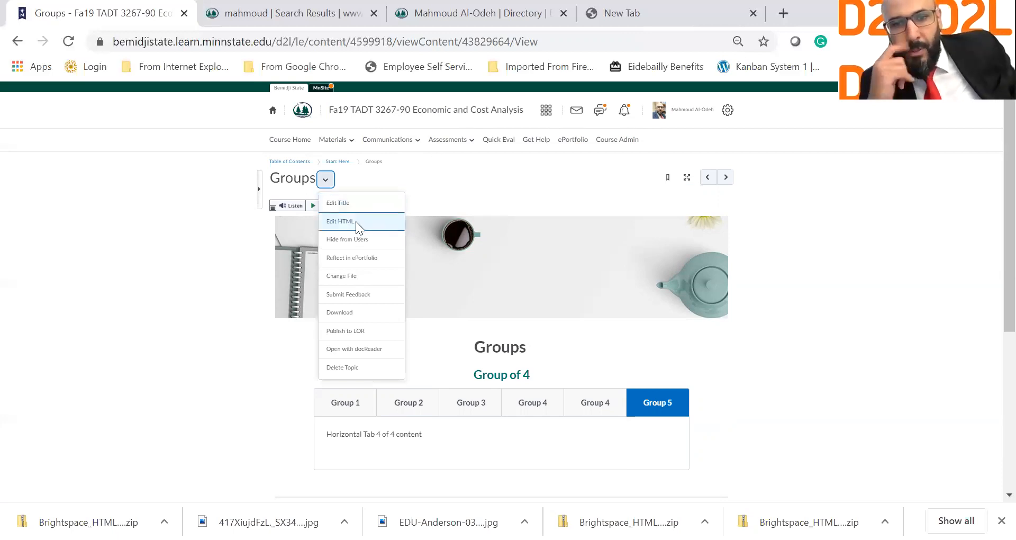
click(356, 221)
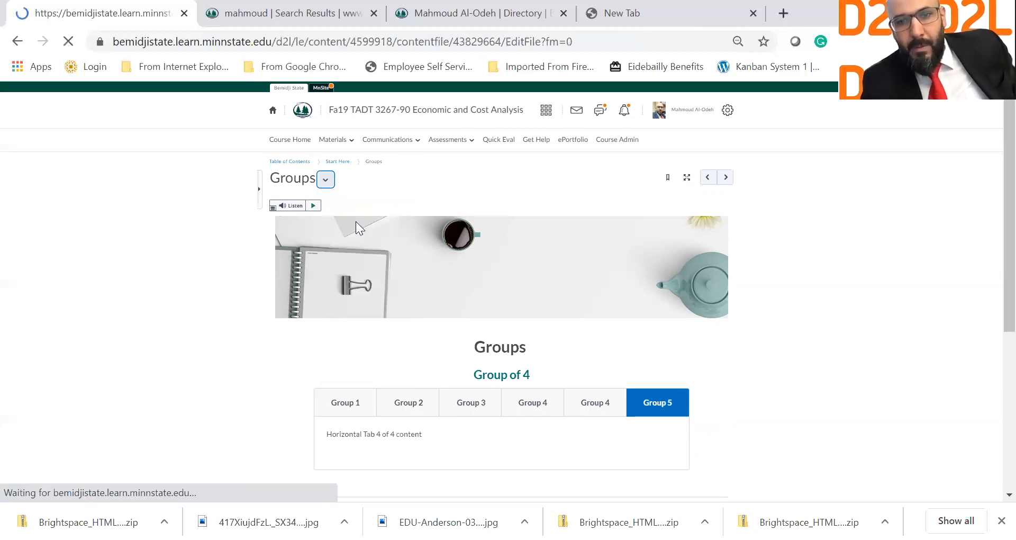
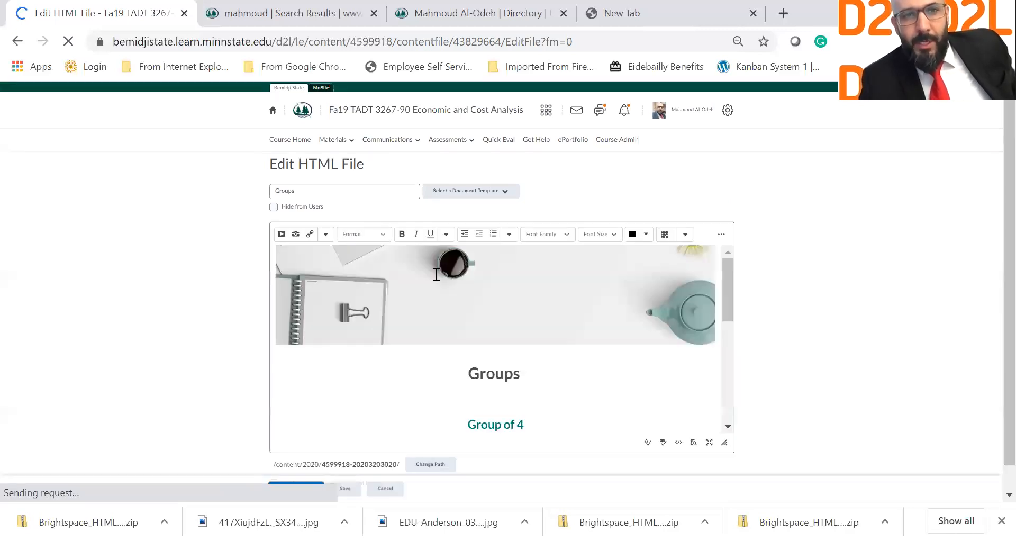
Step: Replace all four placeholder tab rows with 'Name 1 group 1' by typing it once and pasting
scroll(436, 274, down, 2)
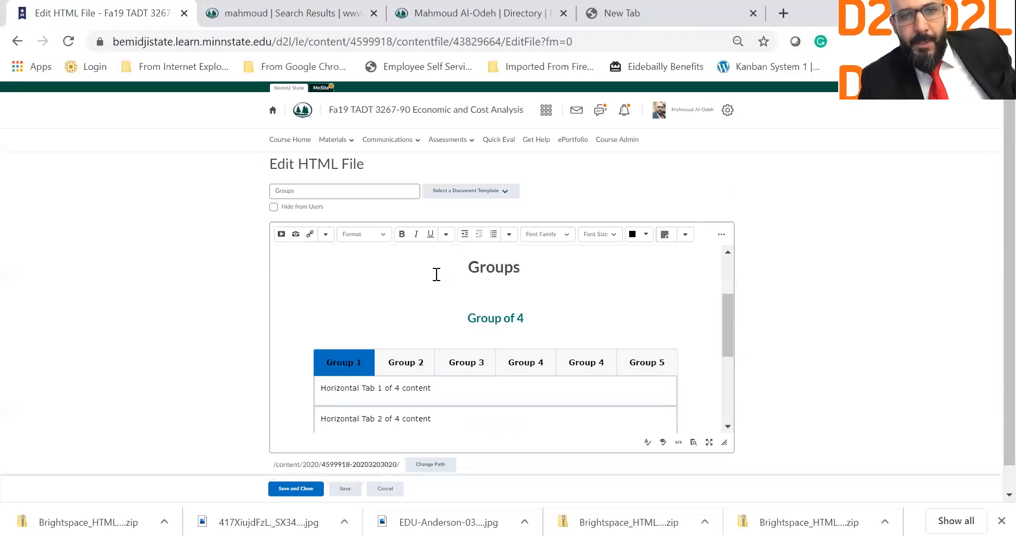
scroll(355, 304, down, 2)
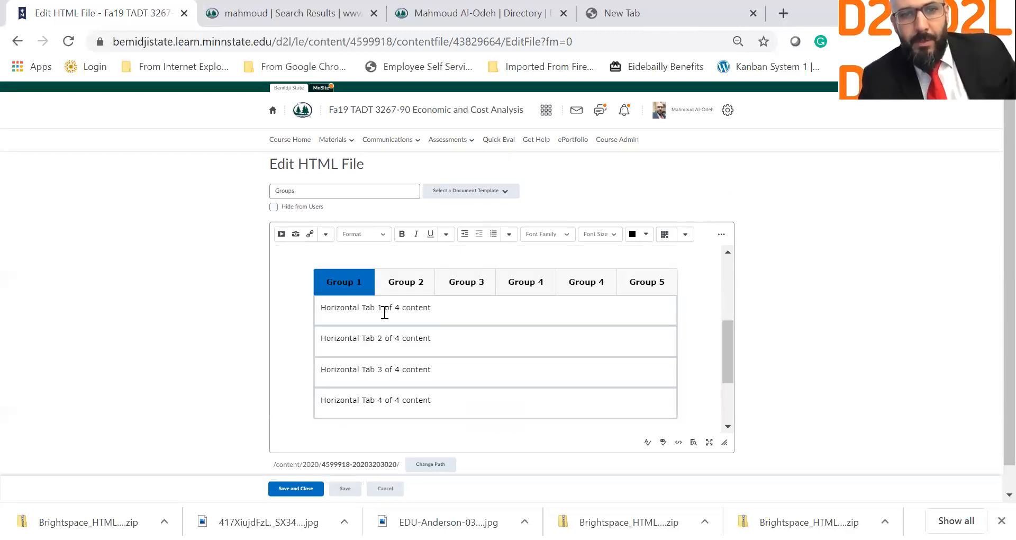
triple_click(330, 312)
text(Name 1 group 1)
key(ctrl+a)
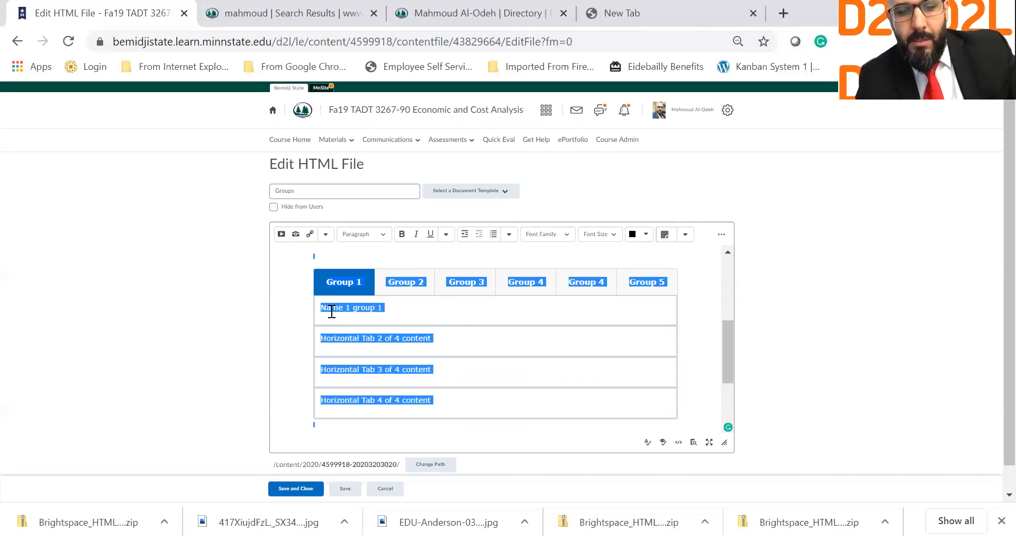
key(shift+Home)
key(ctrl+c)
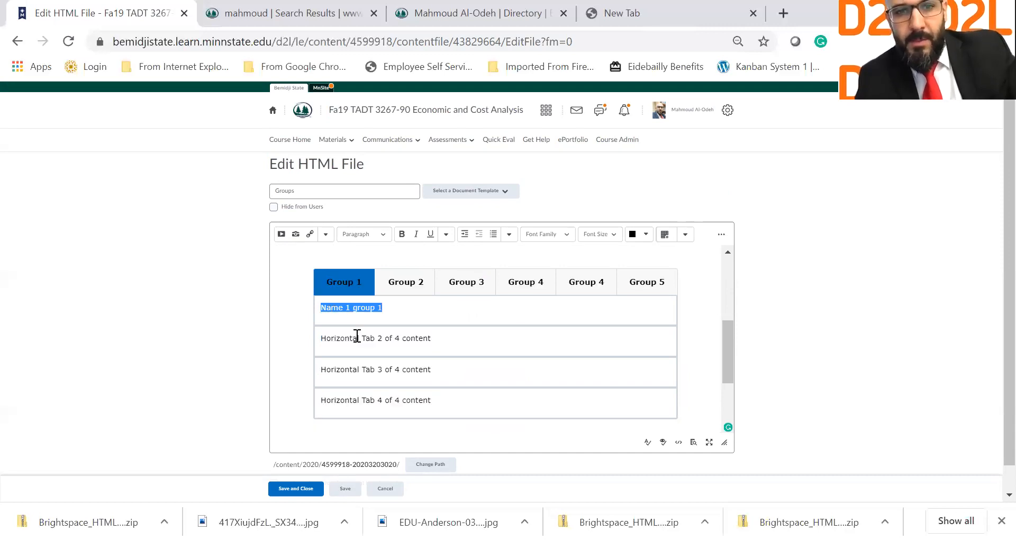
triple_click(357, 335)
key(ctrl+v)
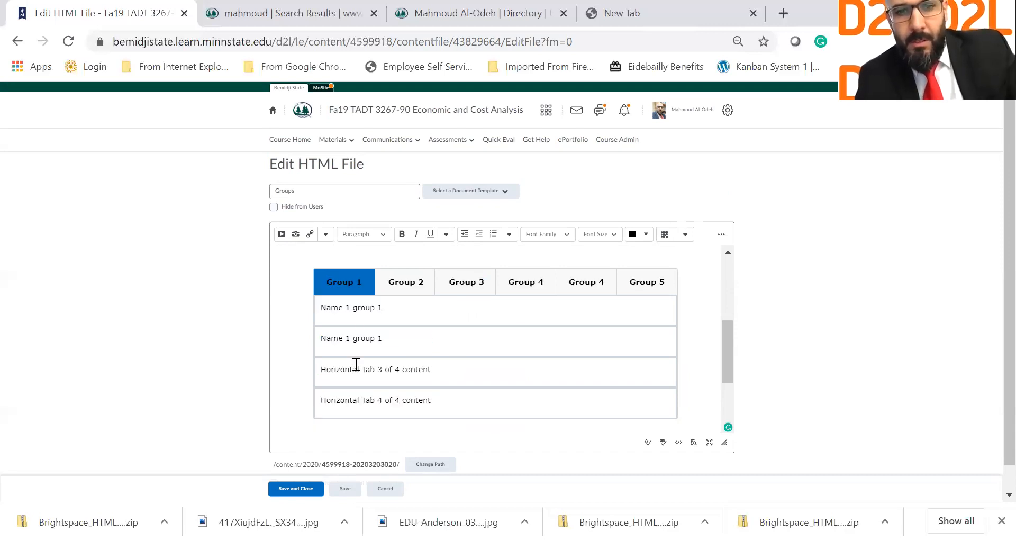
triple_click(354, 378)
key(ctrl+v)
double_click(354, 396)
key(ctrl+v)
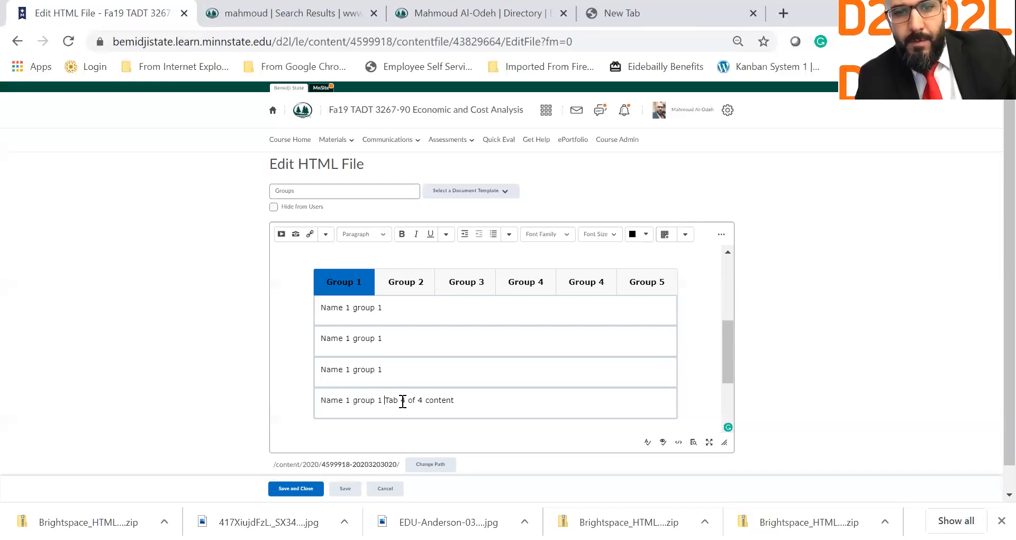
key(Delete)
key(Delete)
key(Delete)
key(Delete)
key(Delete)
key(Delete)
key(Delete)
key(Delete)
key(Delete)
key(Delete)
key(Delete)
key(Delete)
key(Delete)
key(Delete)
key(Delete)
key(Delete)
key(Delete)
key(Delete)
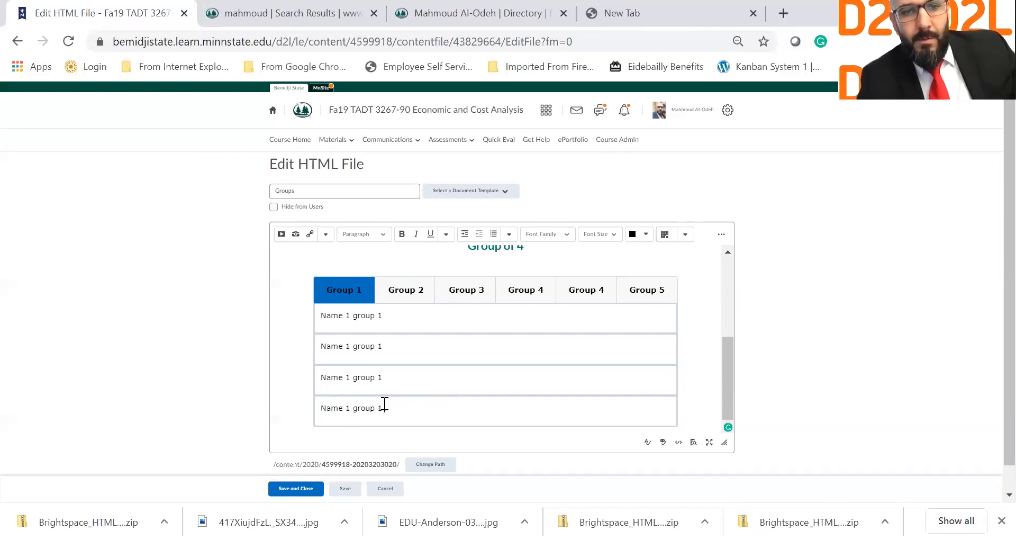
Step: Try changing the rows' trailing group numbers to 2, 3 and 4, then undo it
double_click(380, 346)
text(2)
click(386, 372)
key(BackSpace)
text(3)
click(393, 414)
key(BackSpace)
key(ctrl+z)
key(ctrl+z)
key(ctrl+z)
Step: Renumber rows two to four to read Name 2, Name 3 and Name 4 group 1
key(BackSpace)
text(2)
click(352, 380)
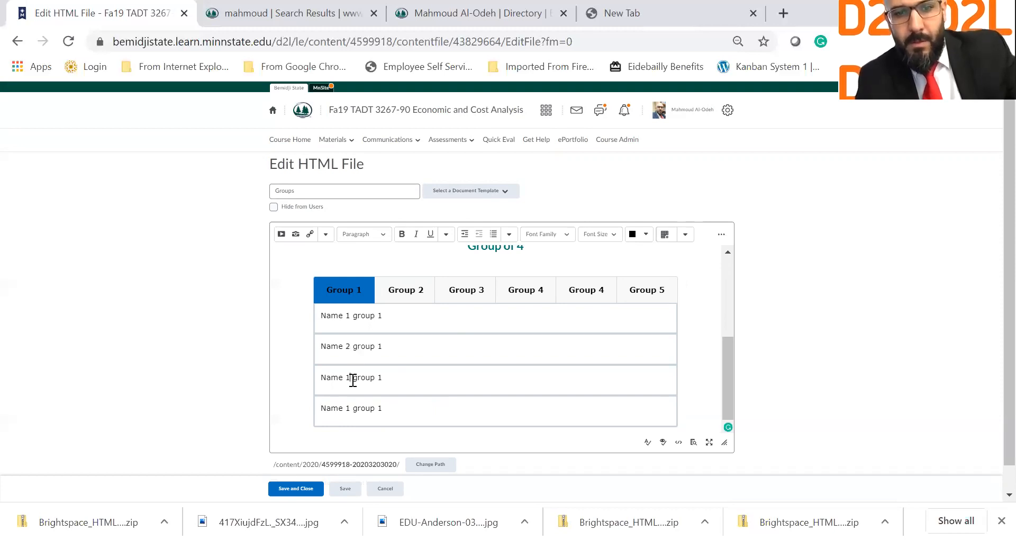
key(BackSpace)
text(3)
click(352, 408)
key(BackSpace)
text(4)
right_click(357, 409)
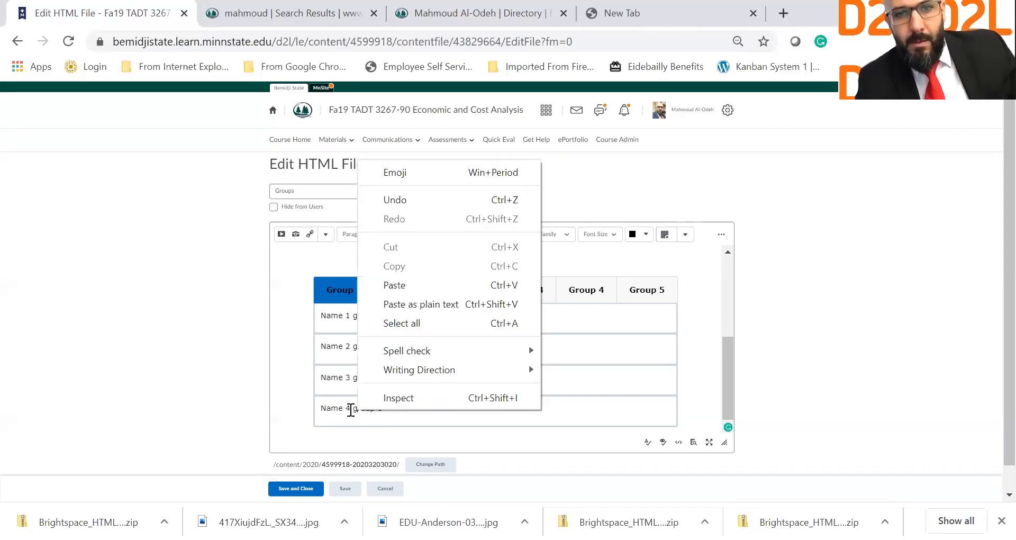
scroll(607, 379, down, 1)
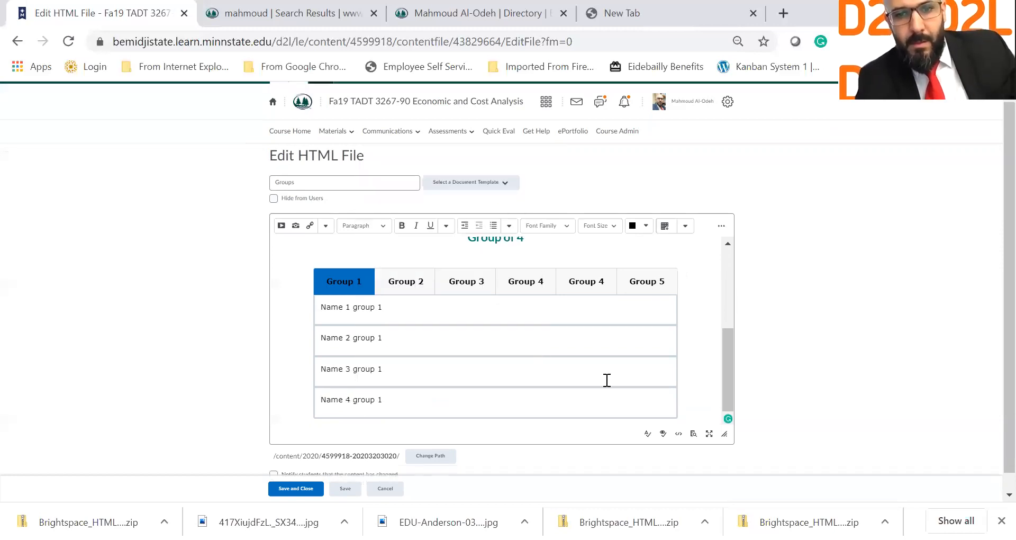
scroll(614, 385, down, 1)
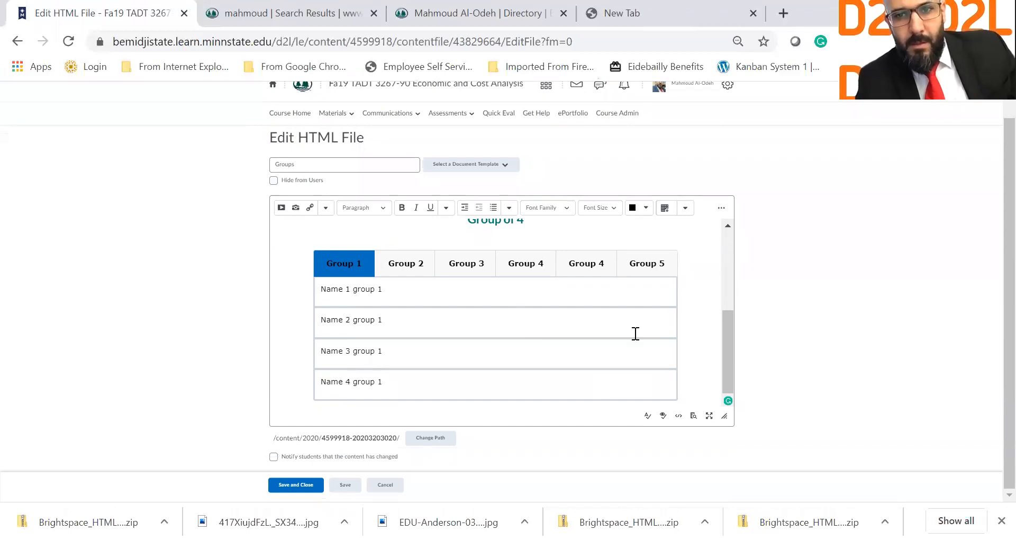
scroll(635, 333, up, 1)
Step: Check the table options, click into the Group 2 header, and preview the Groups page
click(685, 212)
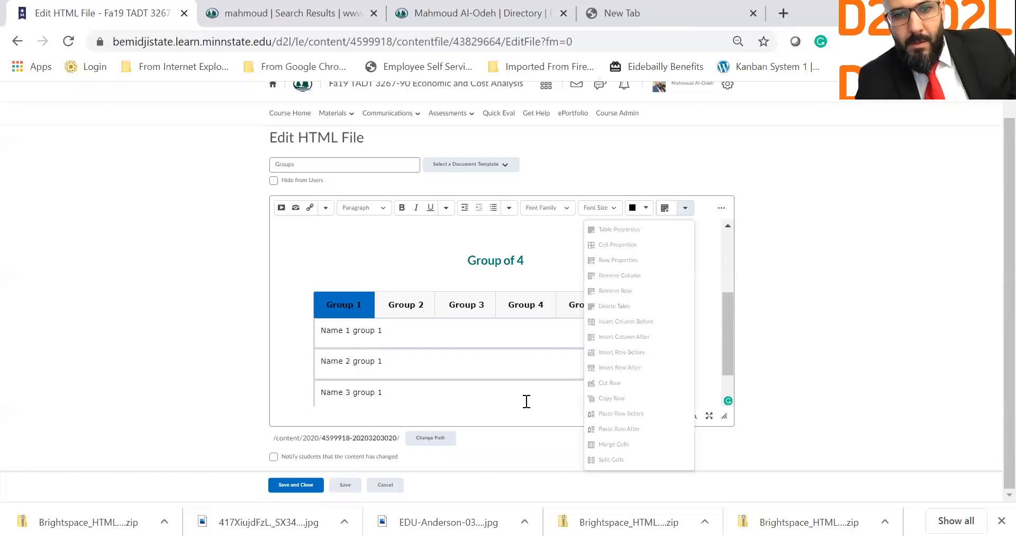
scroll(604, 400, down, 1)
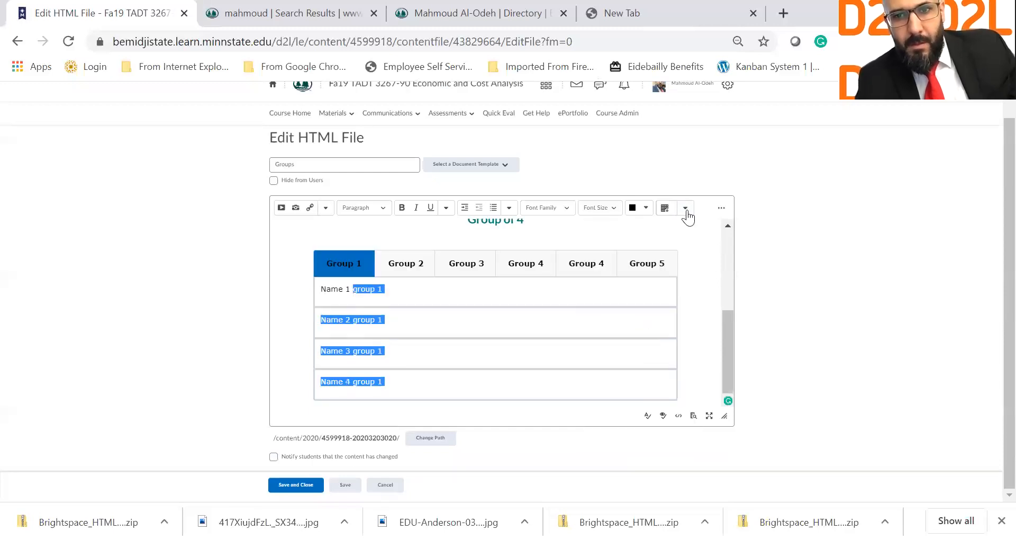
click(685, 209)
click(327, 259)
click(390, 261)
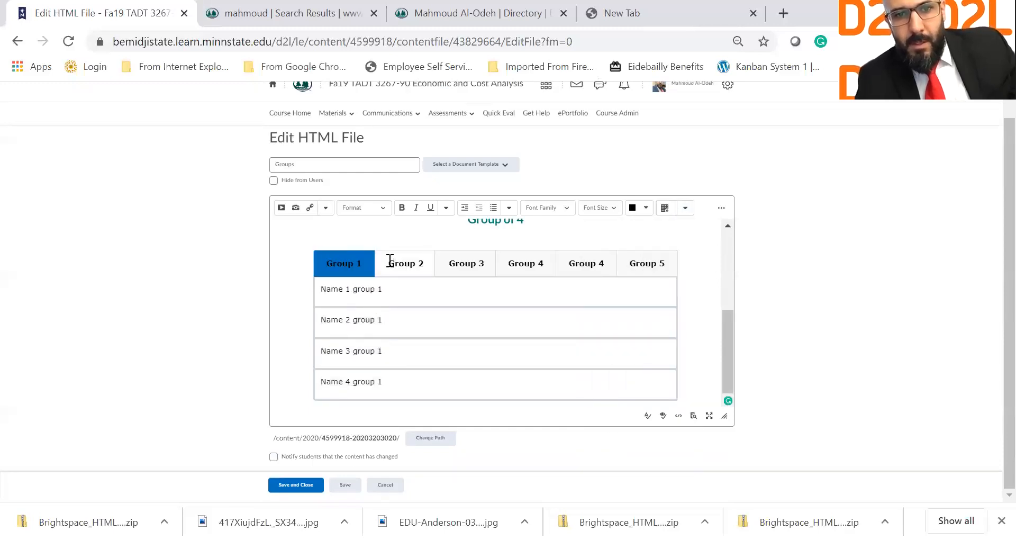
click(415, 265)
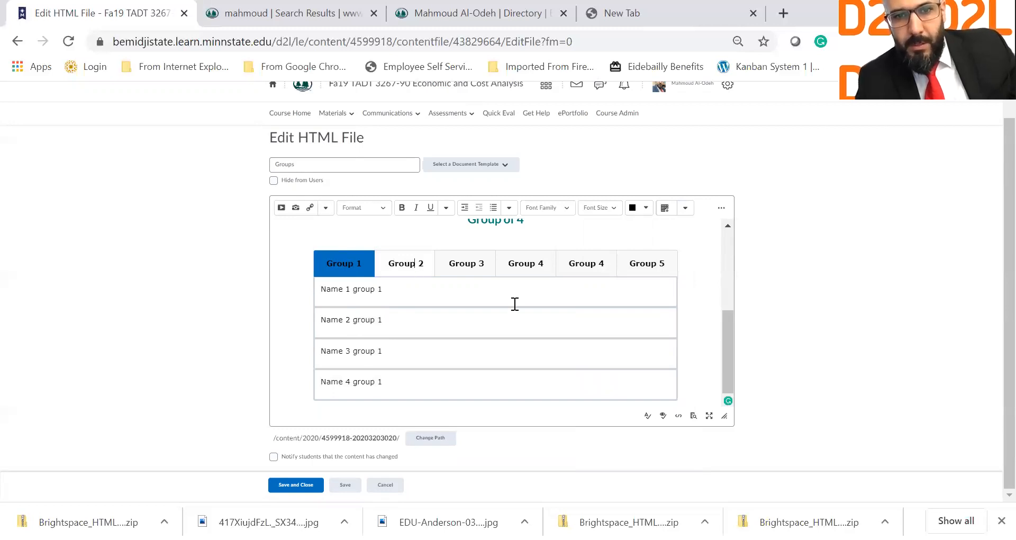
click(407, 263)
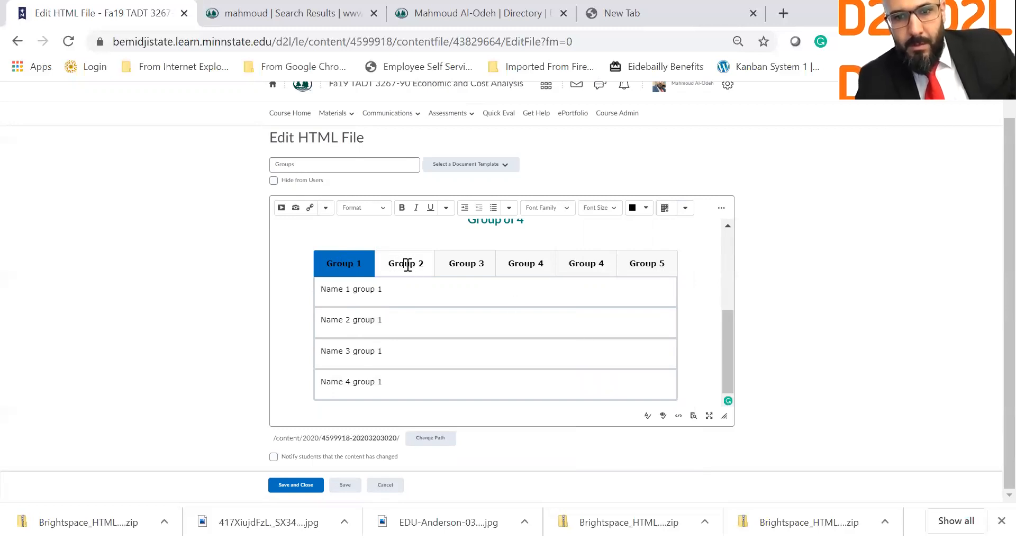
click(693, 415)
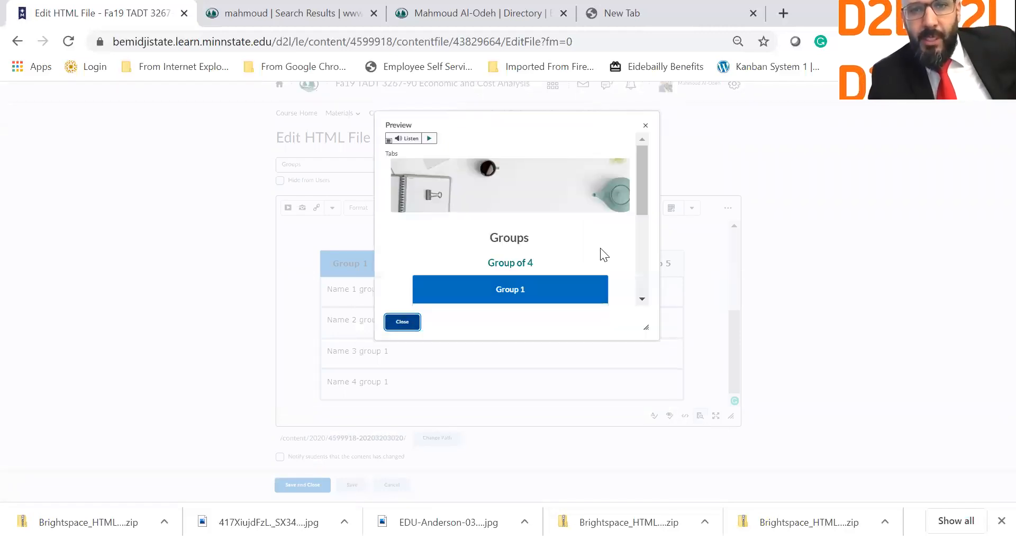
Step: View the Group 3 and Group 4 tabs in the preview, then close it
scroll(521, 177, down, 4)
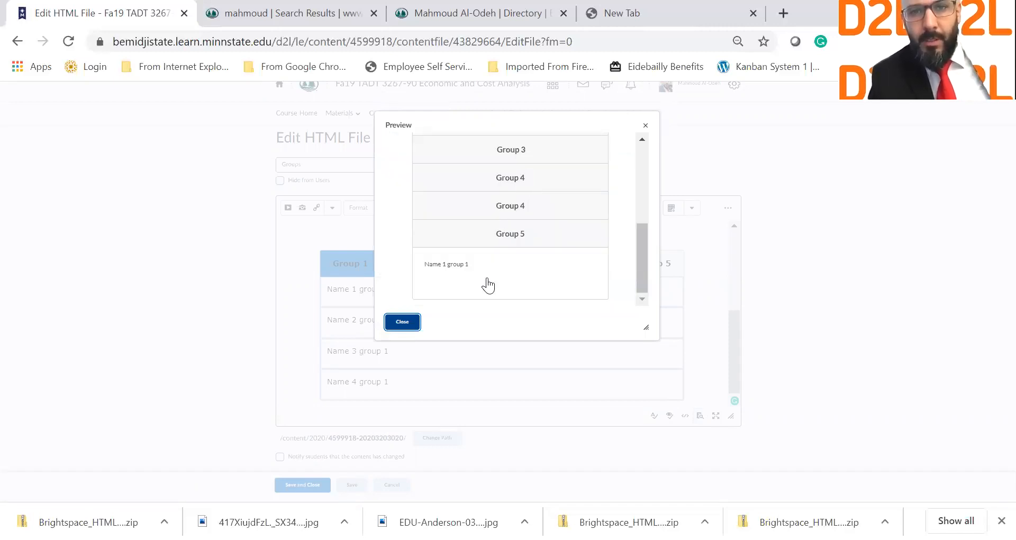
scroll(487, 284, up, 5)
scroll(487, 285, down, 3)
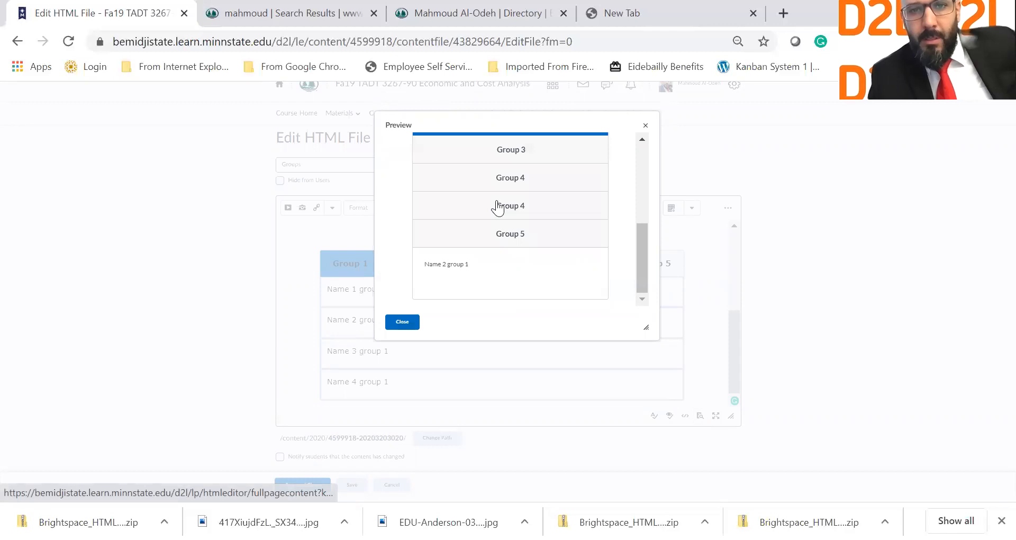
click(502, 156)
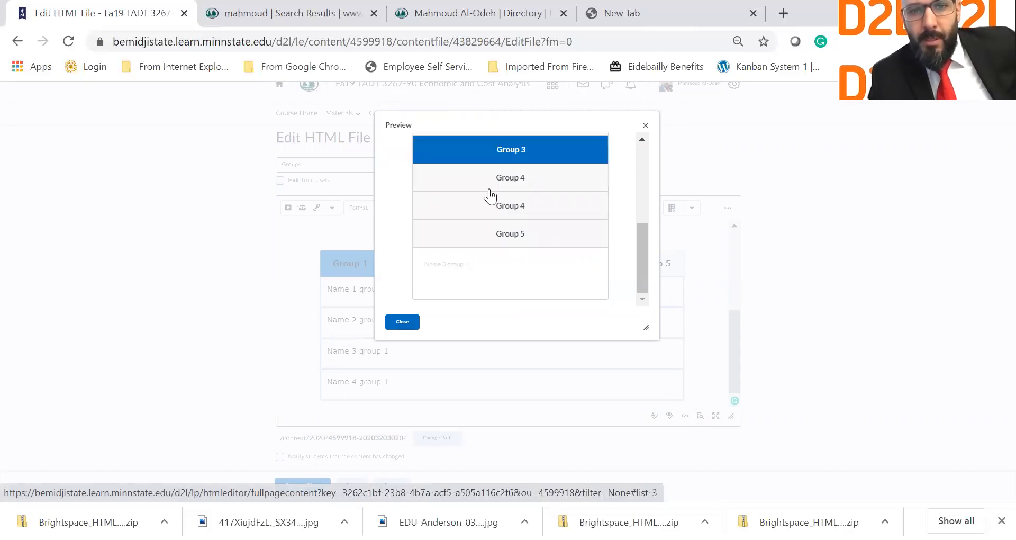
click(491, 182)
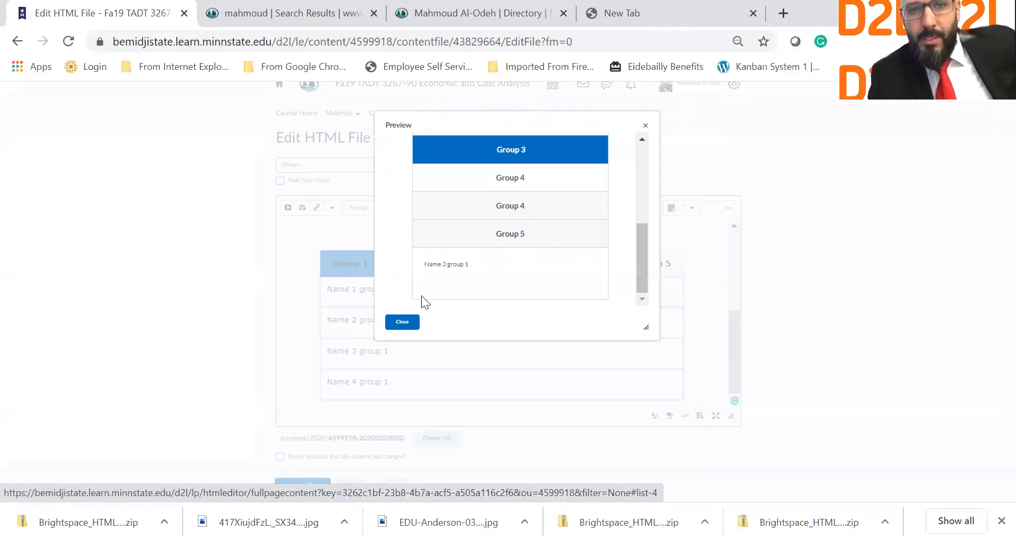
click(406, 324)
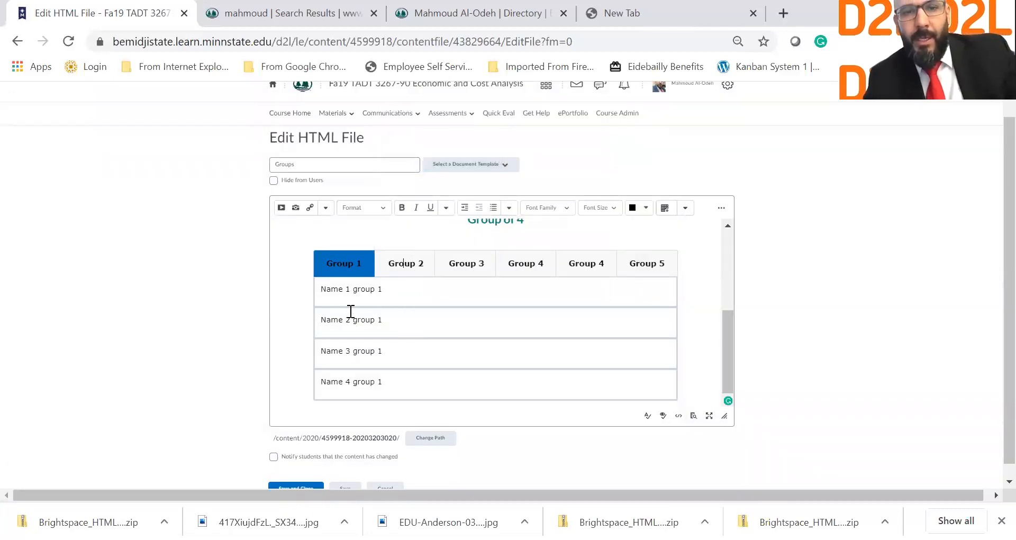
Step: Change rows one and two to 'Names in group 1' and 'Names in group 2'
double_click(350, 288)
text(s in)
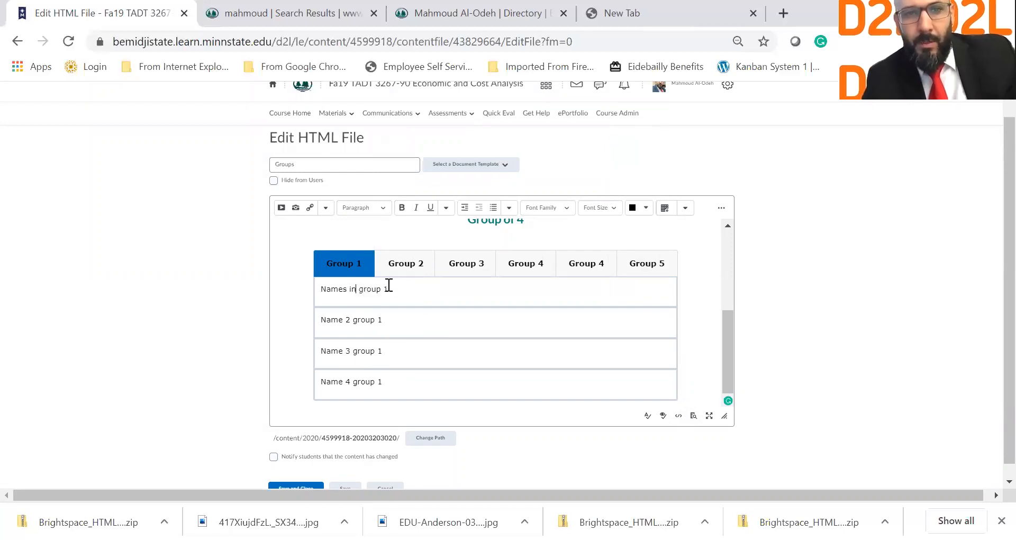
double_click(350, 319)
text(s in)
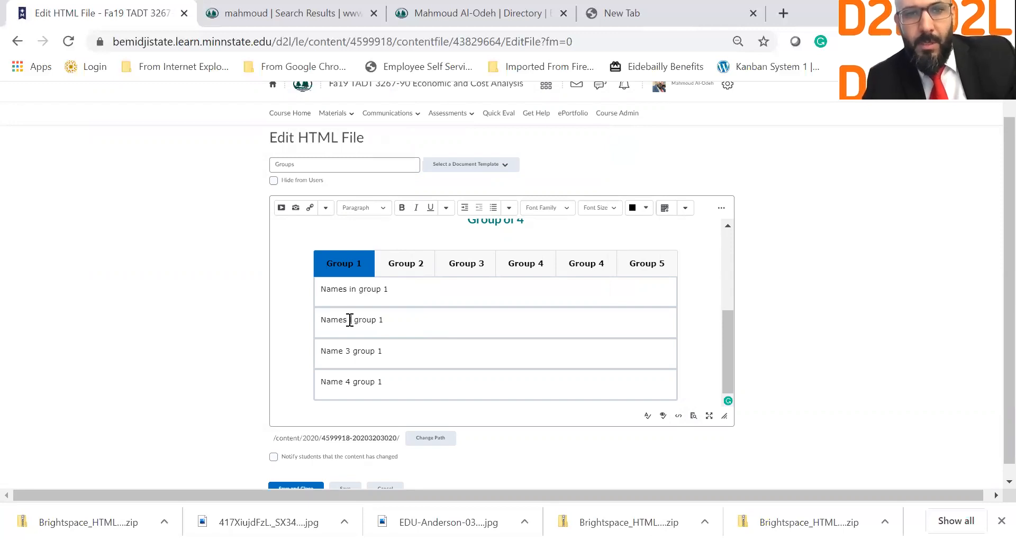
click(391, 317)
key(BackSpace)
text(2)
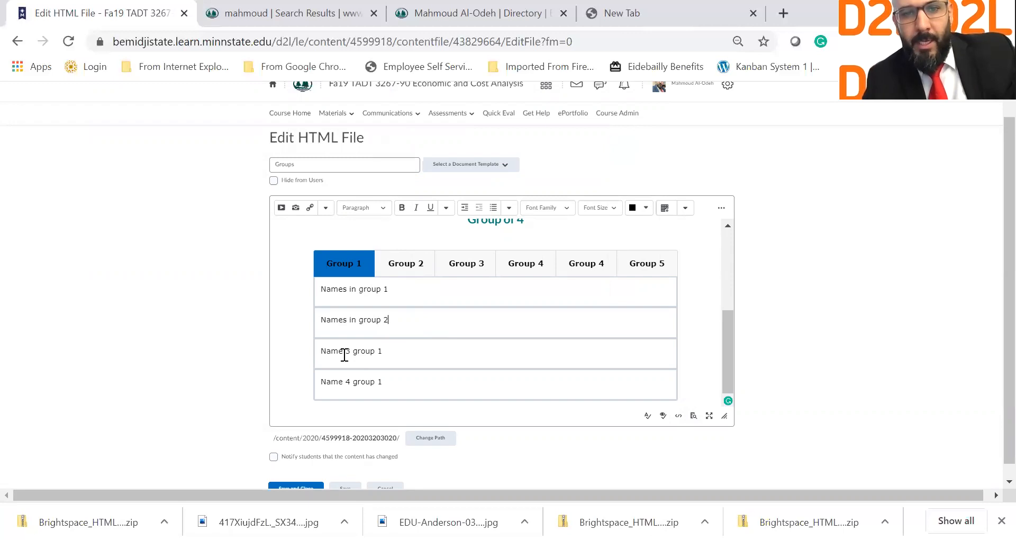
Step: Change rows three and four to 'Names in group 3' and 'Names in group 4', and save
double_click(348, 351)
text(s)
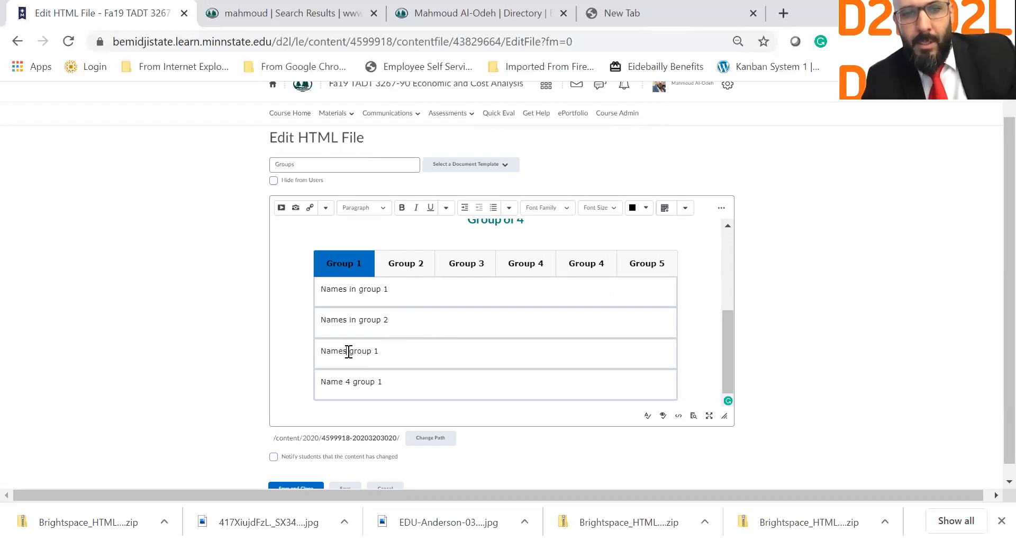
text( in)
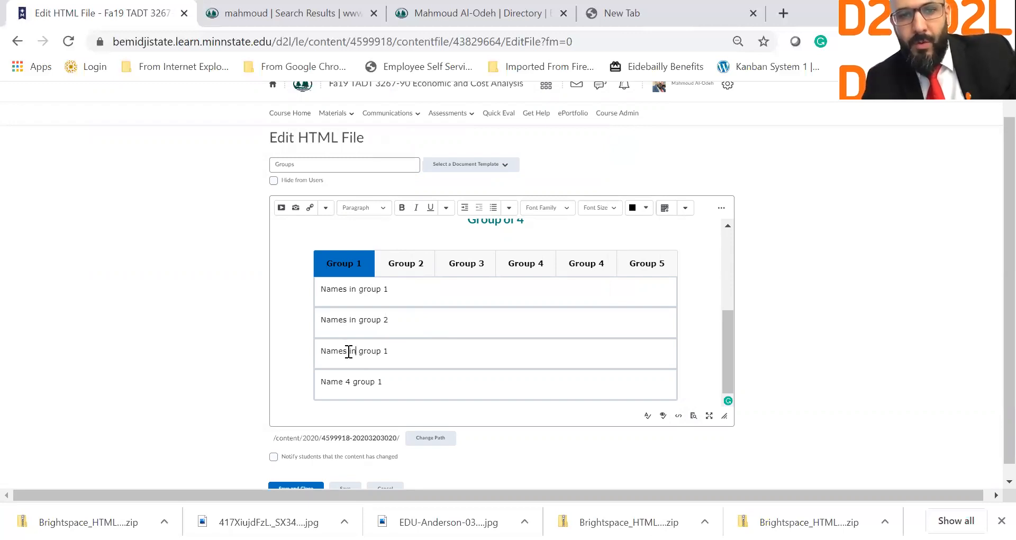
click(388, 349)
key(BackSpace)
text(3)
double_click(349, 381)
key(BackSpace)
text(s)
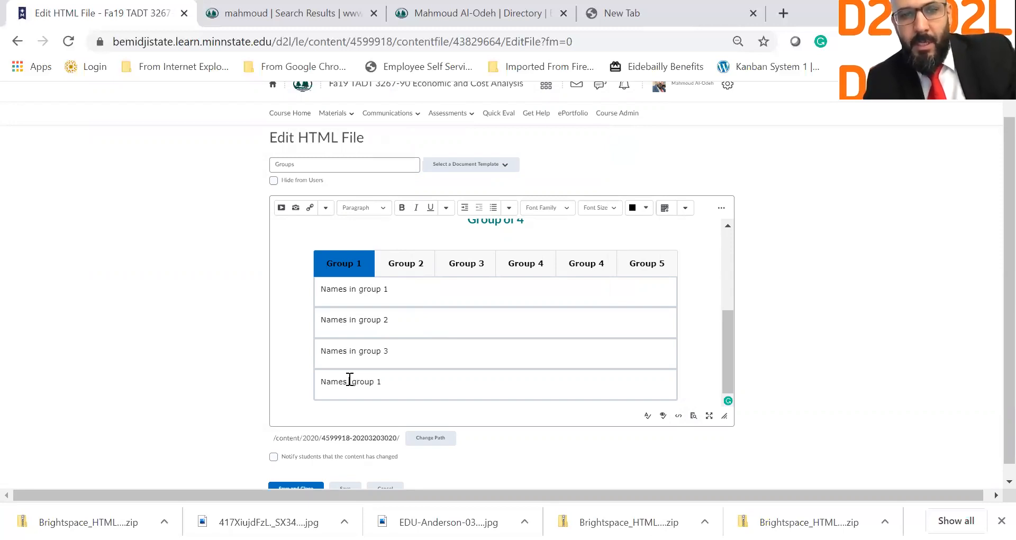
text( in)
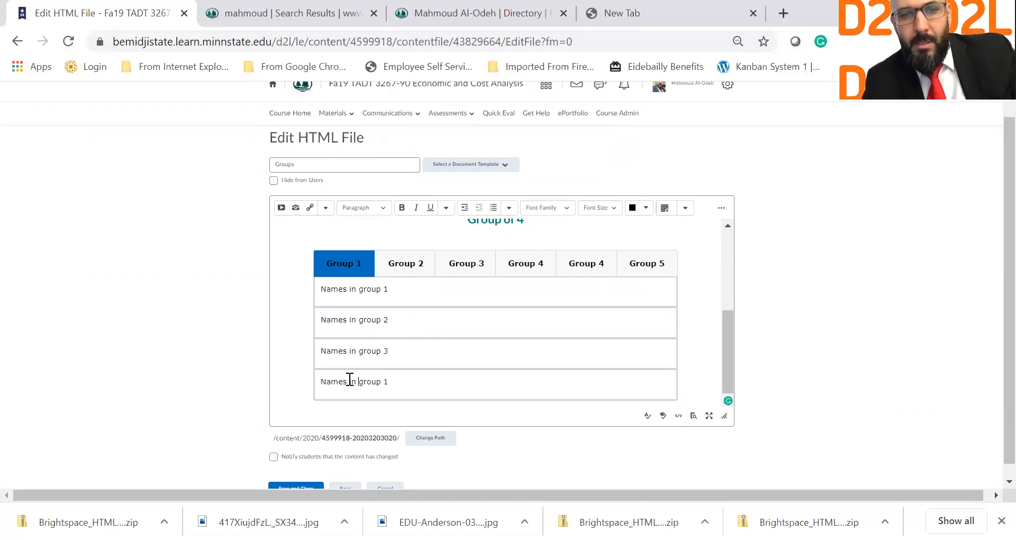
click(402, 389)
key(BackSpace)
text(4)
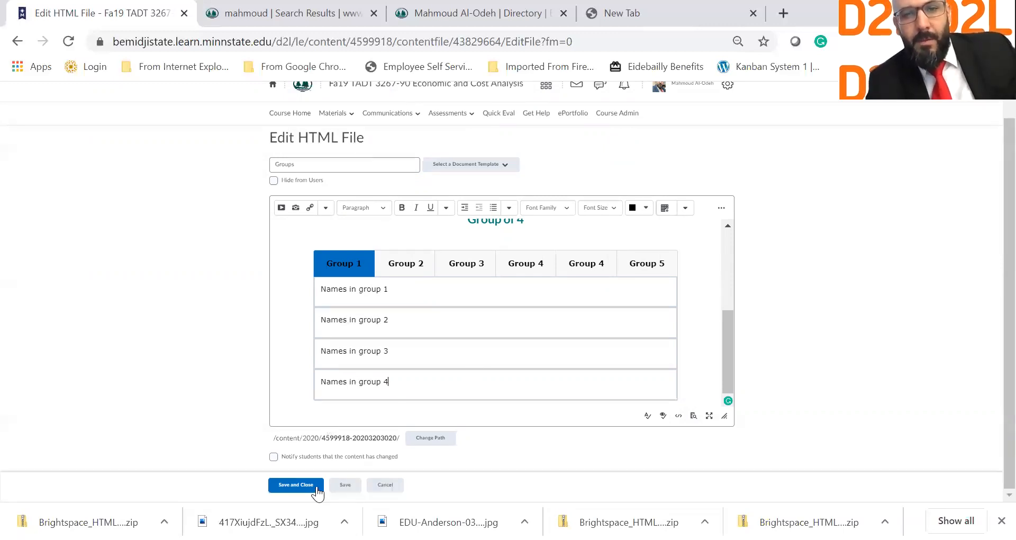
click(307, 485)
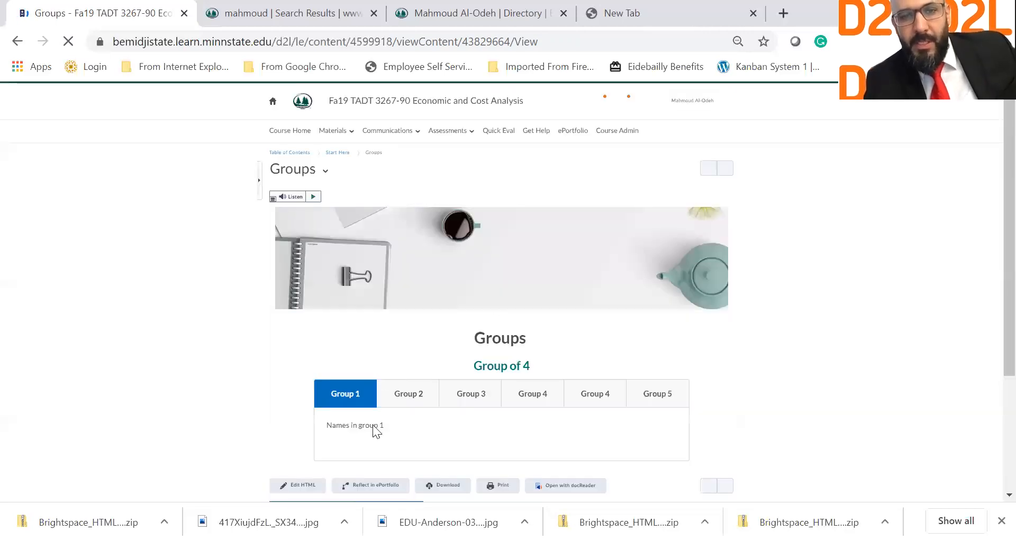
Step: Click through the Group 3, both Group 4 and Group 5 tabs on the saved page
scroll(409, 334, down, 2)
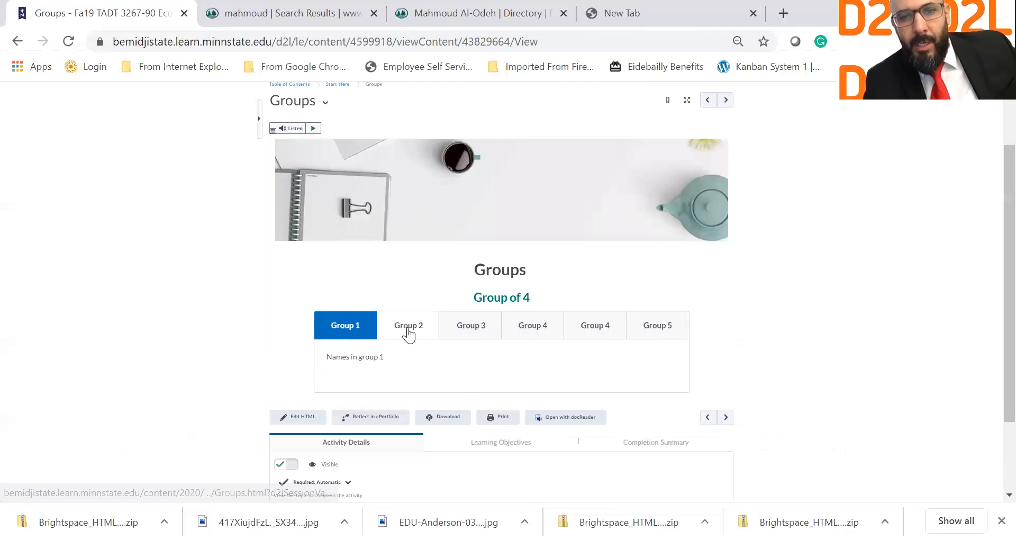
click(476, 331)
click(544, 336)
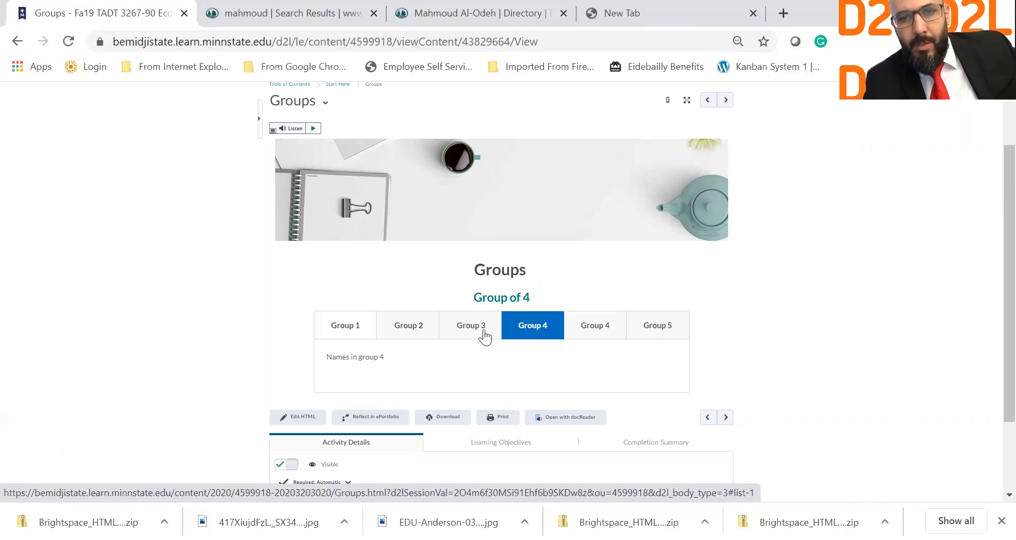
click(581, 332)
click(634, 333)
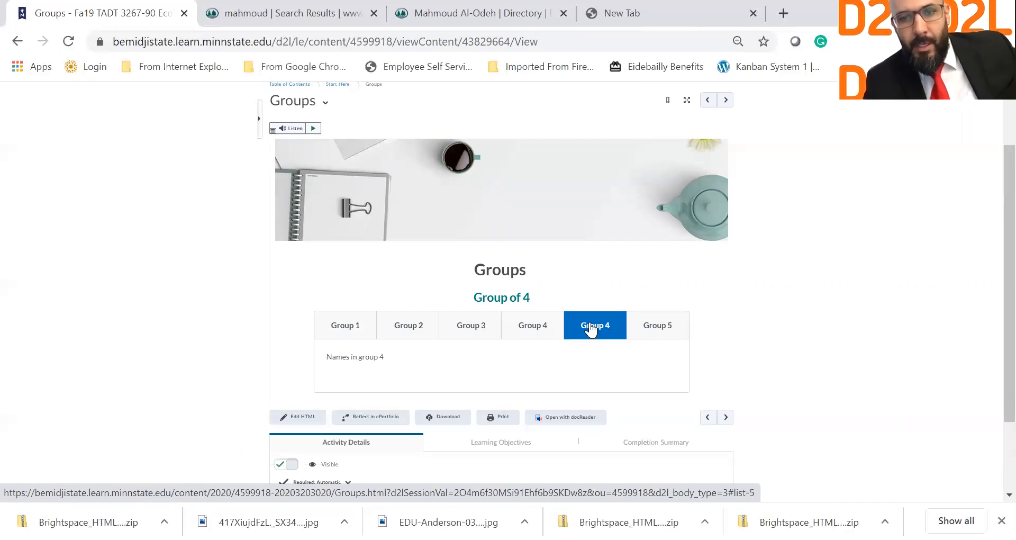
click(537, 321)
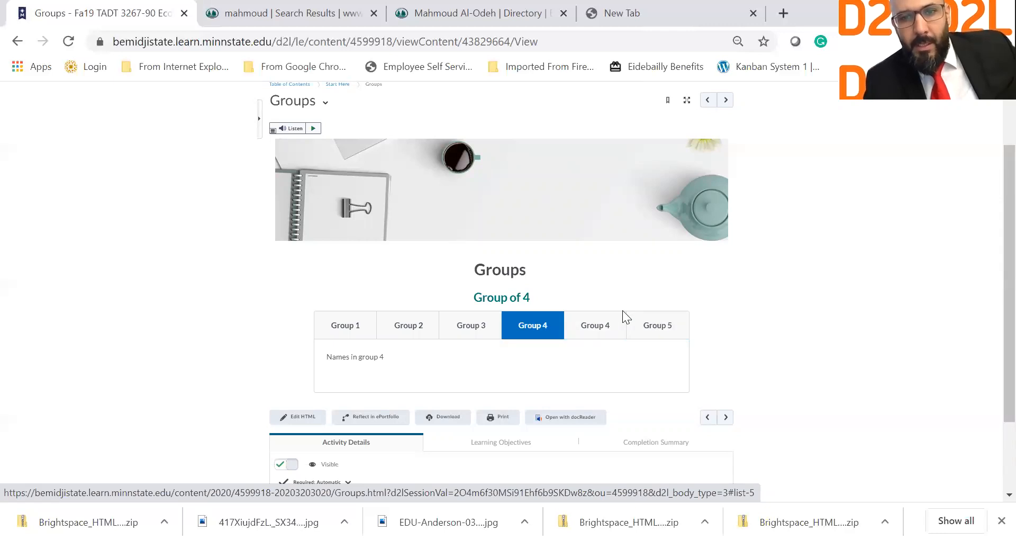
click(601, 328)
Step: Reopen the Groups file with Edit HTML from its title dropdown
scroll(326, 182, up, 2)
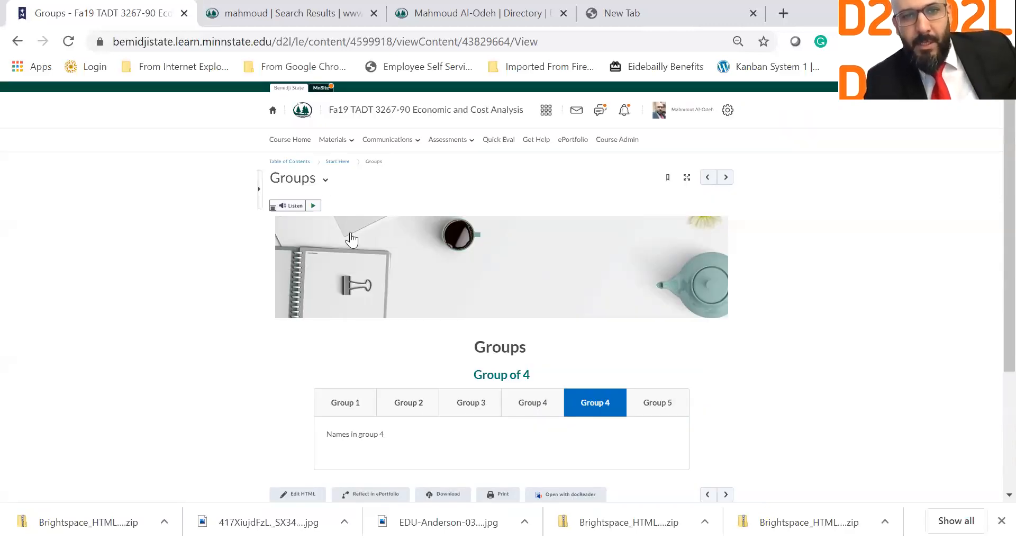
click(325, 180)
click(353, 224)
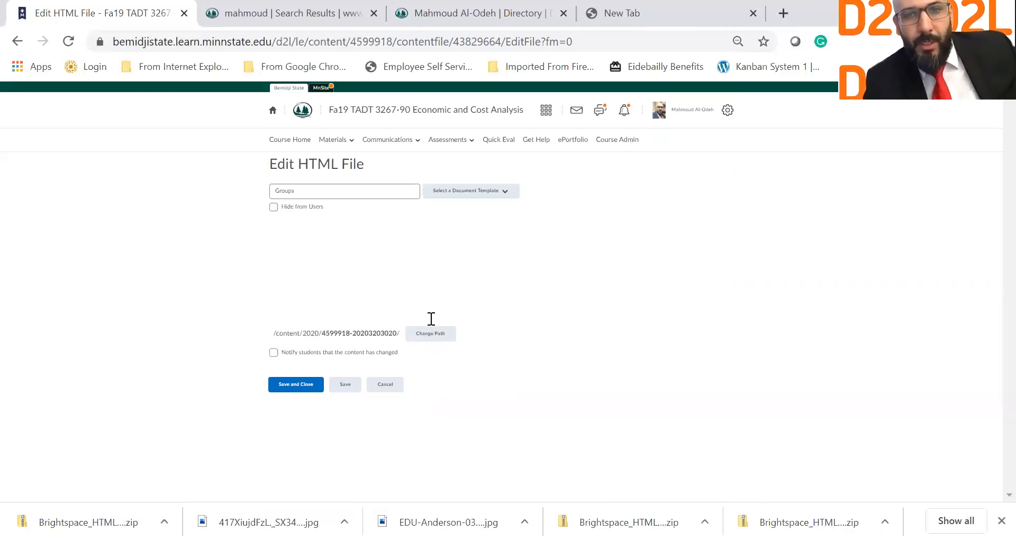
Step: Try pasting into the last row, undo it, and remove the extra blank line
scroll(528, 285, down, 2)
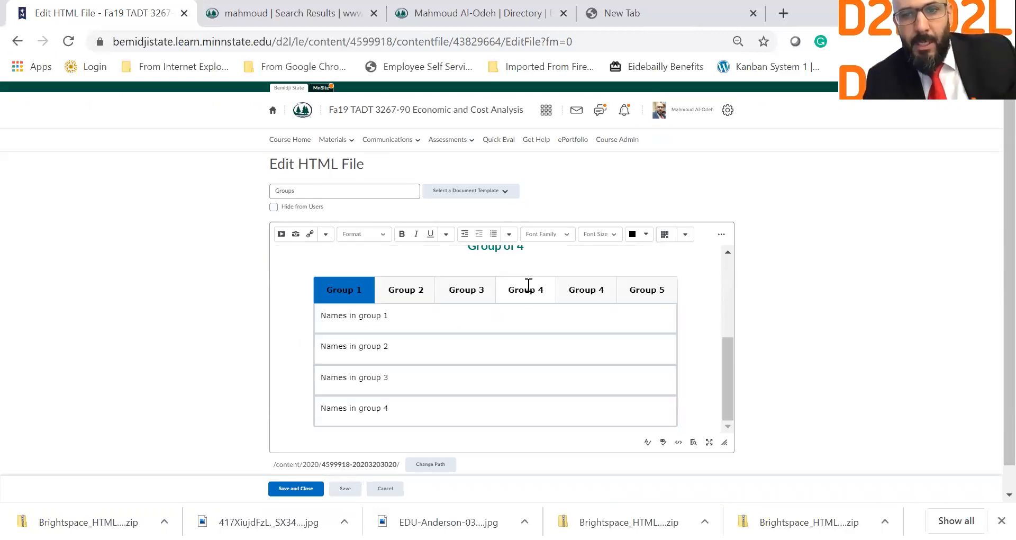
scroll(528, 284, down, 1)
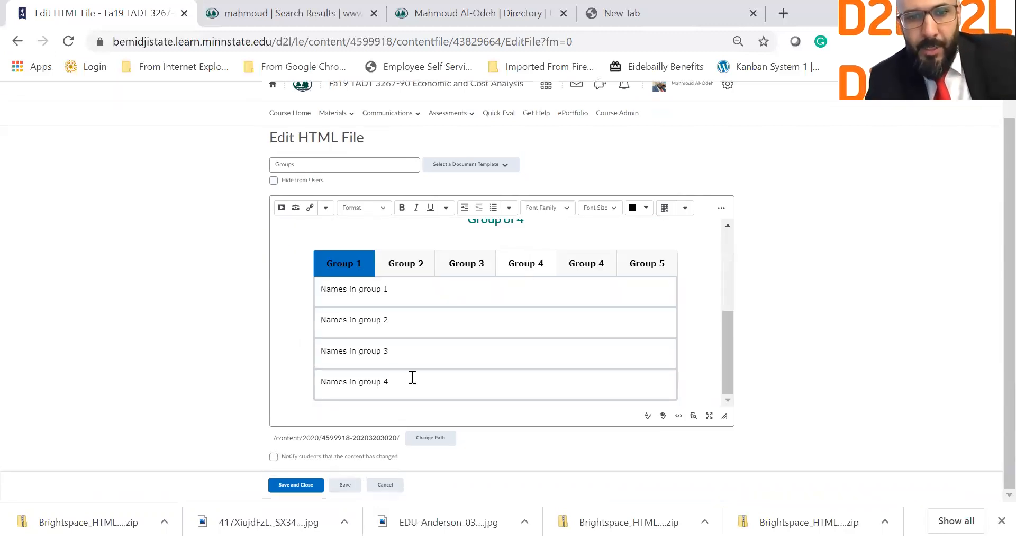
click(308, 387)
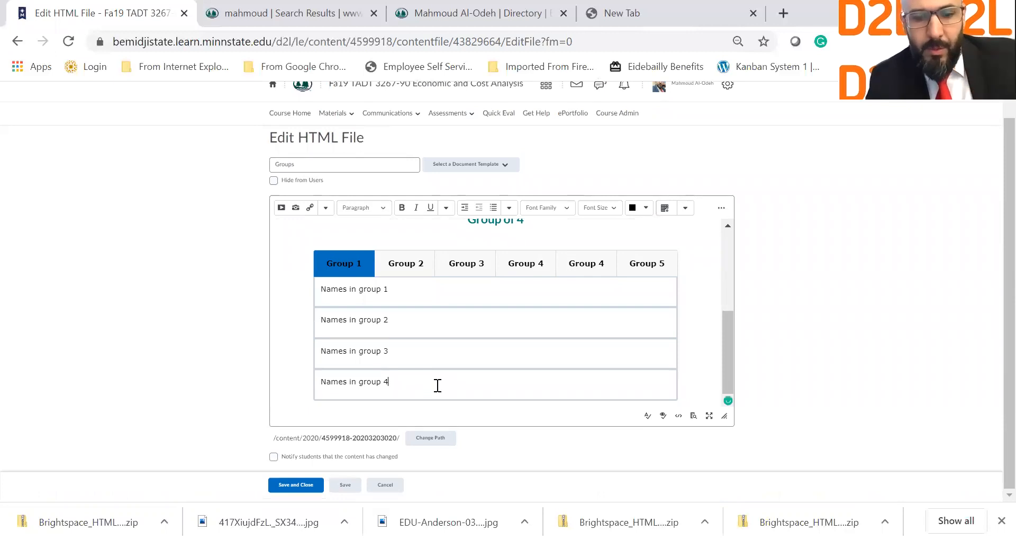
triple_click(434, 383)
text(Names in group 4 Names in group 4)
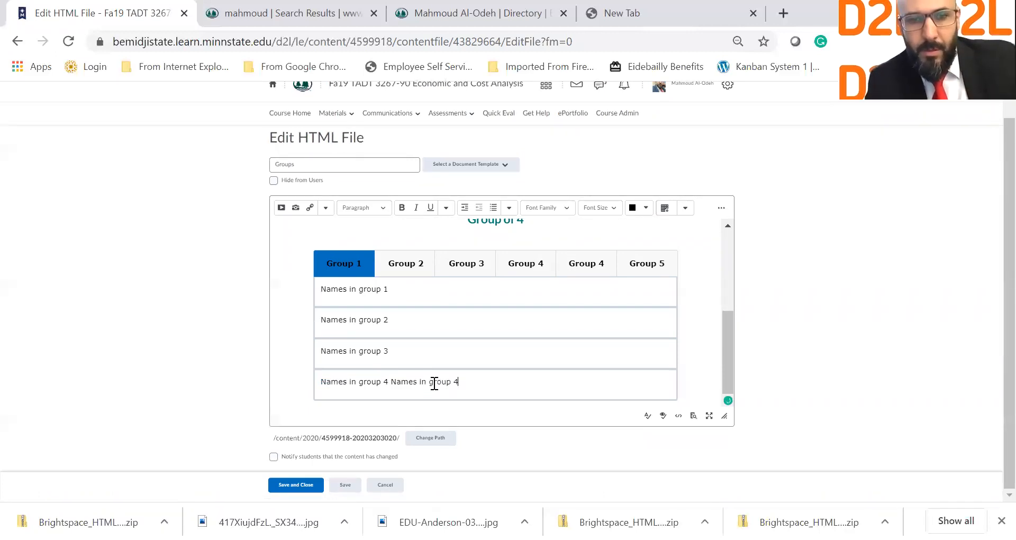
key(ctrl+z)
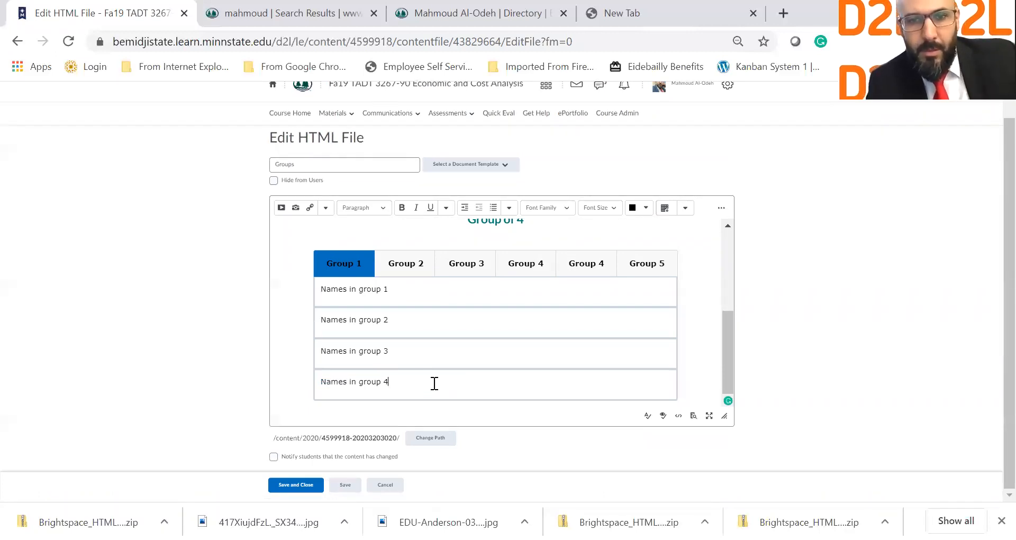
key(Return)
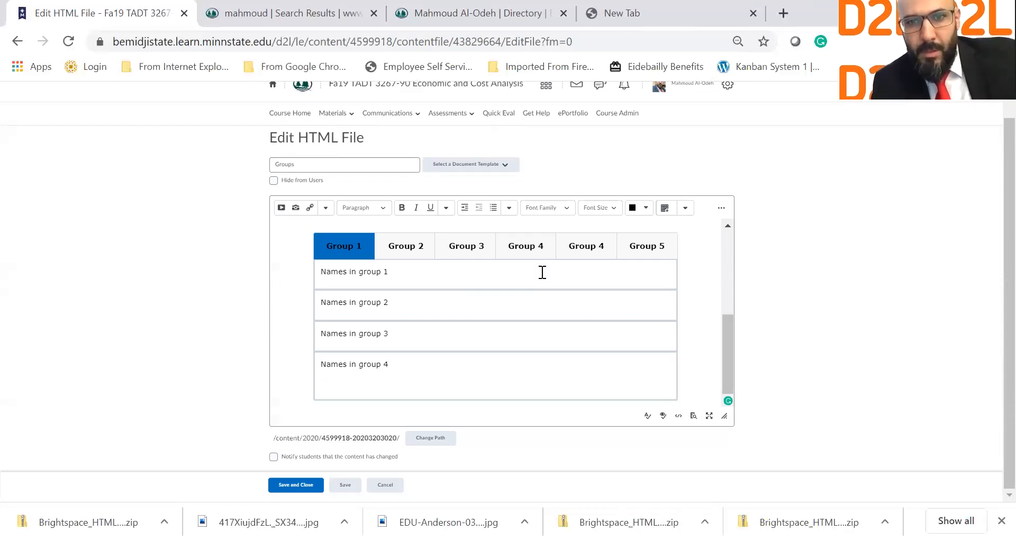
key(BackSpace)
Step: Delete the duplicate Group 4 tab label and its empty tab
click(524, 266)
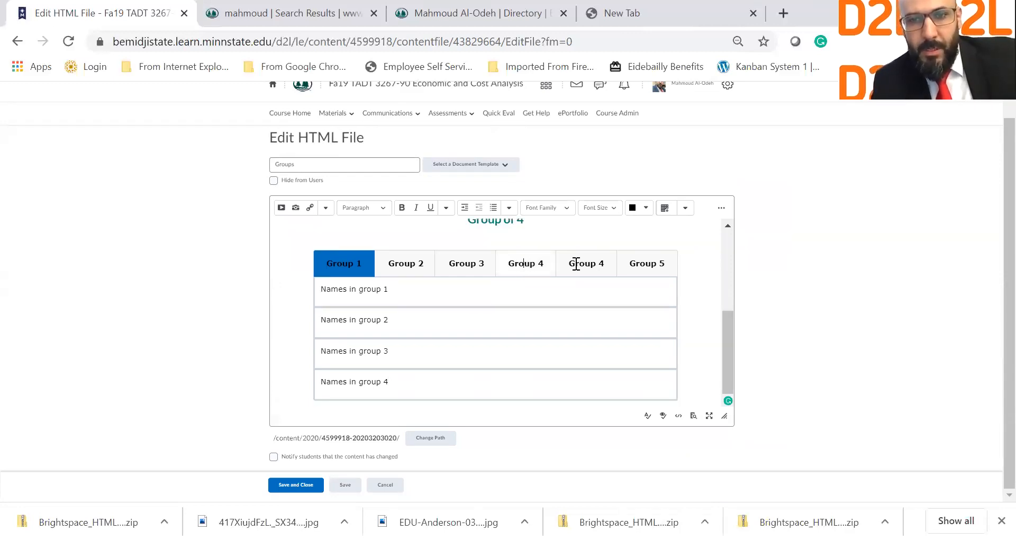
triple_click(576, 263)
key(BackSpace)
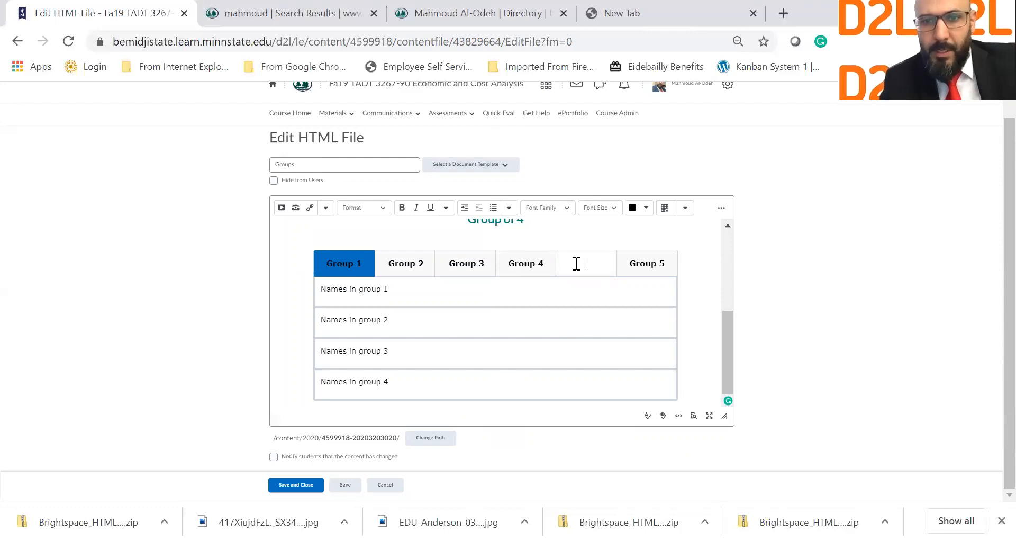
key(BackSpace)
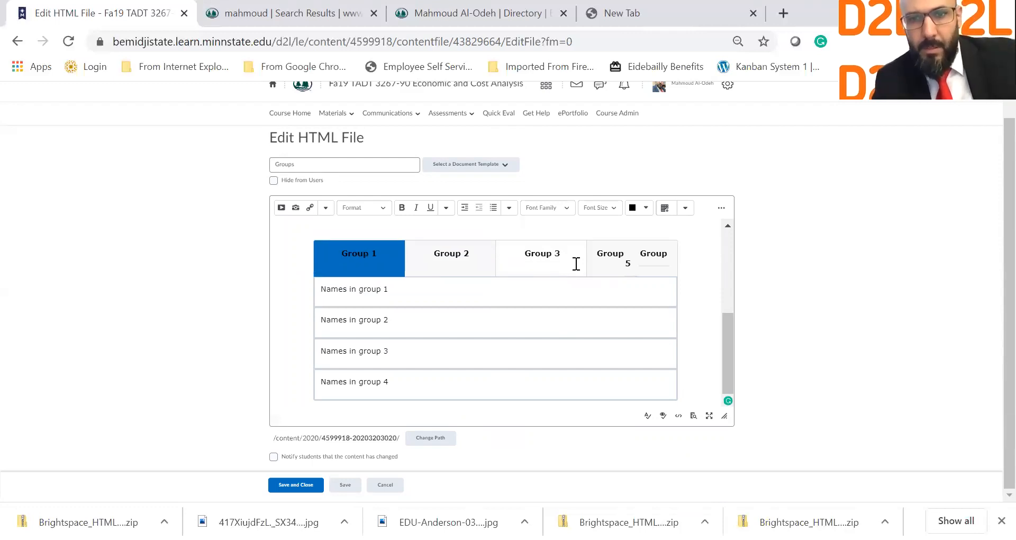
key(ctrl+z)
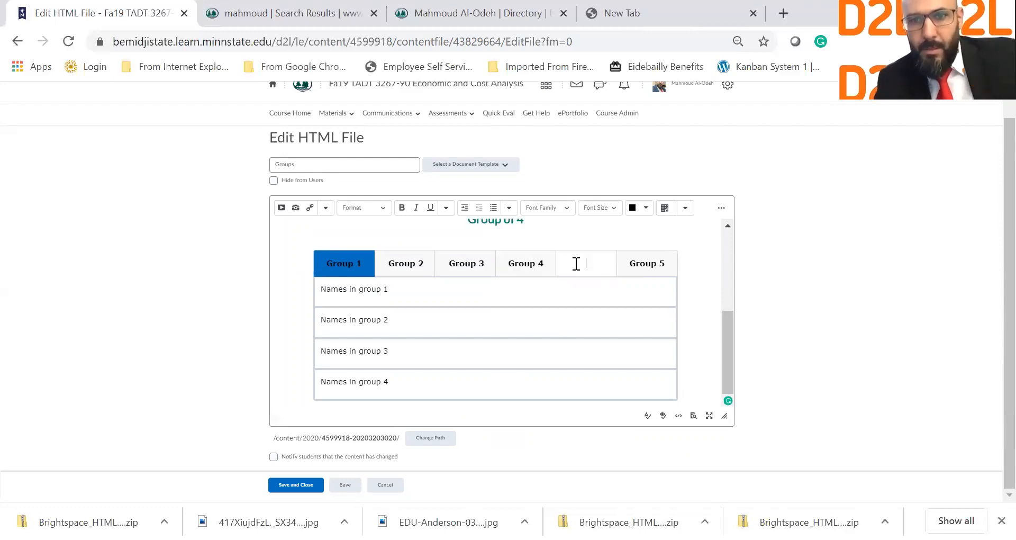
key(Delete)
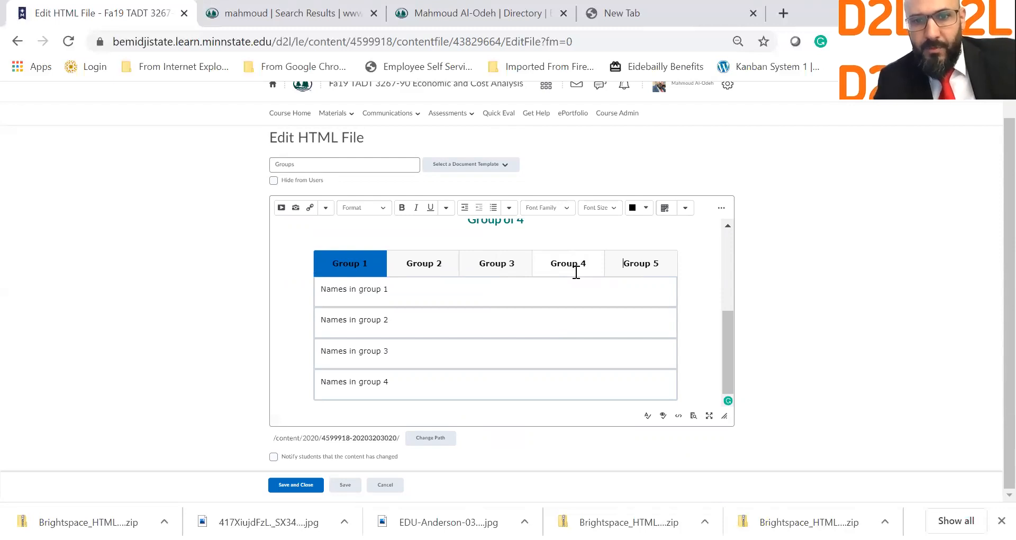
Step: Inspect the content's context options and the table editing options
click(519, 365)
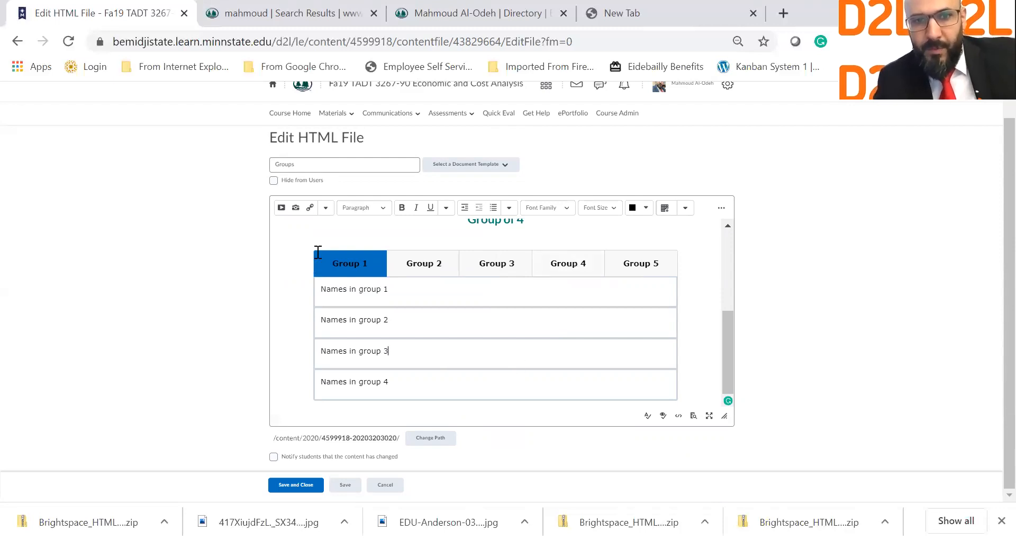
key(ctrl+a)
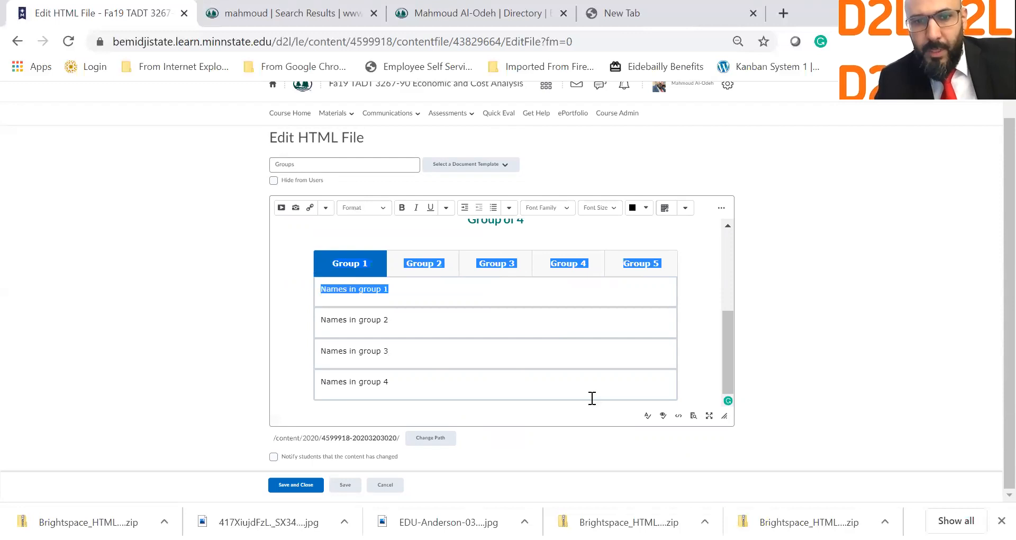
right_click(573, 383)
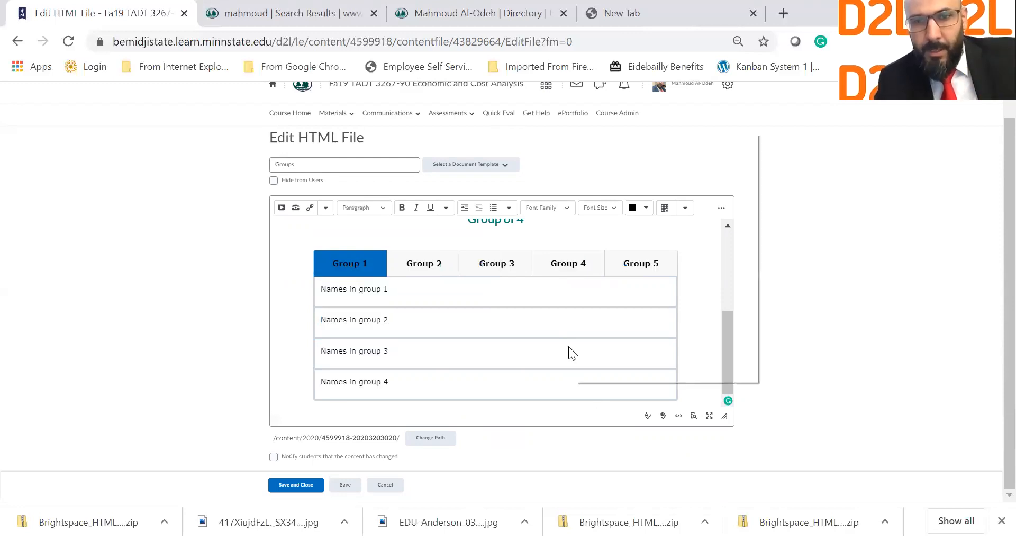
click(314, 353)
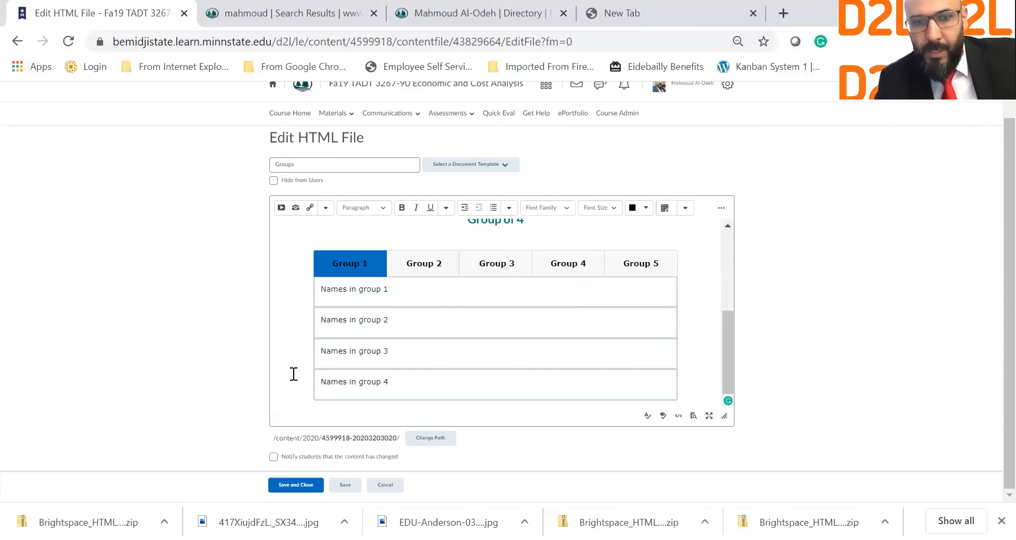
click(284, 375)
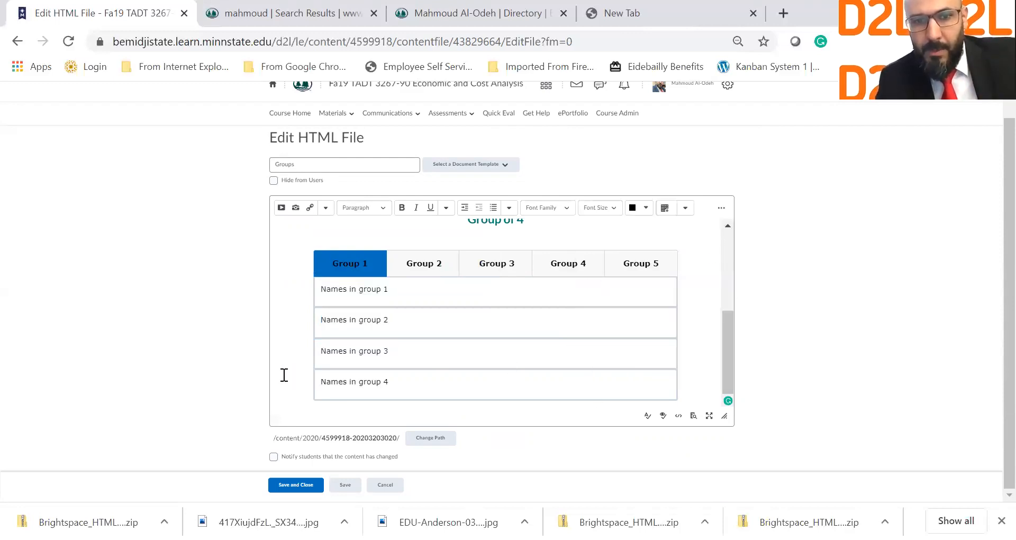
shift+click(397, 380)
click(397, 381)
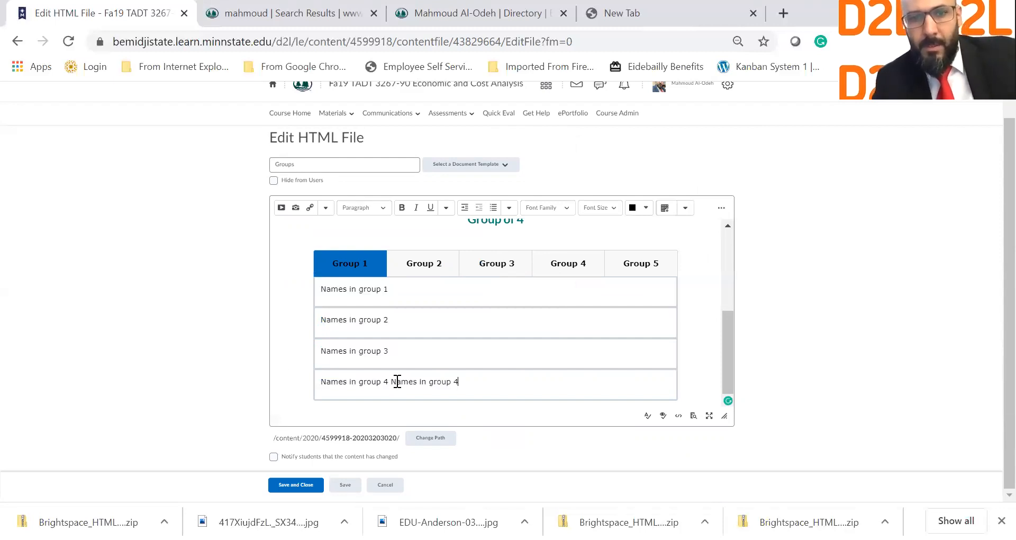
triple_click(645, 266)
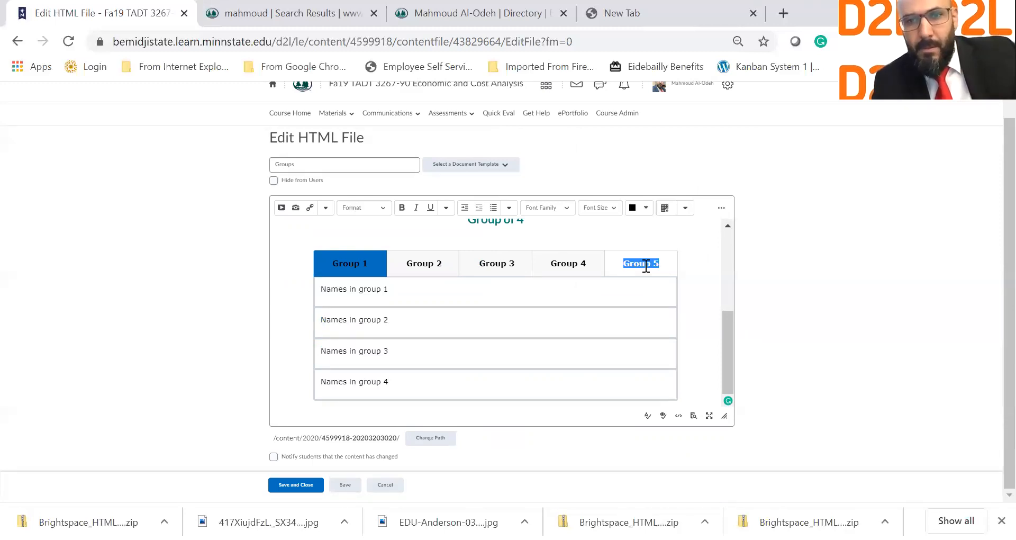
click(574, 273)
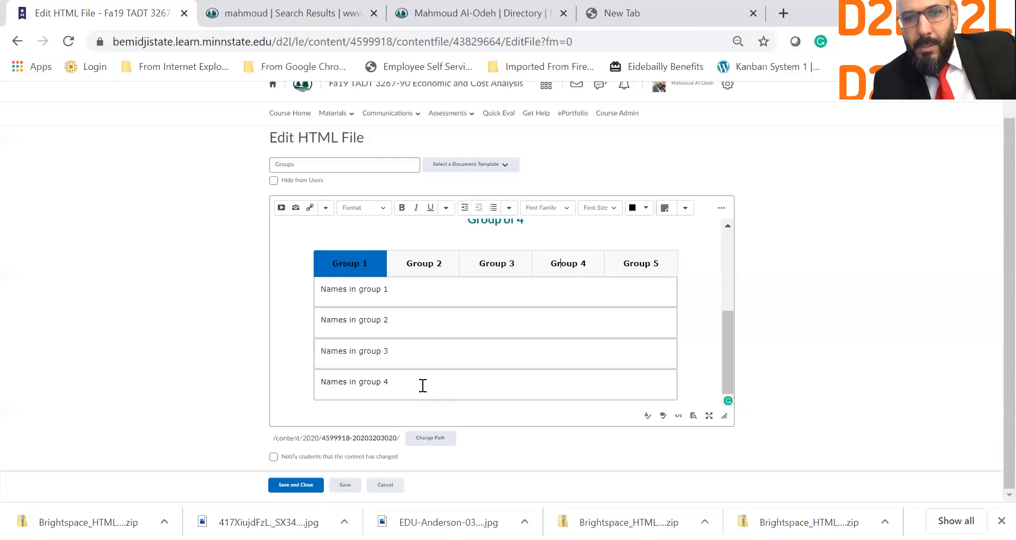
click(682, 210)
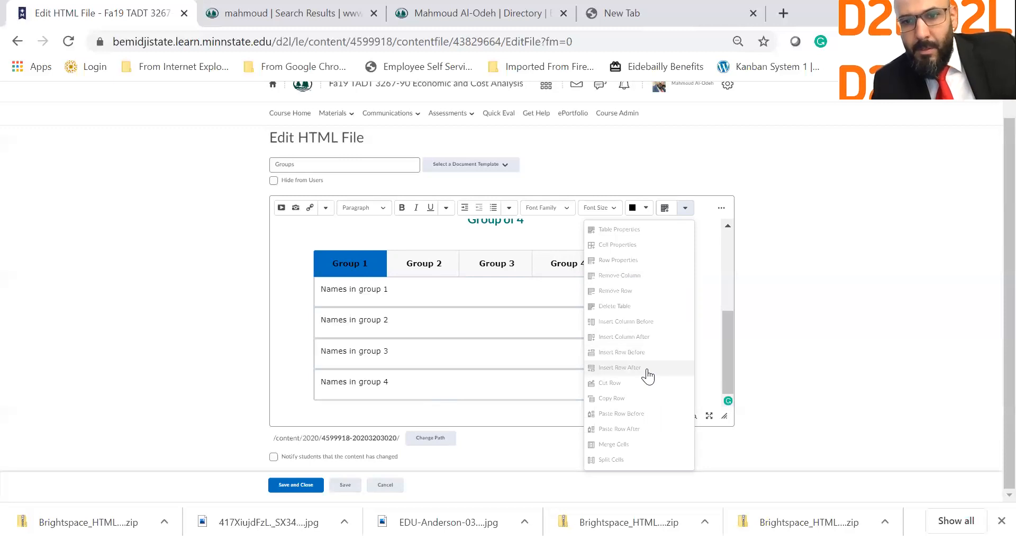
double_click(590, 359)
click(300, 406)
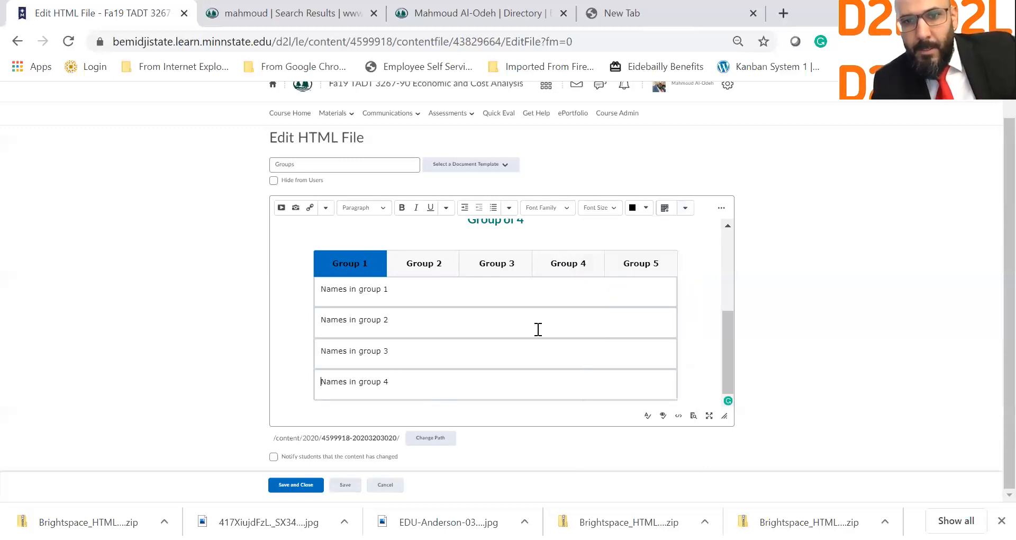
Step: Delete the Group 5 tab label and save the Groups page
click(655, 263)
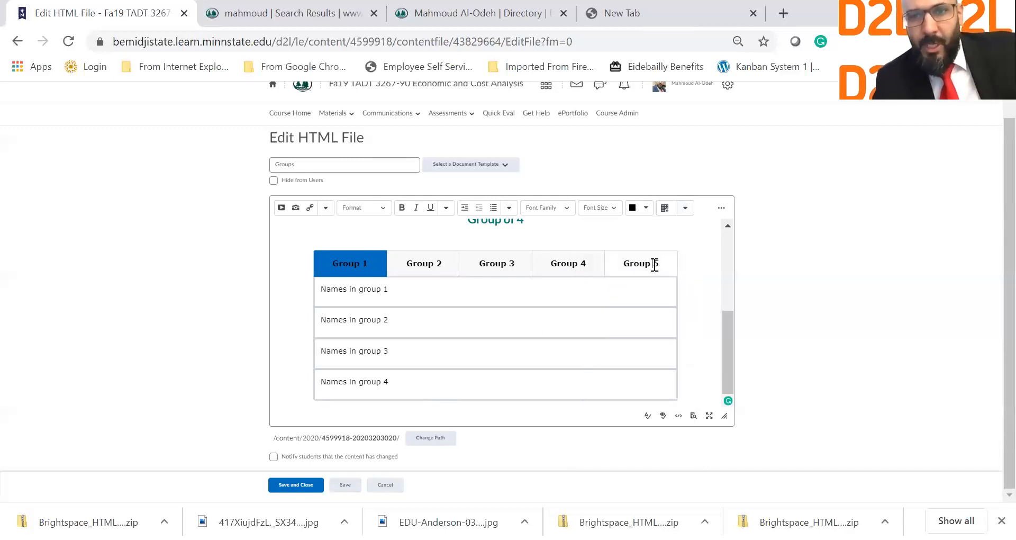
drag(652, 268, 676, 270)
triple_click(676, 270)
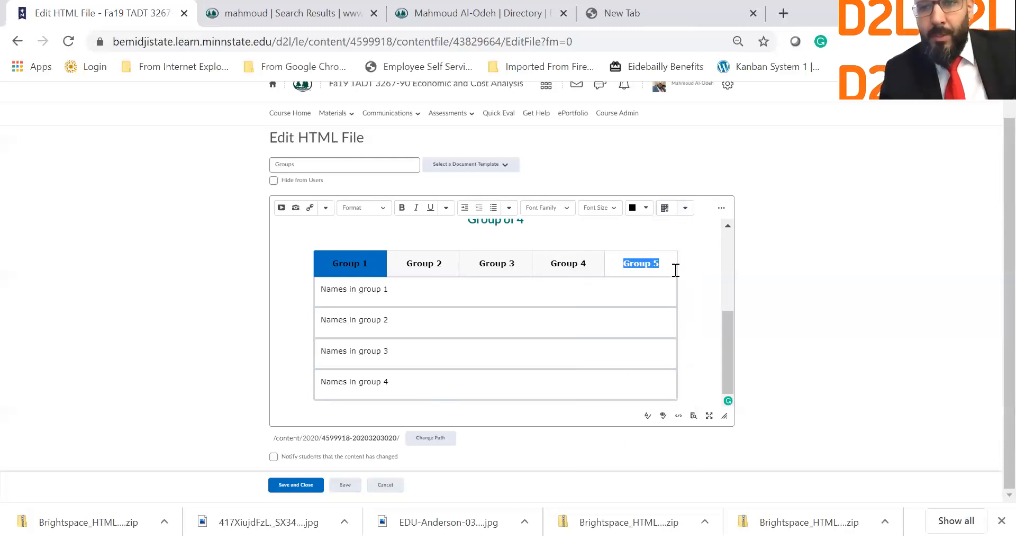
key(BackSpace)
key(BackSpace)
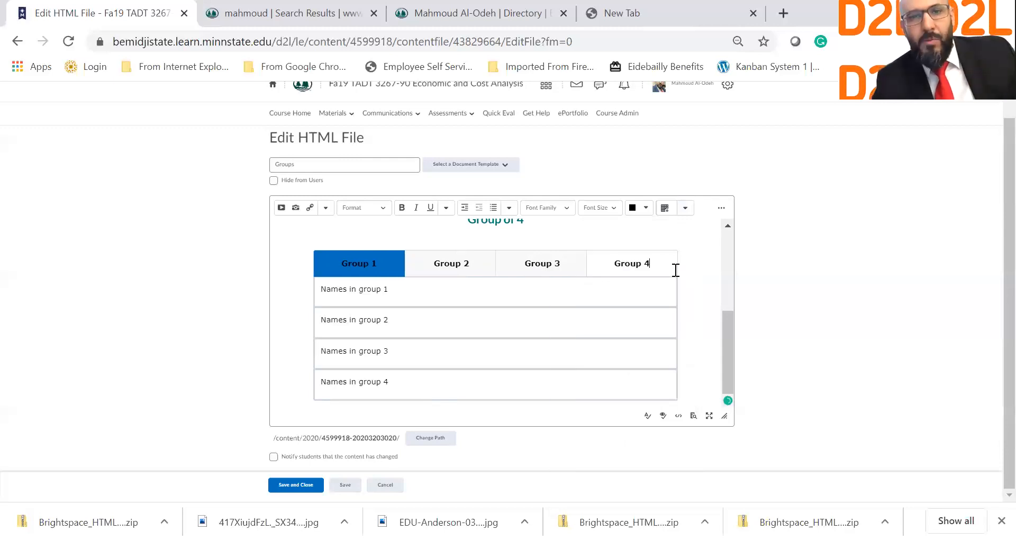
click(306, 489)
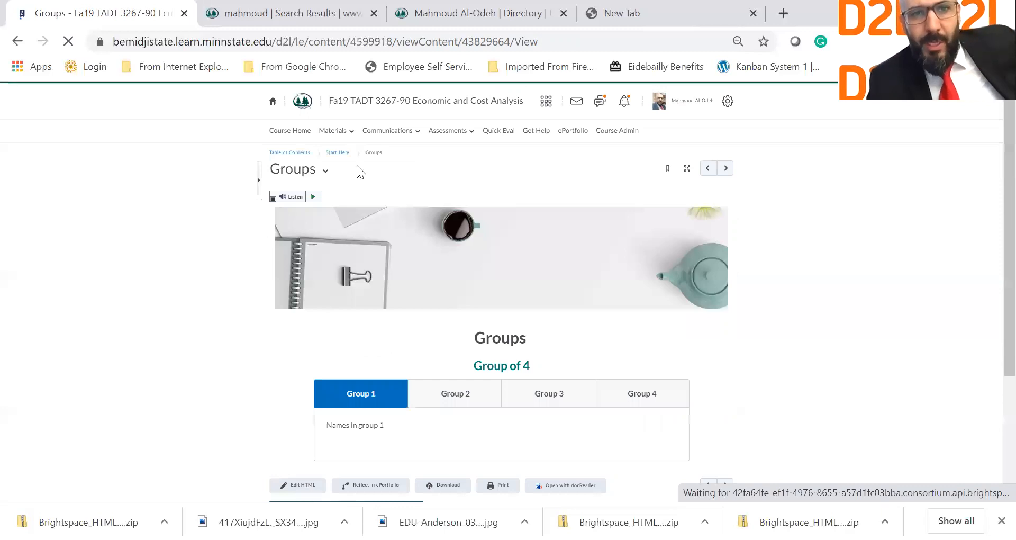
Step: Return to the Start Here module through its breadcrumb link
click(336, 162)
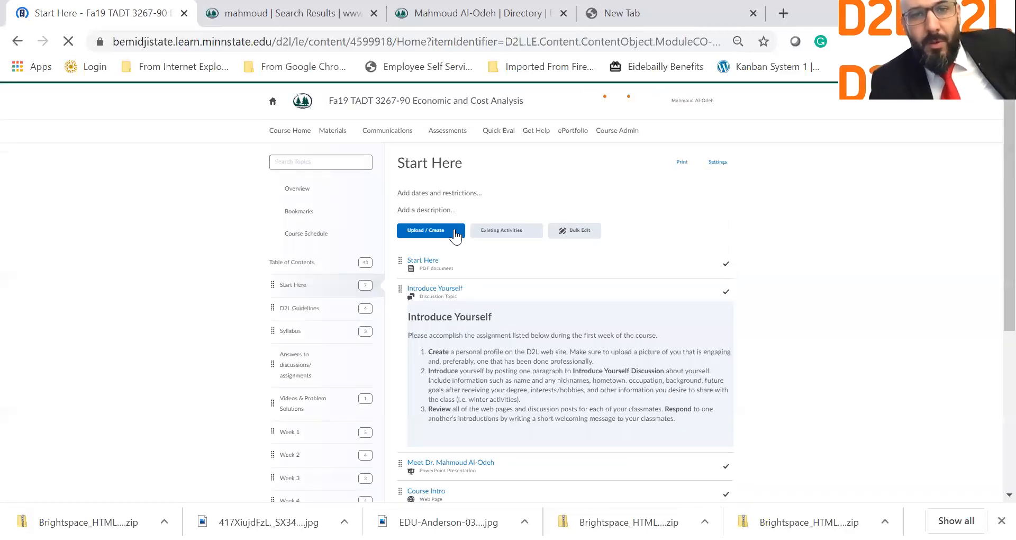
Step: Create a new file in Start Here and load the 09_accordions template
click(455, 234)
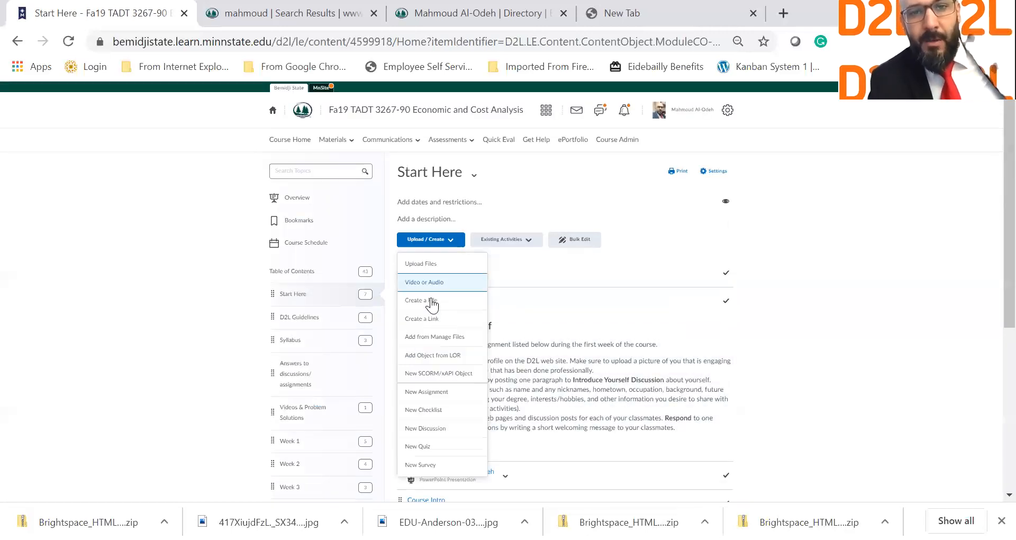
click(432, 303)
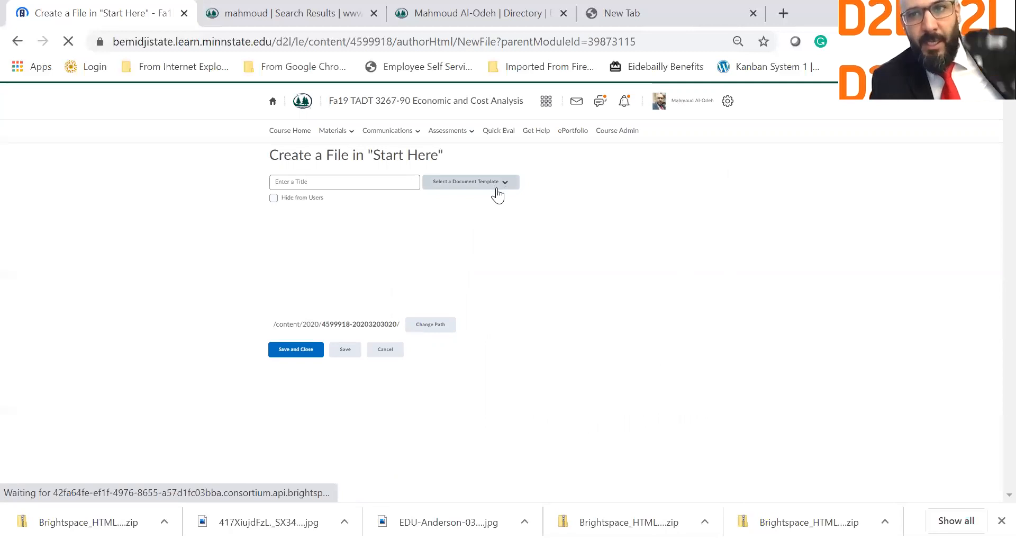
click(496, 193)
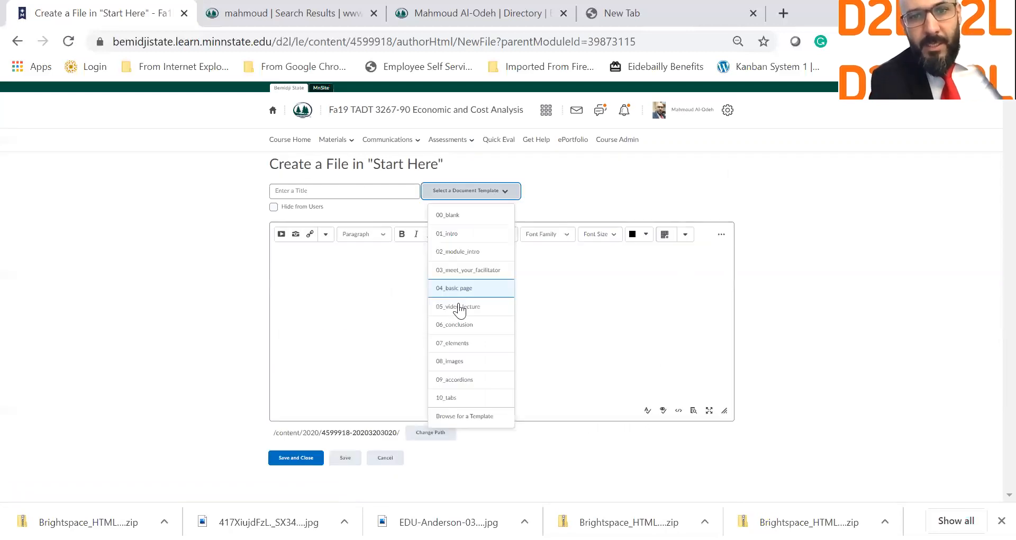
click(467, 384)
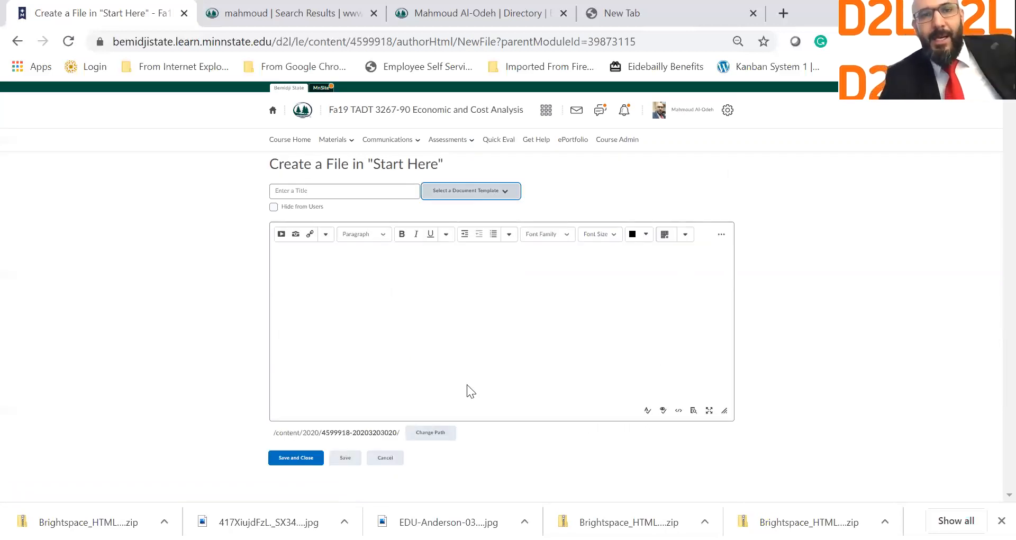
Step: Scroll through the accordion template examples in the editor
scroll(468, 384, down, 3)
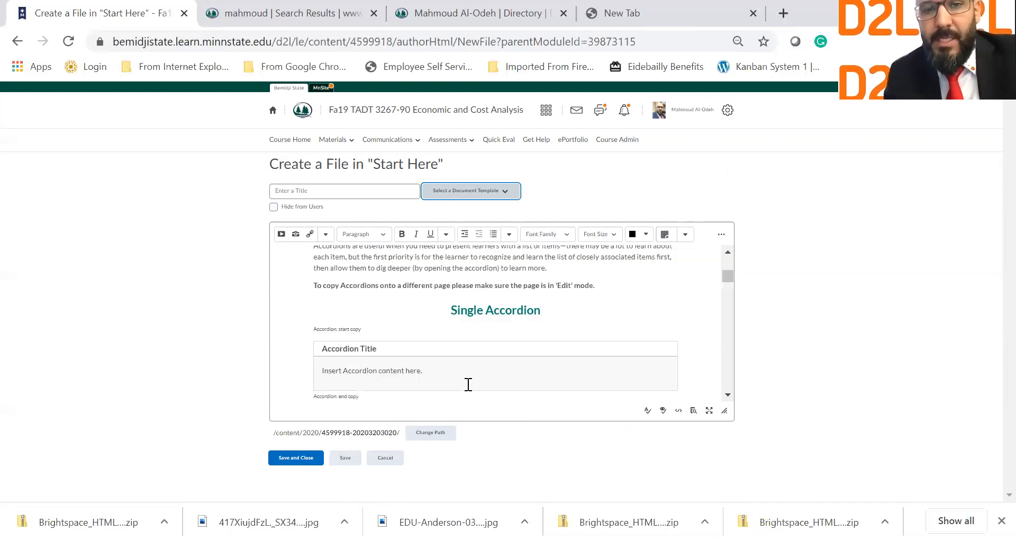
scroll(469, 384, down, 3)
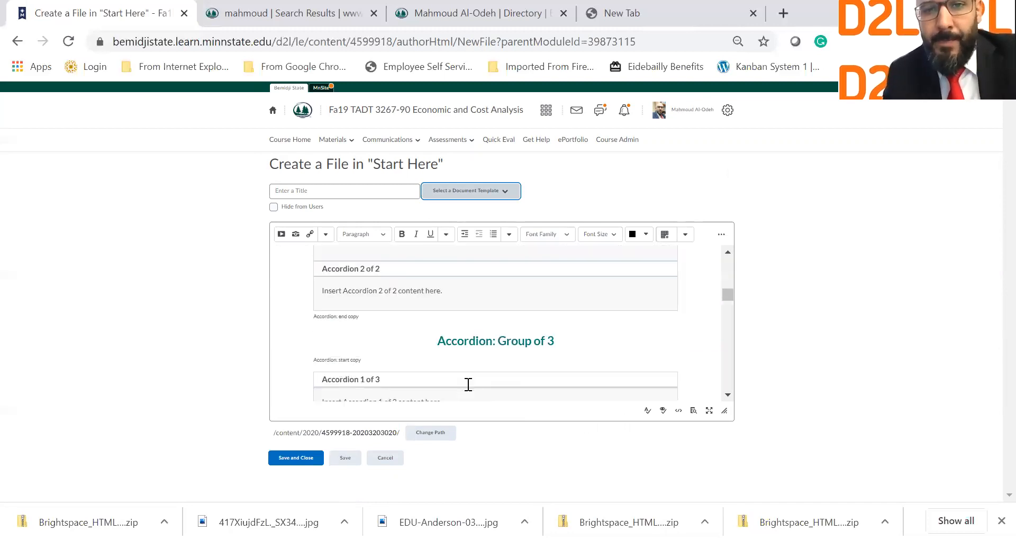
scroll(468, 384, down, 2)
scroll(469, 384, down, 5)
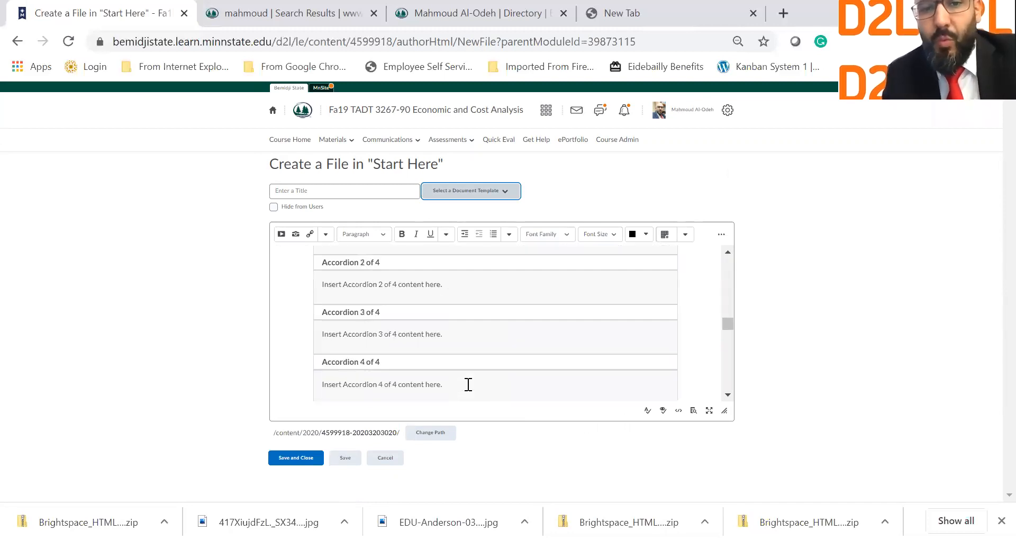
scroll(468, 384, down, 3)
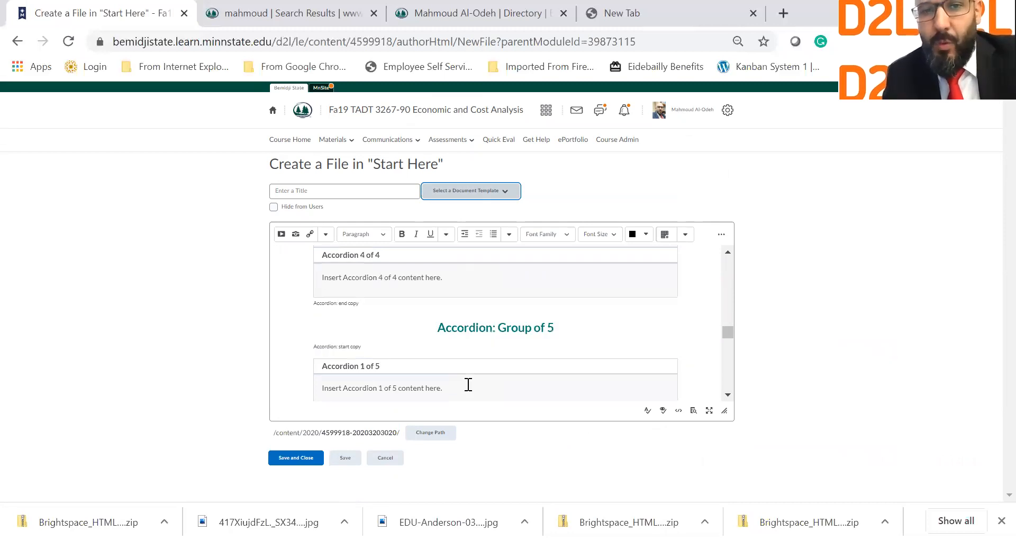
scroll(468, 384, down, 10)
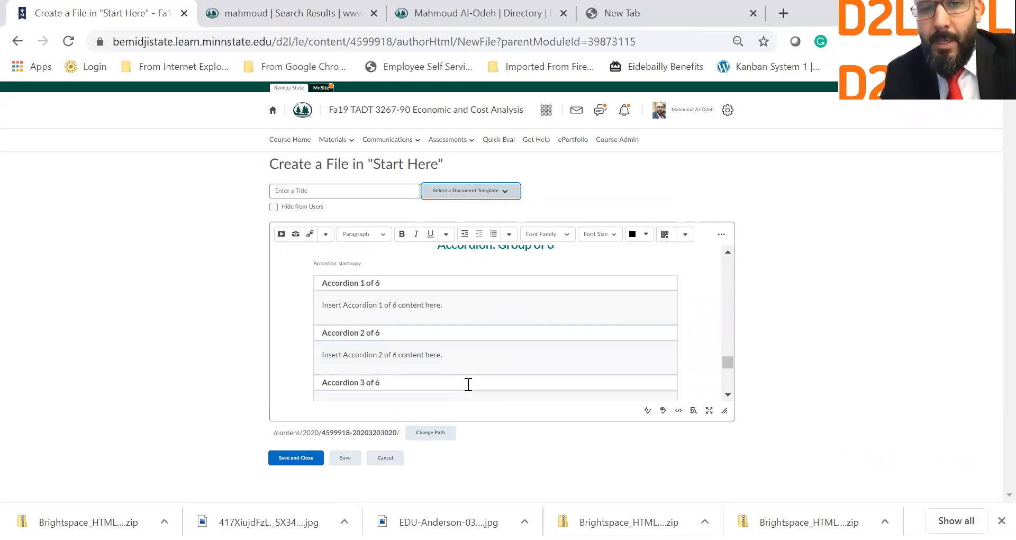
scroll(468, 384, down, 5)
scroll(469, 384, down, 3)
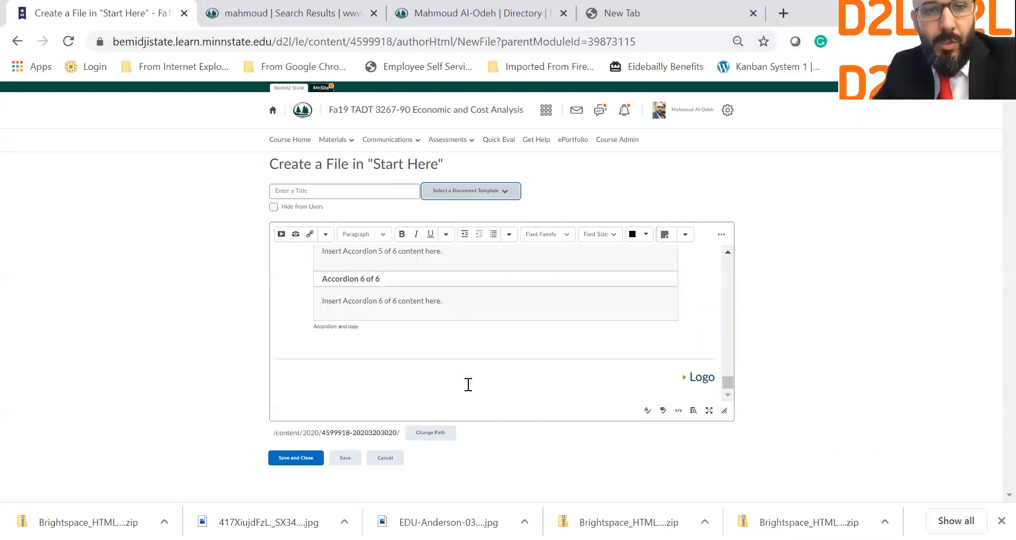
scroll(468, 384, up, 1)
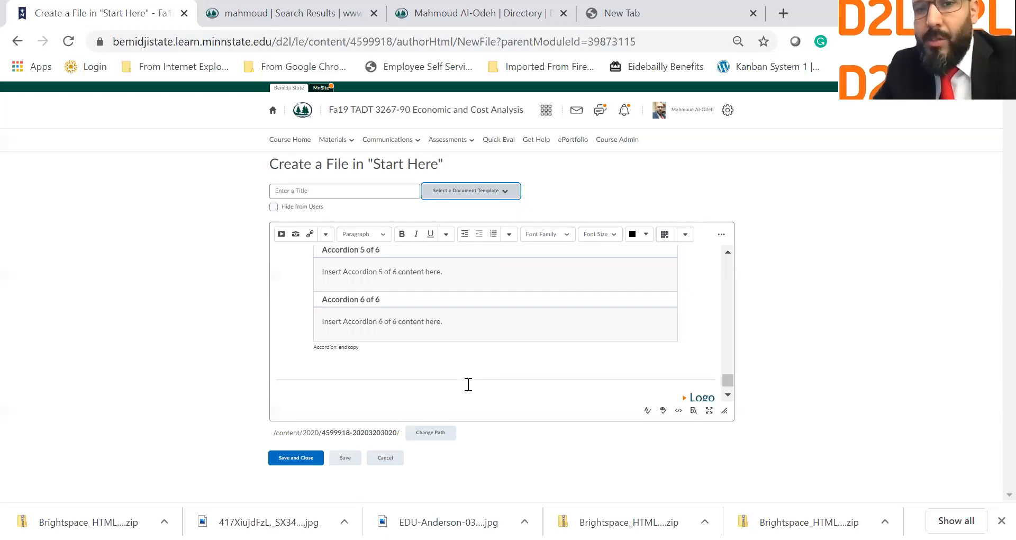
scroll(468, 385, up, 8)
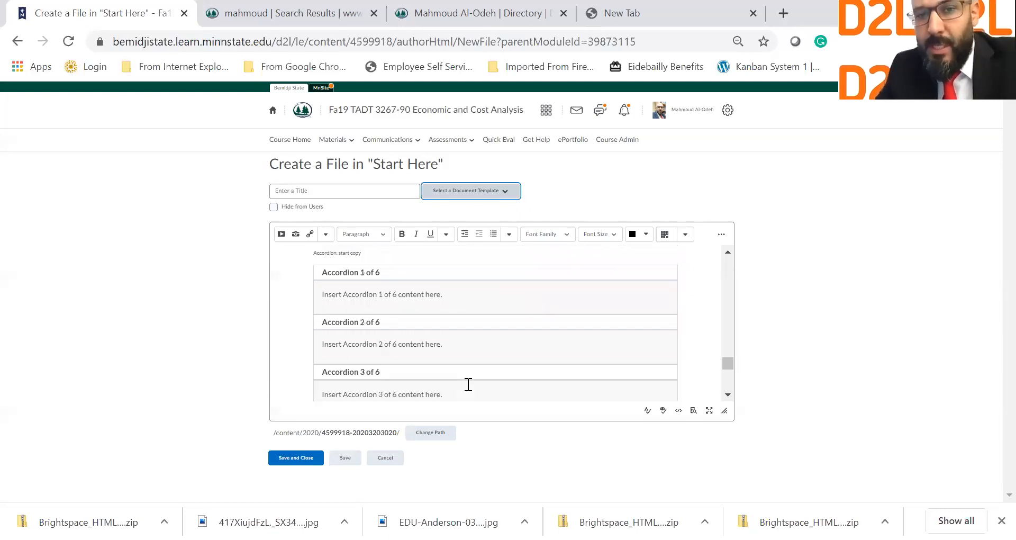
scroll(468, 384, up, 2)
scroll(468, 384, up, 6)
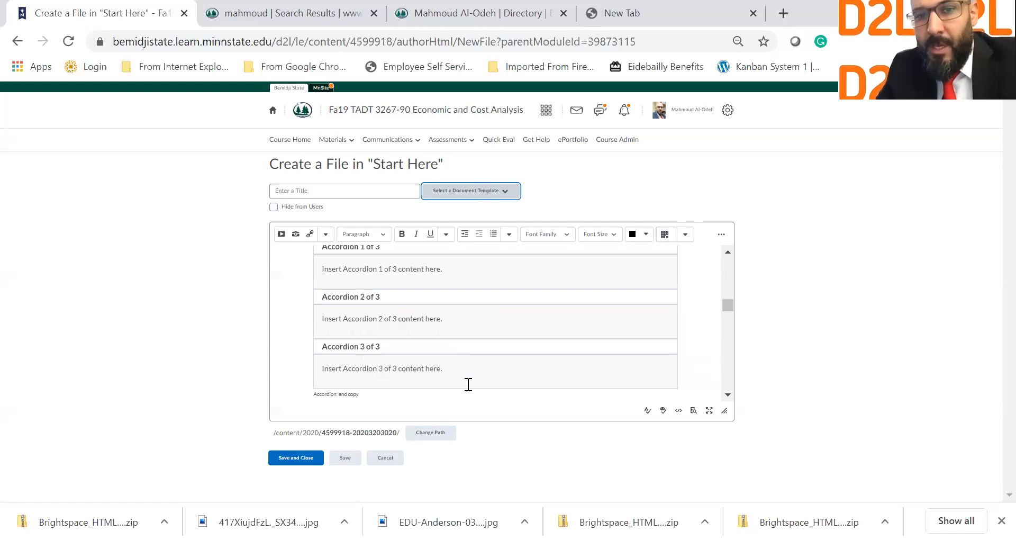
scroll(468, 384, down, 8)
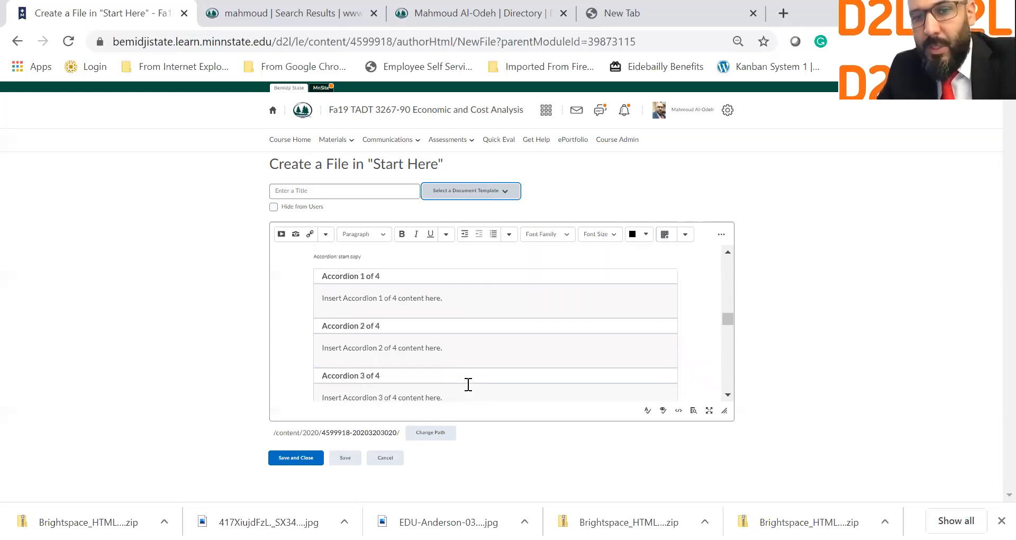
scroll(469, 384, up, 8)
scroll(468, 384, up, 8)
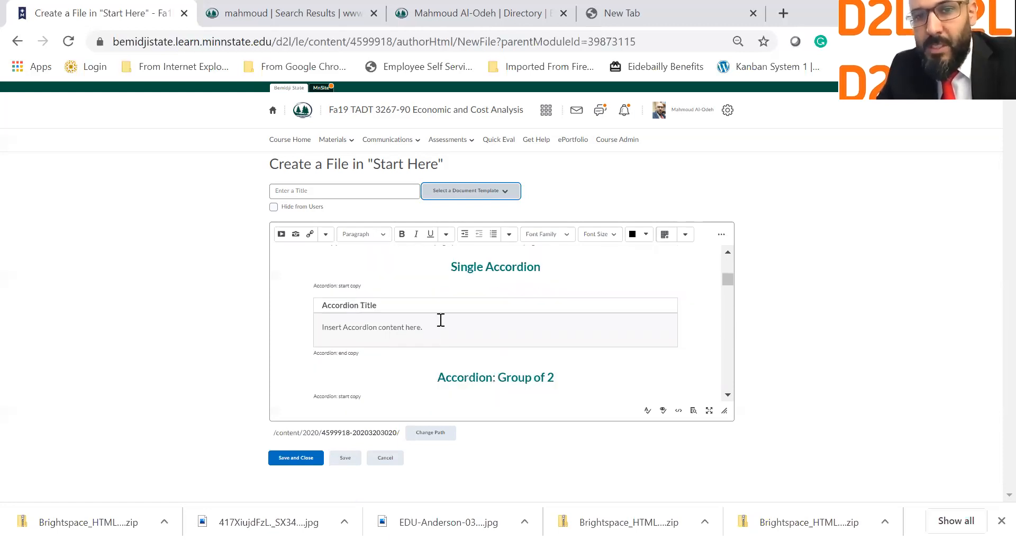
scroll(443, 319, down, 2)
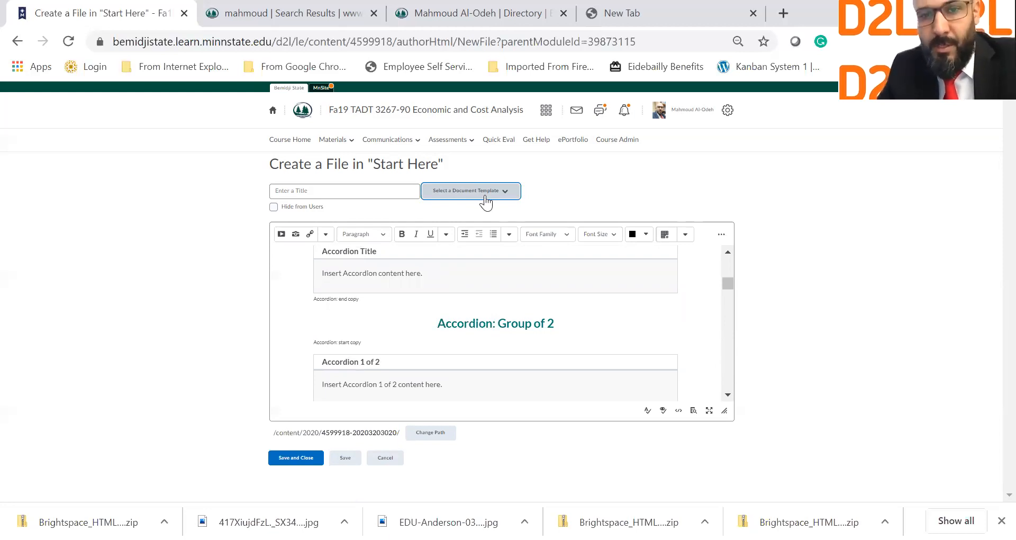
Step: Load the 06_conclusion template instead and scroll back up through its content
click(485, 197)
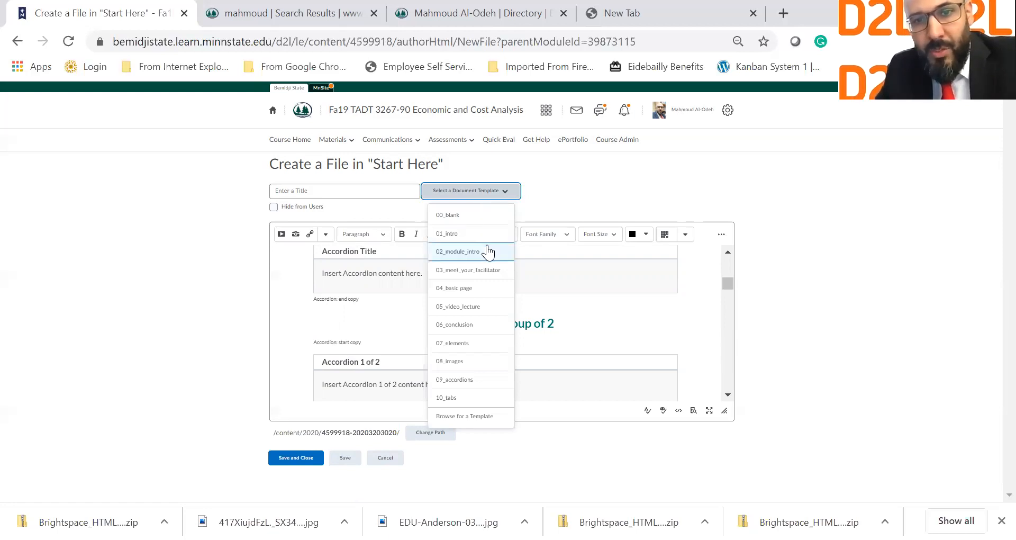
click(463, 324)
scroll(463, 324, up, 2)
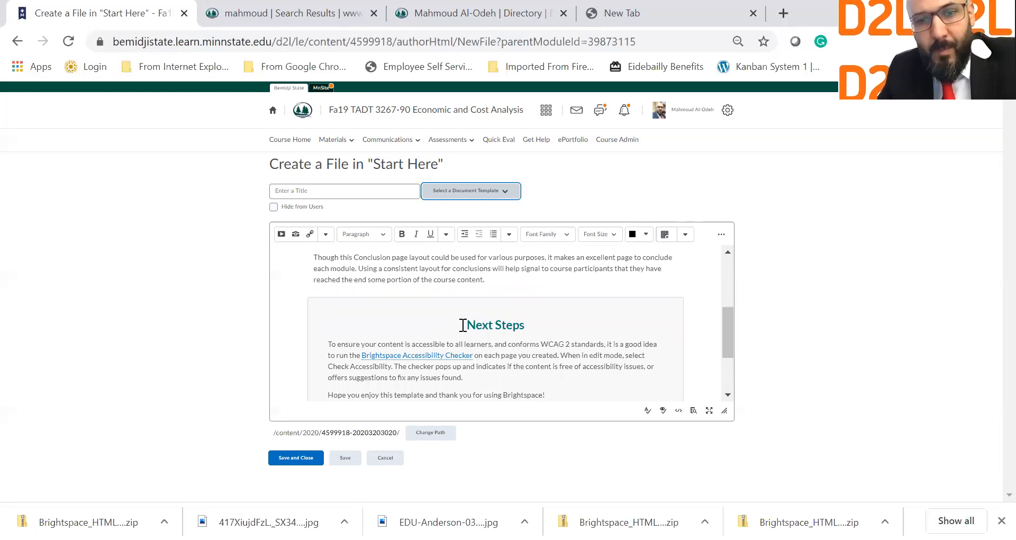
scroll(463, 324, up, 1)
scroll(463, 324, up, 1)
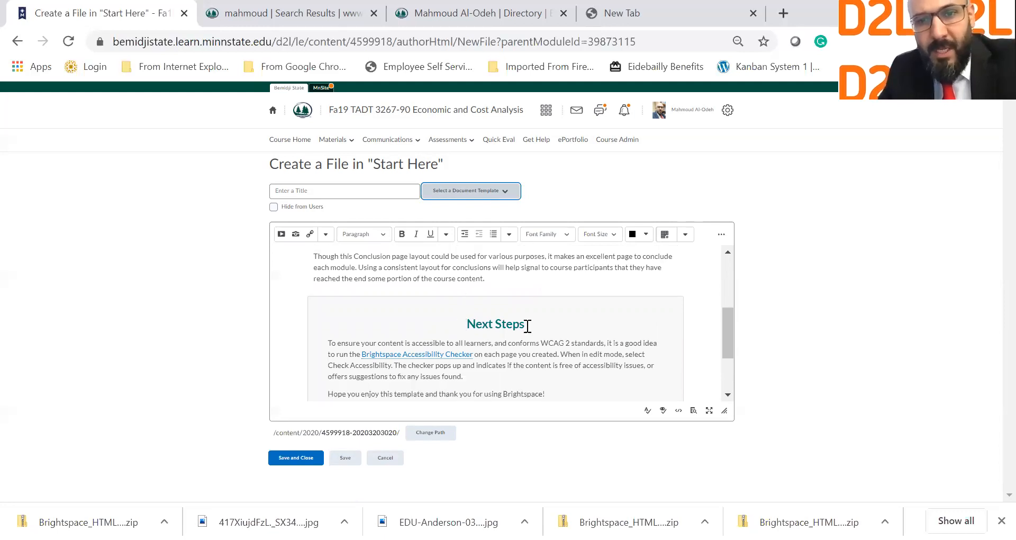
scroll(527, 326, up, 3)
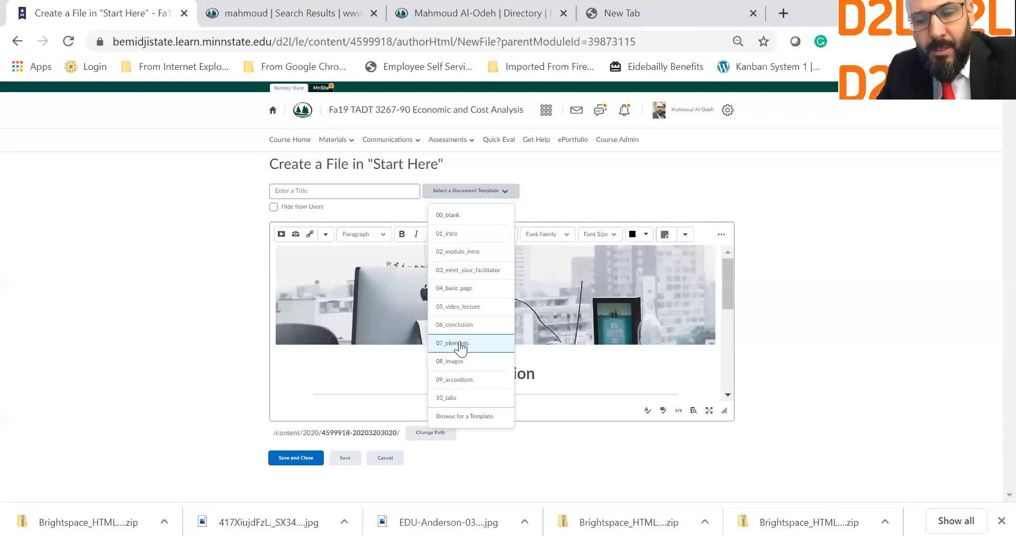
Step: Apply the 07_elements template and browse the Icon Callout, Table and Two Column Panels samples
click(460, 342)
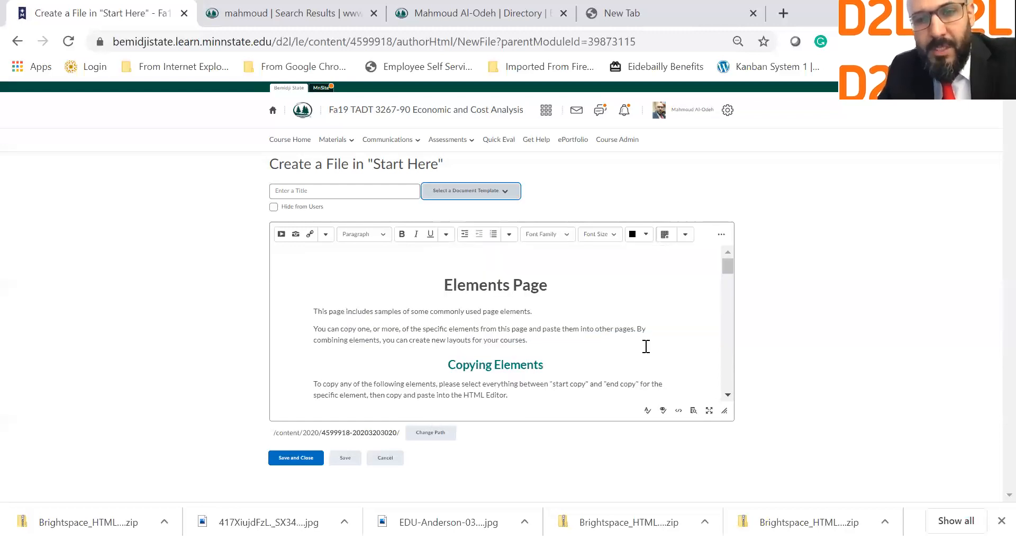
scroll(646, 346, down, 10)
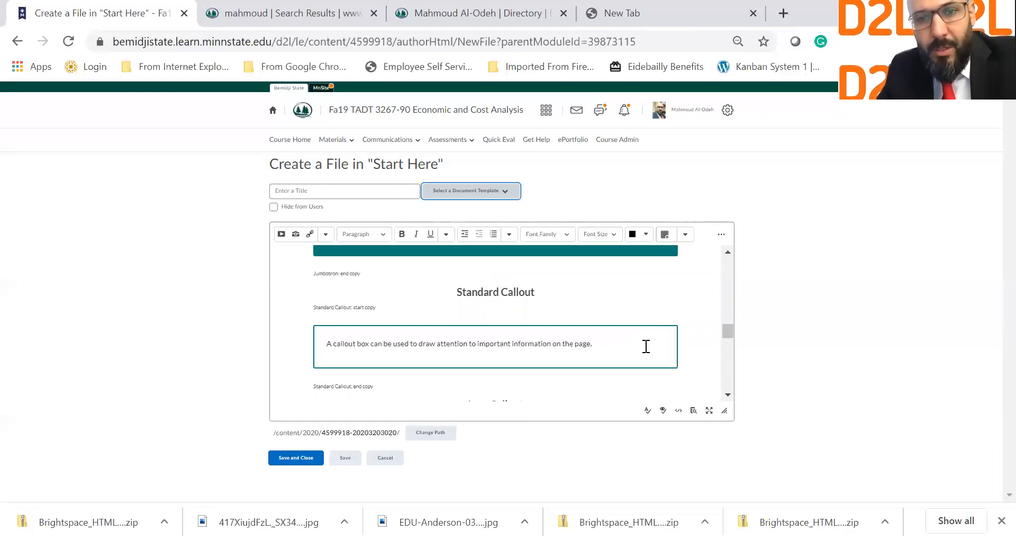
scroll(645, 346, down, 10)
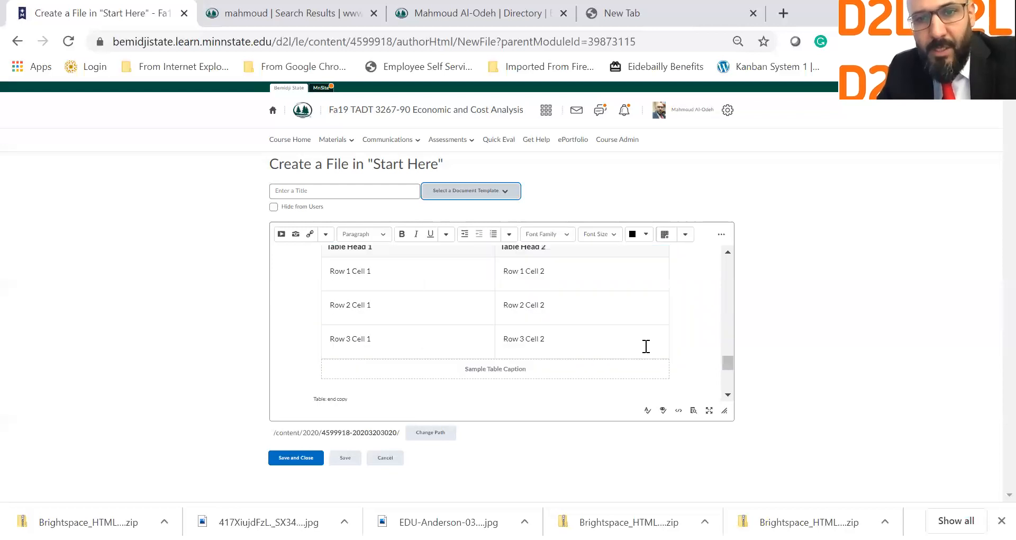
scroll(646, 346, down, 1)
scroll(360, 289, up, 2)
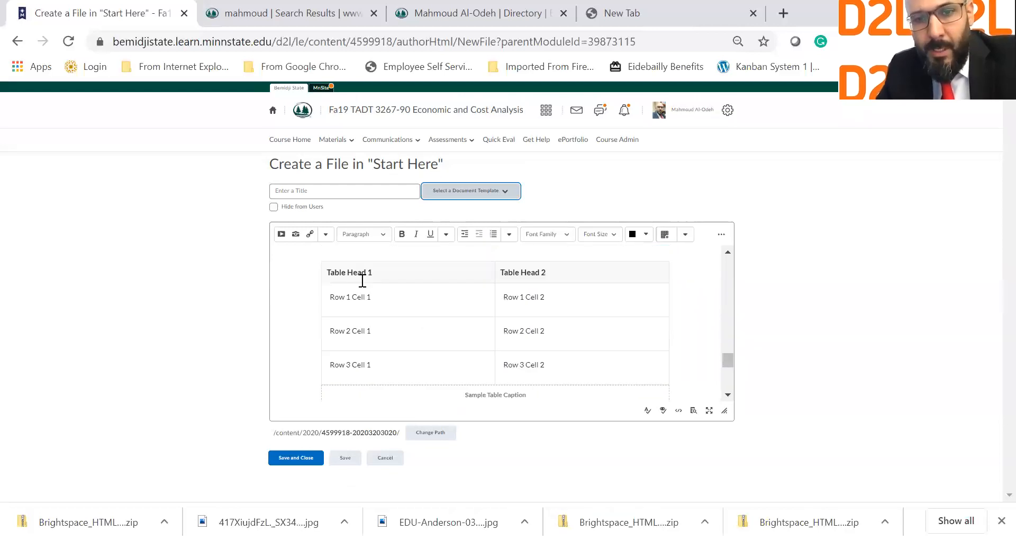
Step: Select the sample table's header row and first cell, then return to the page top
click(505, 296)
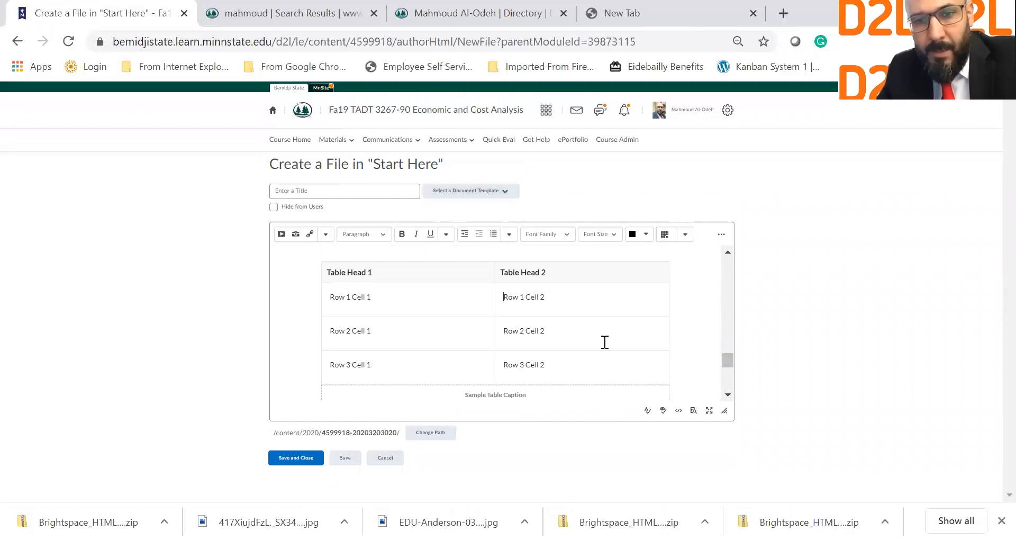
drag(349, 288, 464, 333)
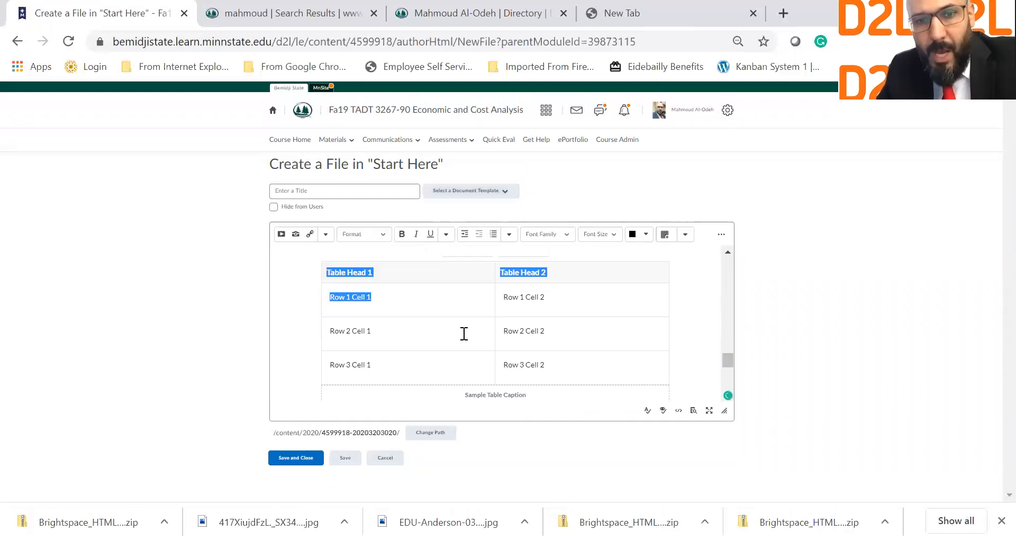
scroll(556, 321, down, 5)
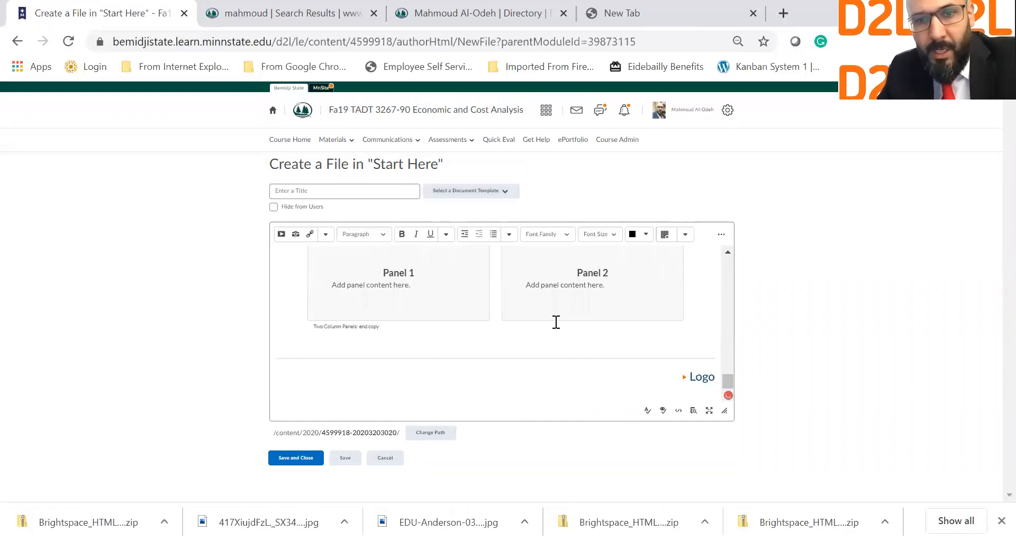
scroll(527, 318, up, 2)
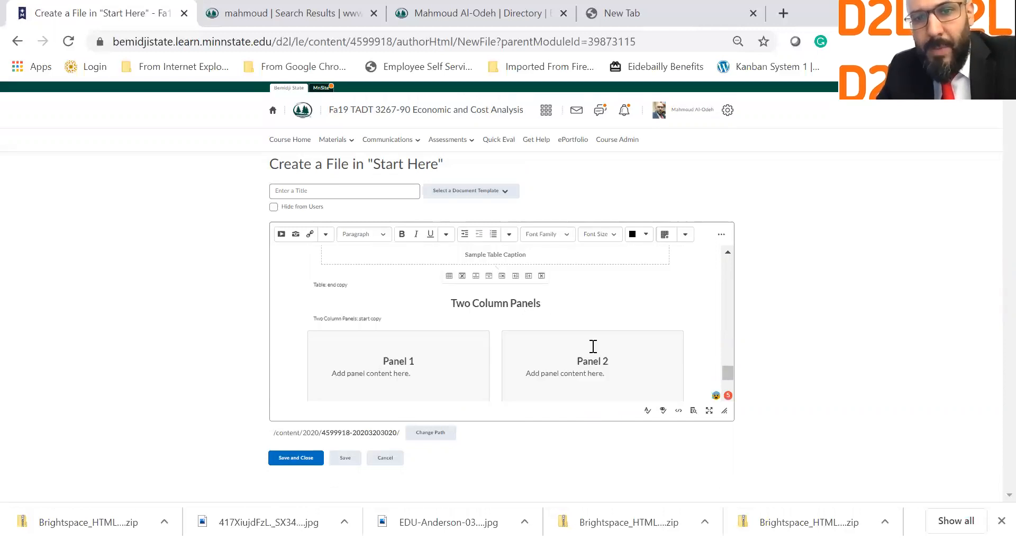
scroll(640, 360, up, 3)
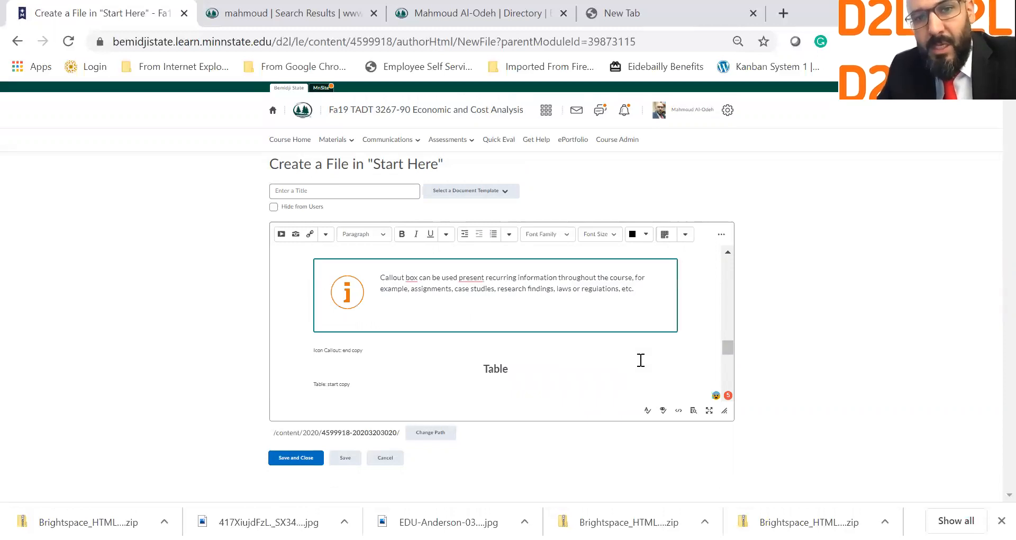
scroll(443, 295, up, 1)
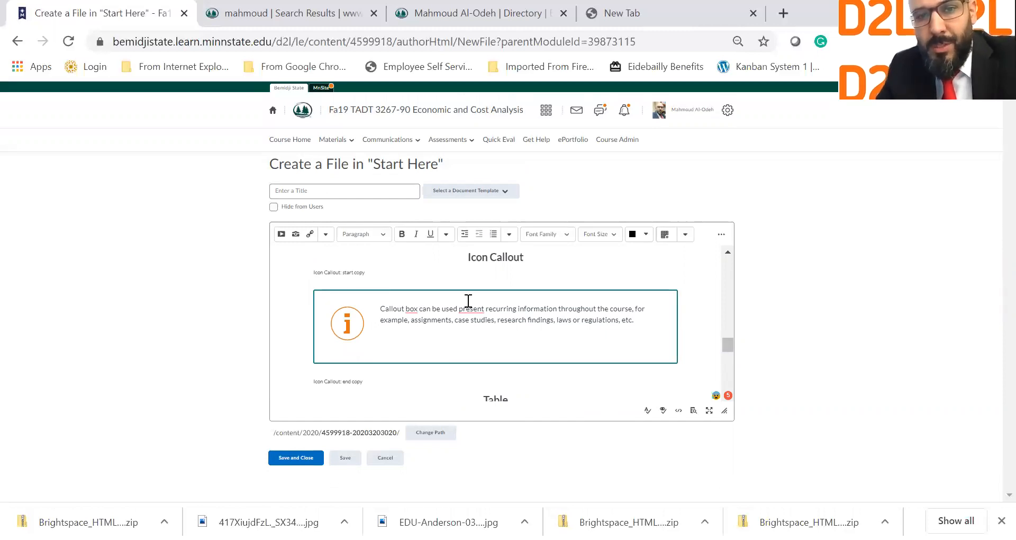
drag(351, 304, 531, 321)
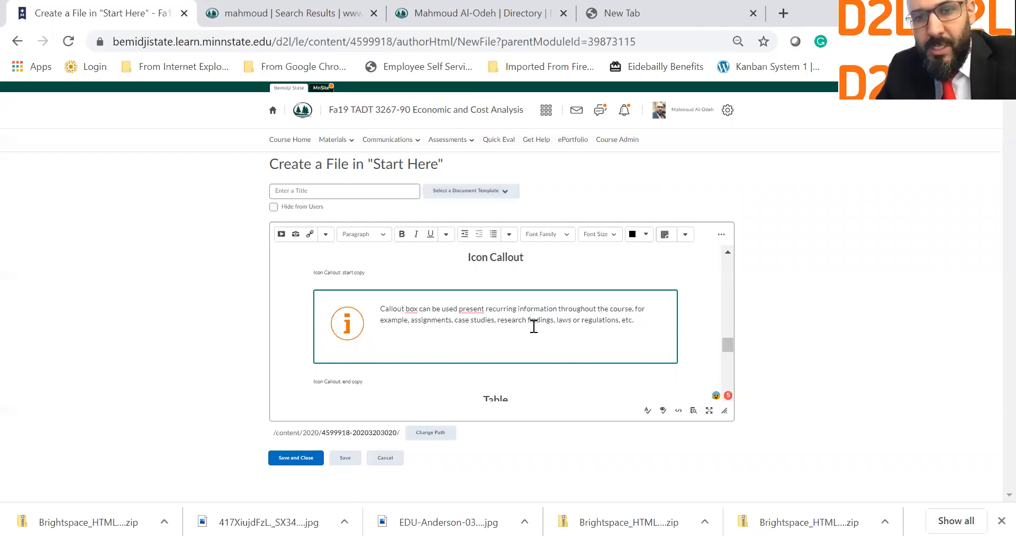
click(403, 378)
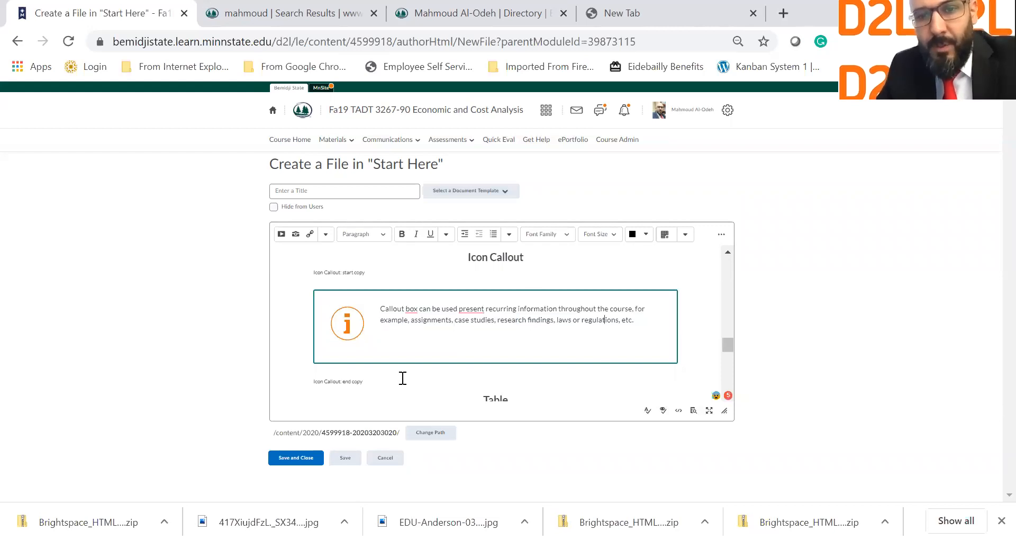
scroll(403, 378, down, 2)
scroll(403, 378, up, 4)
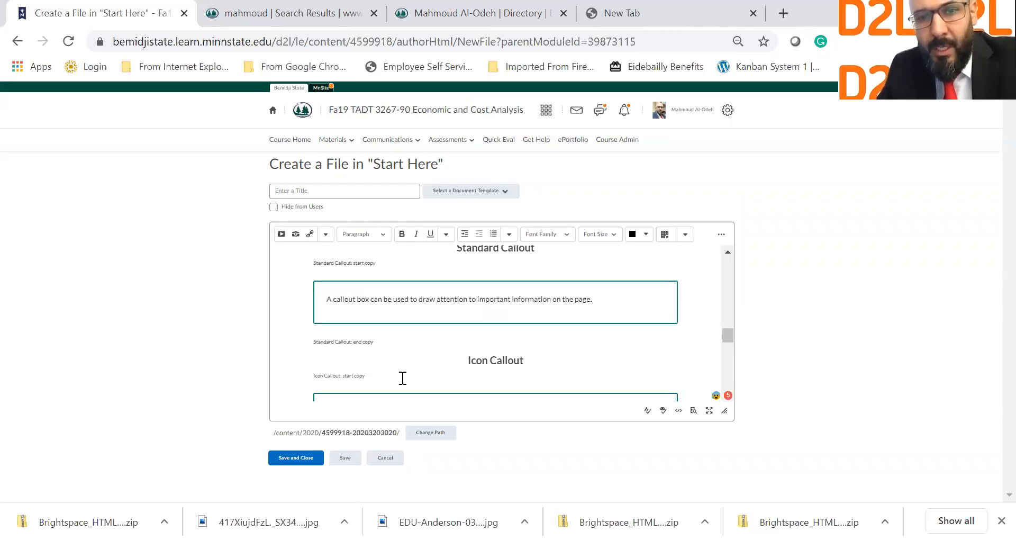
scroll(403, 378, up, 1)
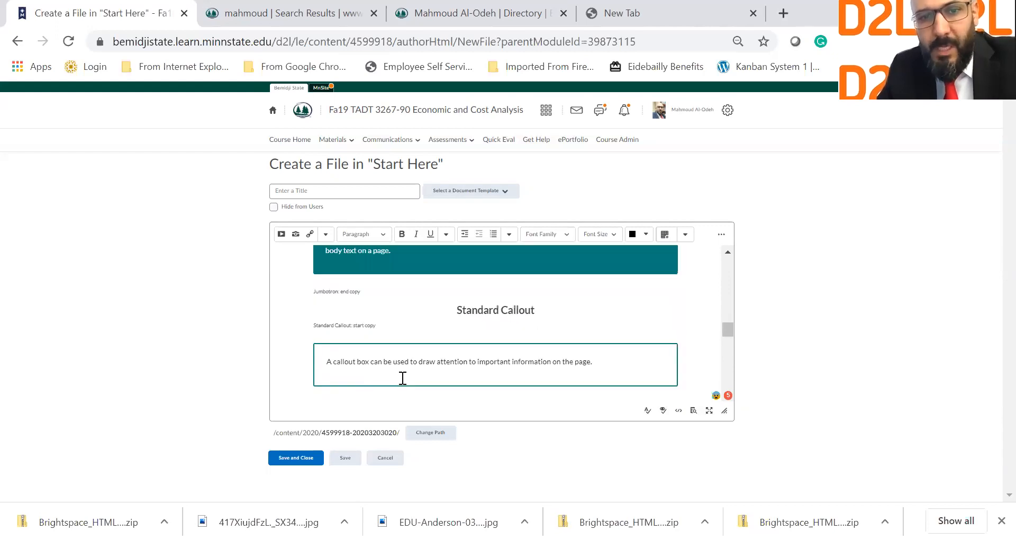
scroll(403, 377, up, 1)
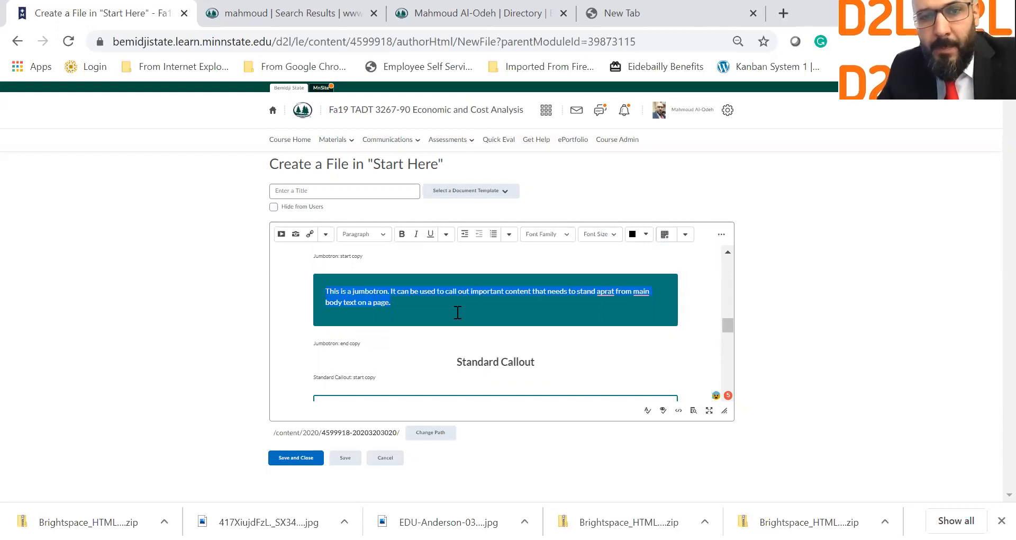
scroll(458, 312, up, 1)
scroll(458, 312, up, 1)
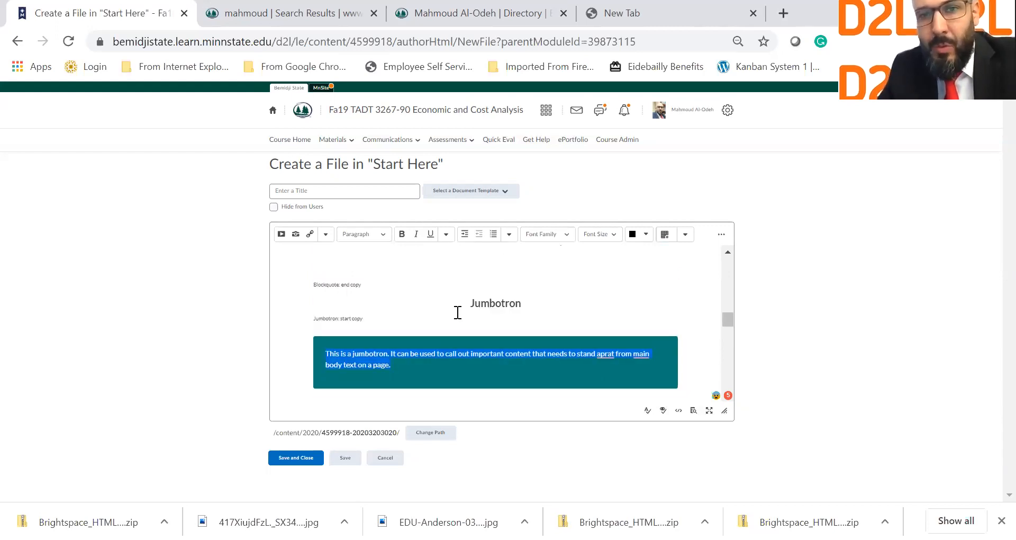
scroll(458, 312, up, 2)
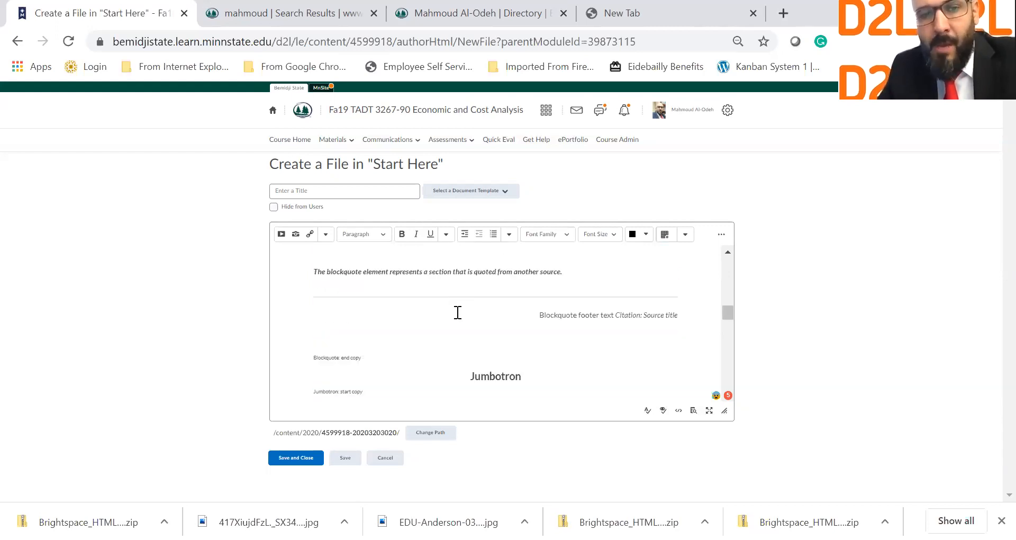
scroll(457, 312, up, 1)
scroll(458, 312, up, 1)
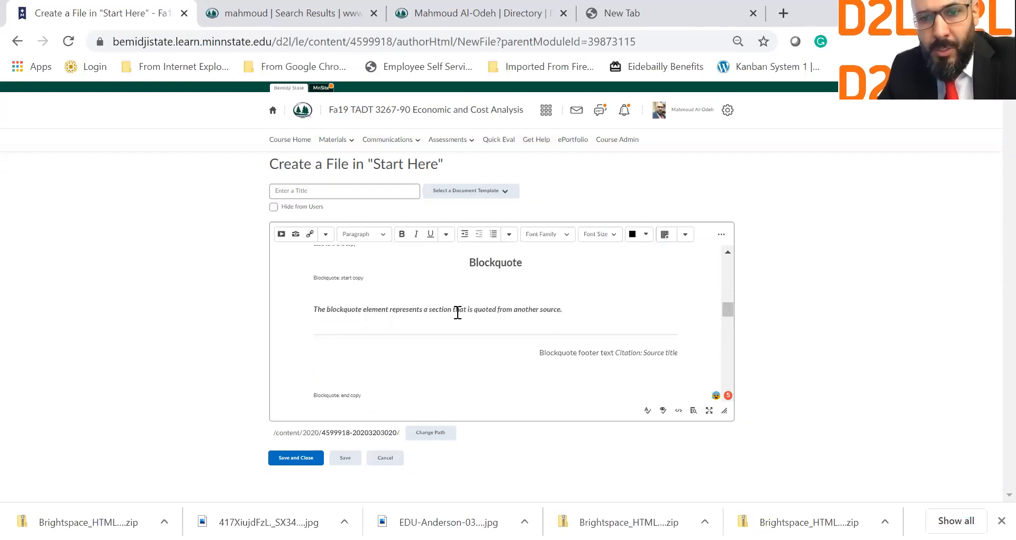
scroll(458, 312, up, 2)
scroll(458, 312, up, 2)
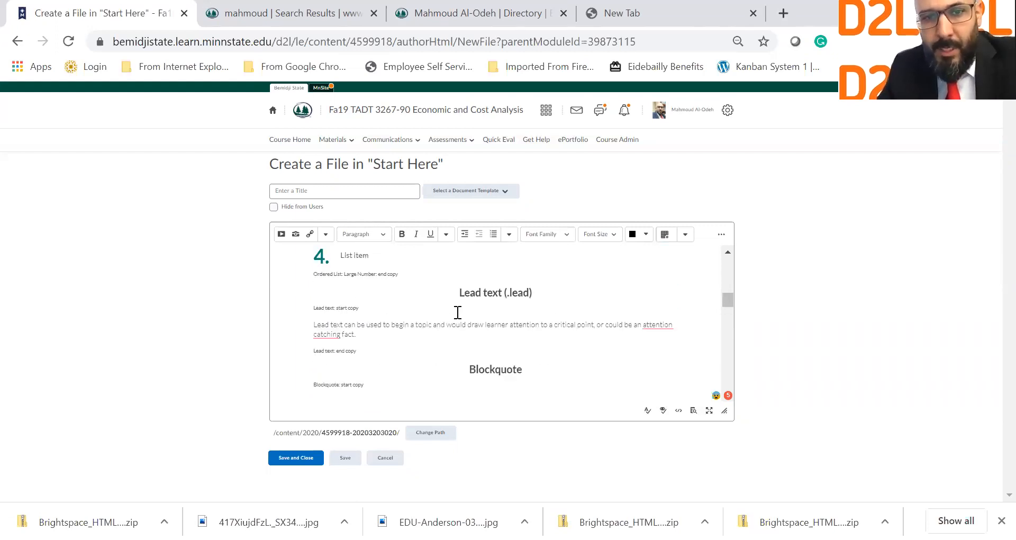
scroll(457, 312, up, 2)
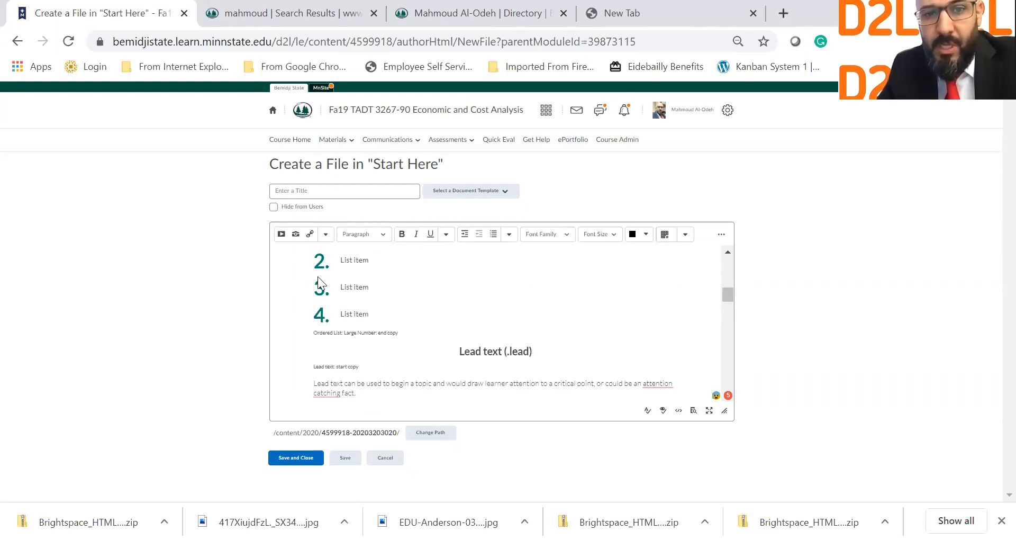
scroll(317, 276, up, 1)
drag(340, 277, 408, 359)
scroll(408, 358, up, 1)
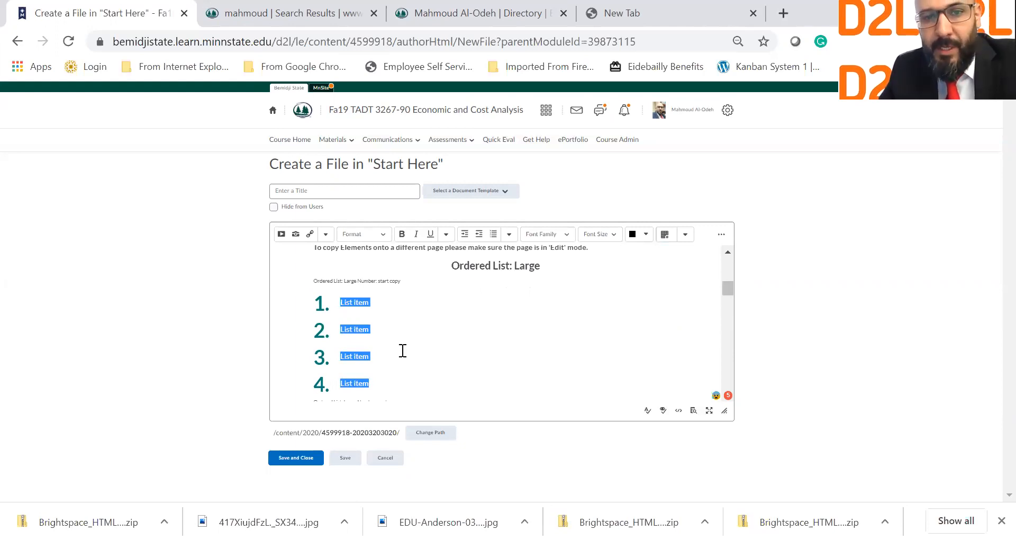
scroll(402, 350, up, 3)
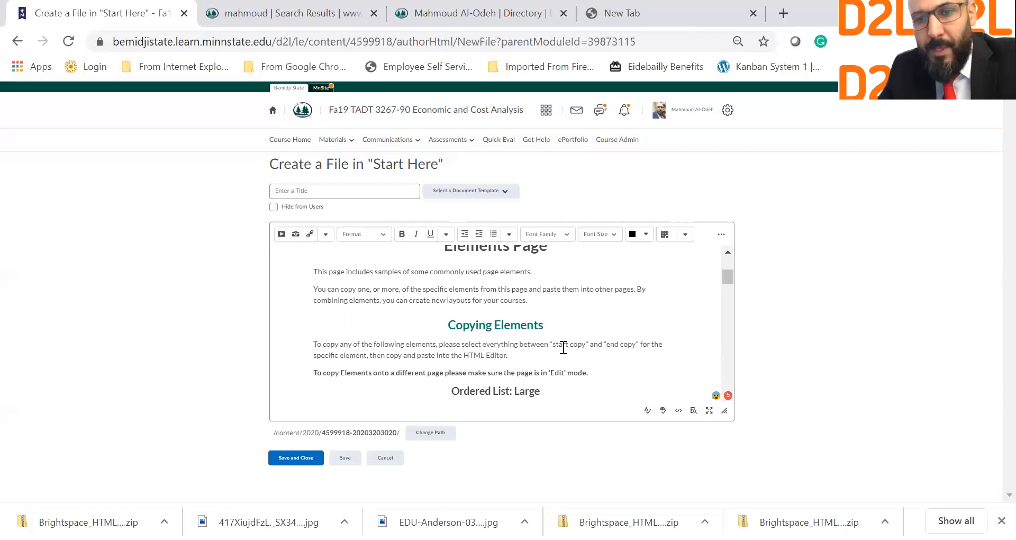
scroll(529, 346, down, 1)
scroll(384, 332, down, 1)
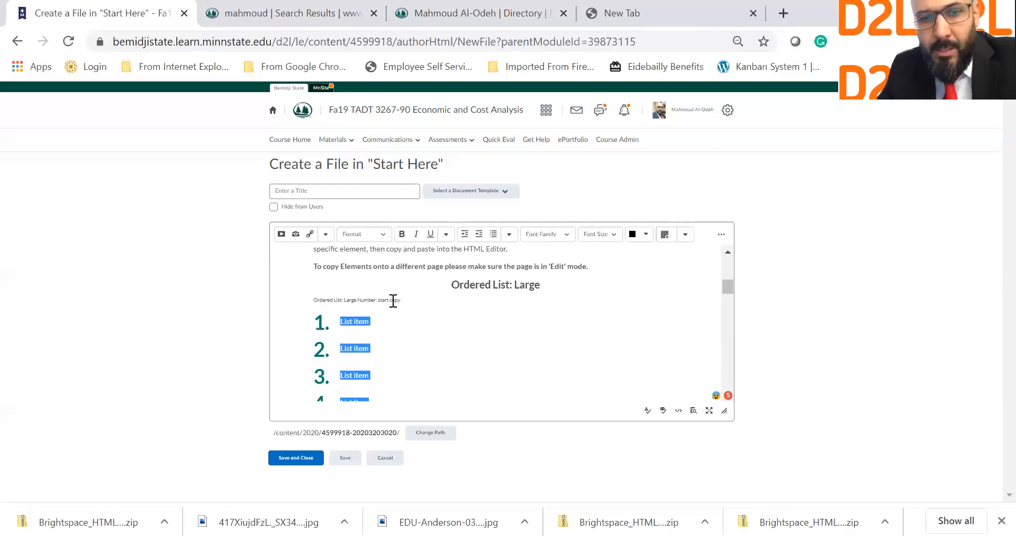
drag(404, 301, 380, 347)
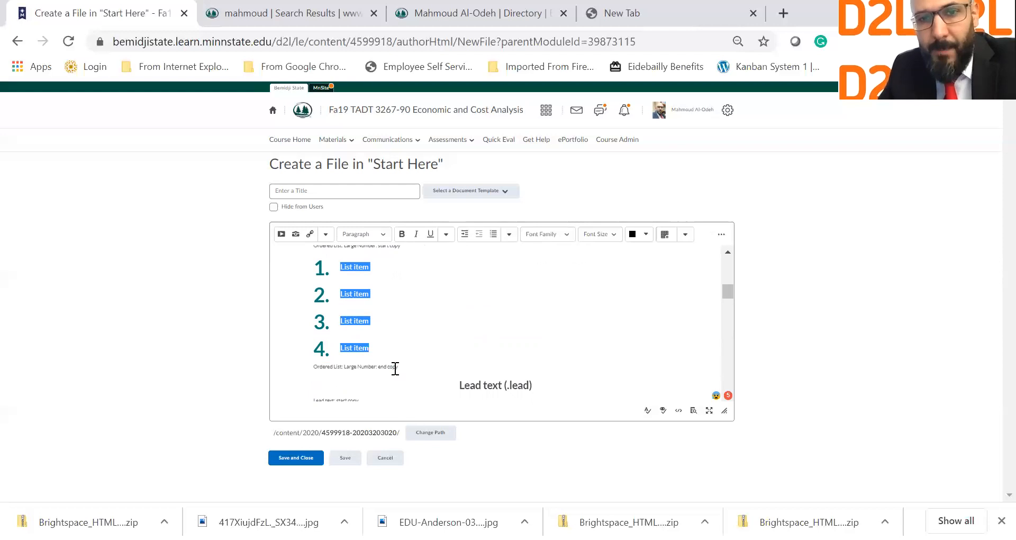
scroll(395, 368, up, 2)
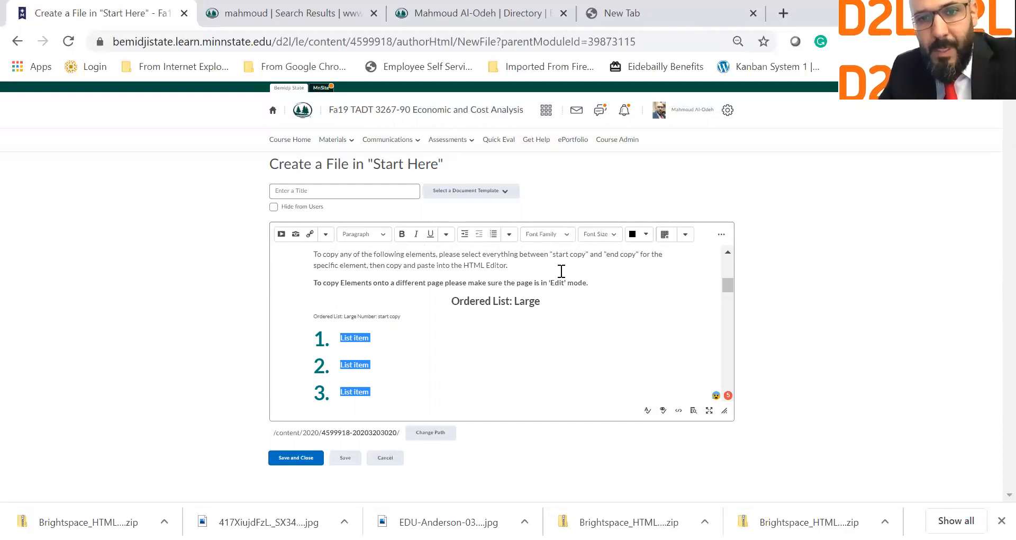
scroll(561, 270, up, 3)
scroll(561, 271, up, 3)
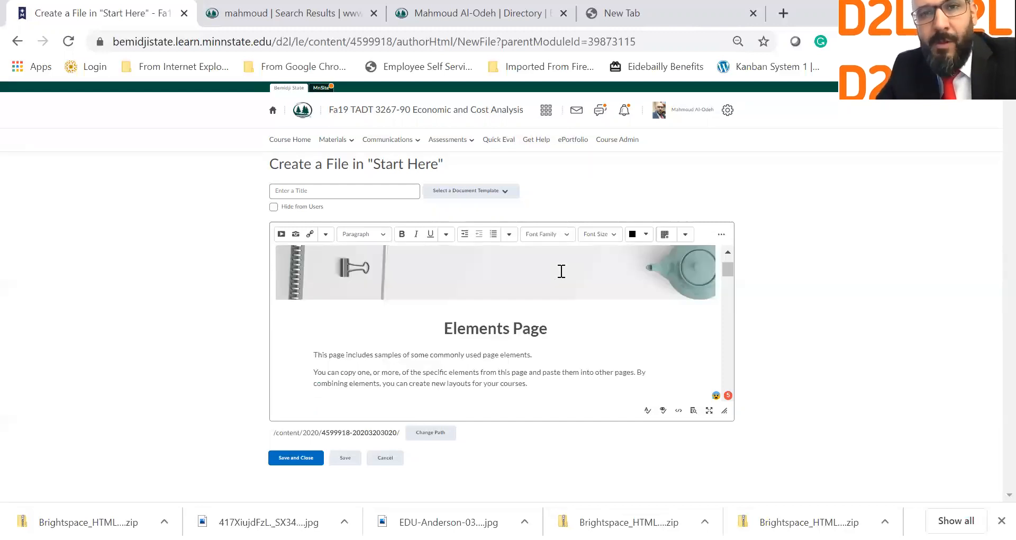
scroll(561, 270, up, 2)
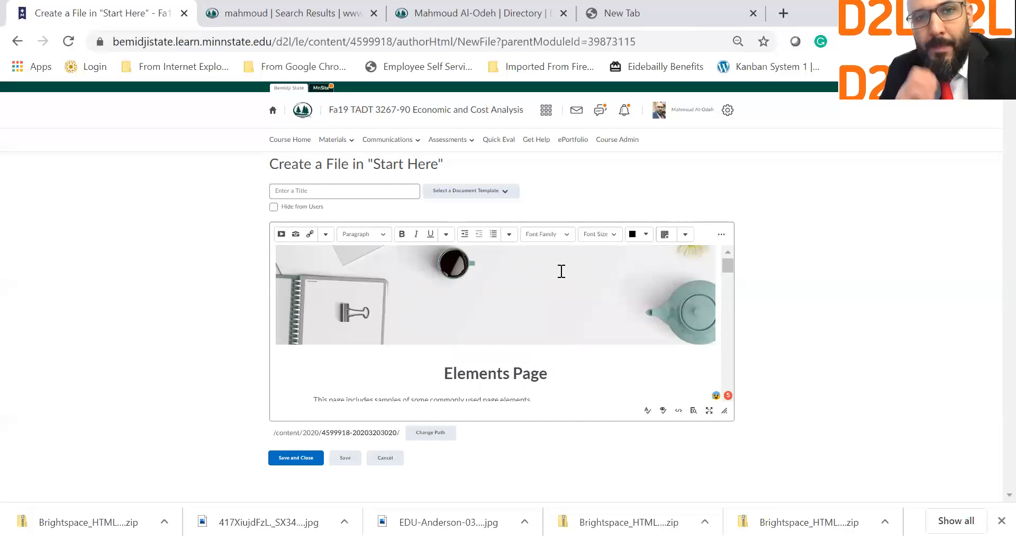